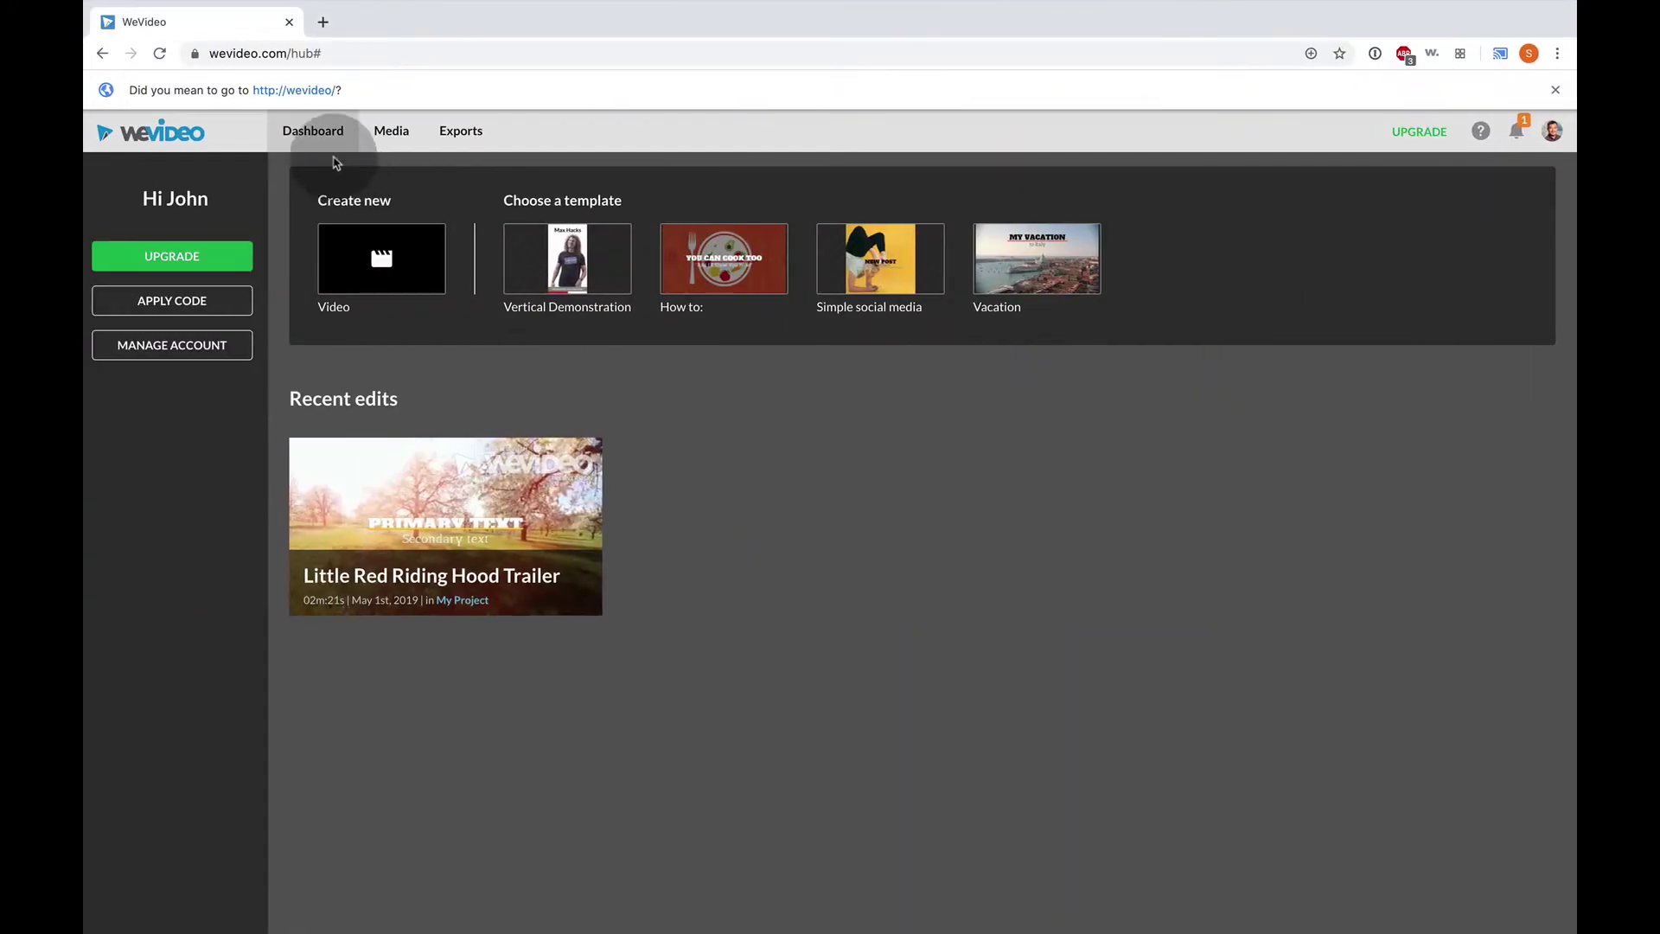
- Create a new blank video project in the Horizontal 16:9 format and start editing it
{"action": "left_click", "coordinate": [802, 606]}
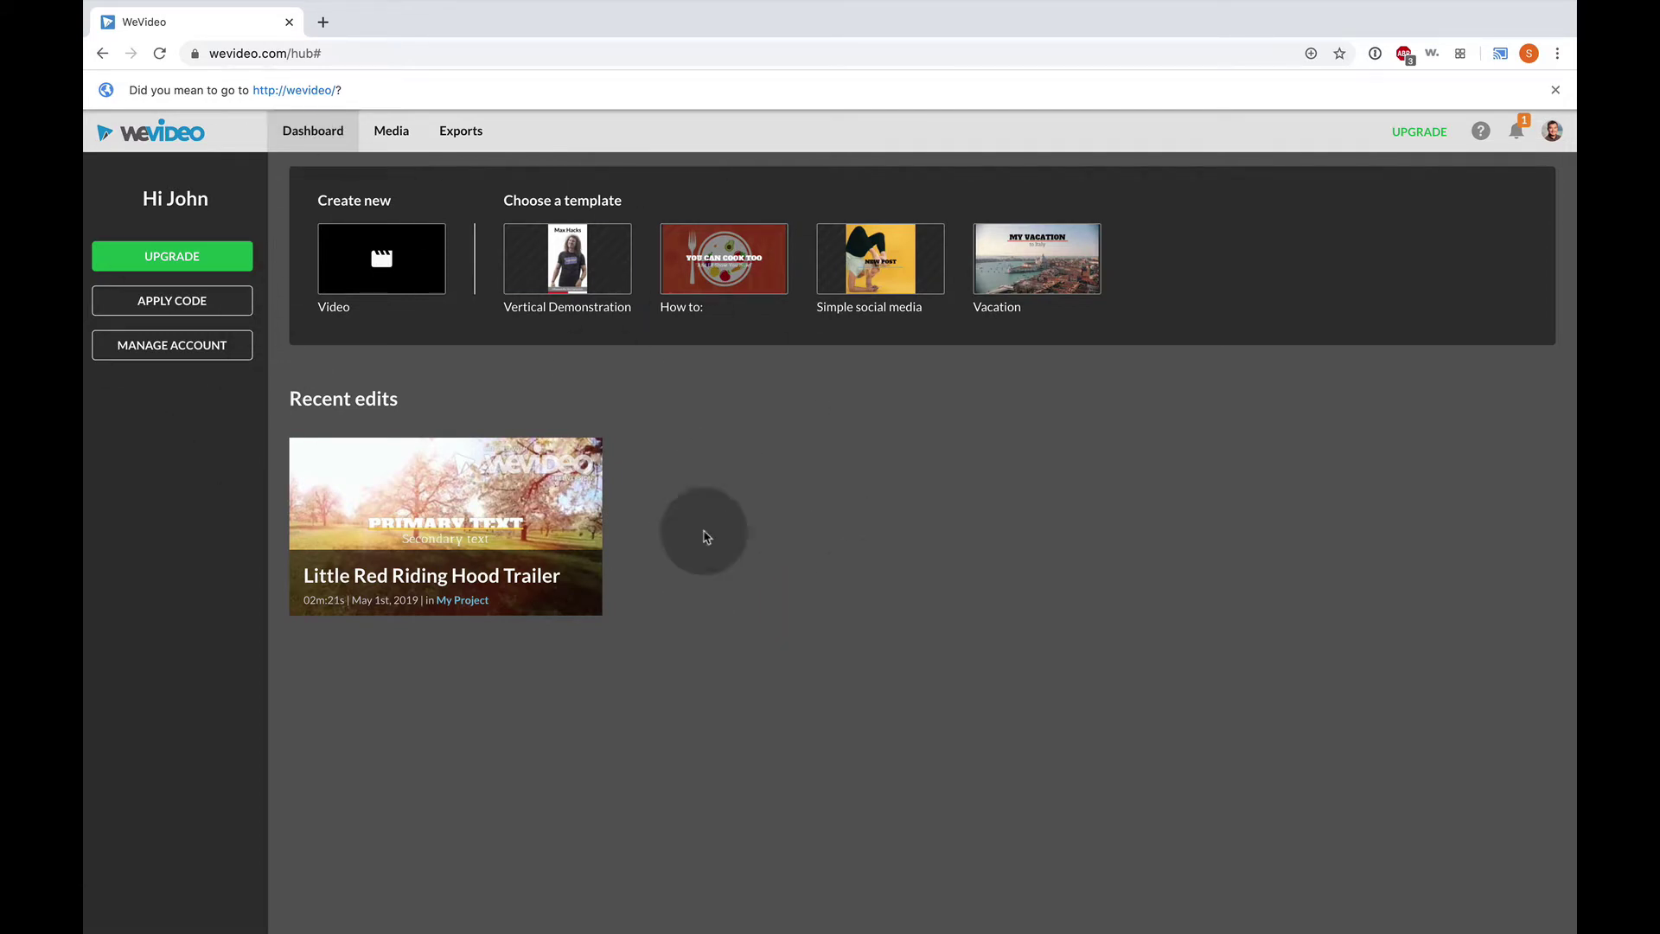
{"action": "left_click", "coordinate": [882, 582]}
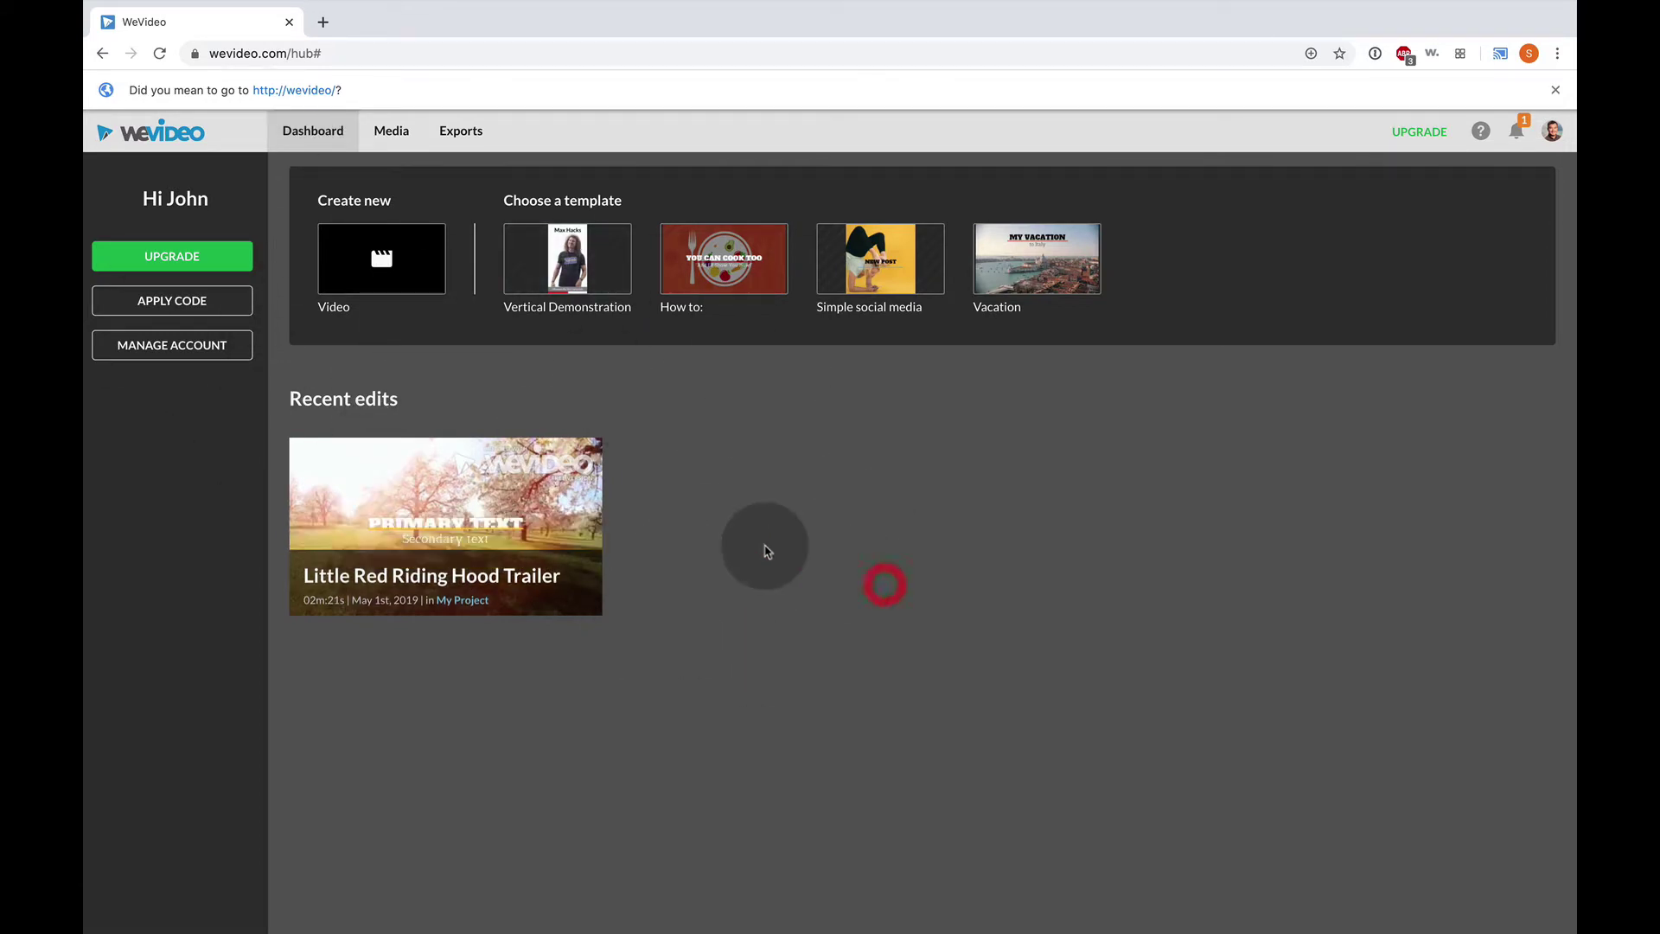
{"action": "left_click", "coordinate": [403, 273]}
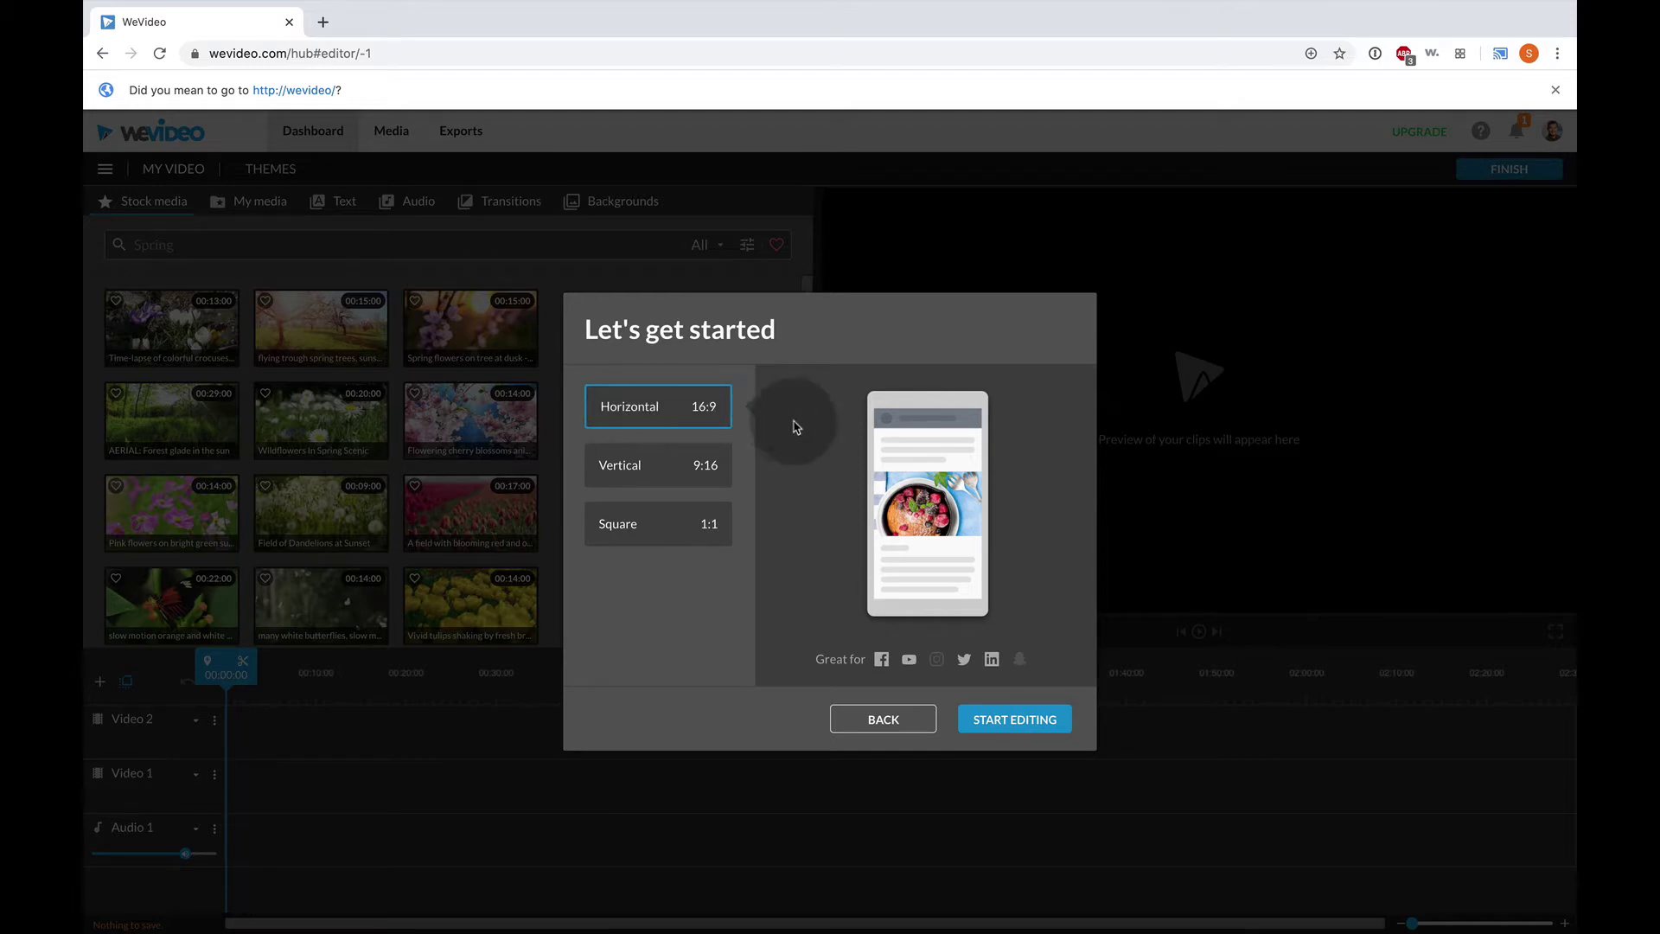
{"action": "left_click", "coordinate": [1016, 722]}
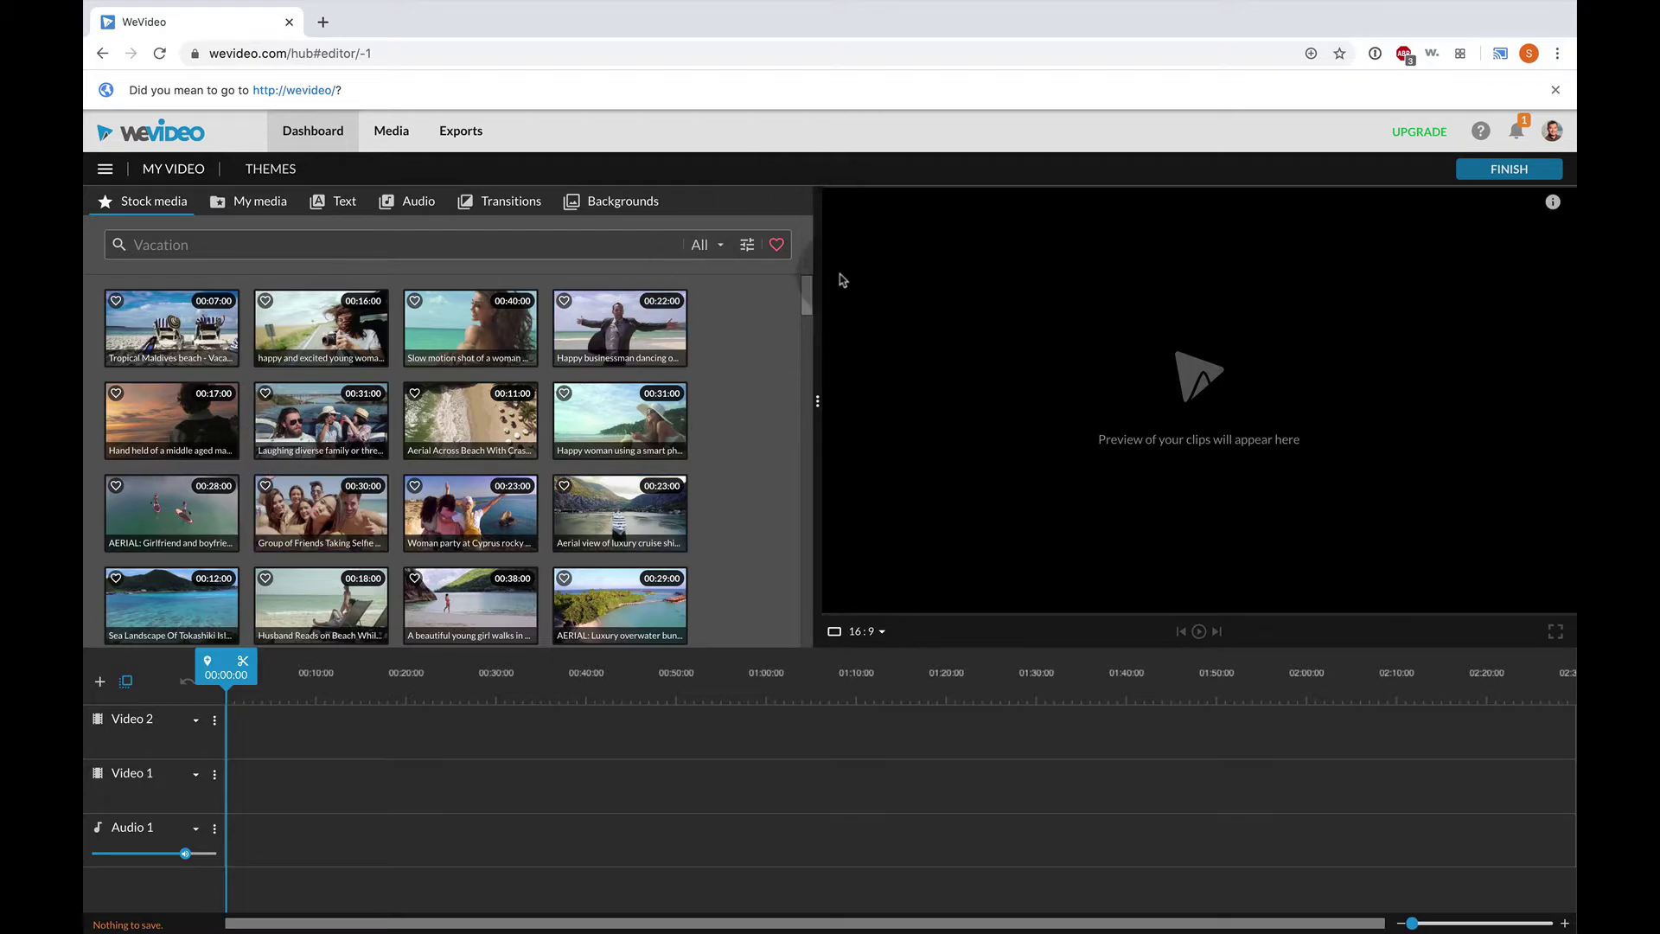
- Search the stock media library for "happy"
{"action": "mouse_move", "coordinate": [807, 307]}
{"action": "left_mouse_down"}
{"action": "mouse_move", "coordinate": [769, 581]}
{"action": "mouse_move", "coordinate": [787, 289]}
{"action": "left_mouse_up"}
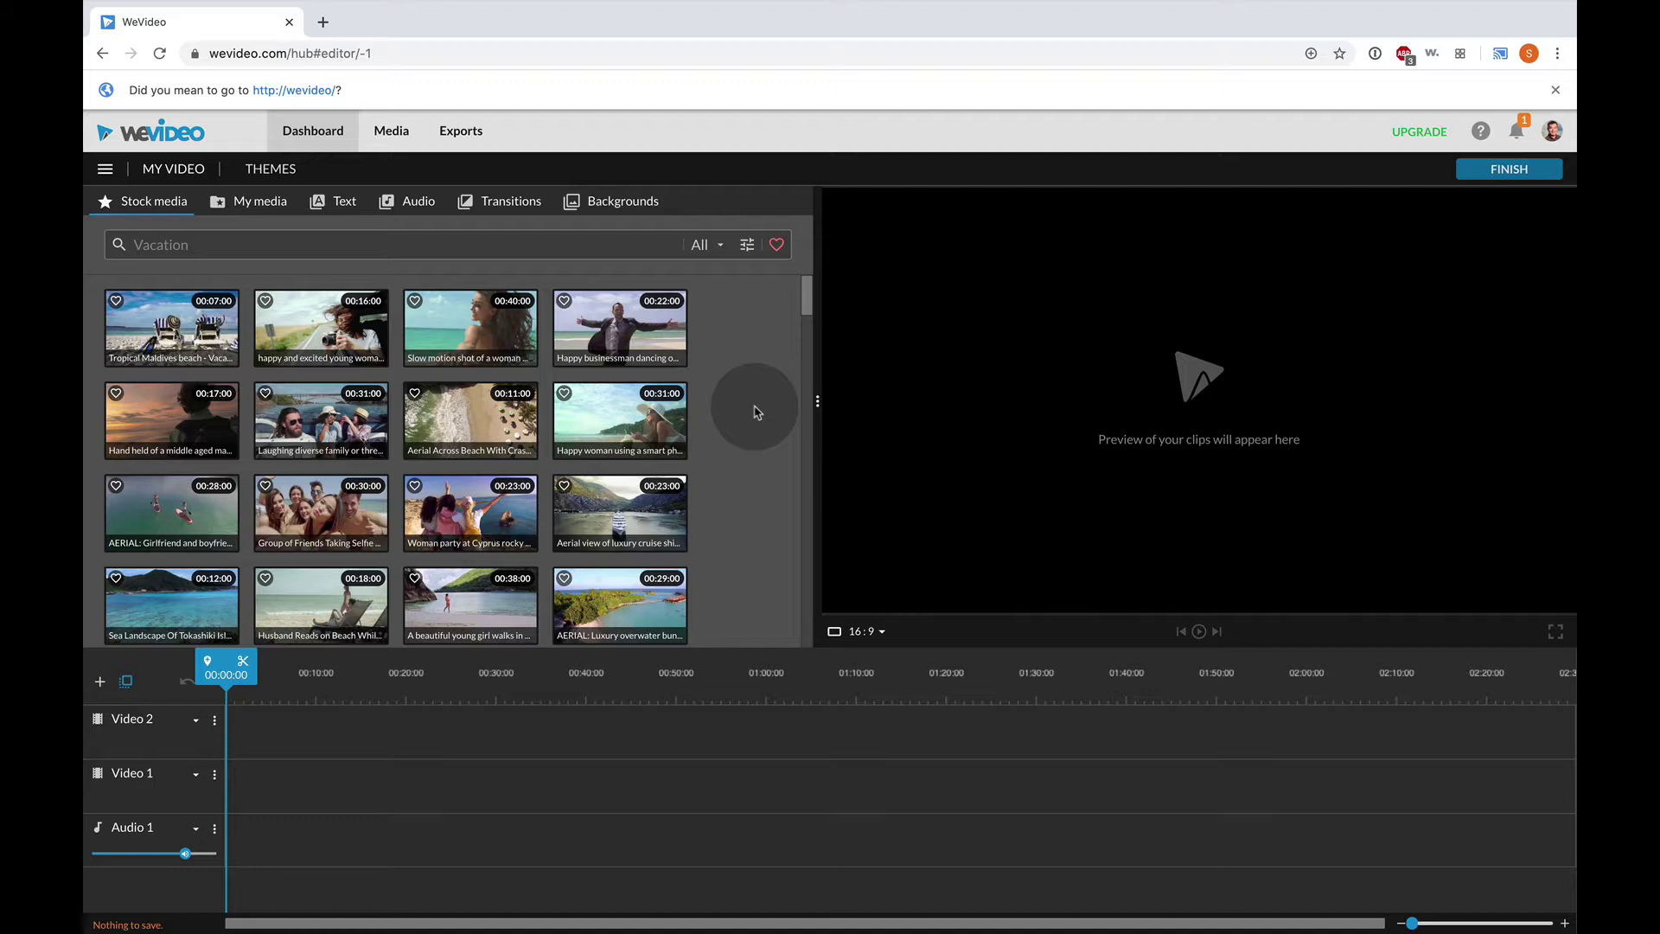
{"action": "left_click", "coordinate": [562, 243]}
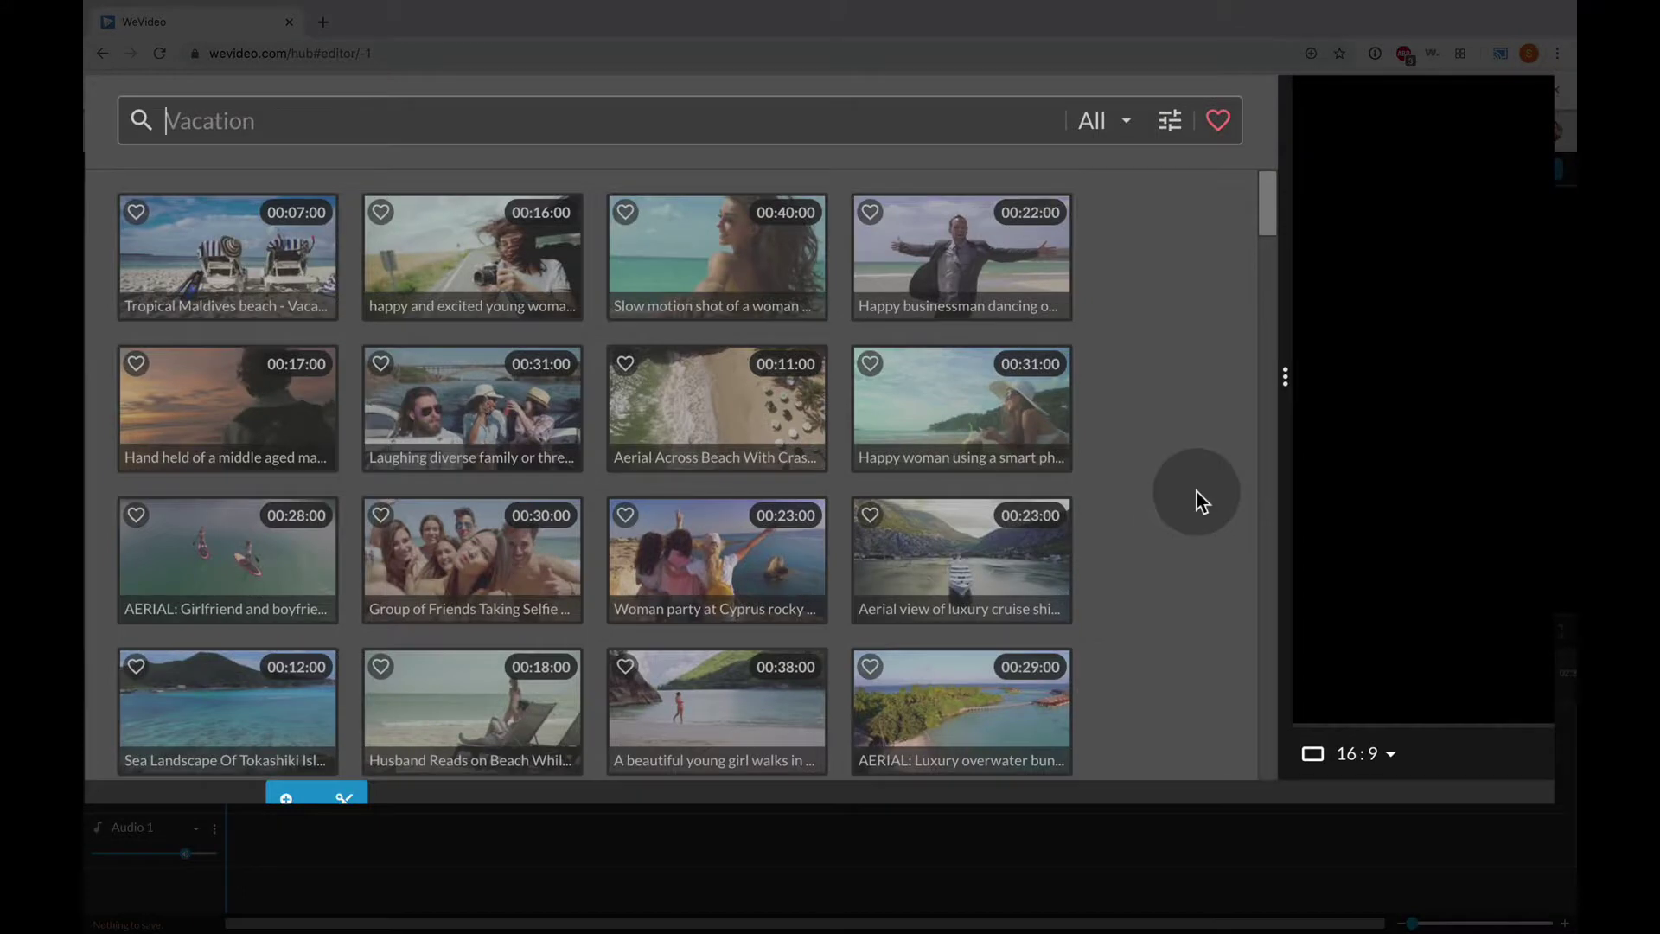
{"action": "type", "text": "happy"}
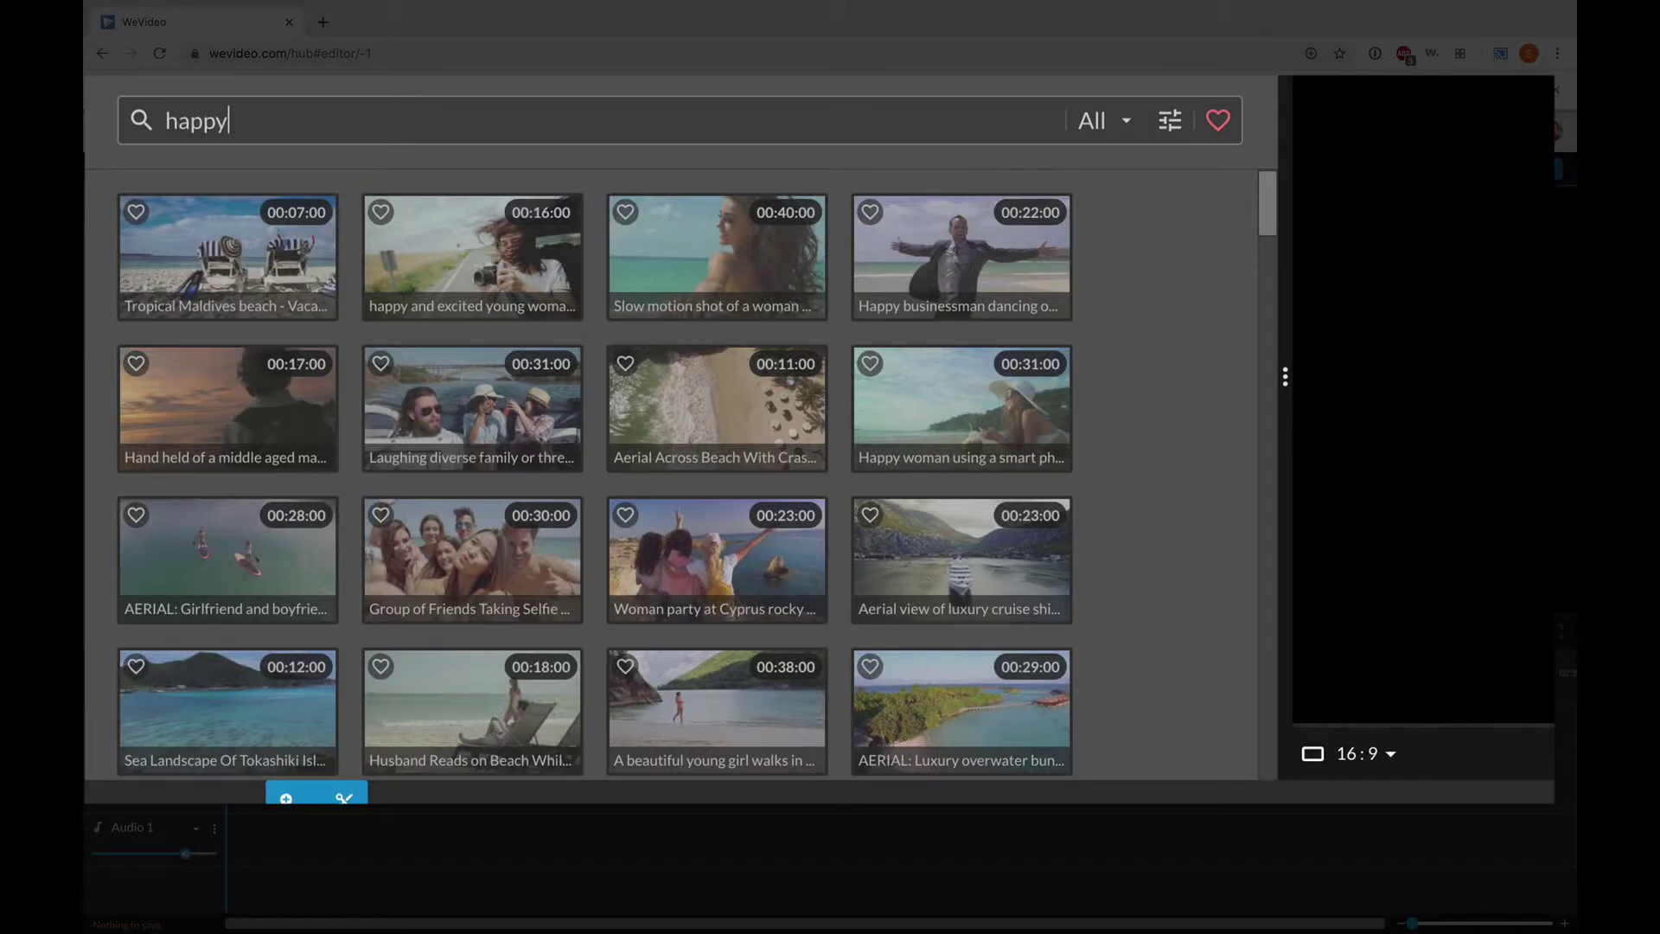
{"action": "key", "text": "Return"}
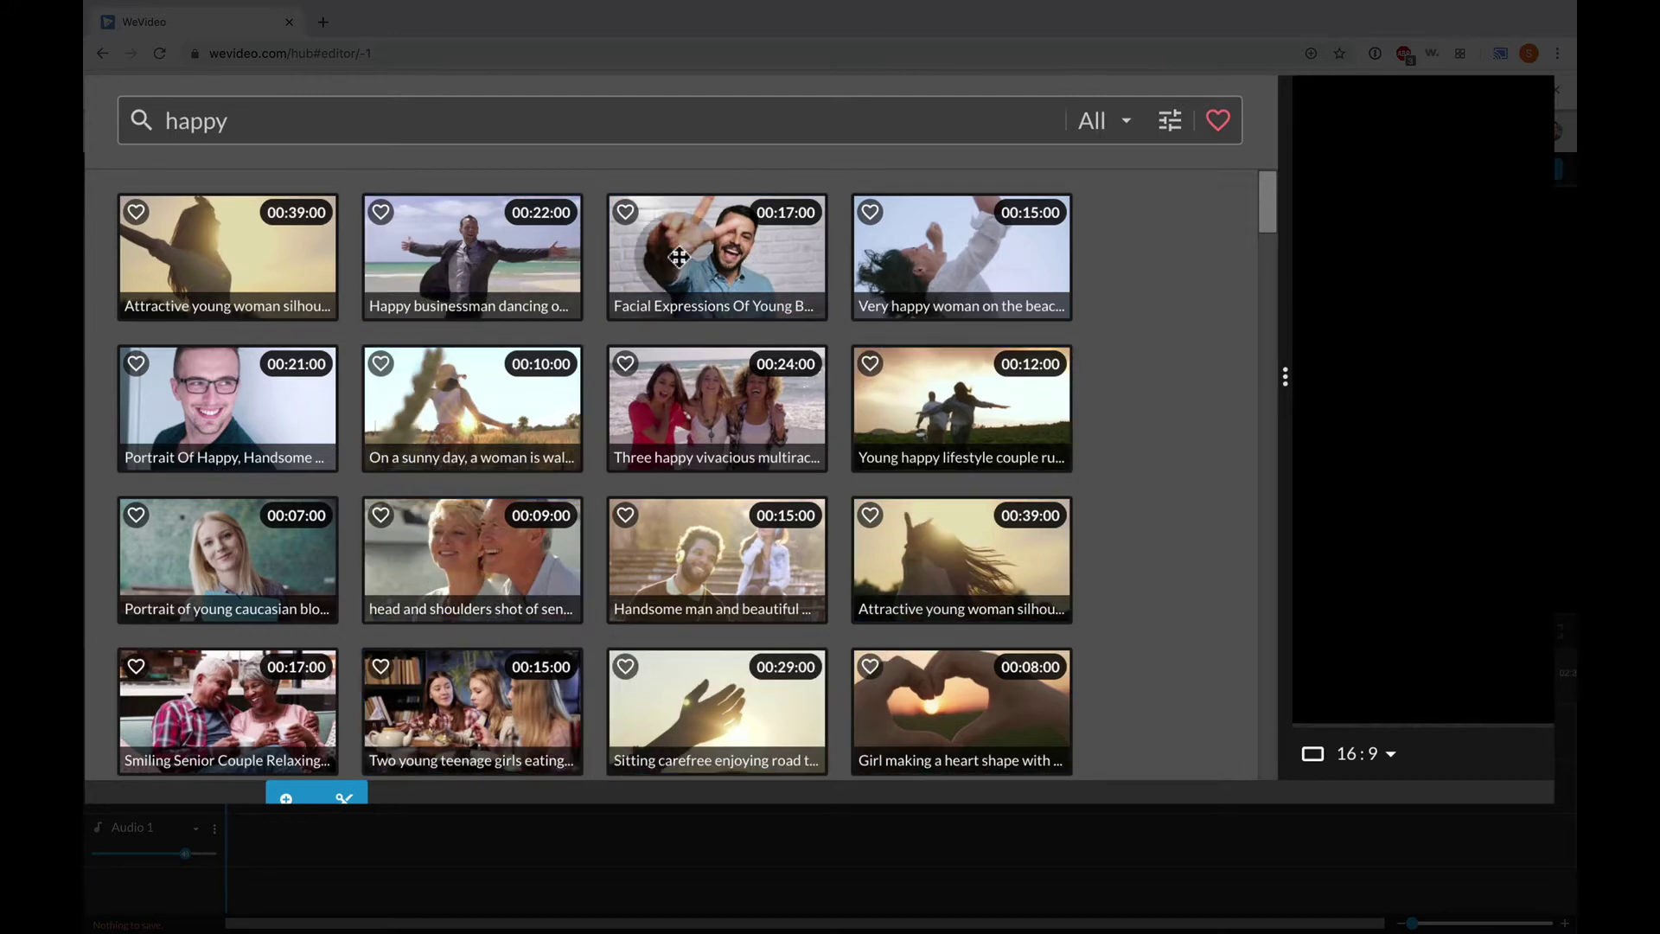
- Look through the stock video clips, photos and graphics found for "happy"
{"action": "scroll", "coordinate": [1010, 483], "scroll_direction": "down", "scroll_amount": 14}
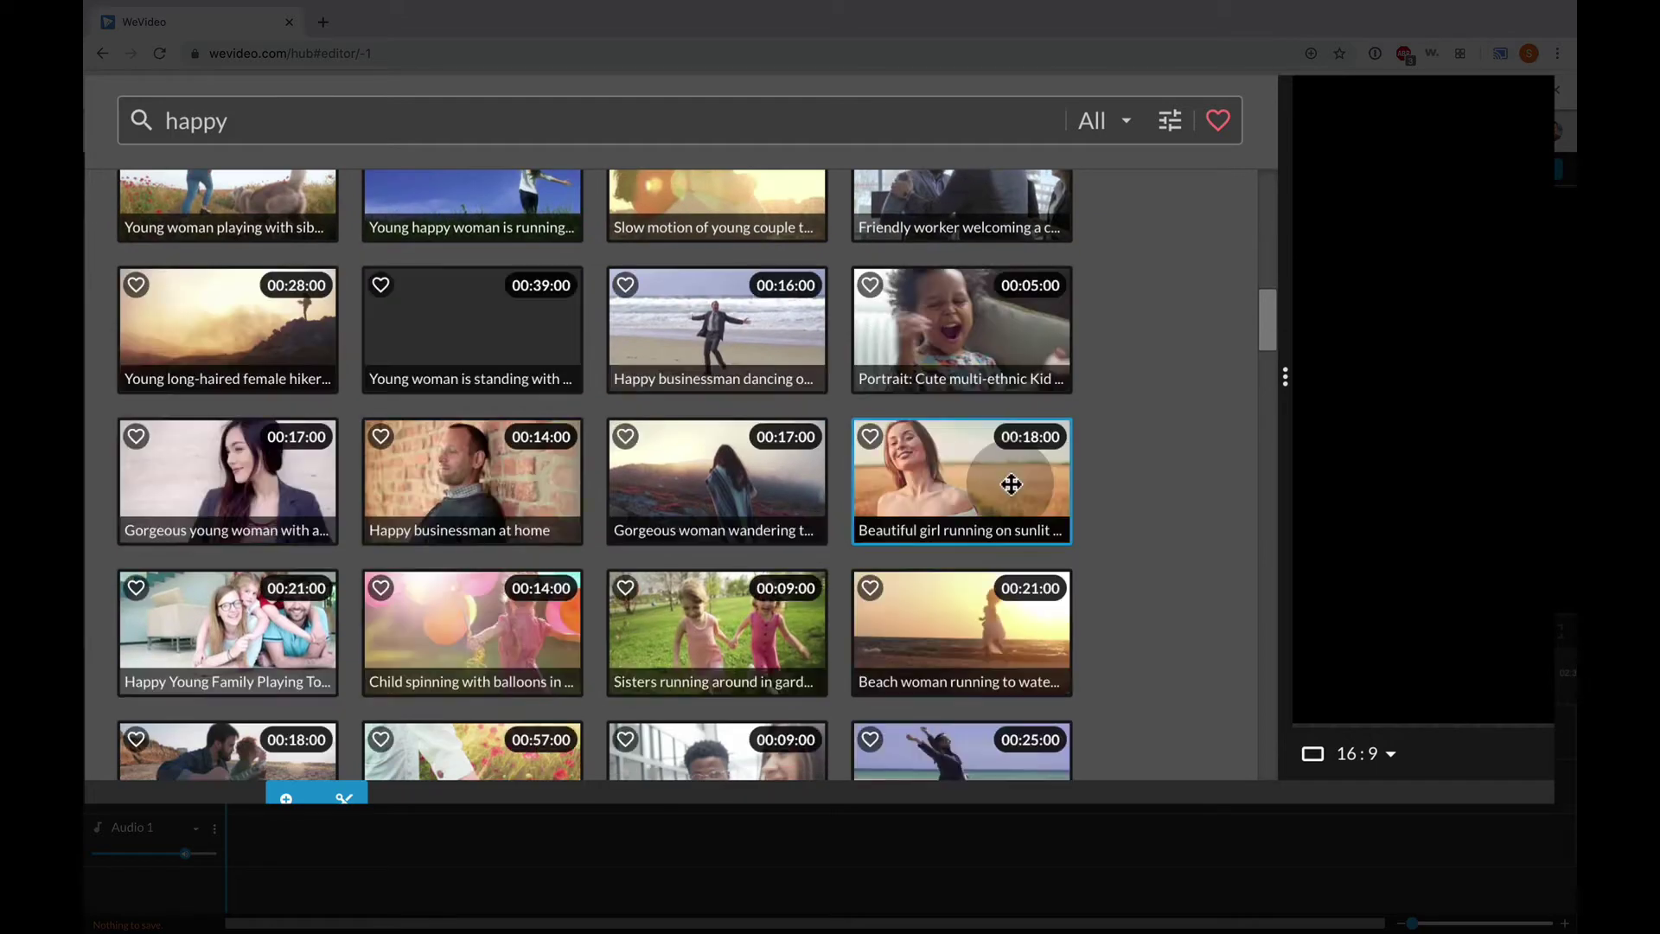
{"action": "scroll", "coordinate": [1009, 482], "scroll_direction": "down", "scroll_amount": 5}
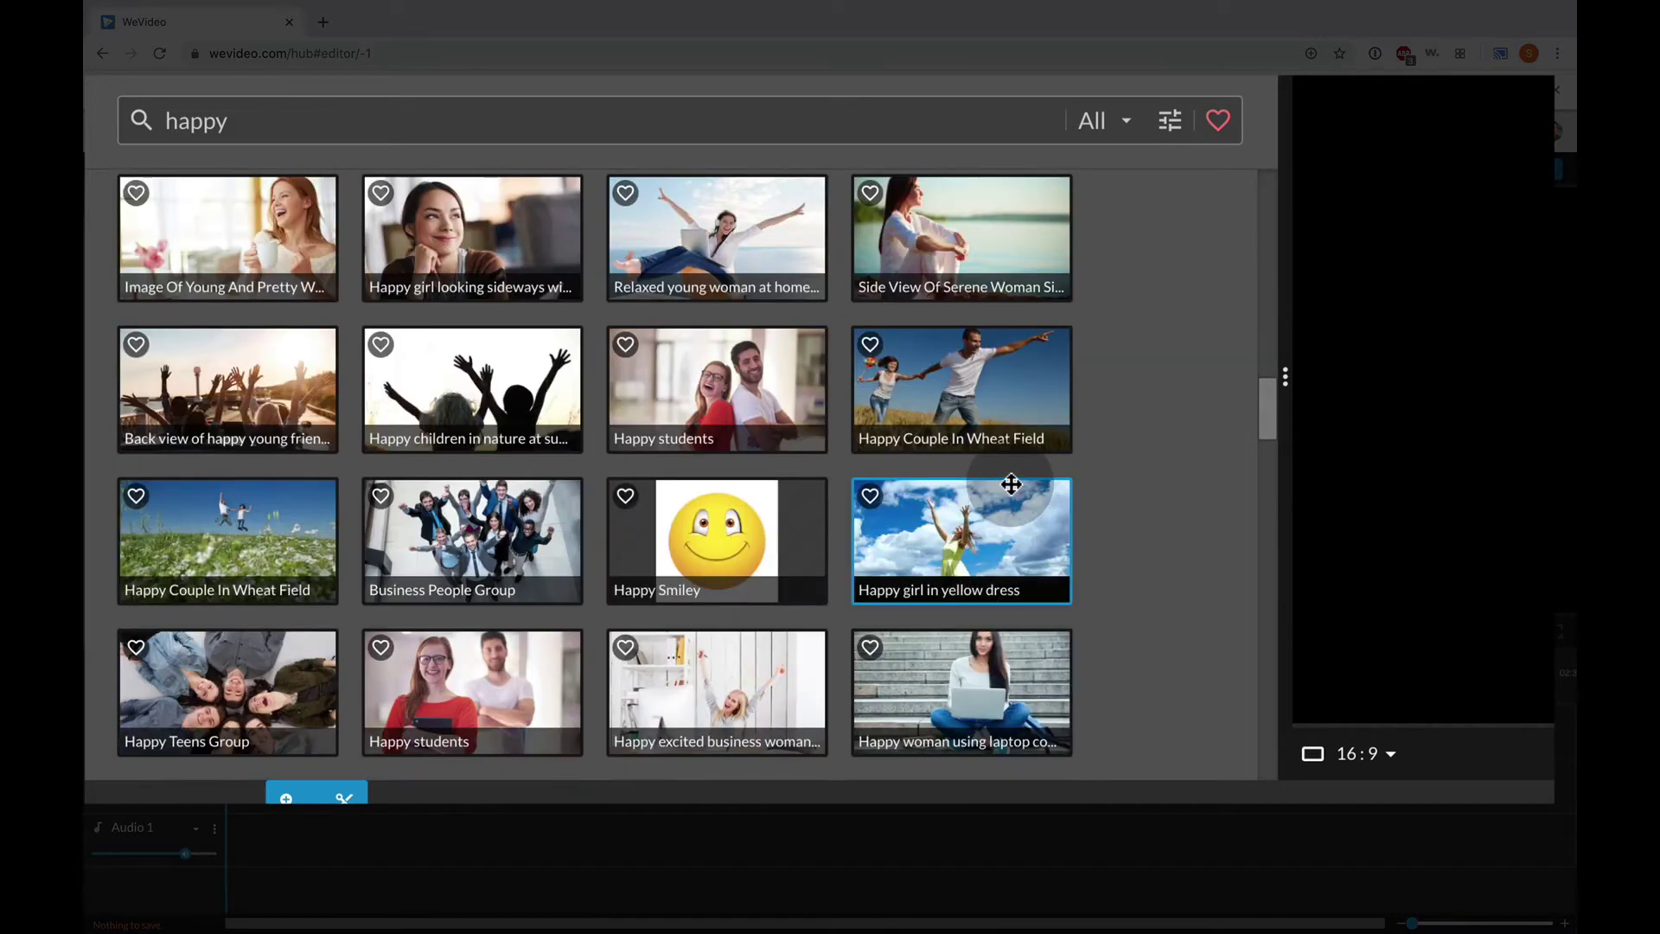
{"action": "scroll", "coordinate": [1010, 482], "scroll_direction": "up", "scroll_amount": 15}
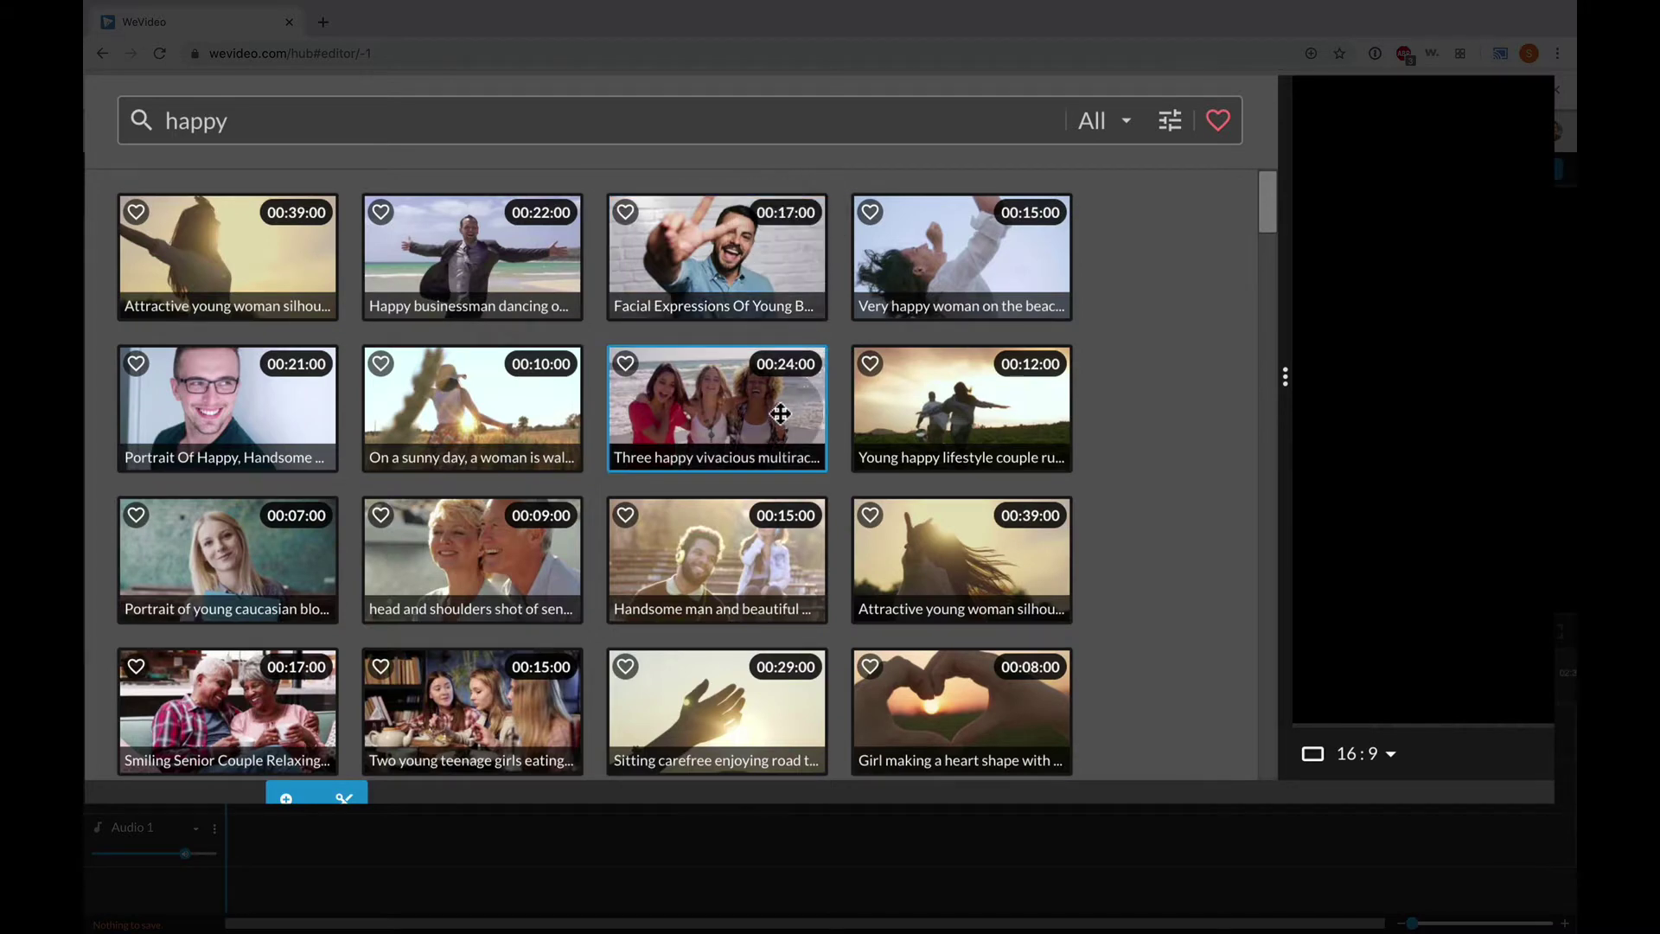
{"action": "scroll", "coordinate": [796, 415], "scroll_direction": "down", "scroll_amount": 10}
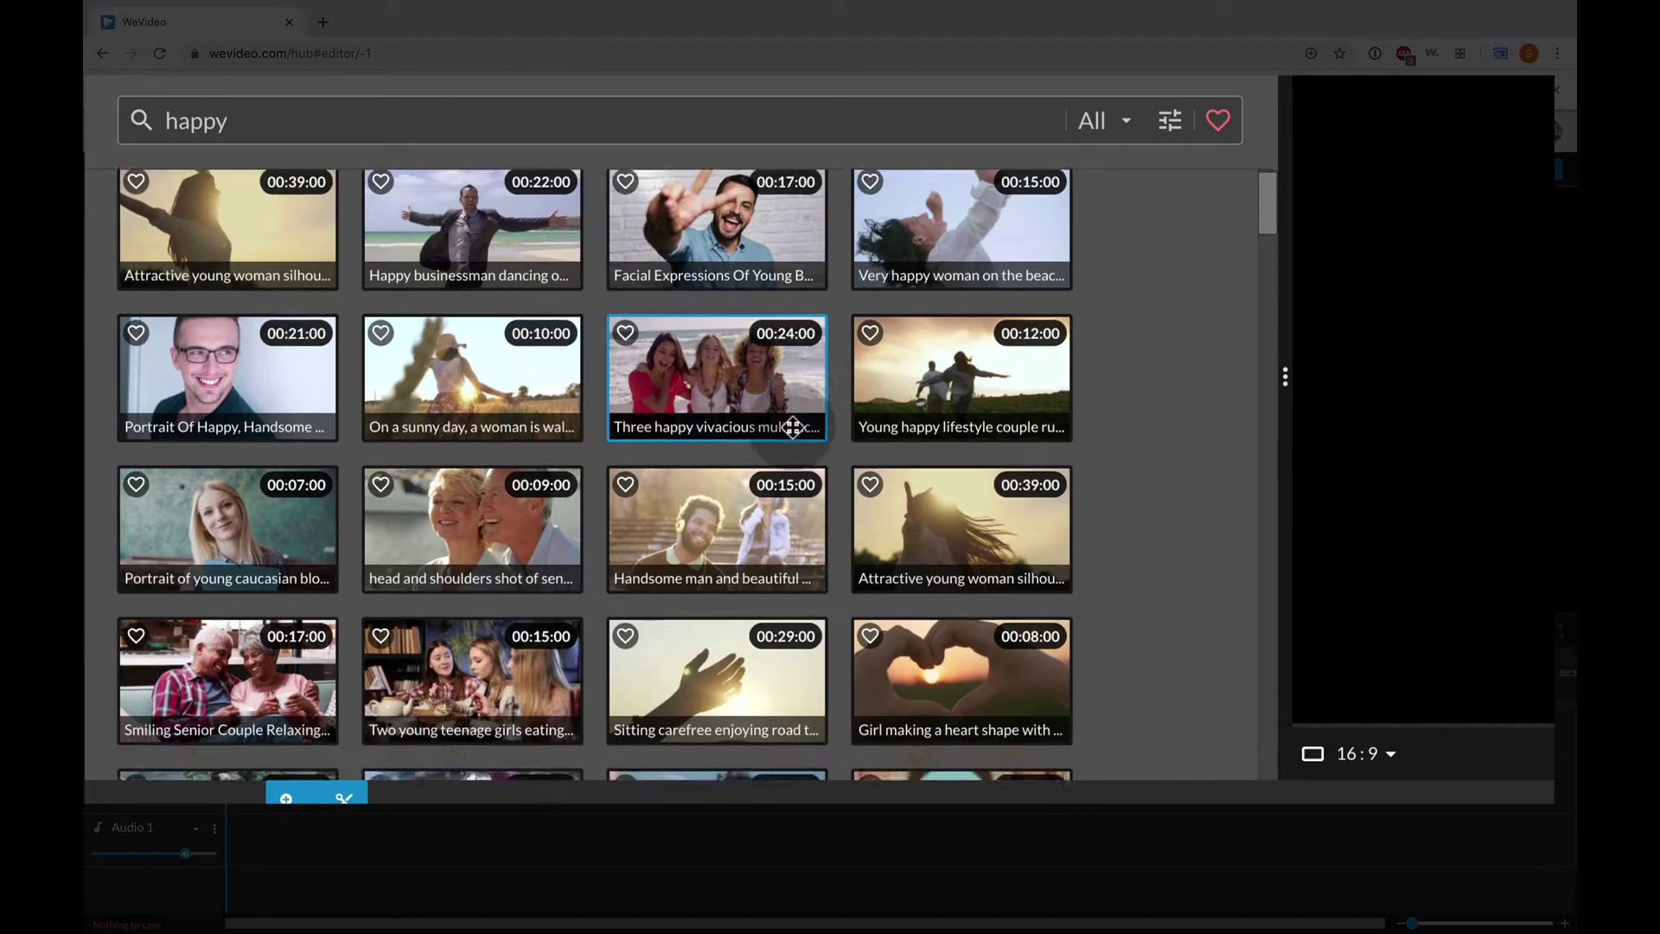
{"action": "scroll", "coordinate": [791, 429], "scroll_direction": "down", "scroll_amount": 5}
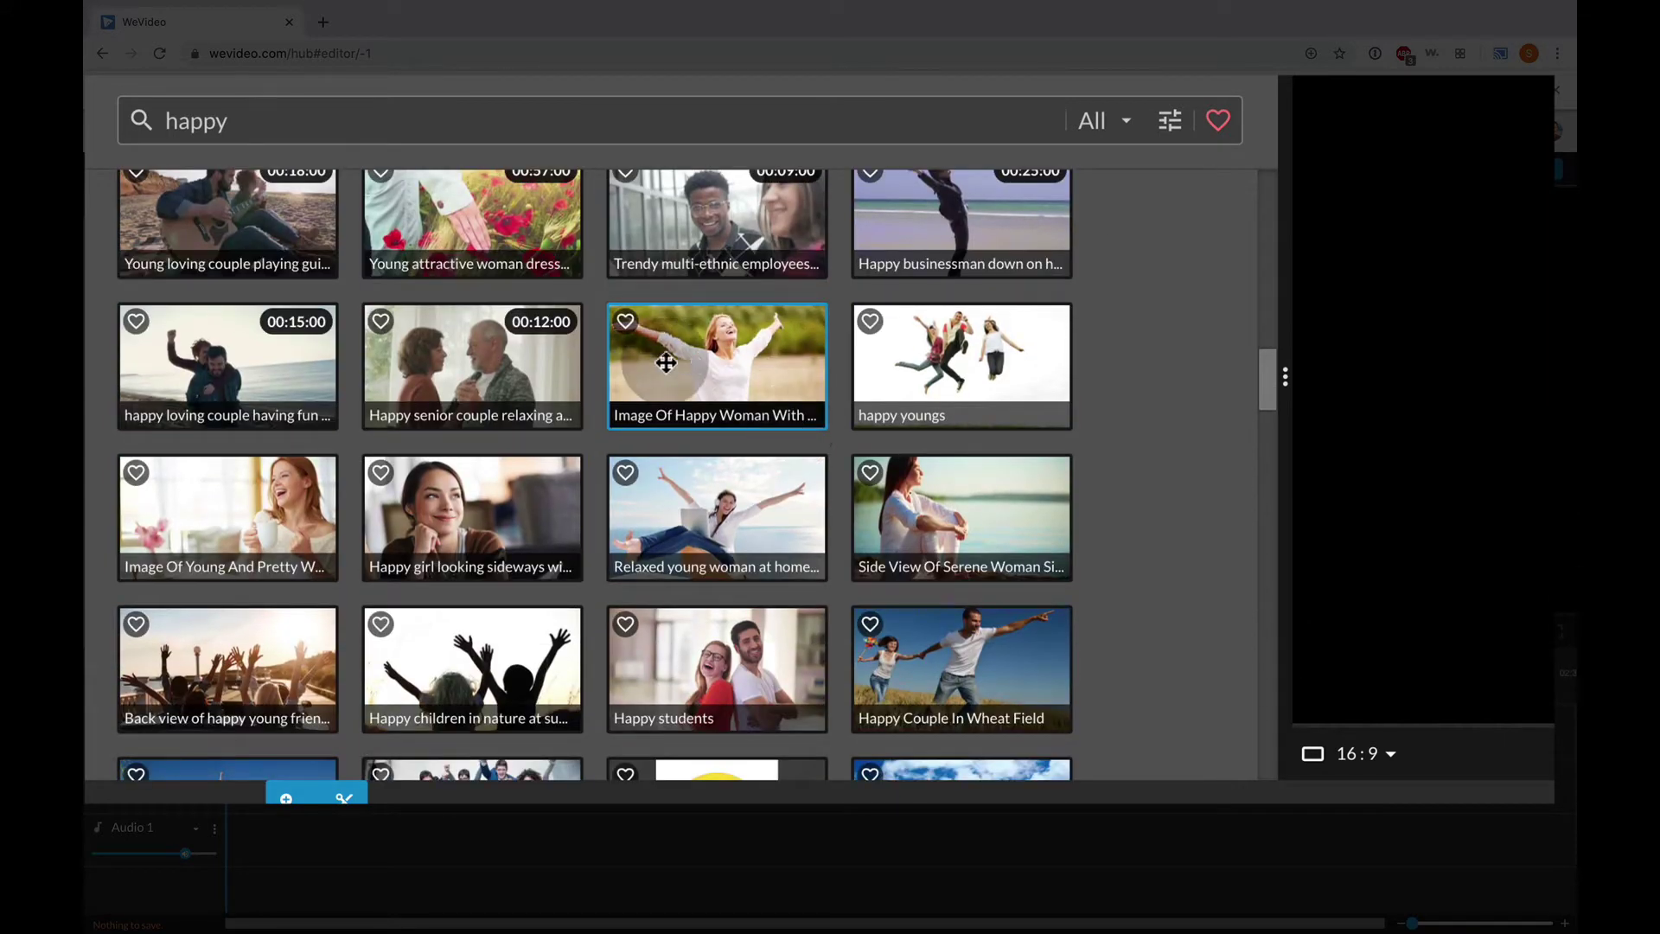
{"action": "scroll", "coordinate": [718, 569], "scroll_direction": "down", "scroll_amount": 1}
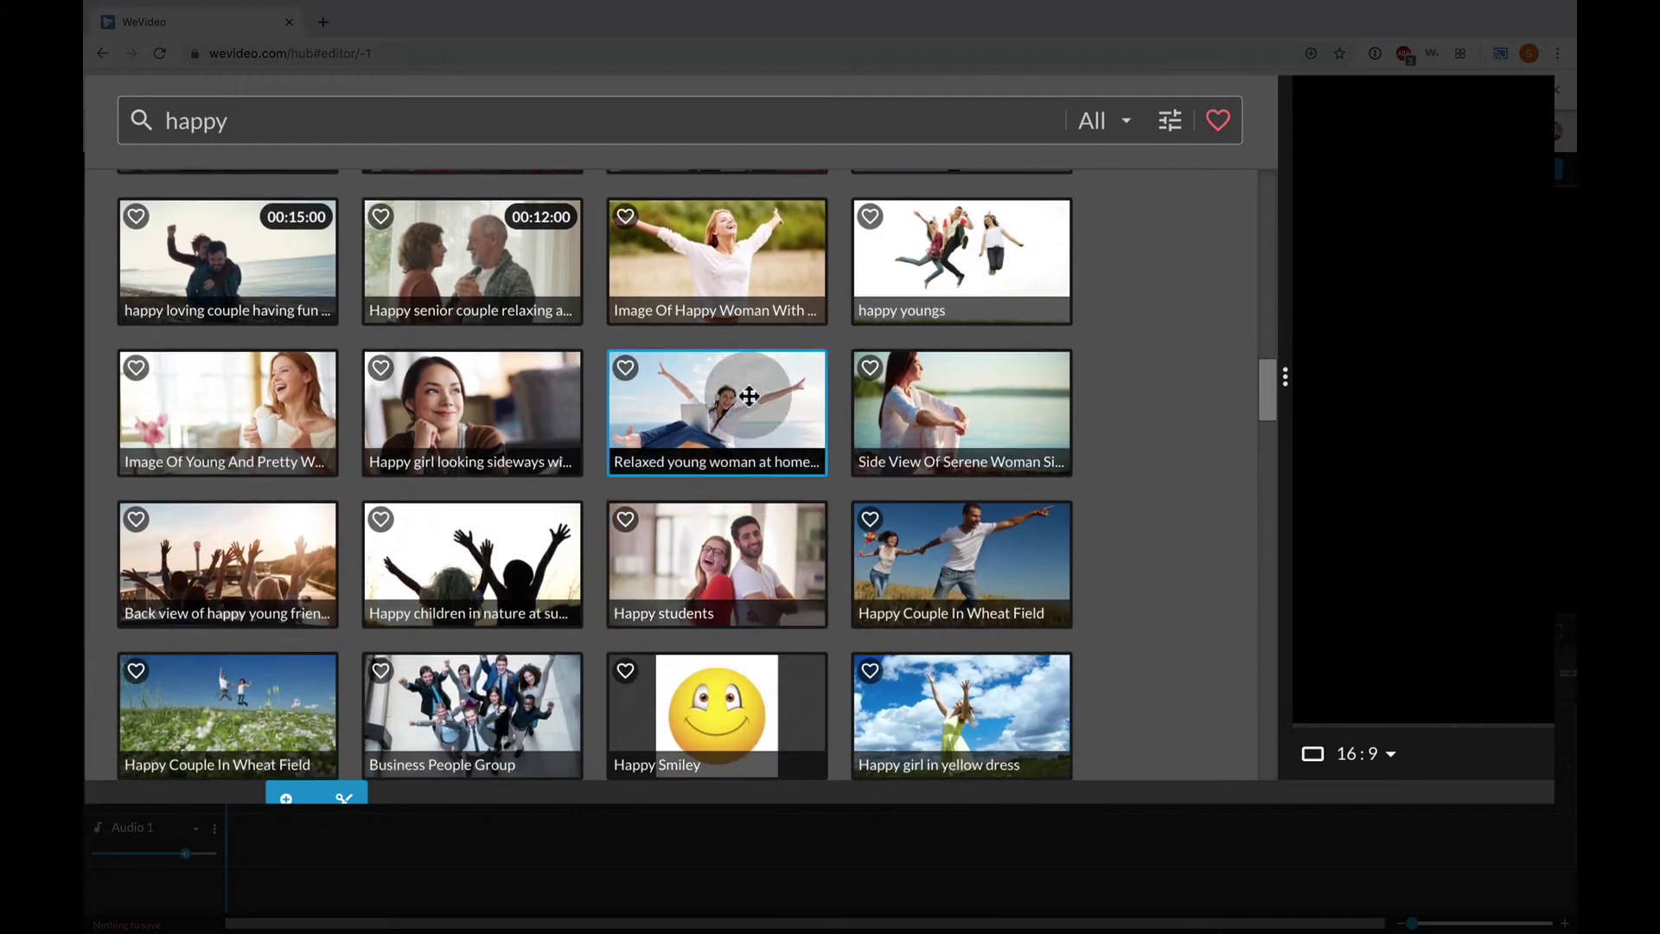
{"action": "scroll", "coordinate": [748, 645], "scroll_direction": "down", "scroll_amount": 4}
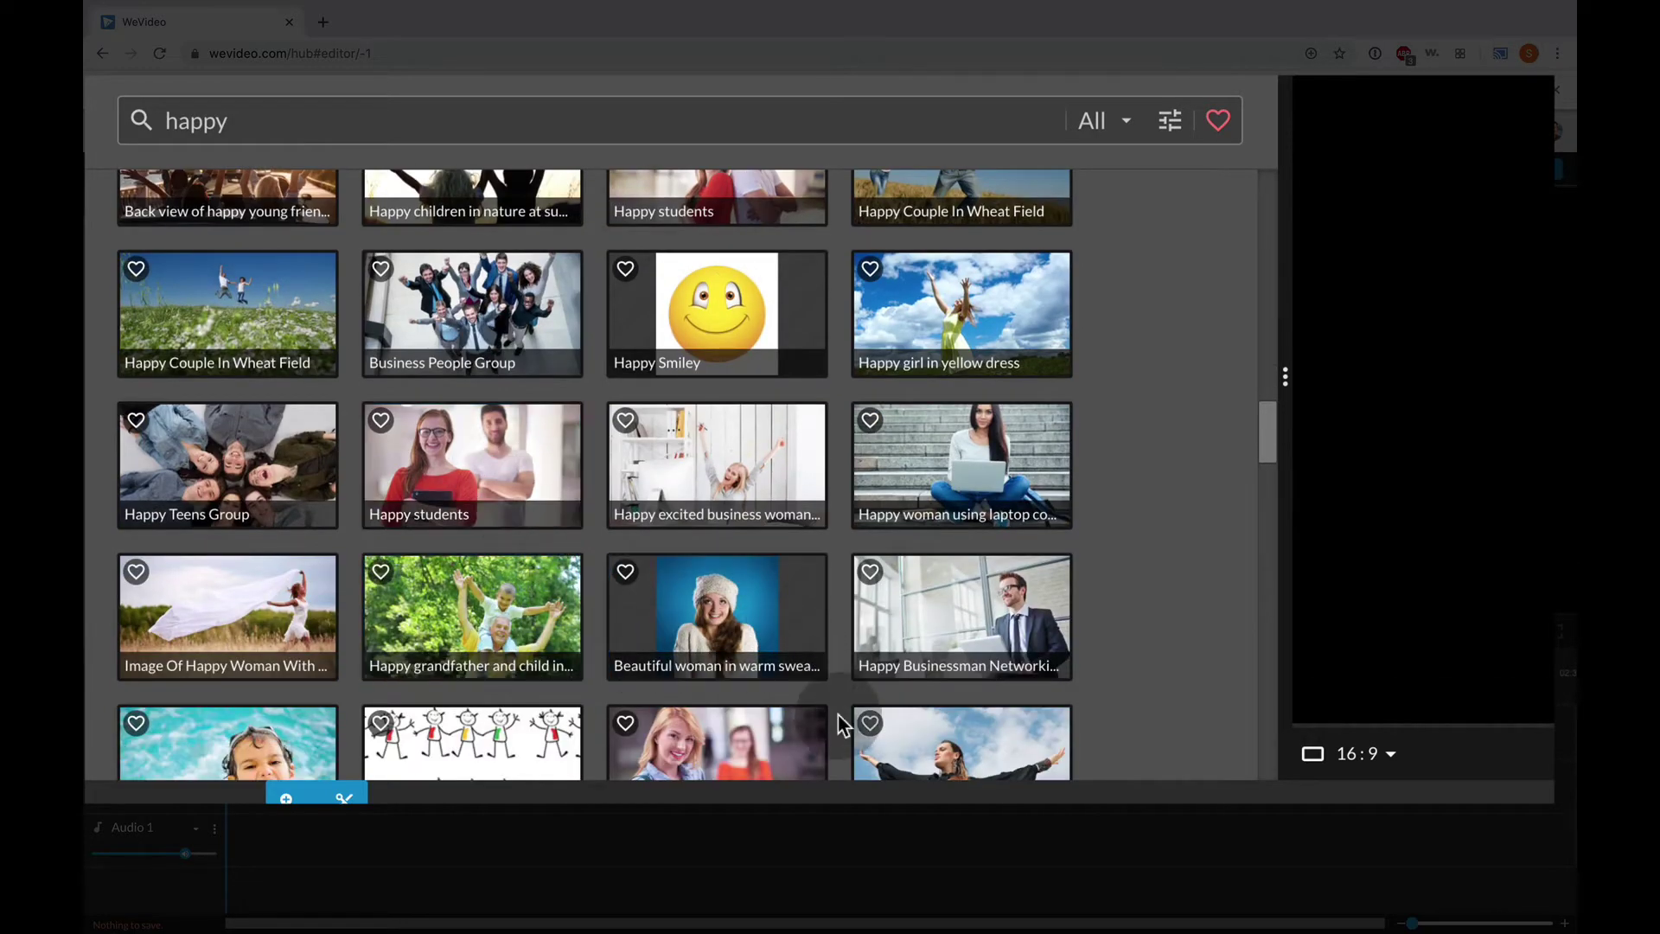
{"action": "scroll", "coordinate": [838, 718], "scroll_direction": "down", "scroll_amount": 4}
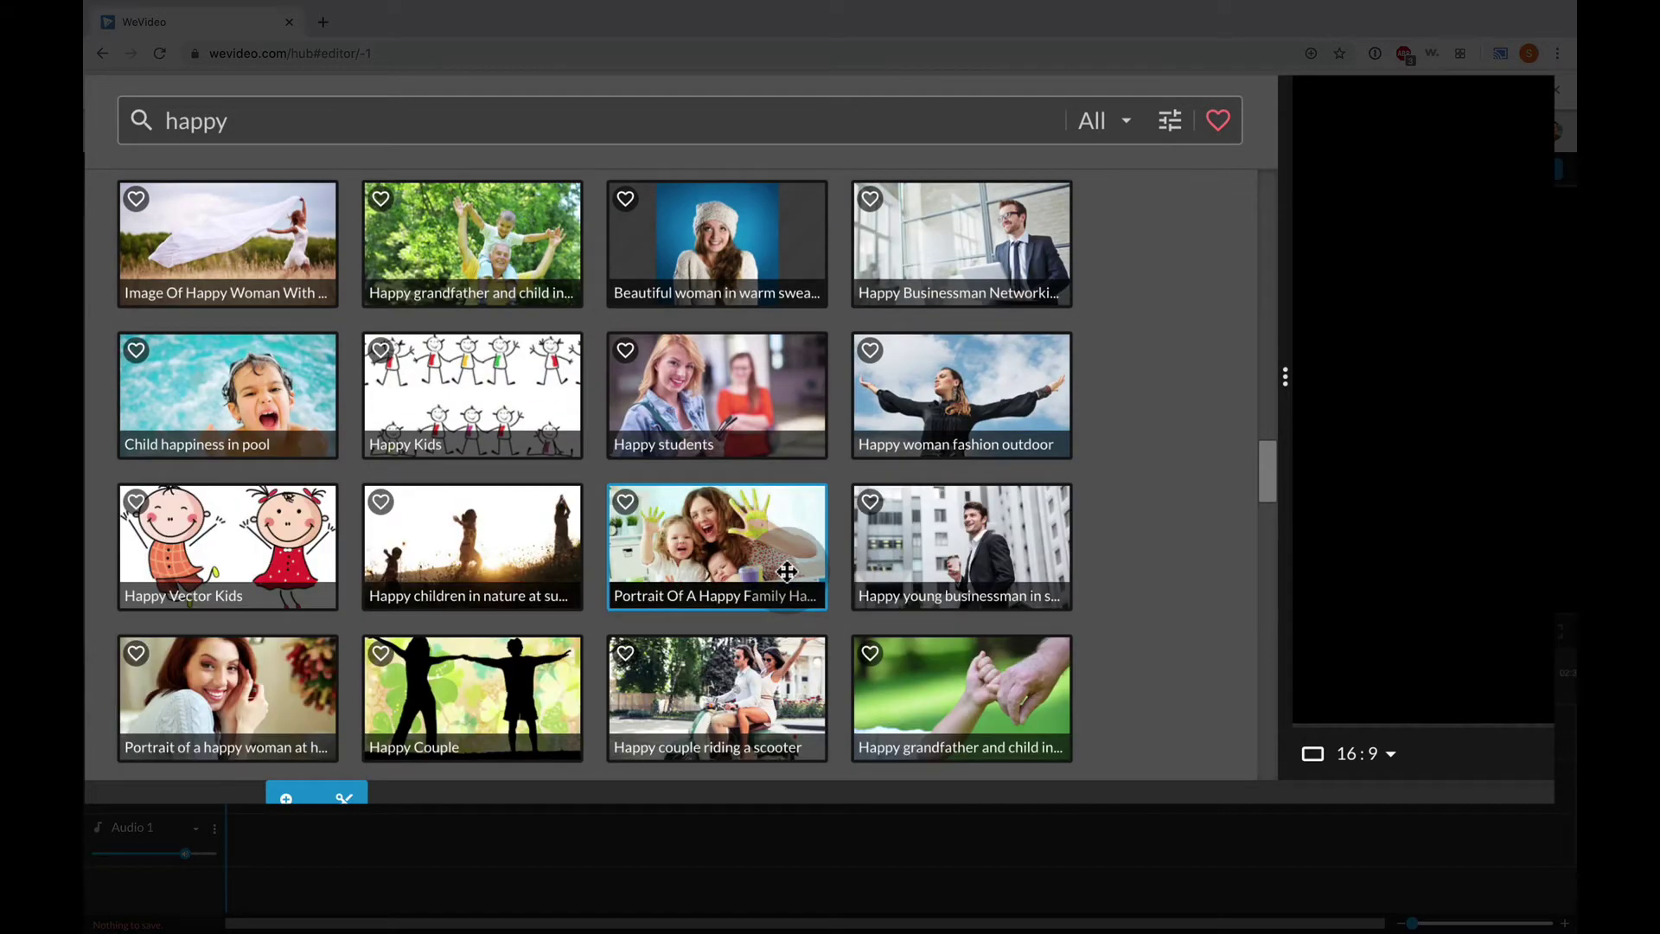
{"action": "scroll", "coordinate": [787, 570], "scroll_direction": "up", "scroll_amount": 12}
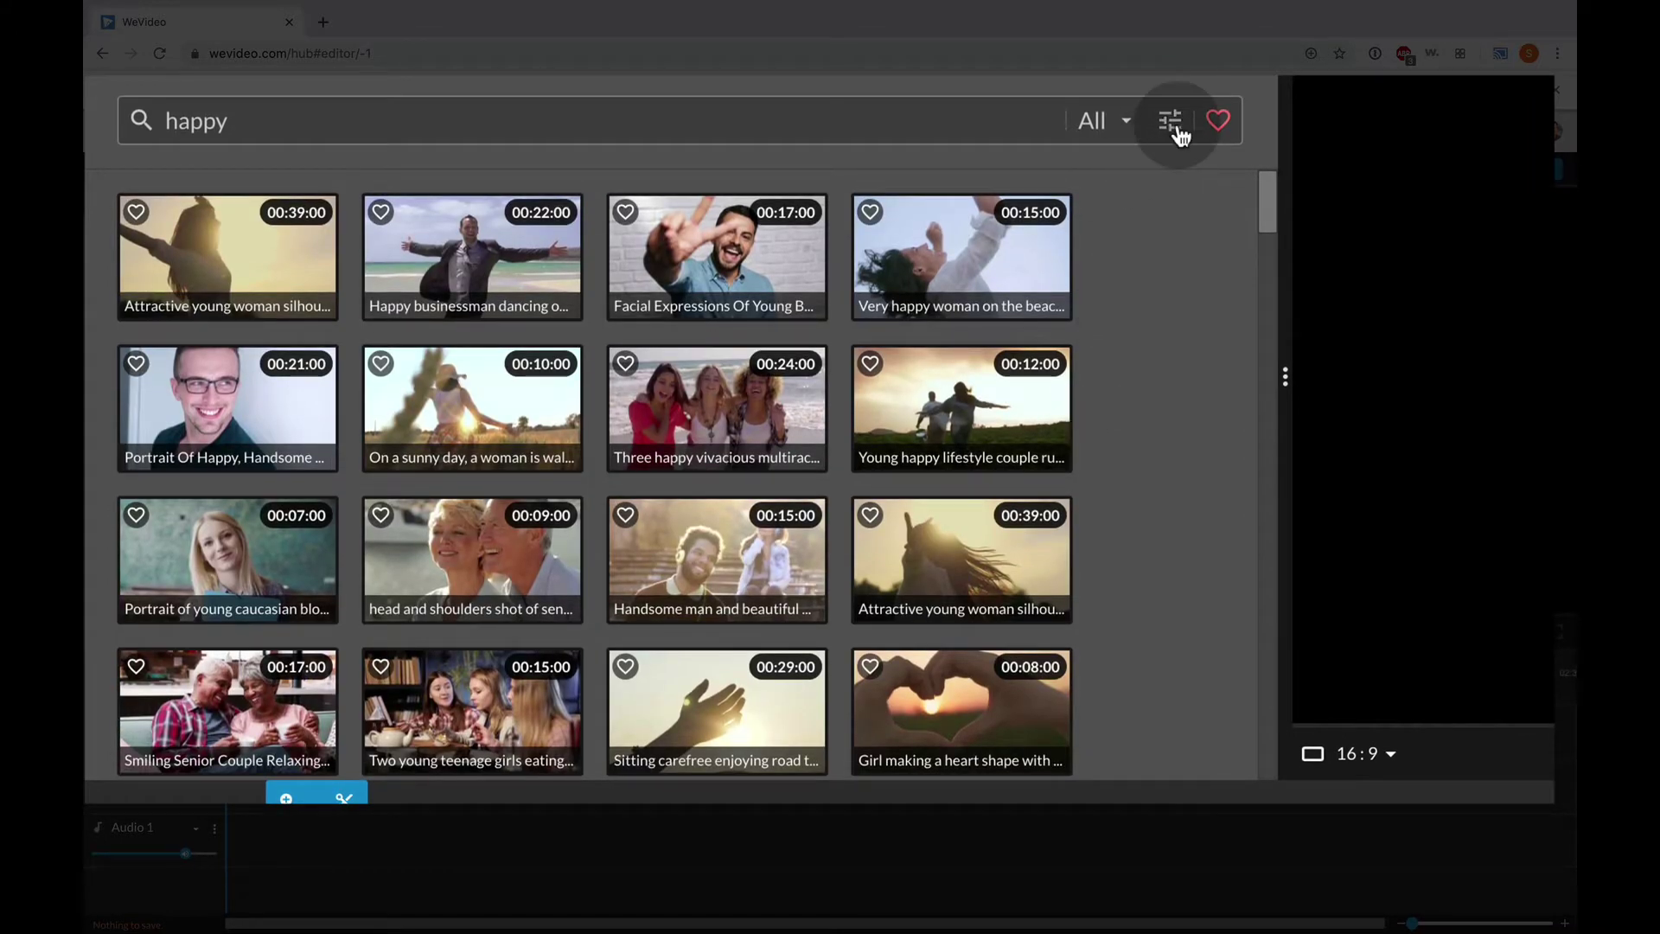
- Refine the stock media search to music only, excluding video, photos, graphics, motion graphics, audio loops and sound effects
{"action": "left_click", "coordinate": [1176, 127]}
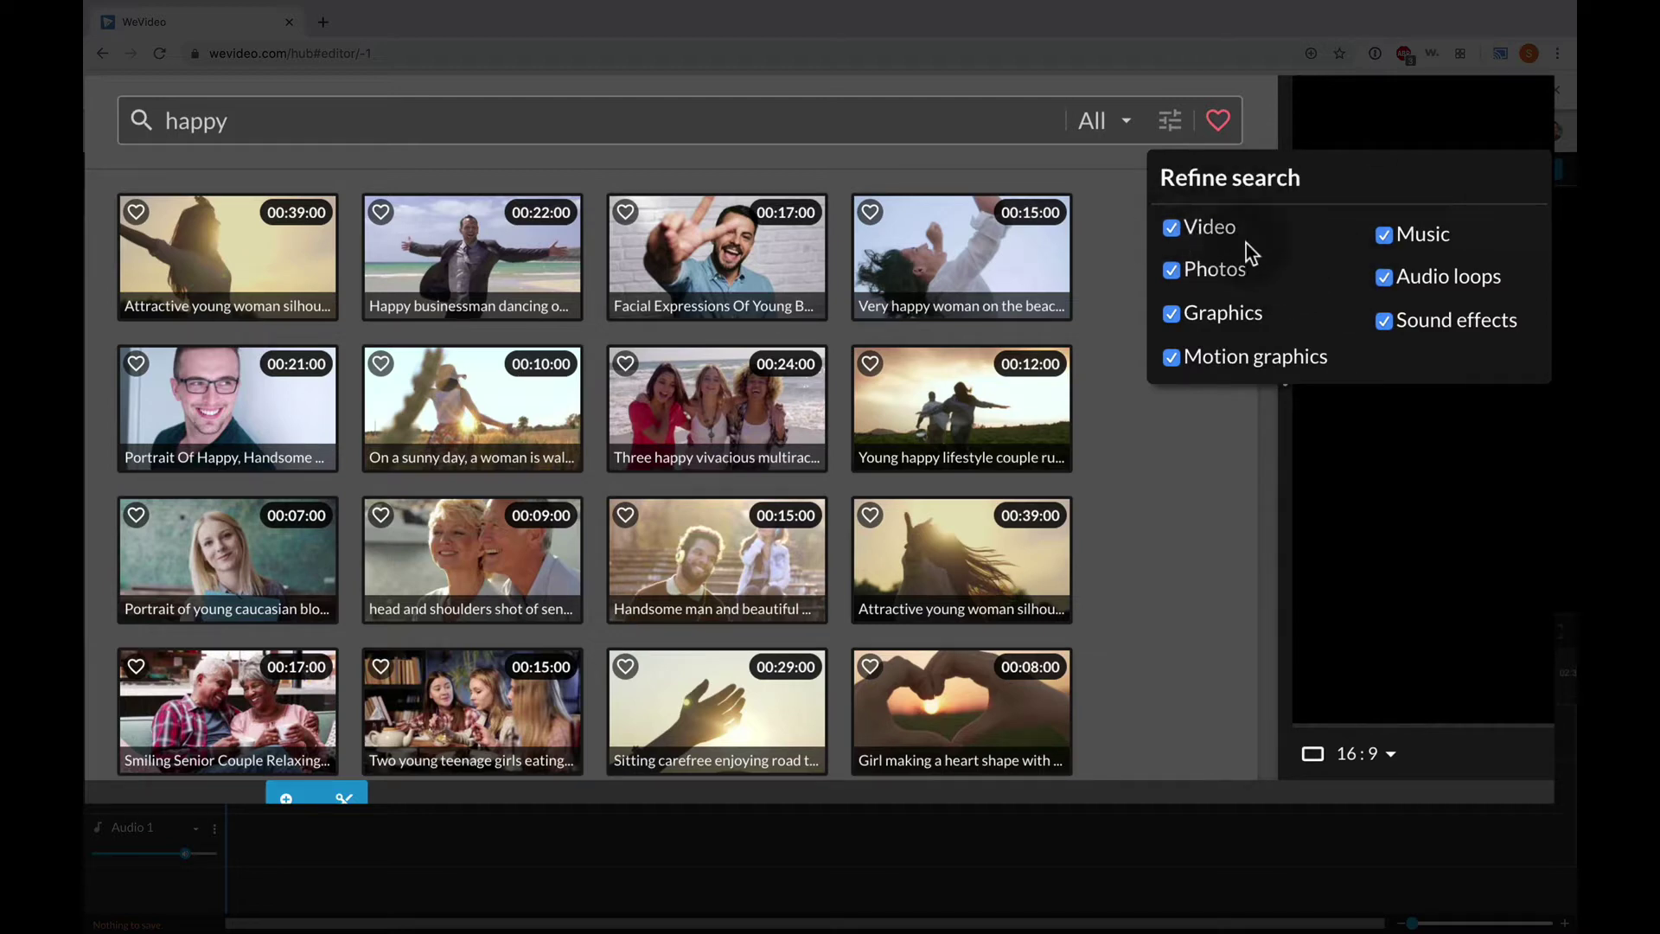
{"action": "left_click", "coordinate": [1176, 230]}
{"action": "left_click", "coordinate": [1172, 310]}
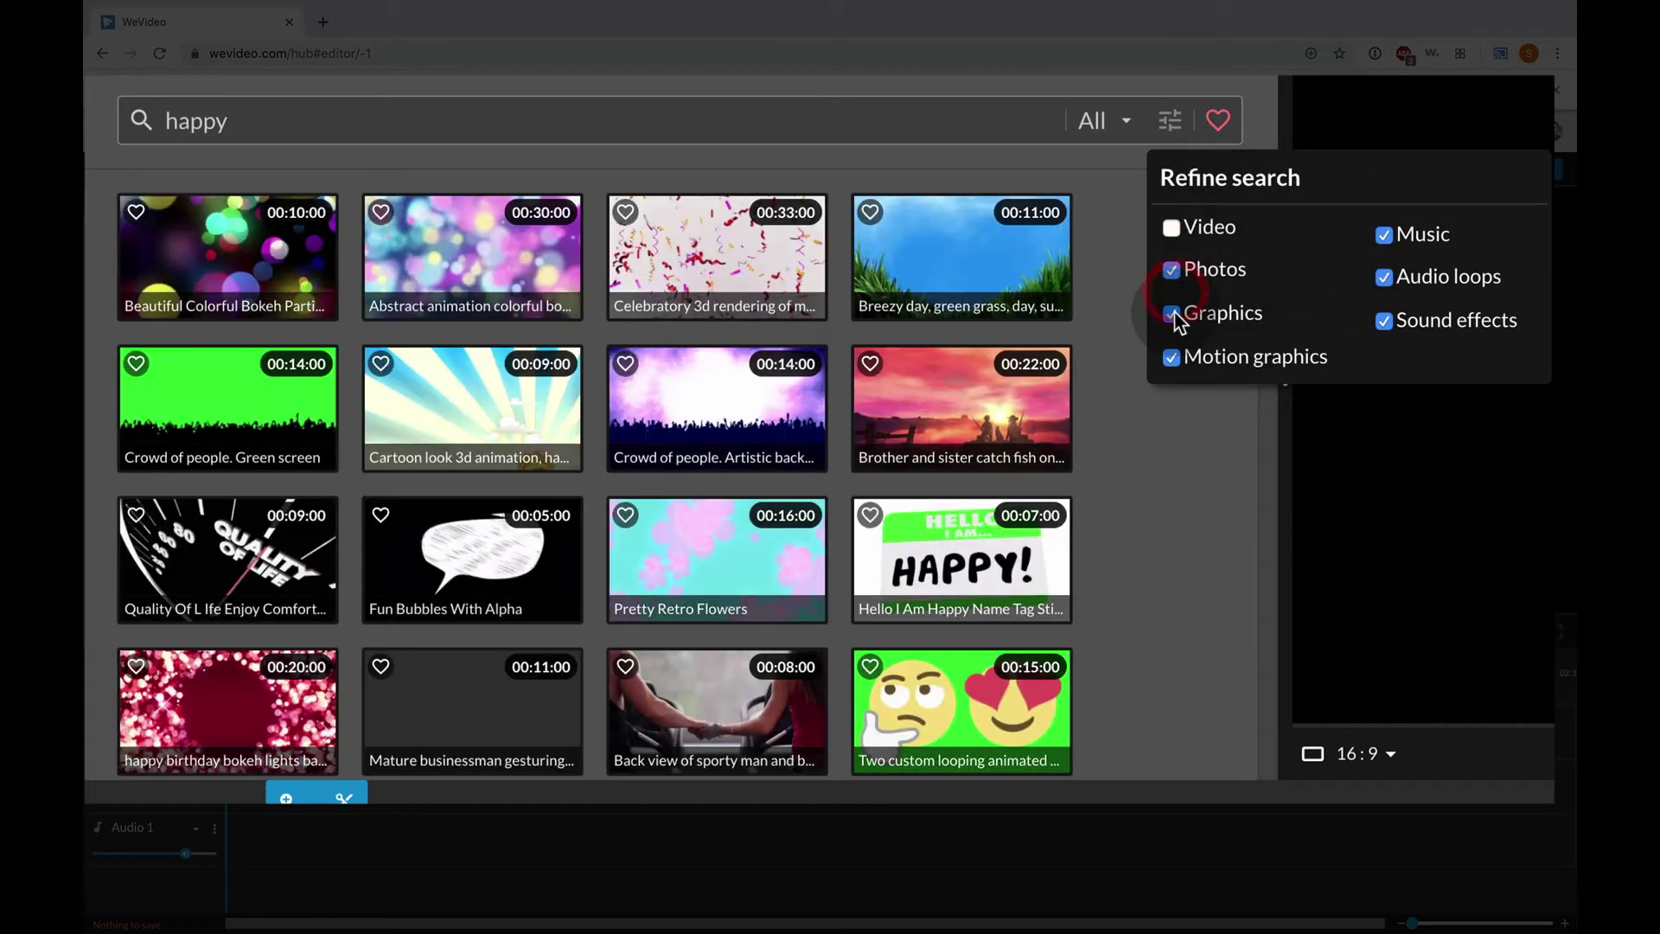
{"action": "left_click", "coordinate": [1174, 274]}
{"action": "left_click", "coordinate": [1174, 357]}
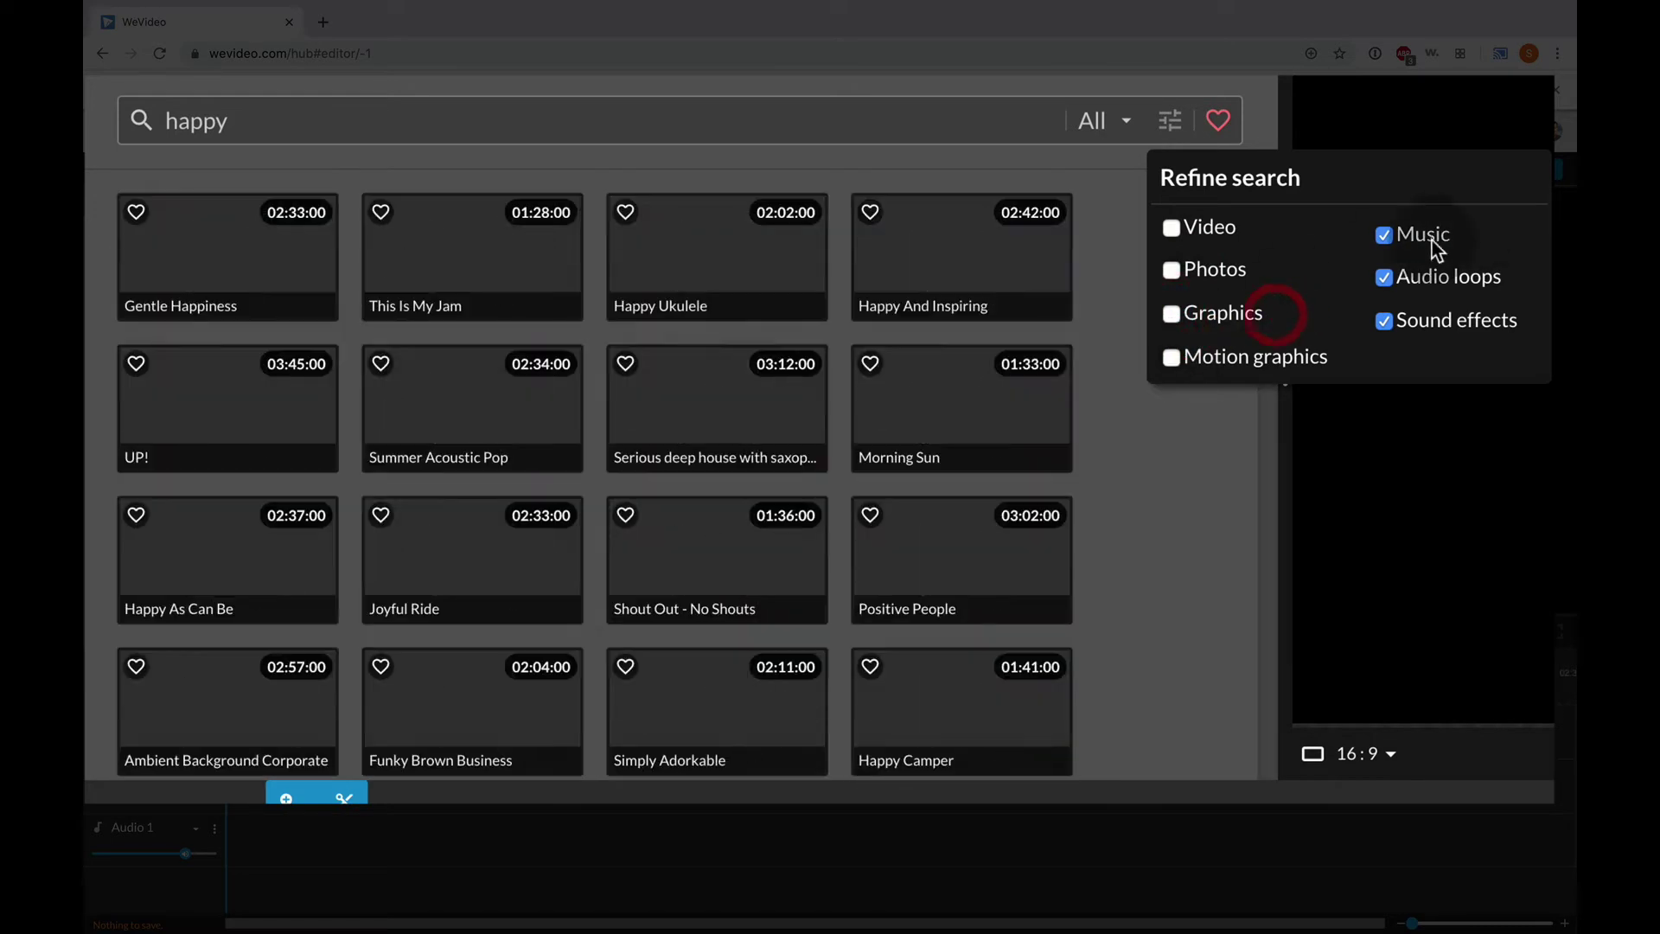
{"action": "left_click", "coordinate": [1384, 277]}
{"action": "left_click", "coordinate": [1385, 320]}
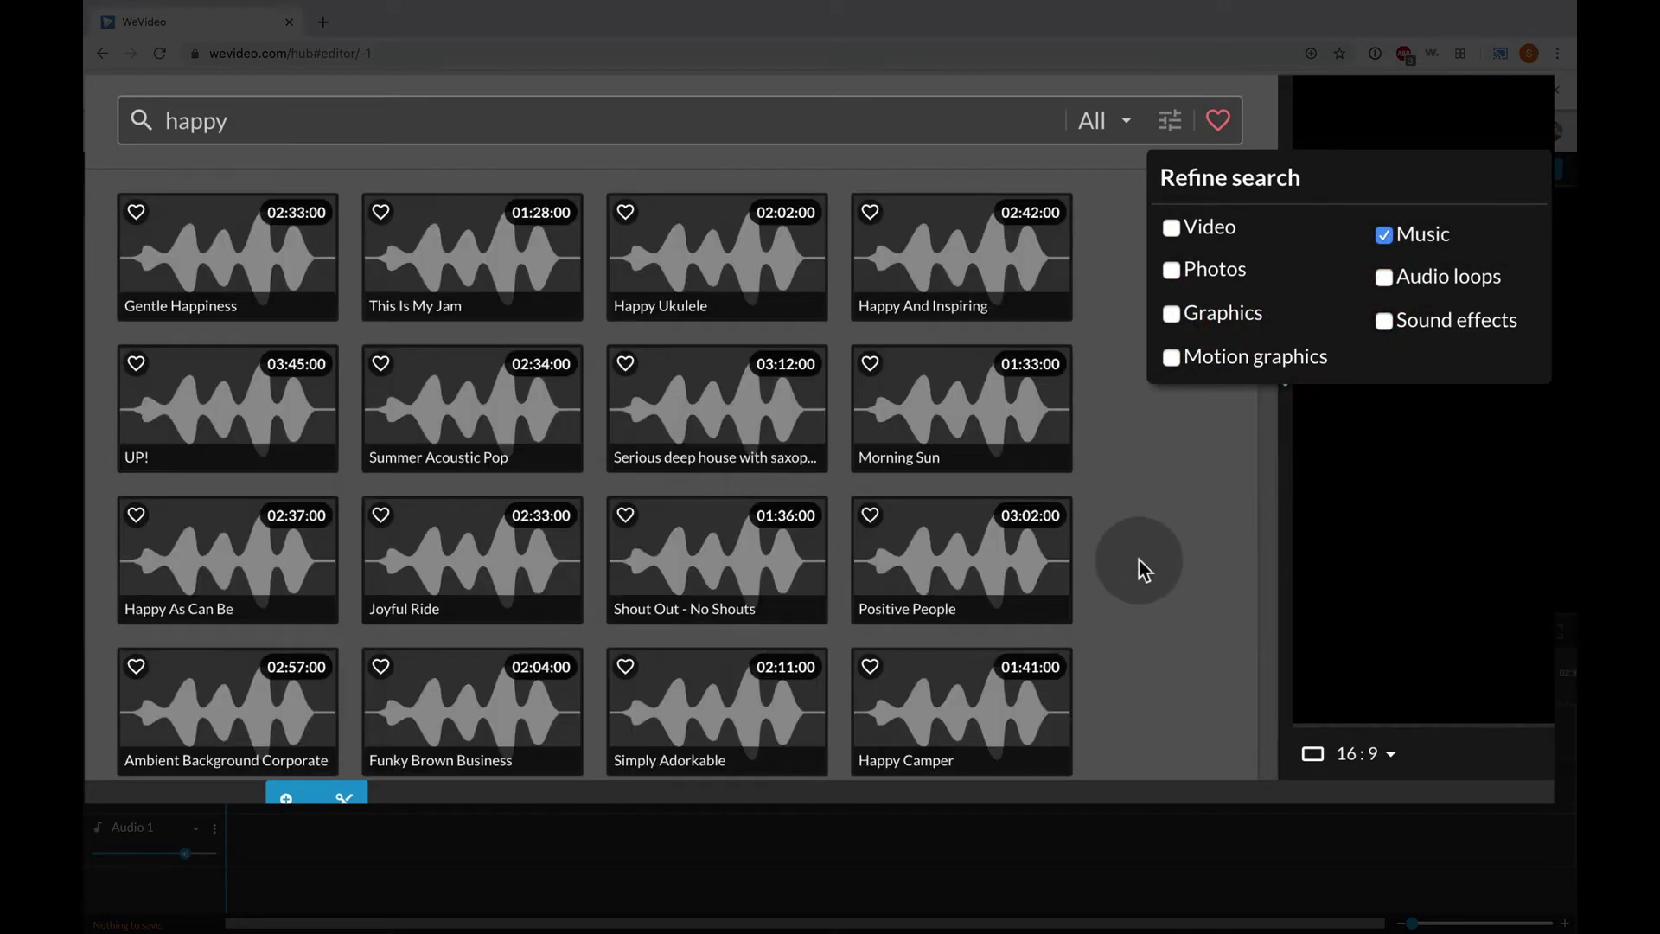
{"action": "left_click", "coordinate": [1138, 559]}
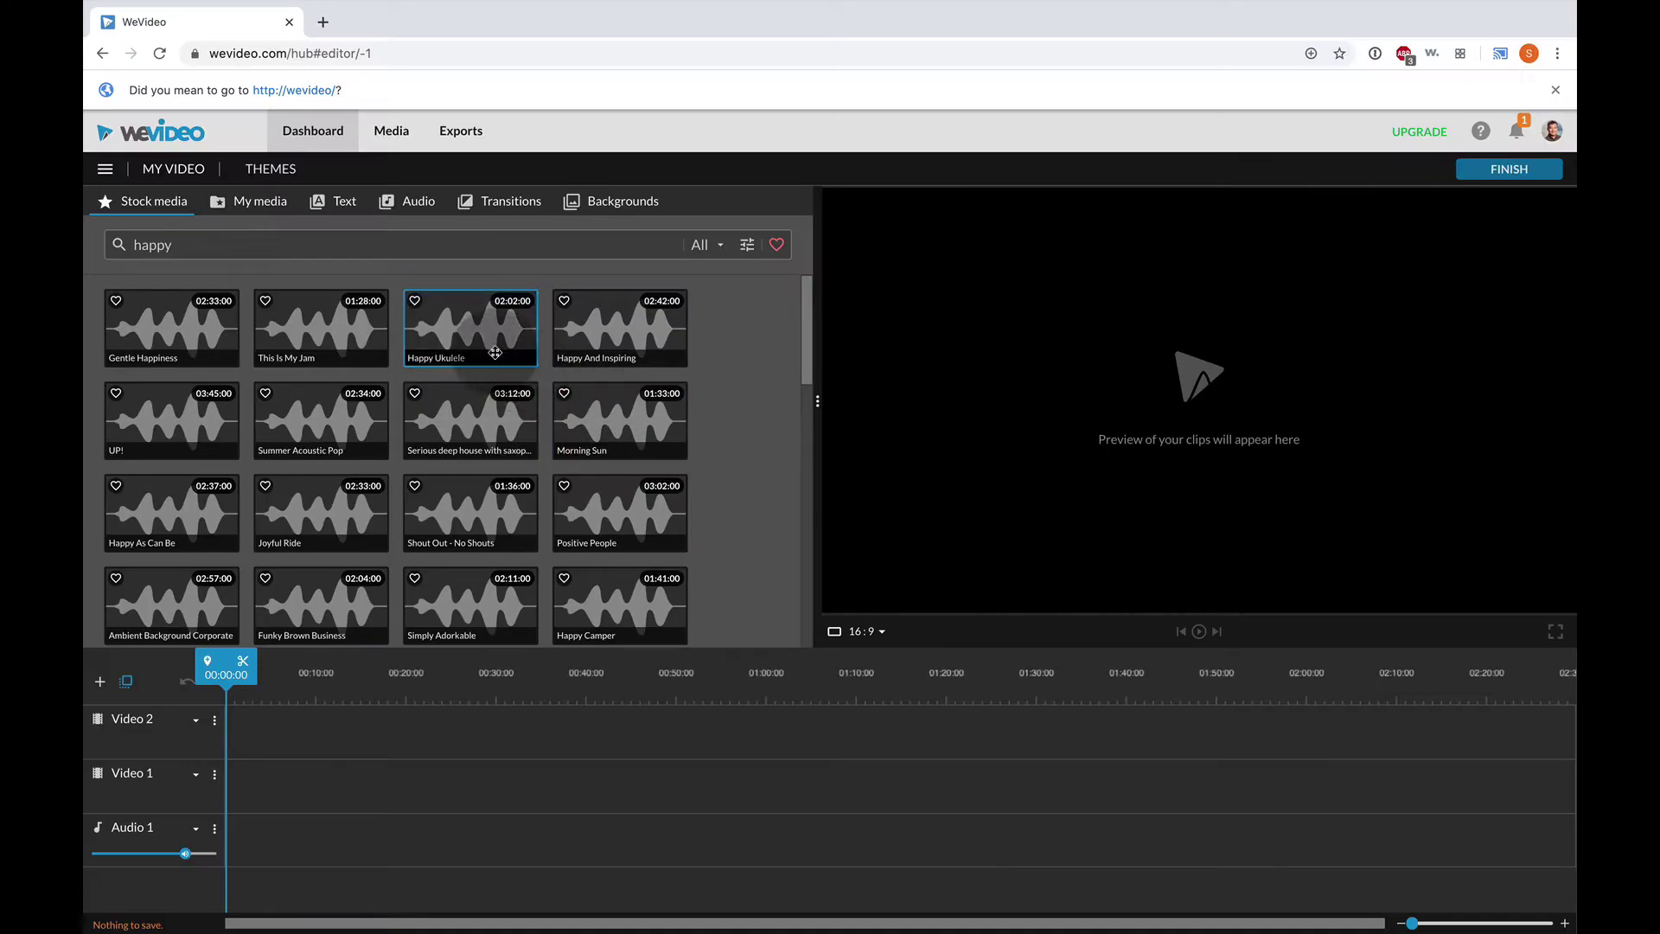
- Play a preview of the stock track Happy Ukulele and pause it
{"action": "left_click", "coordinate": [495, 352]}
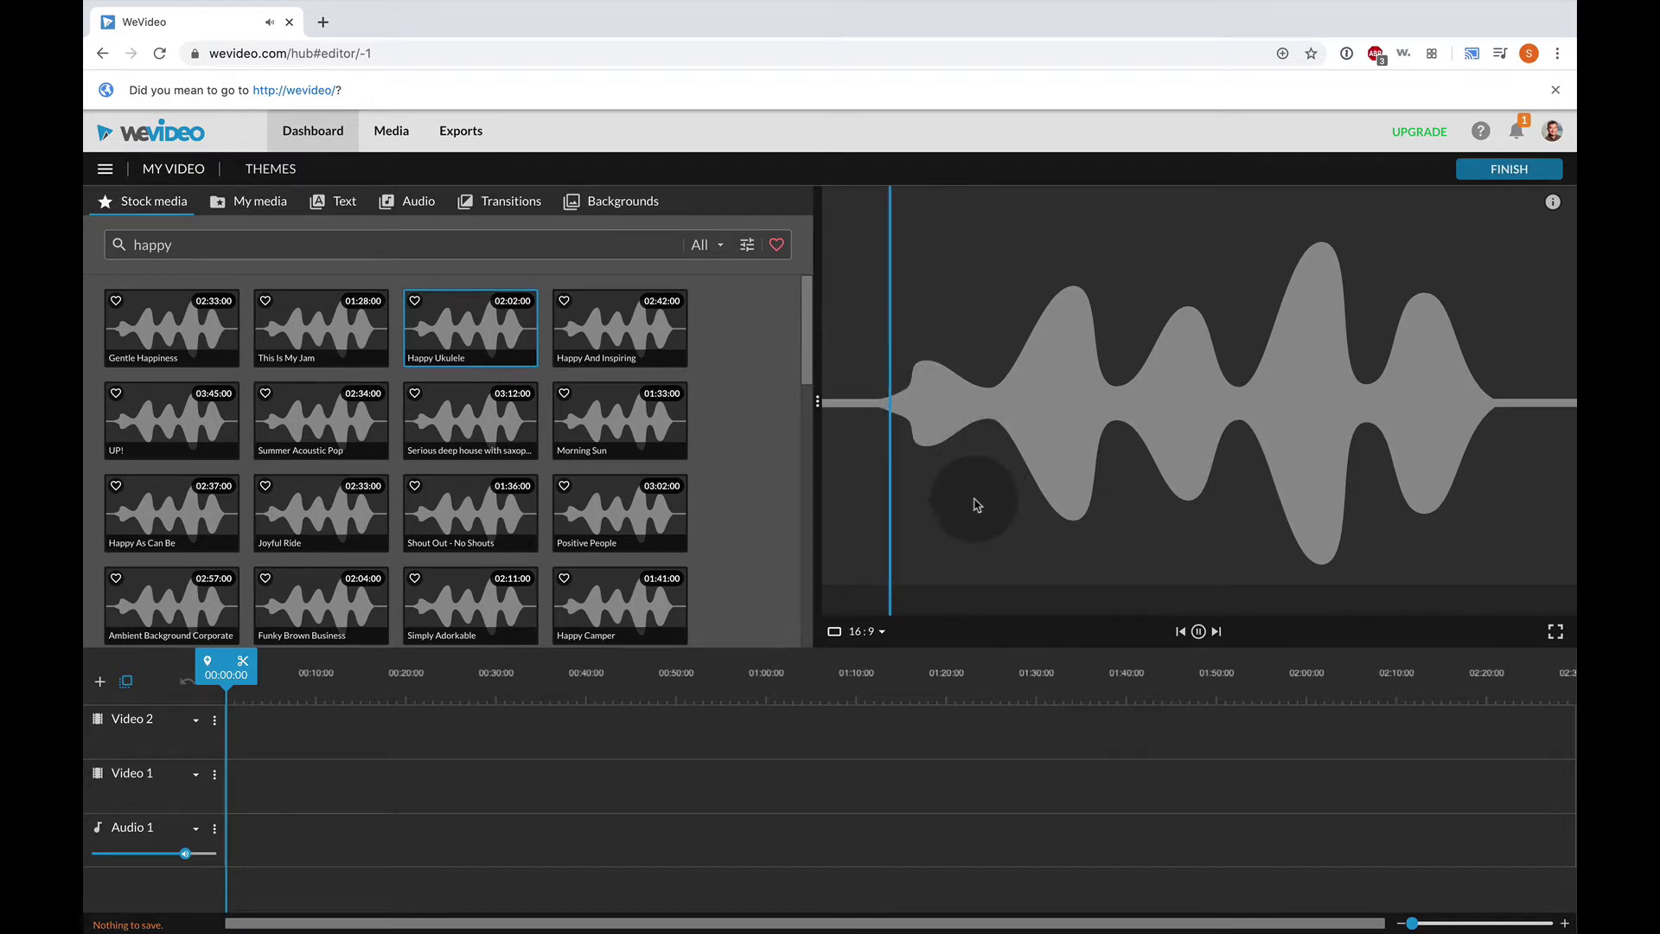
{"action": "left_click", "coordinate": [1199, 631]}
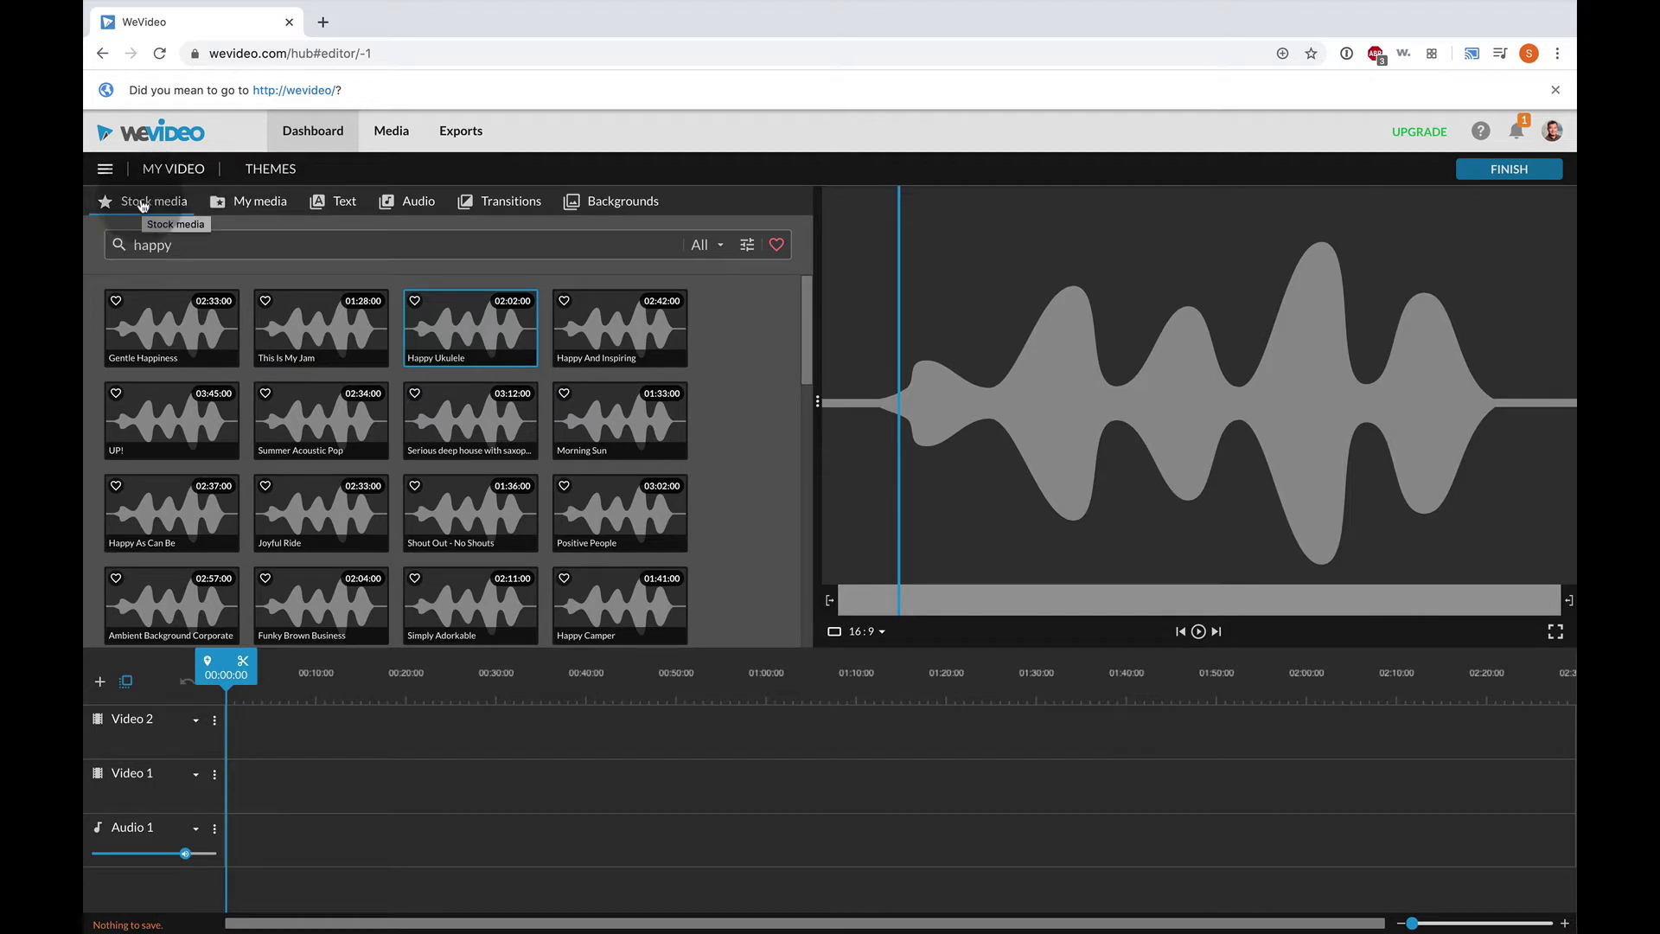
- View the personal media library, and try out the motion titles in the text library to browse the available designs
{"action": "left_click", "coordinate": [258, 204]}
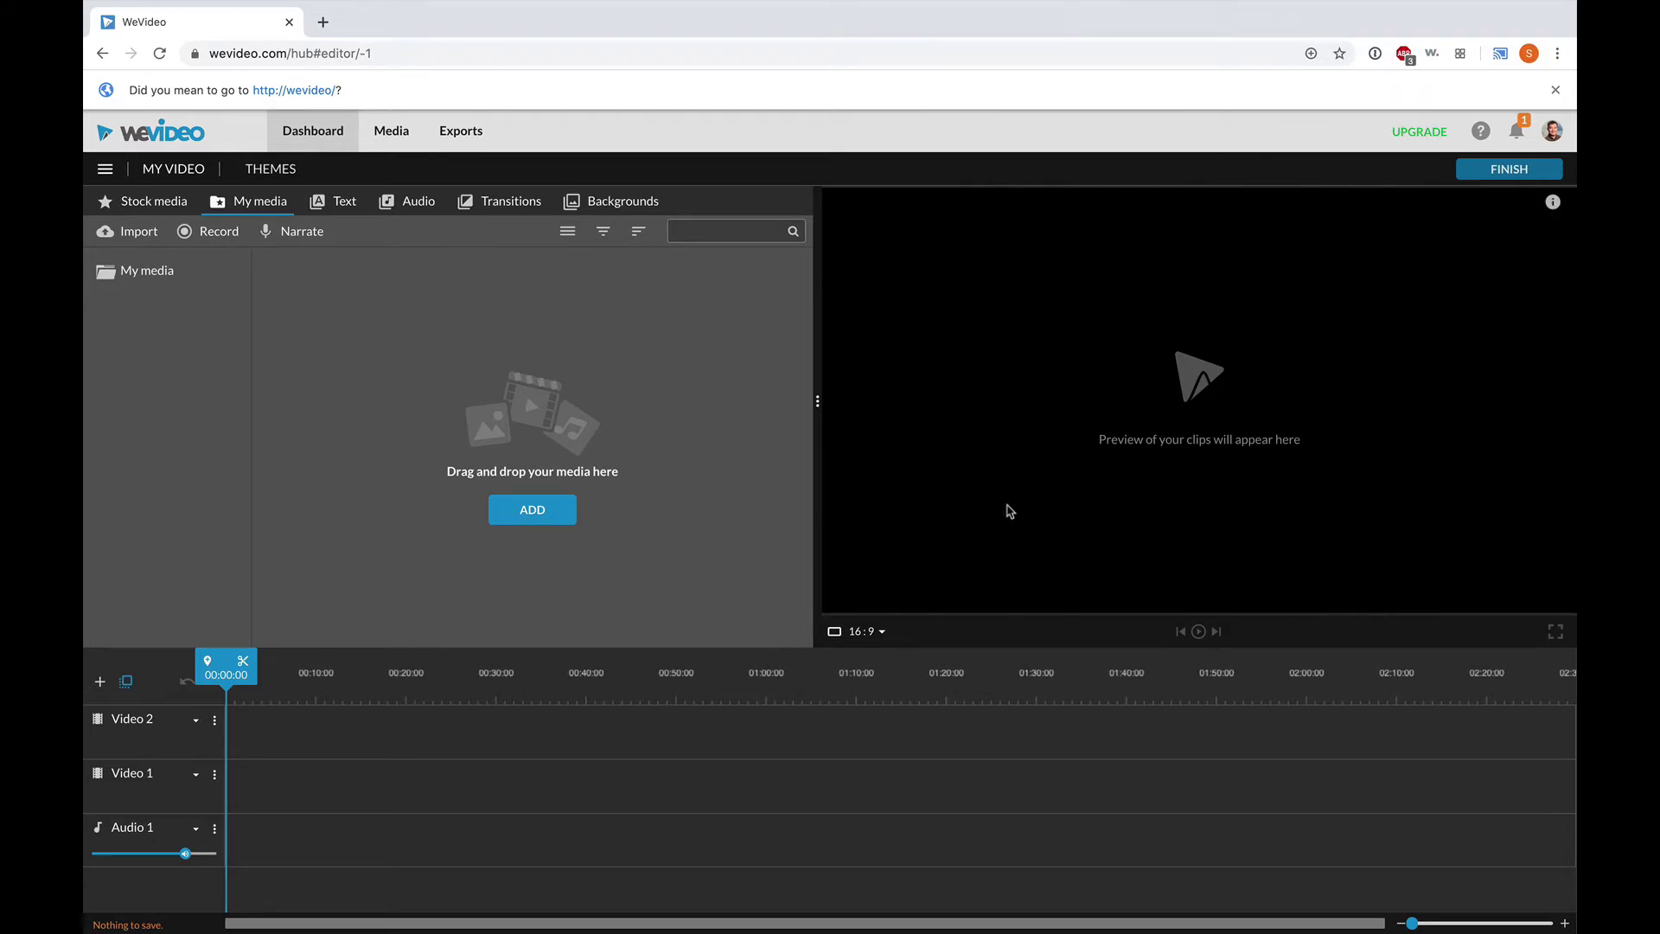
{"action": "left_click", "coordinate": [333, 205]}
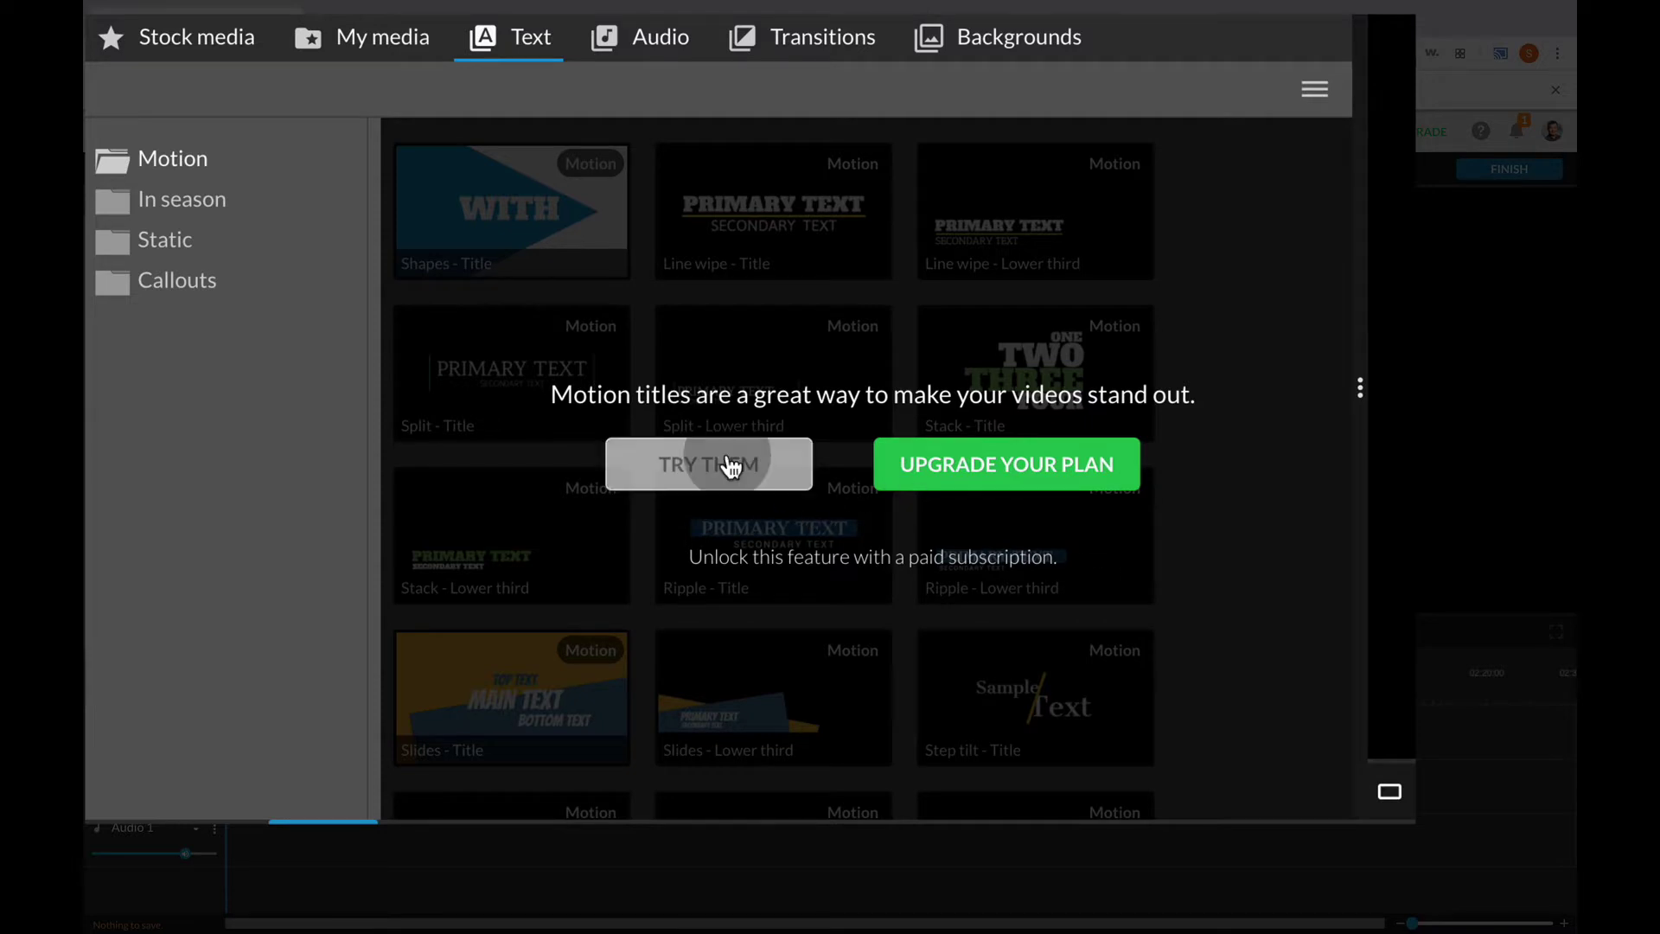
{"action": "left_click", "coordinate": [684, 460]}
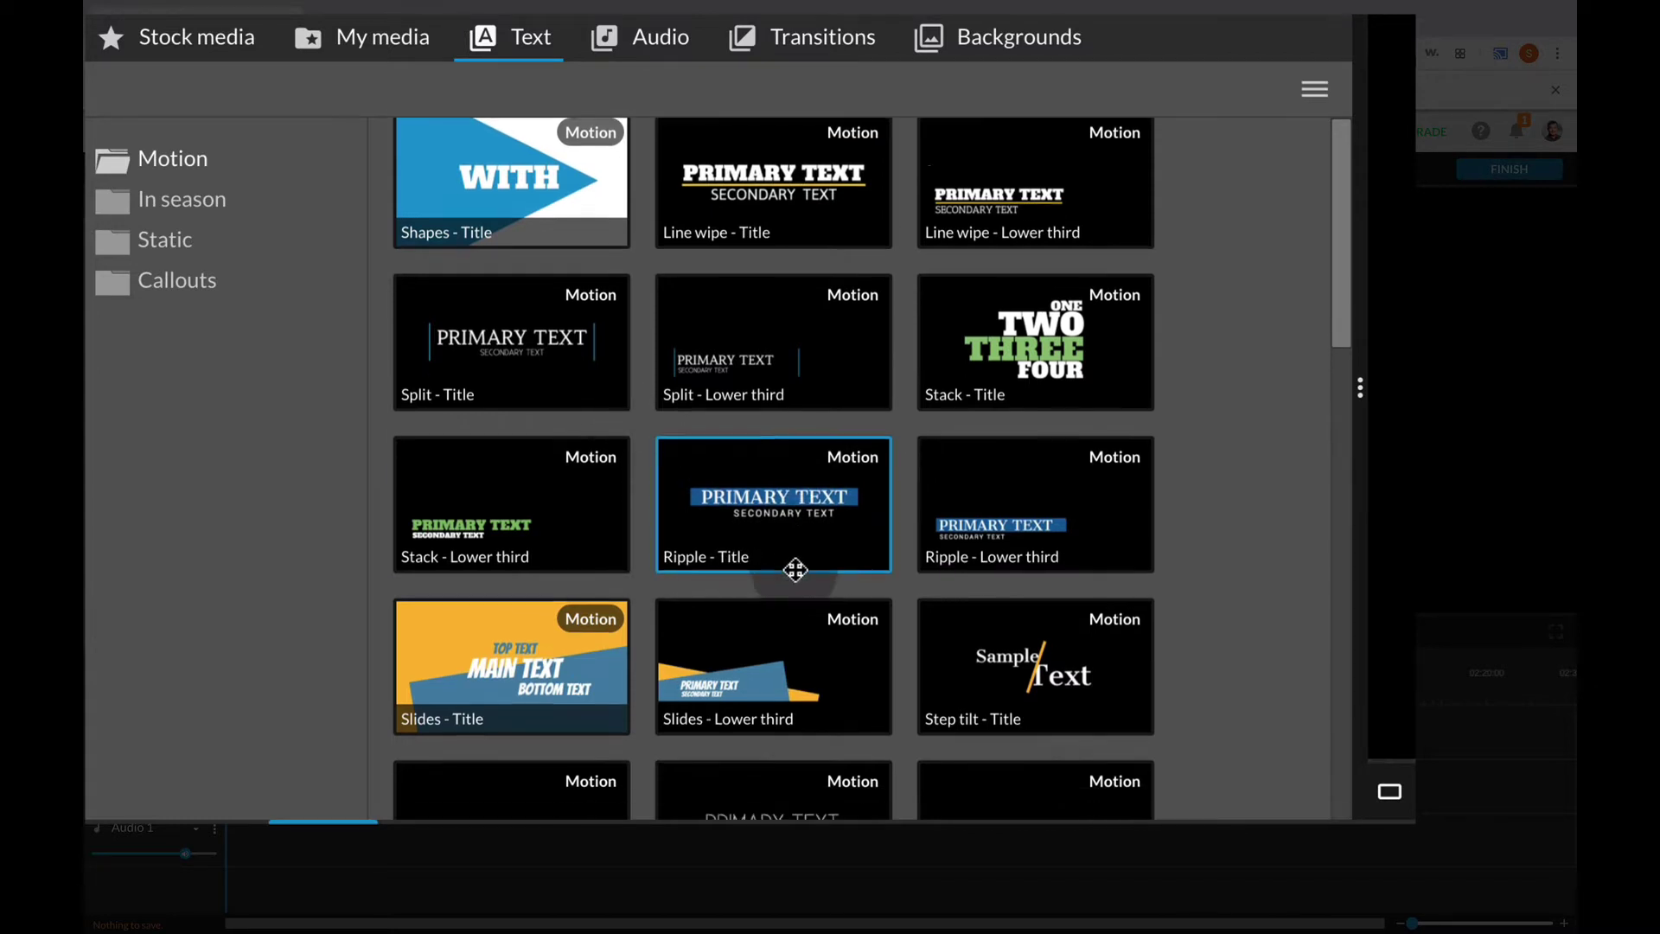
{"action": "scroll", "coordinate": [795, 569], "scroll_direction": "down", "scroll_amount": 5}
{"action": "scroll", "coordinate": [796, 568], "scroll_direction": "down", "scroll_amount": 5}
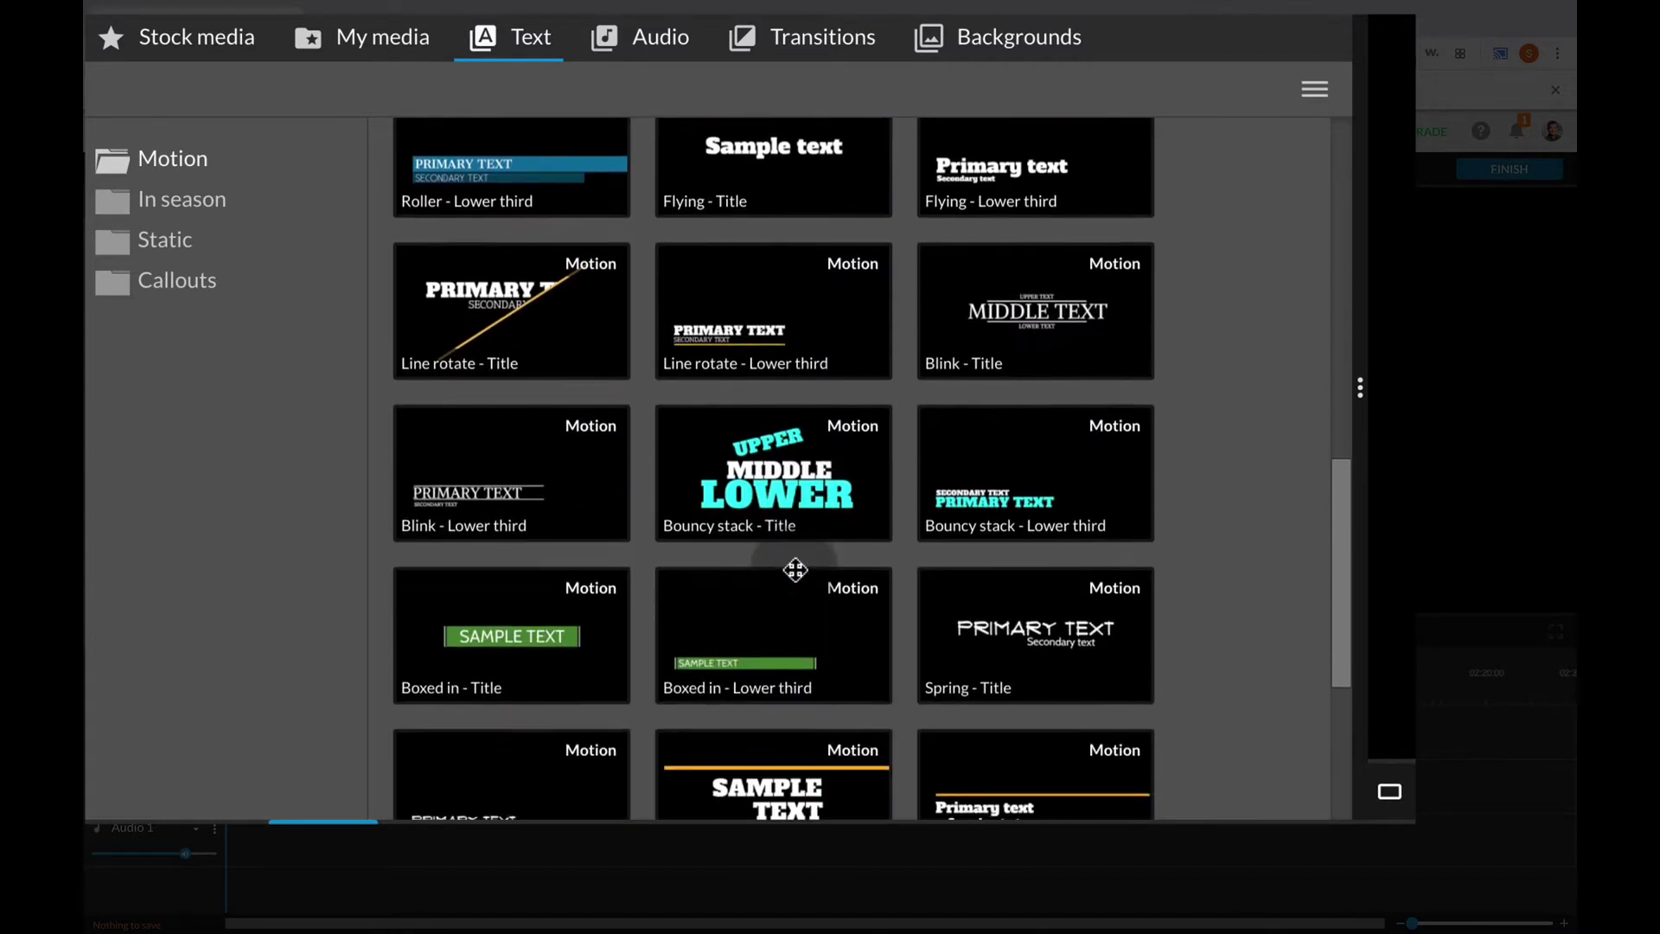
{"action": "scroll", "coordinate": [795, 569], "scroll_direction": "down", "scroll_amount": 3}
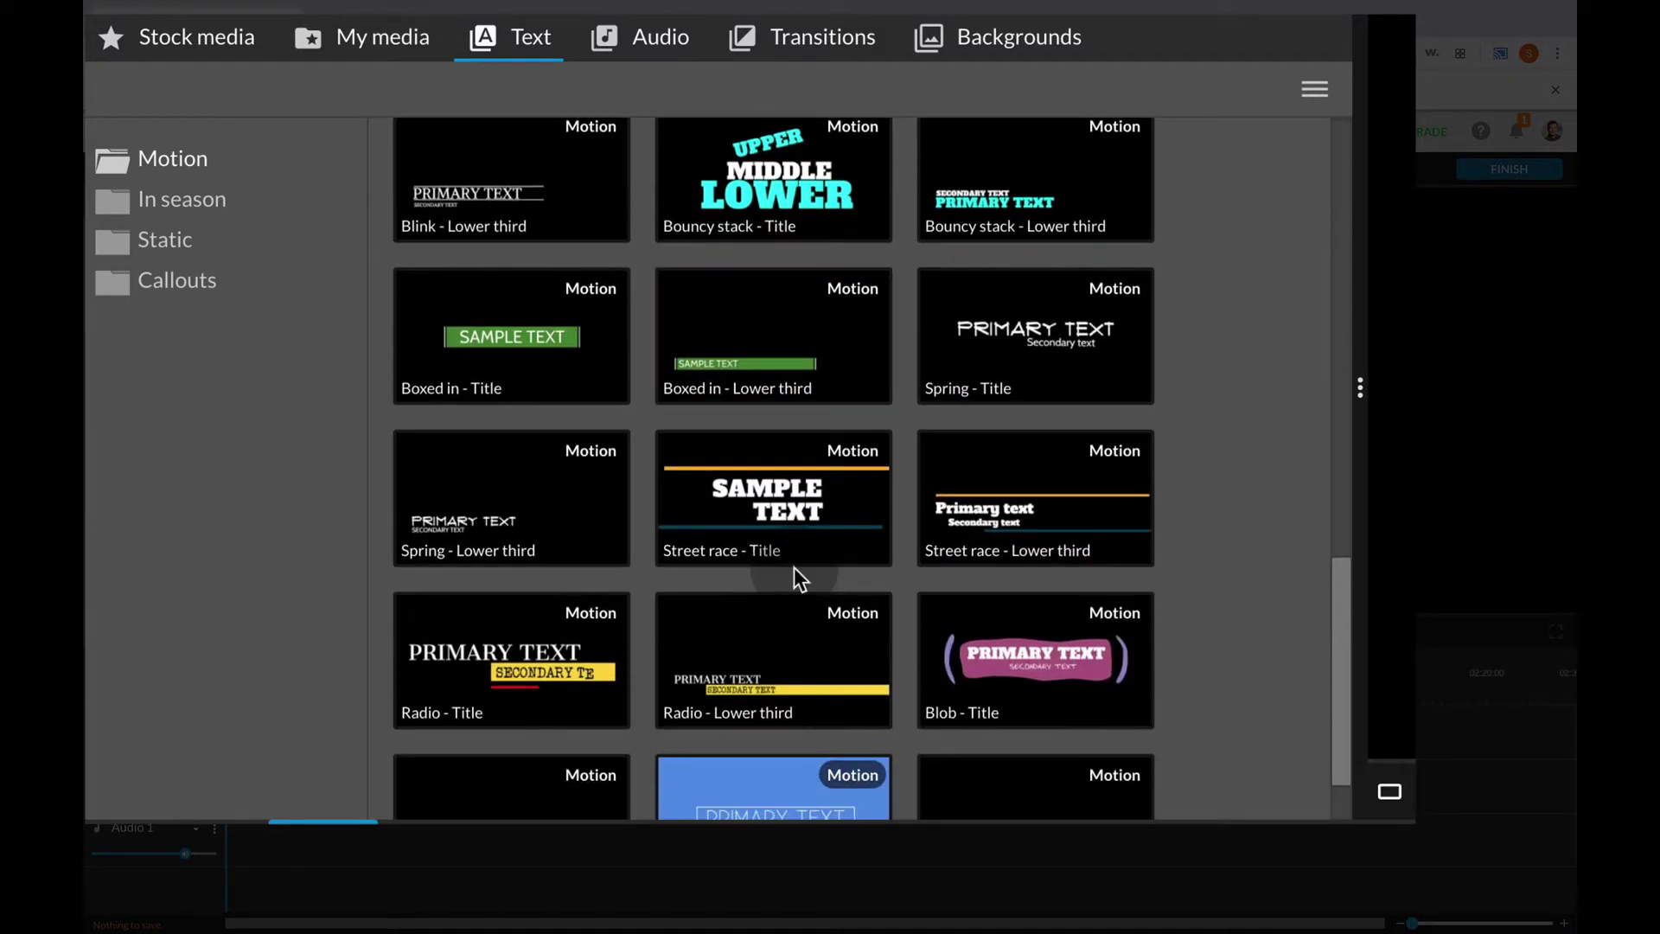
{"action": "scroll", "coordinate": [794, 567], "scroll_direction": "down", "scroll_amount": 1}
{"action": "scroll", "coordinate": [794, 564], "scroll_direction": "up", "scroll_amount": 15}
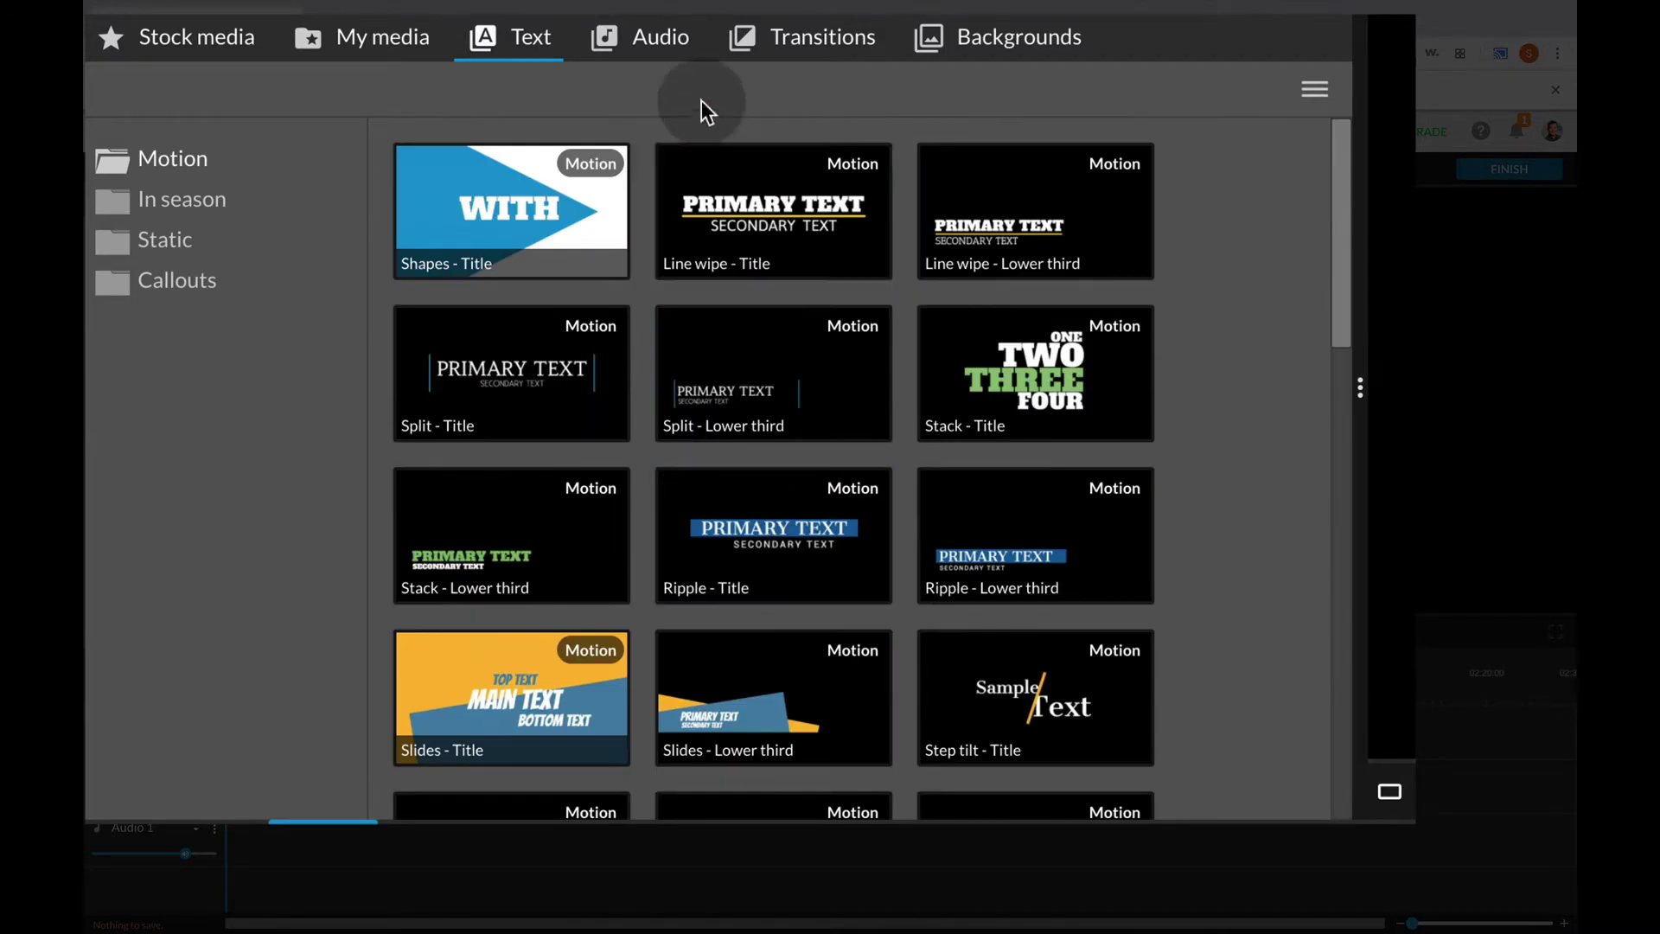
- Look over the free music, the standard transitions and the animated backgrounds available for the project
{"action": "left_click", "coordinate": [659, 38]}
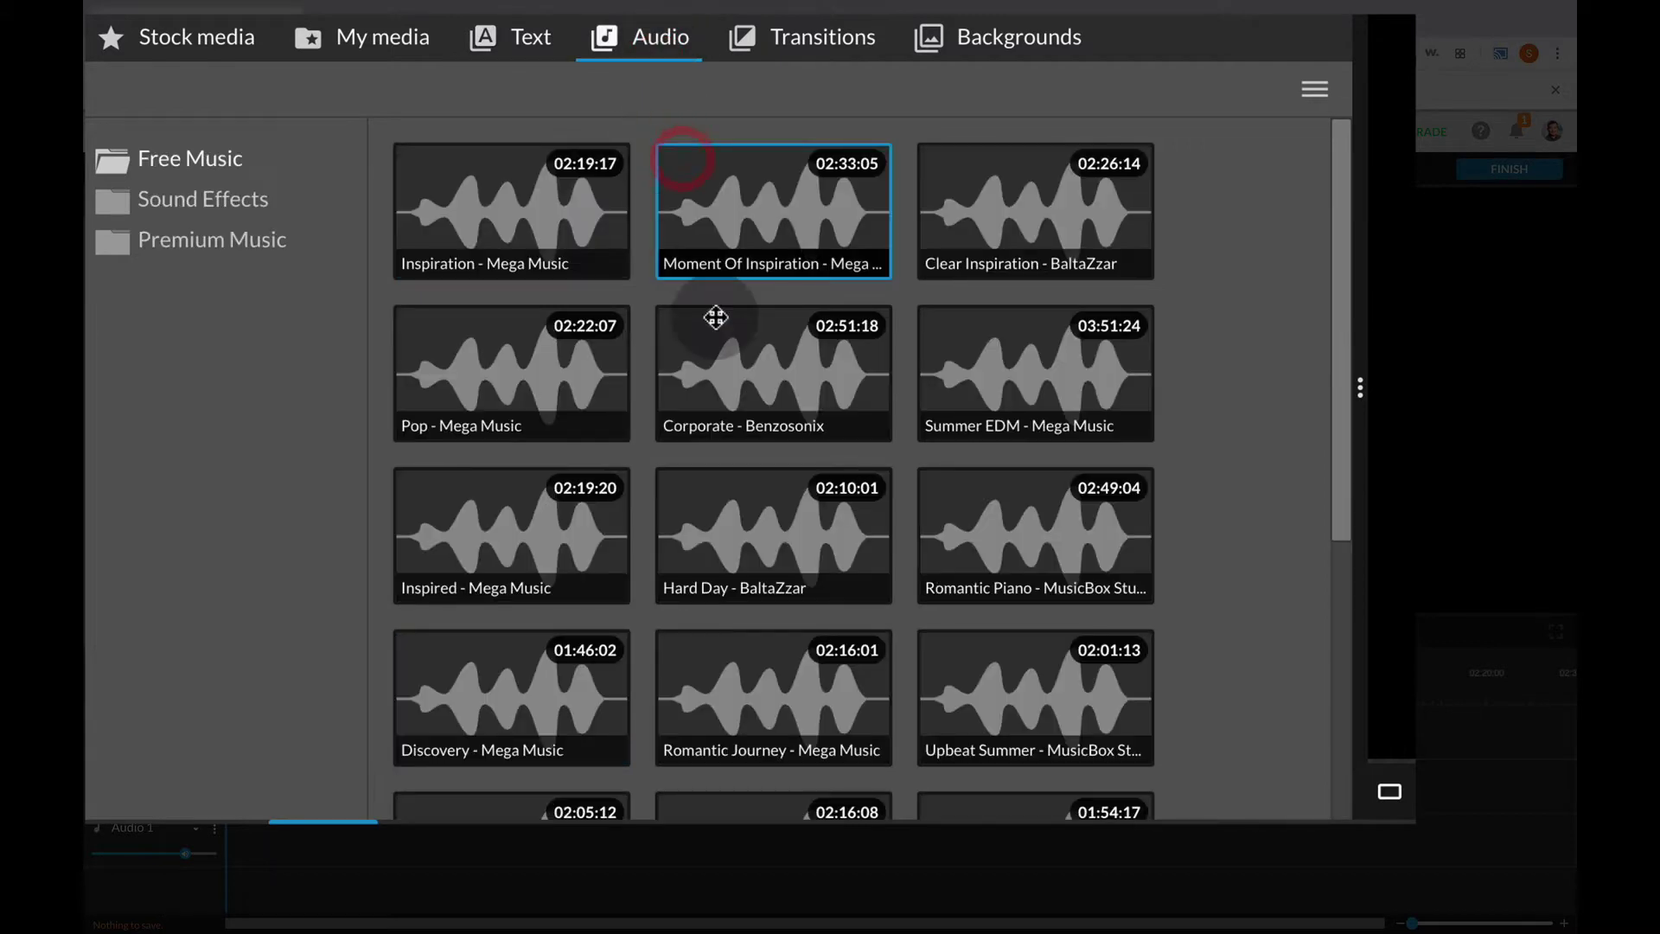
{"action": "left_click", "coordinate": [833, 39]}
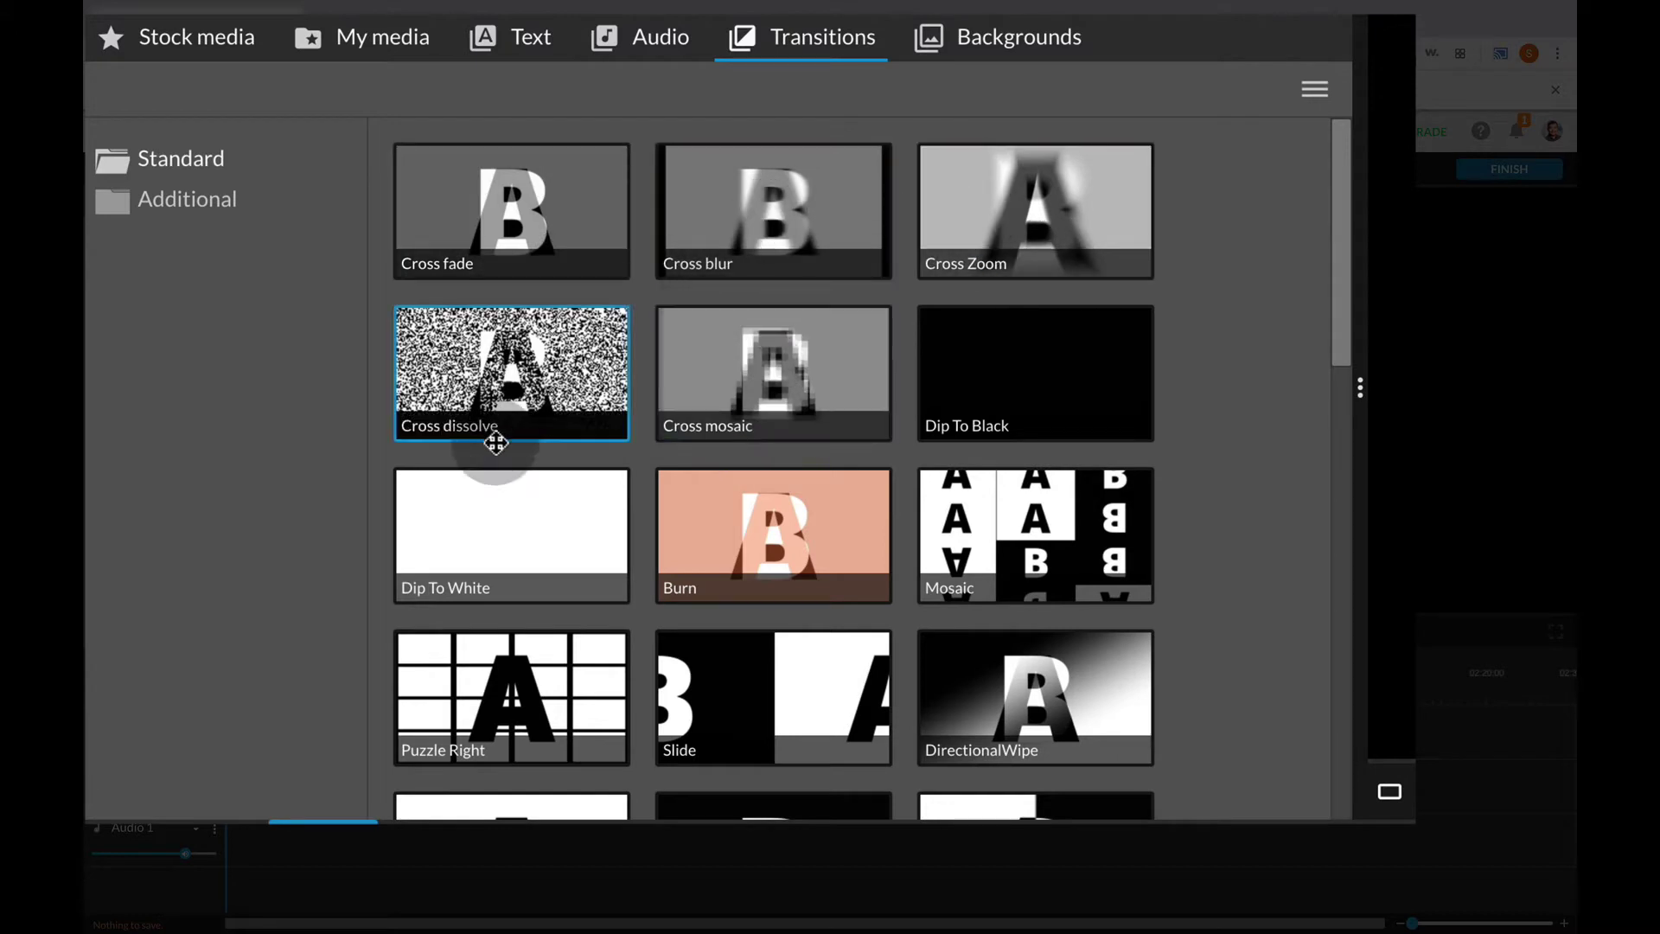
{"action": "scroll", "coordinate": [993, 630], "scroll_direction": "down", "scroll_amount": 1}
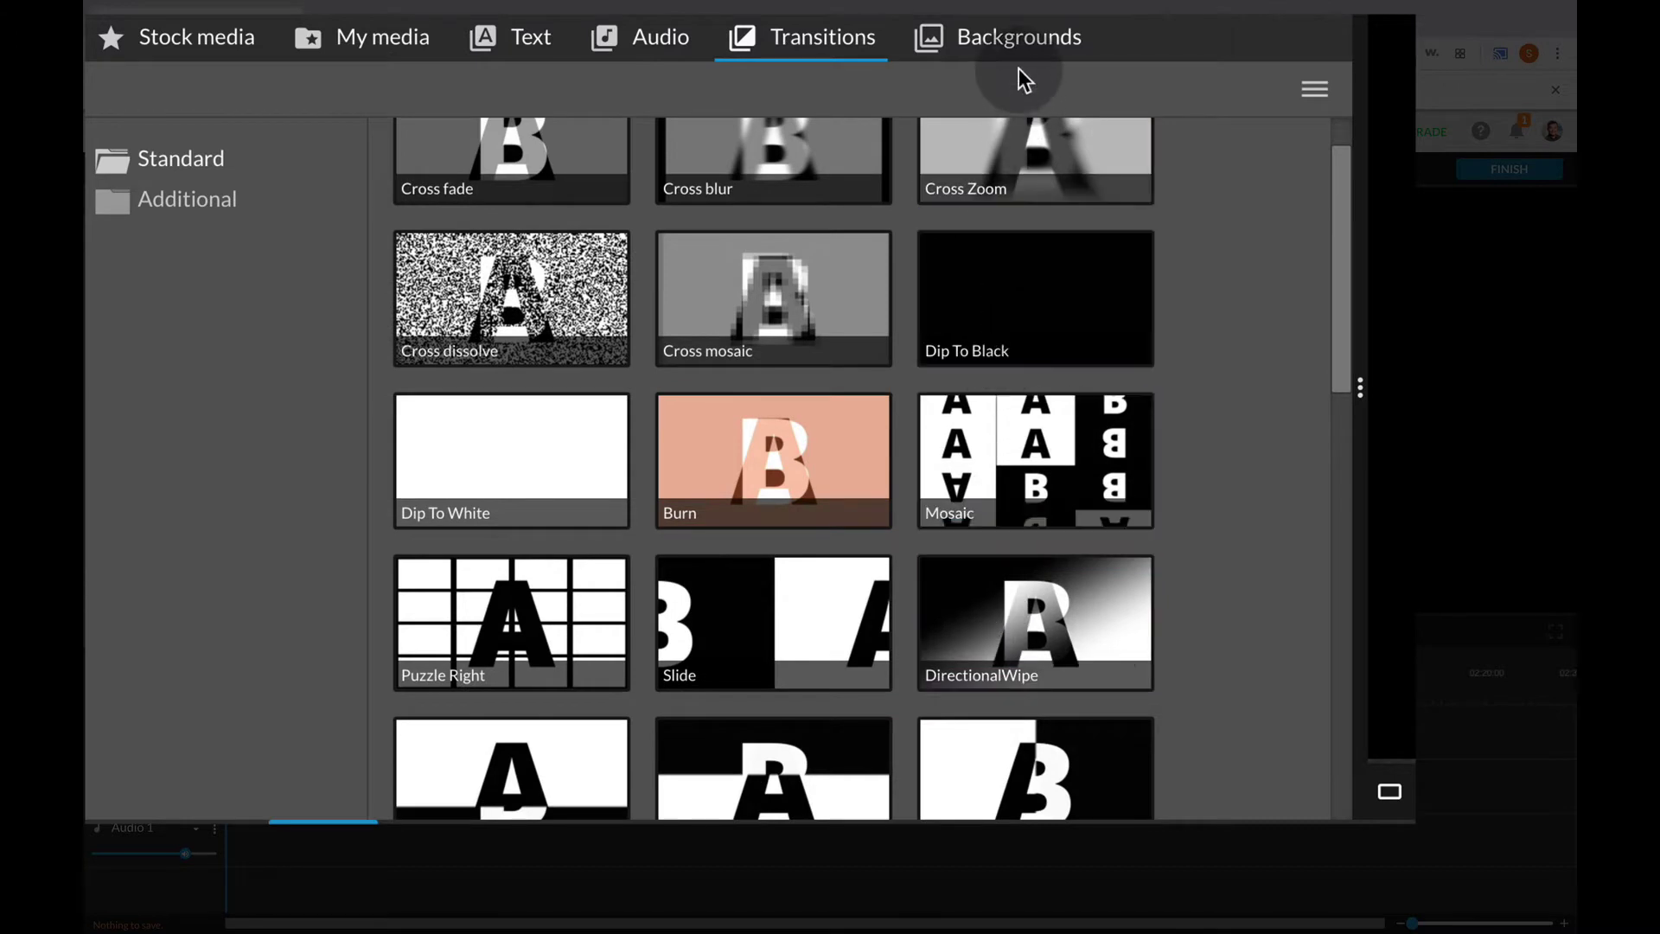
{"action": "left_click", "coordinate": [1008, 37]}
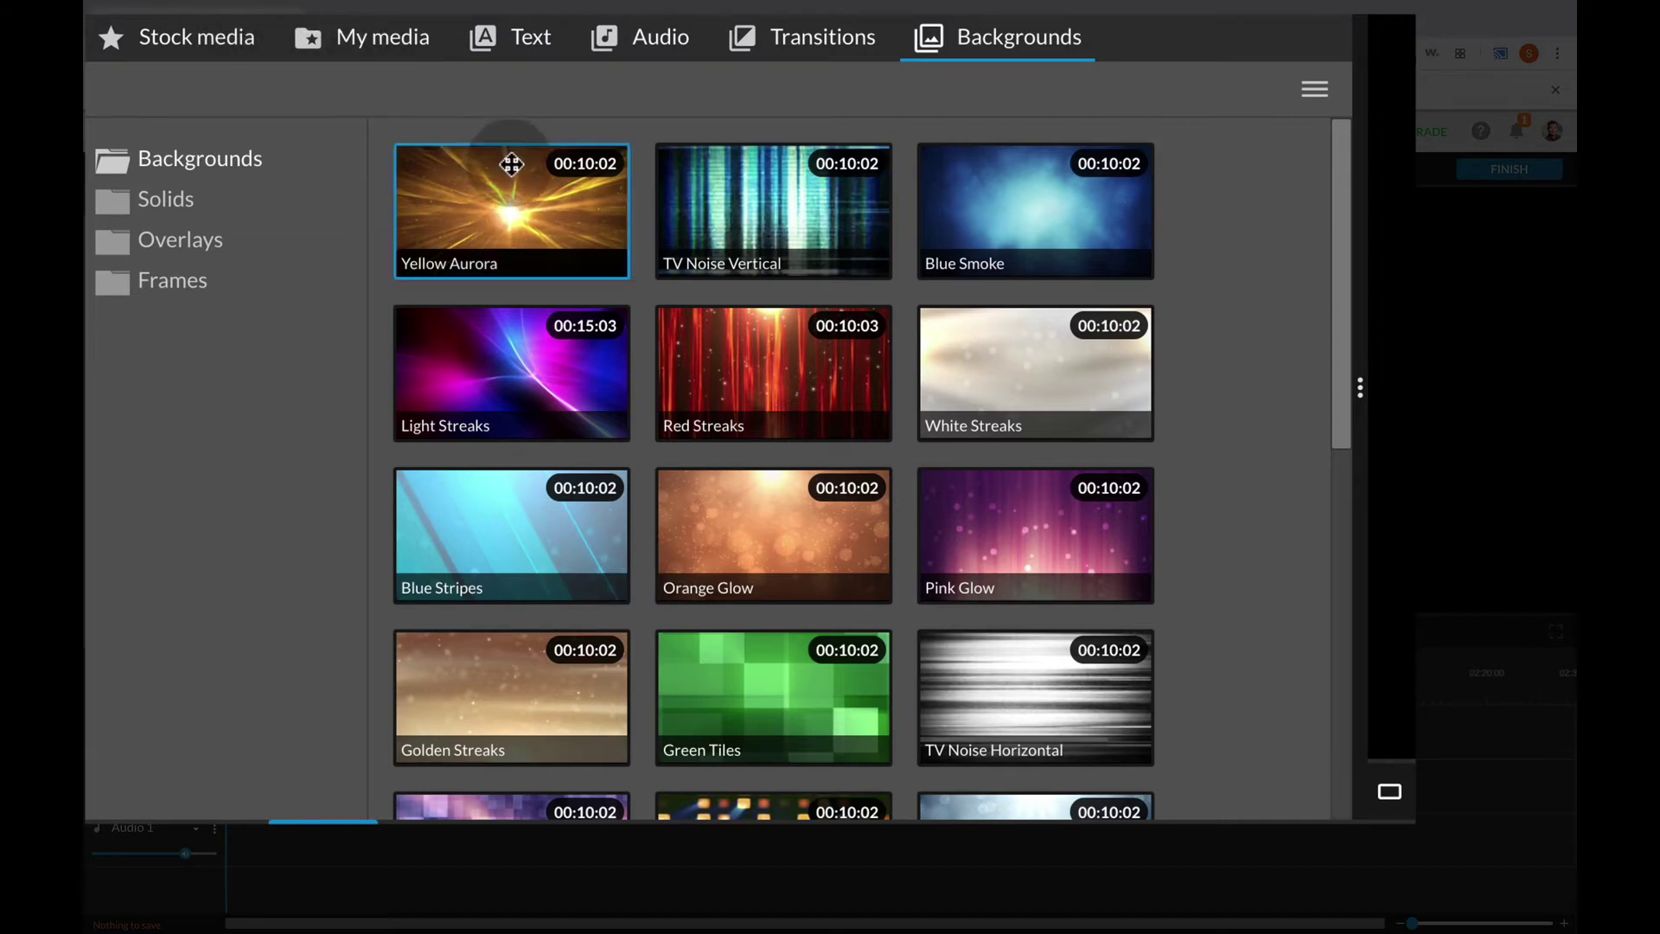
{"action": "scroll", "coordinate": [946, 457], "scroll_direction": "down", "scroll_amount": 5}
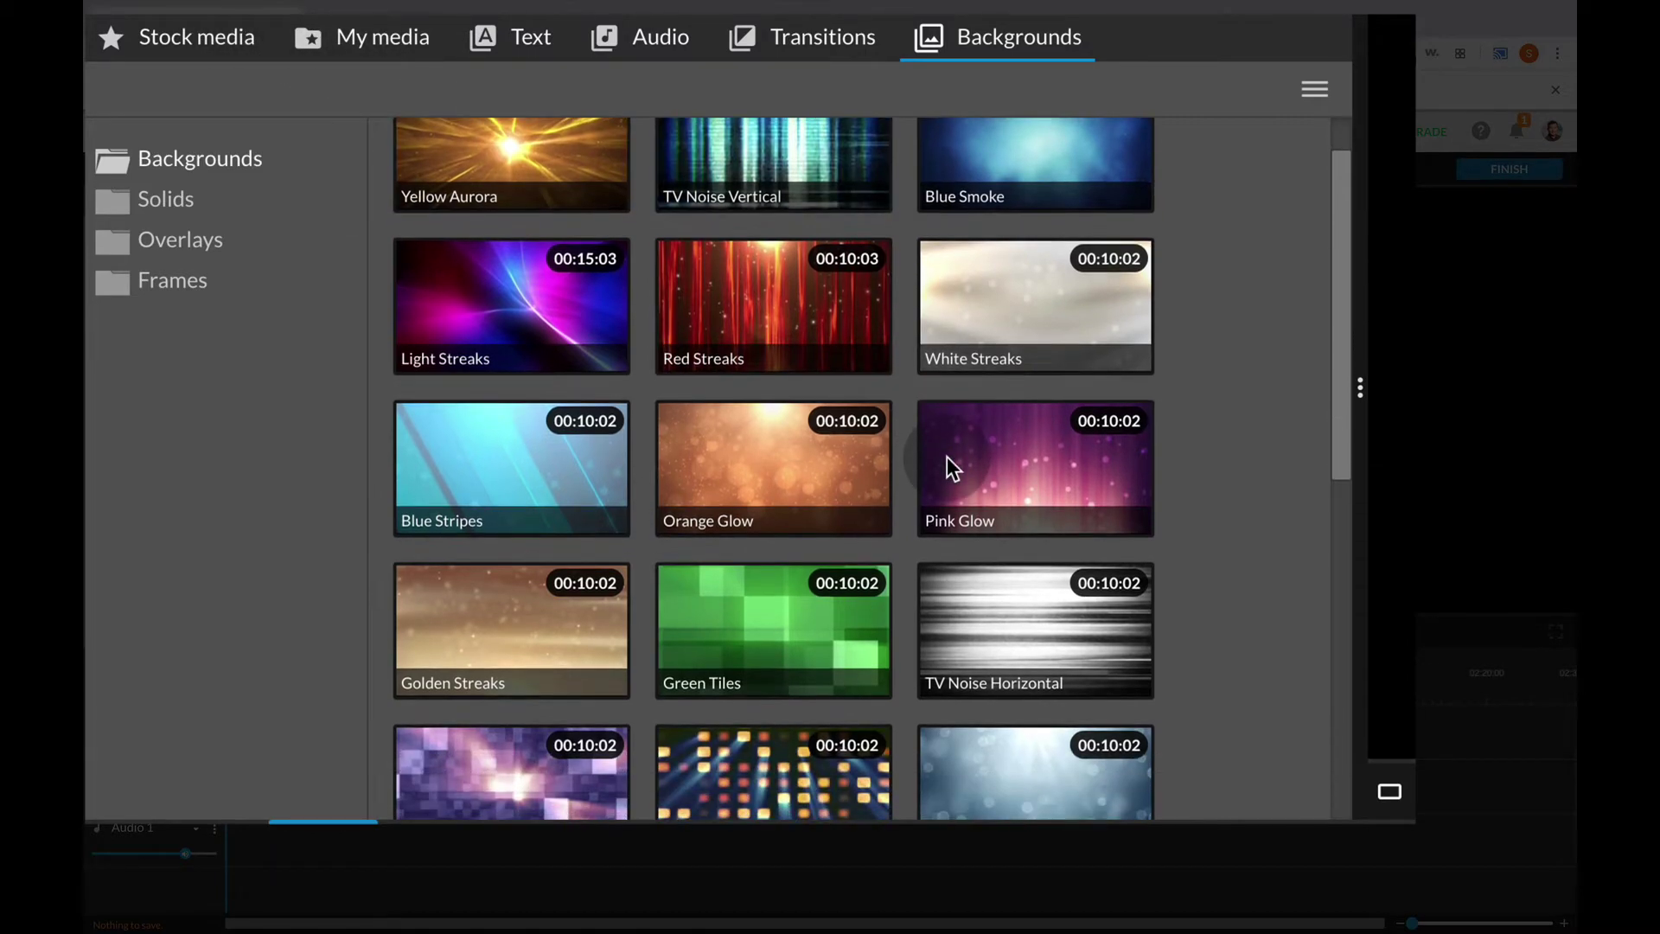
- Add the TV Noise Vertical background at the start of the Video 1 track, with the timeline magnified
{"action": "scroll", "coordinate": [949, 462], "scroll_direction": "down", "scroll_amount": 5}
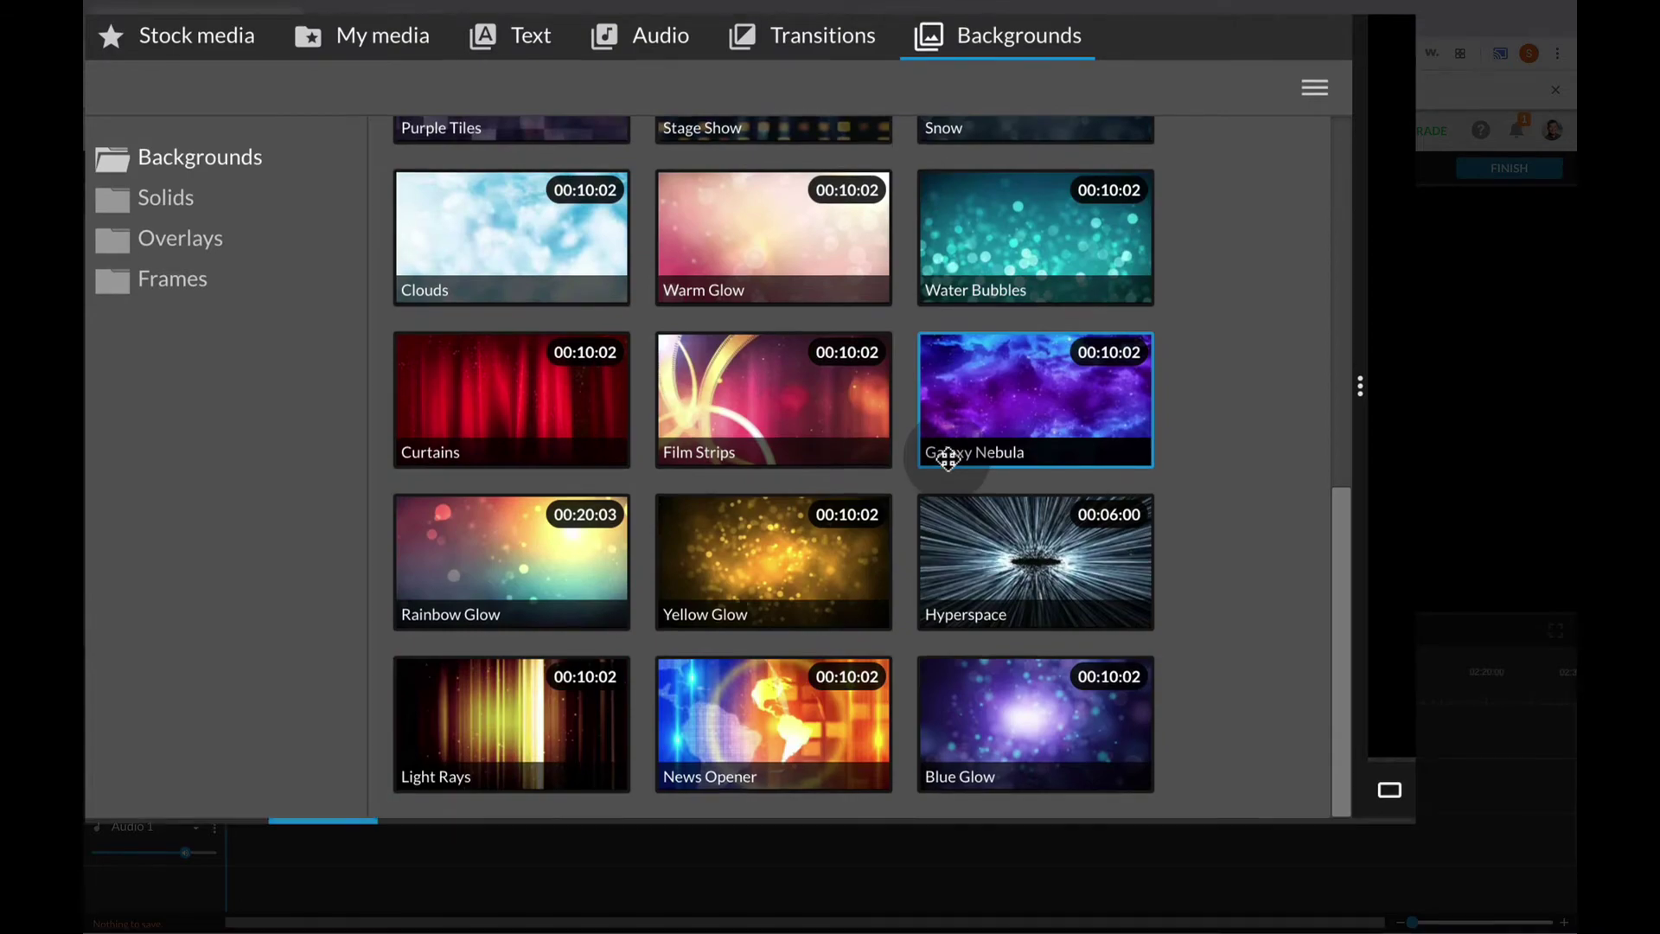
{"action": "scroll", "coordinate": [949, 458], "scroll_direction": "up", "scroll_amount": 10}
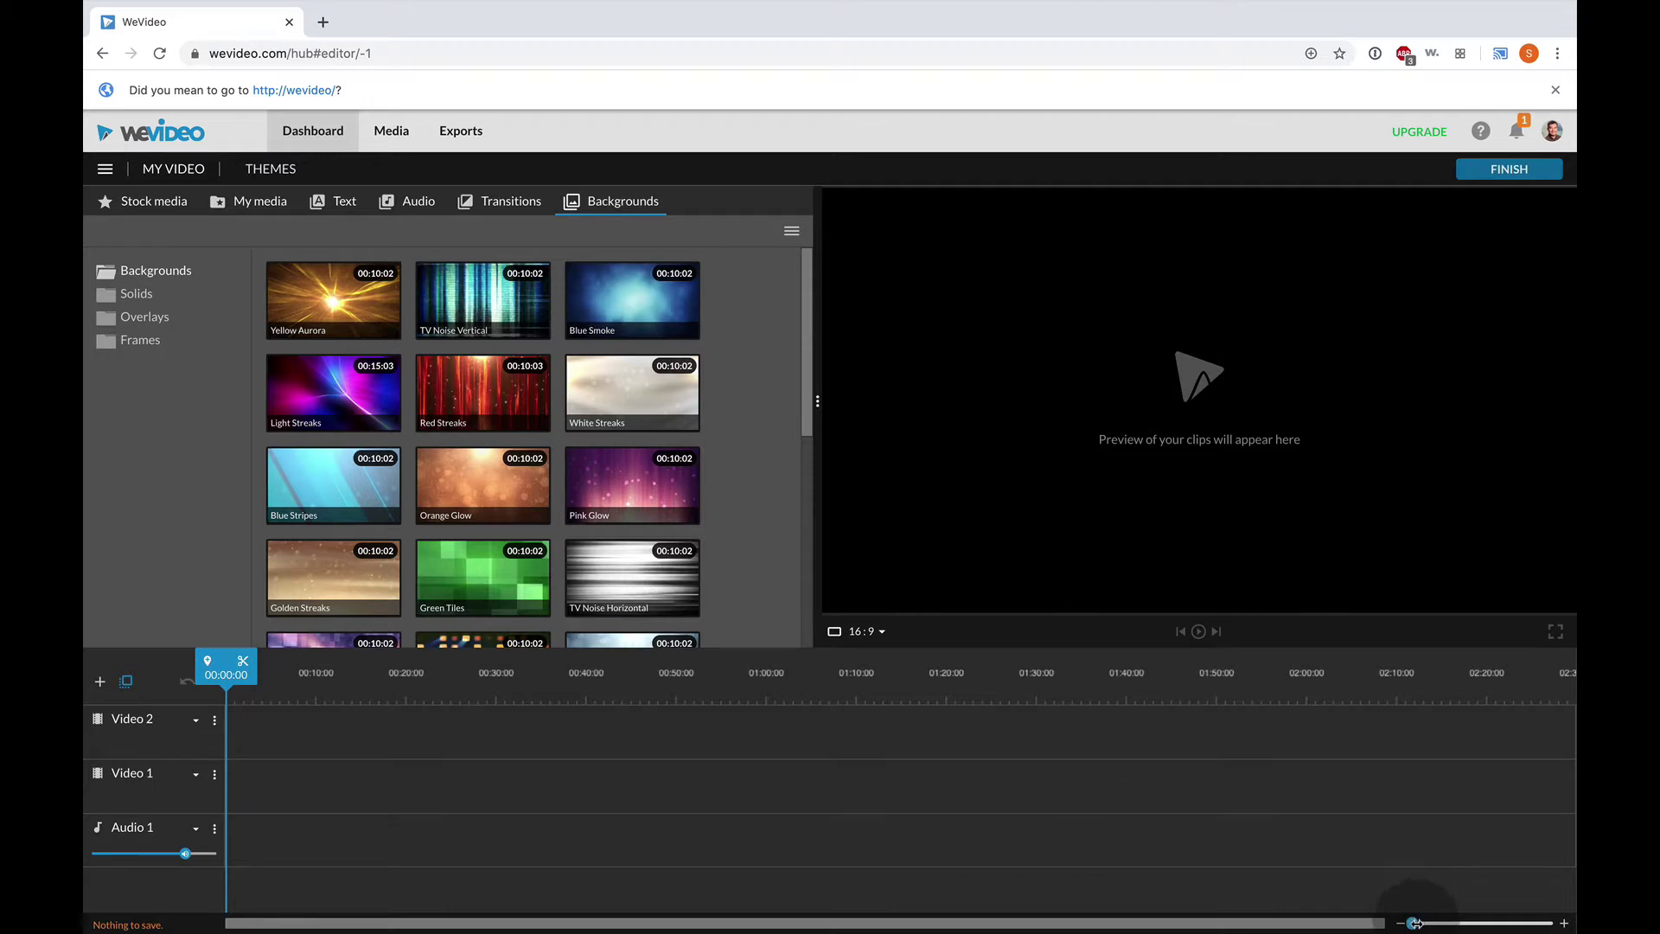
{"action": "mouse_move", "coordinate": [1415, 923]}
{"action": "left_mouse_down"}
{"action": "mouse_move", "coordinate": [1532, 923]}
{"action": "mouse_move", "coordinate": [1414, 924]}
{"action": "mouse_move", "coordinate": [1525, 925]}
{"action": "mouse_move", "coordinate": [1434, 925]}
{"action": "left_mouse_up"}
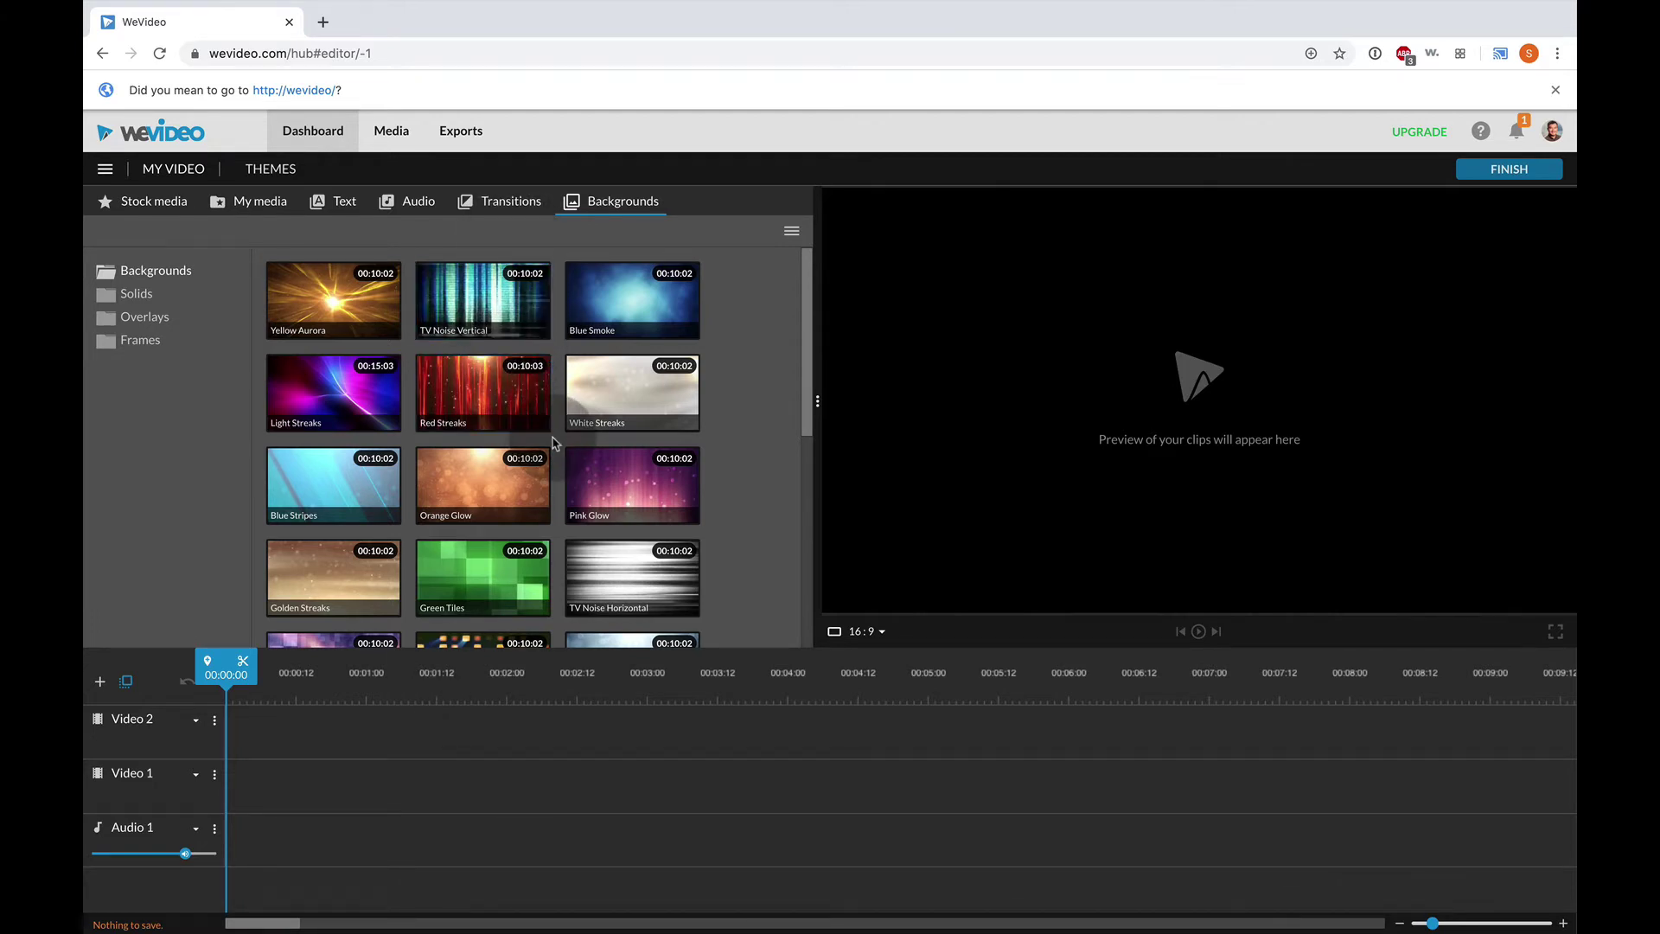
{"action": "scroll", "coordinate": [519, 415], "scroll_direction": "down", "scroll_amount": 2}
{"action": "scroll", "coordinate": [484, 389], "scroll_direction": "up", "scroll_amount": 2}
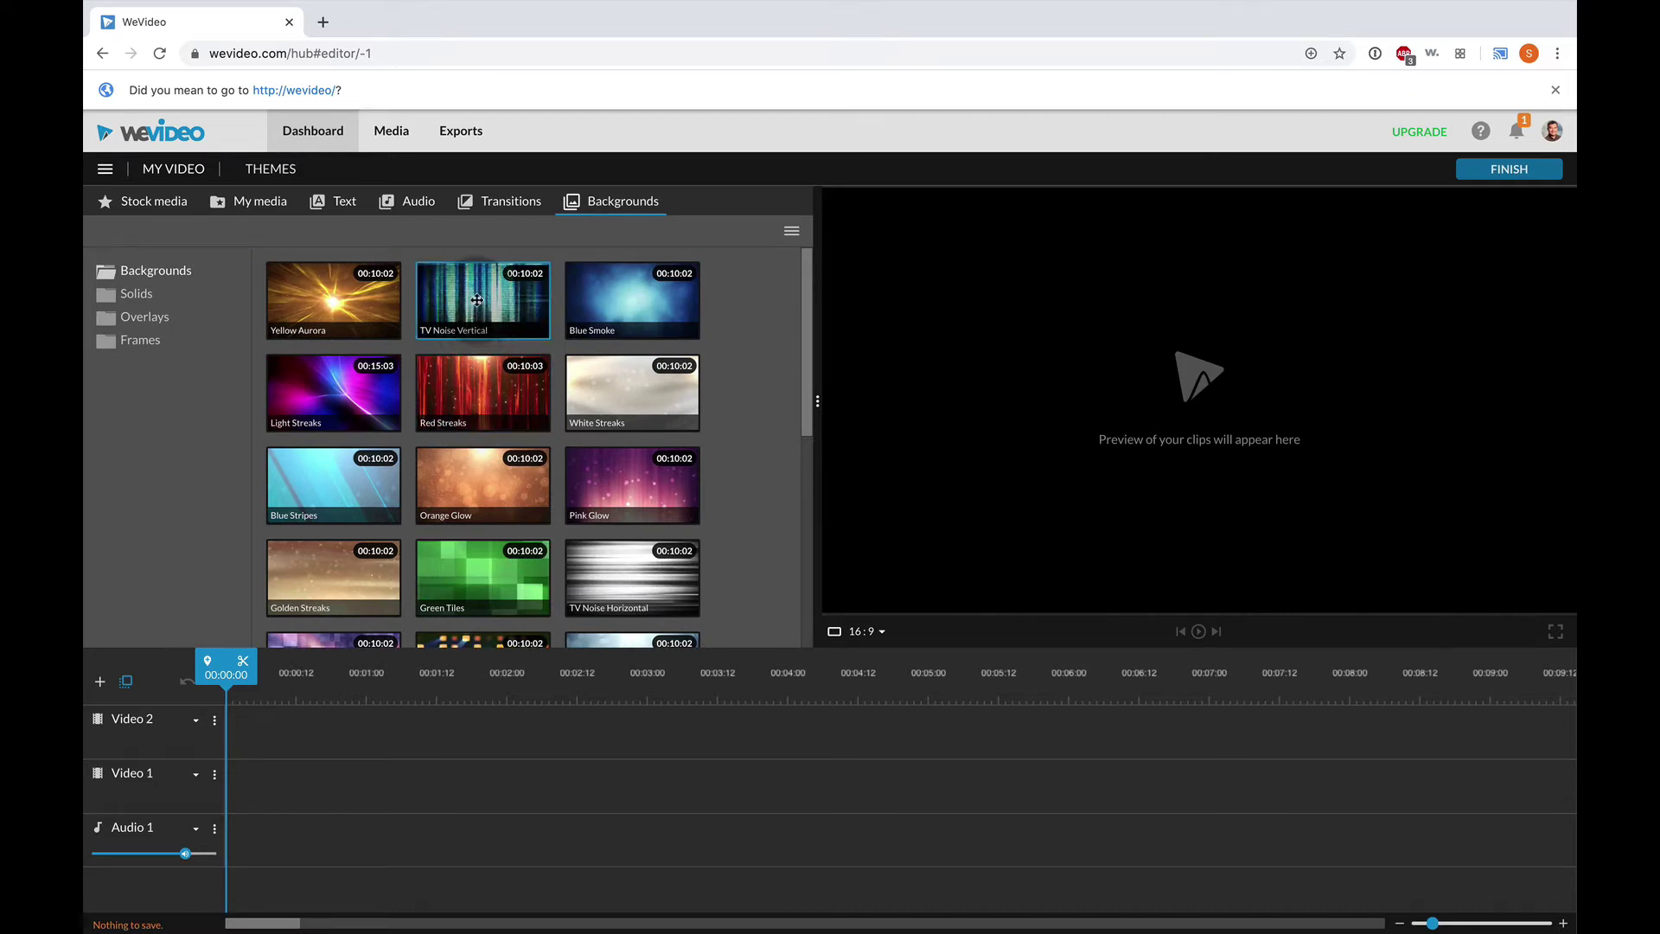
{"action": "left_click_drag", "start_coordinate": [478, 292], "coordinate": [241, 791]}
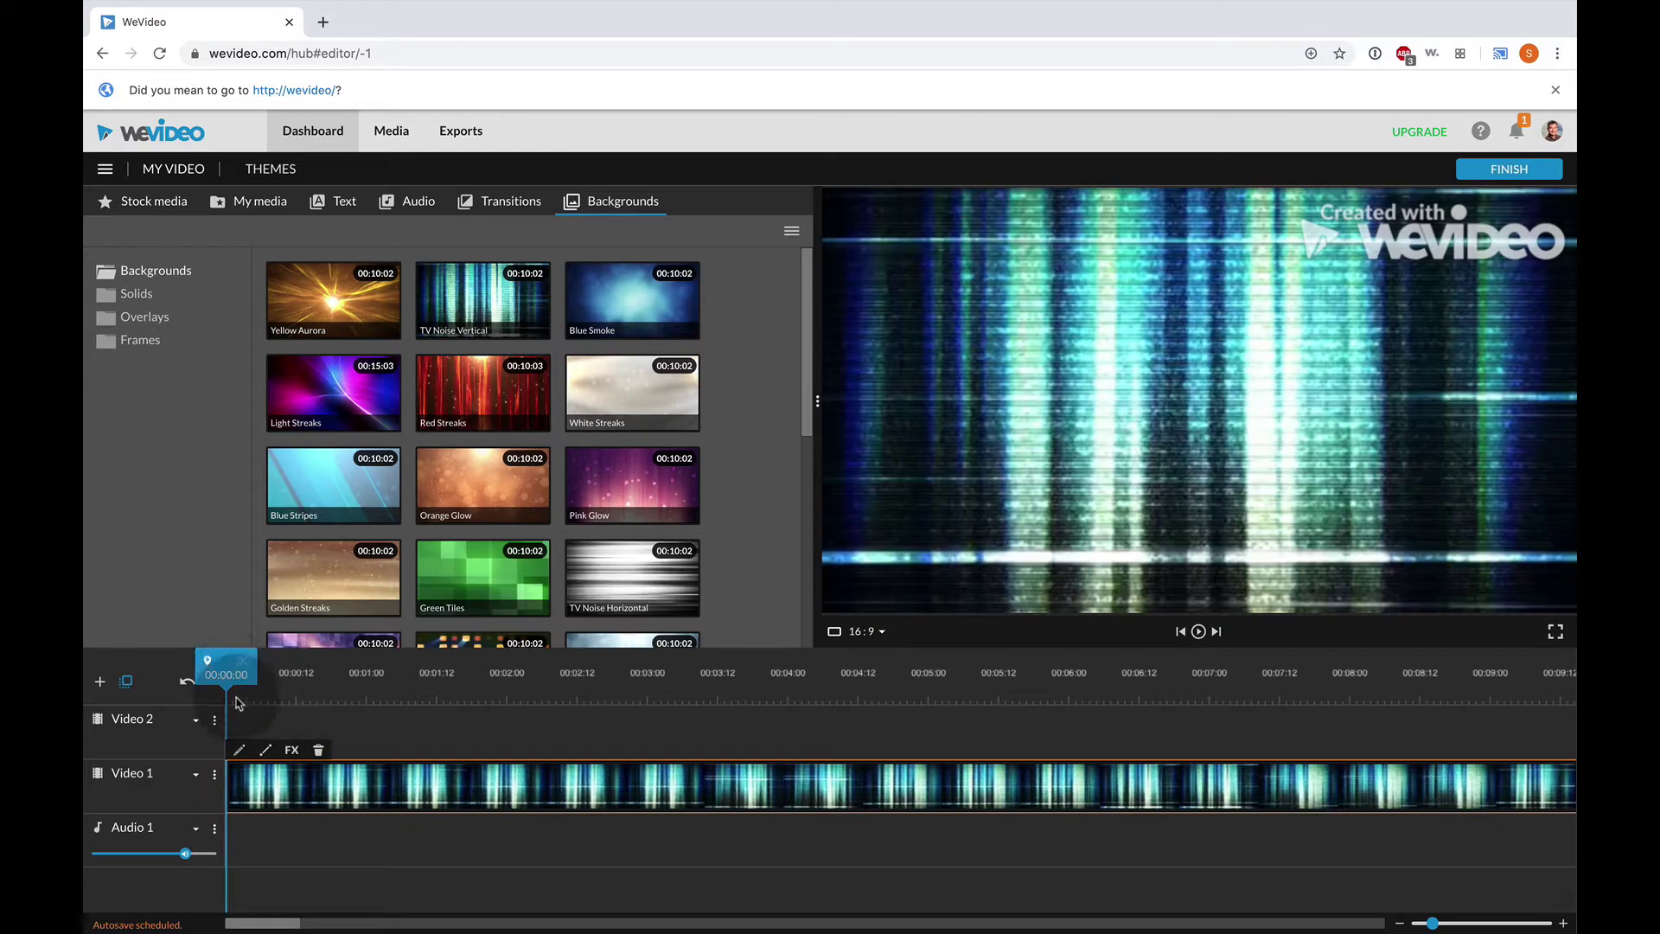
- Scrub through and play the background clip on Video 1, and return the playhead to the start
{"action": "left_click_drag", "start_coordinate": [221, 664], "coordinate": [312, 666]}
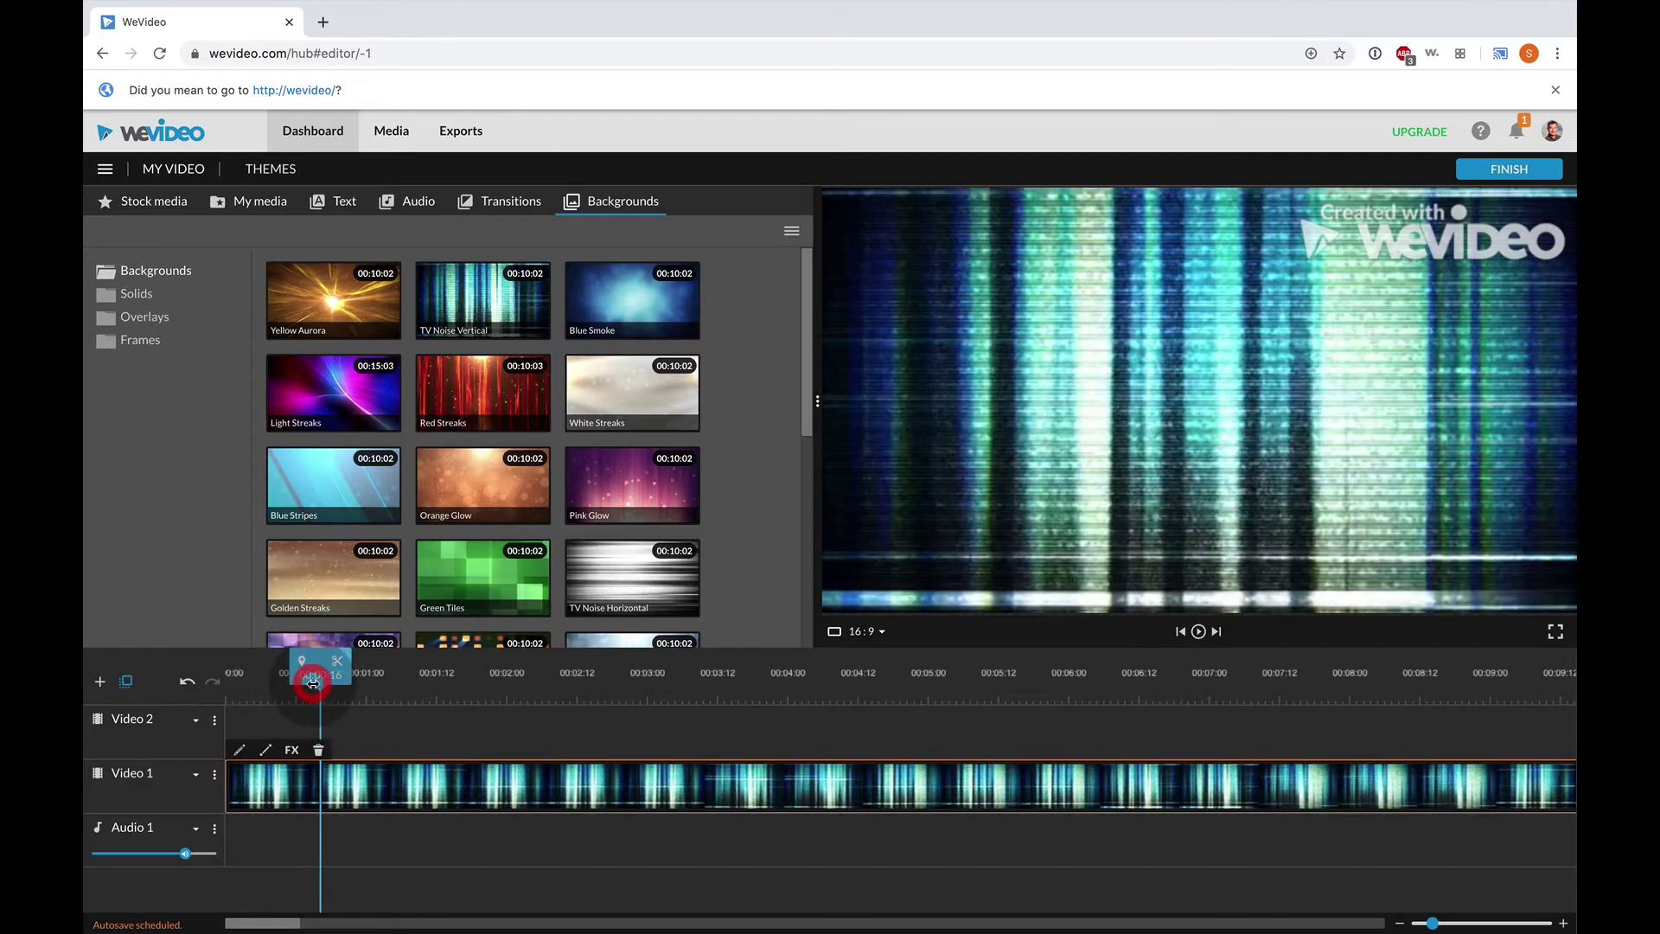
{"action": "double_click", "coordinate": [312, 683]}
{"action": "left_click", "coordinate": [509, 791]}
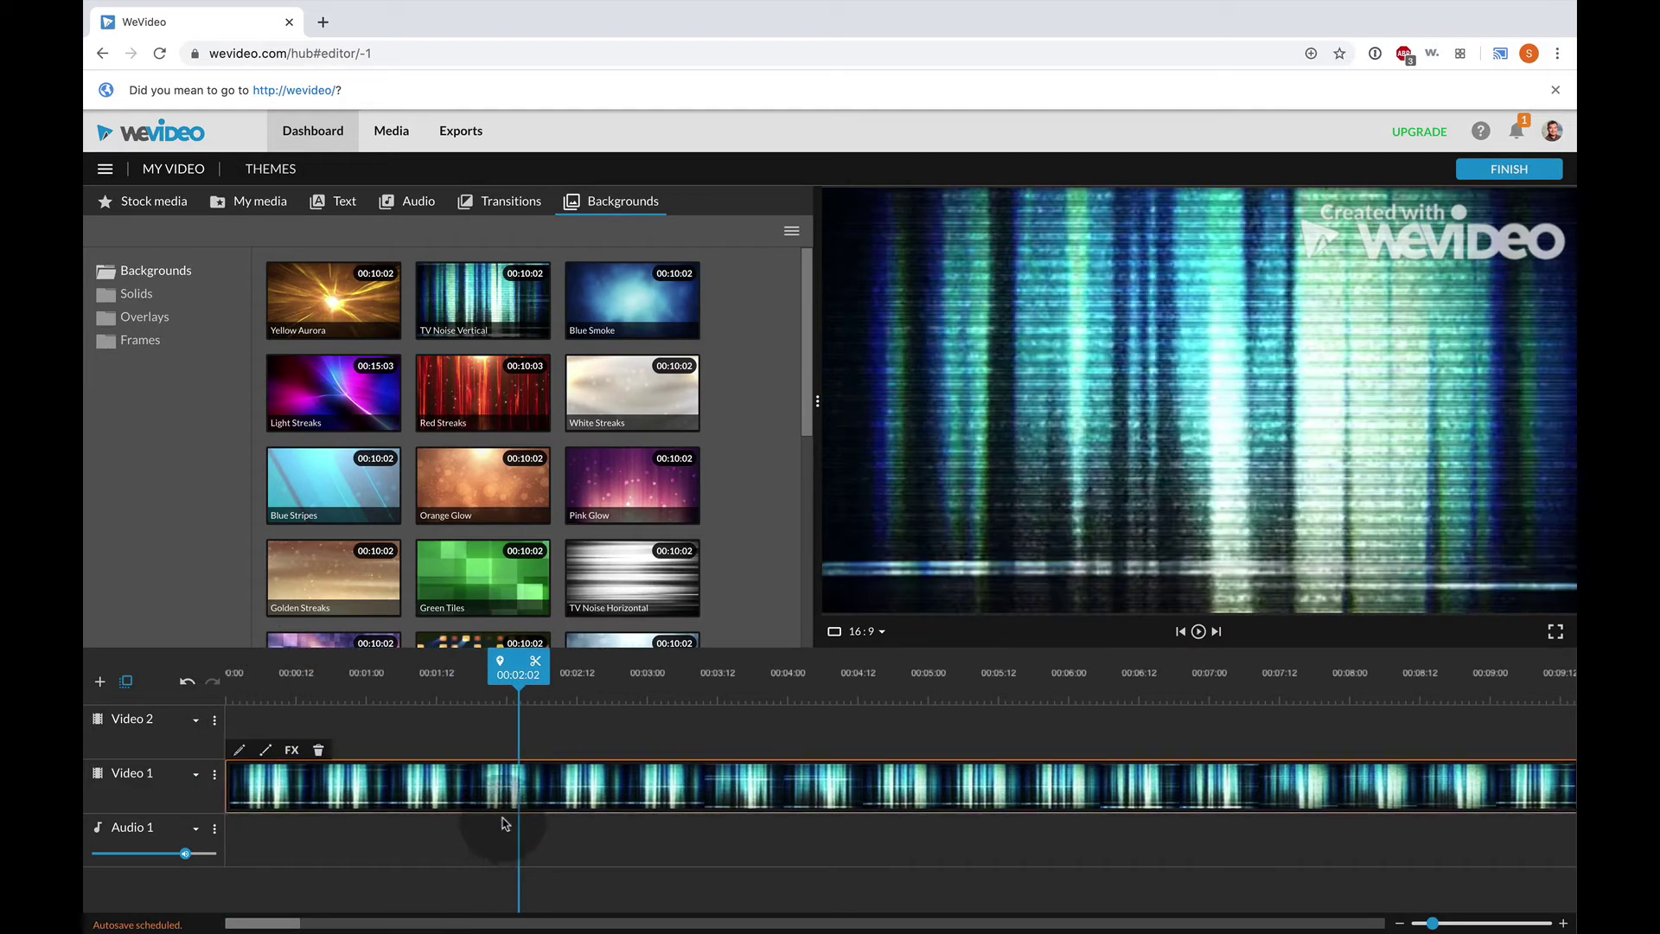
{"action": "left_click_drag", "start_coordinate": [516, 673], "coordinate": [204, 683]}
{"action": "key", "text": "space"}
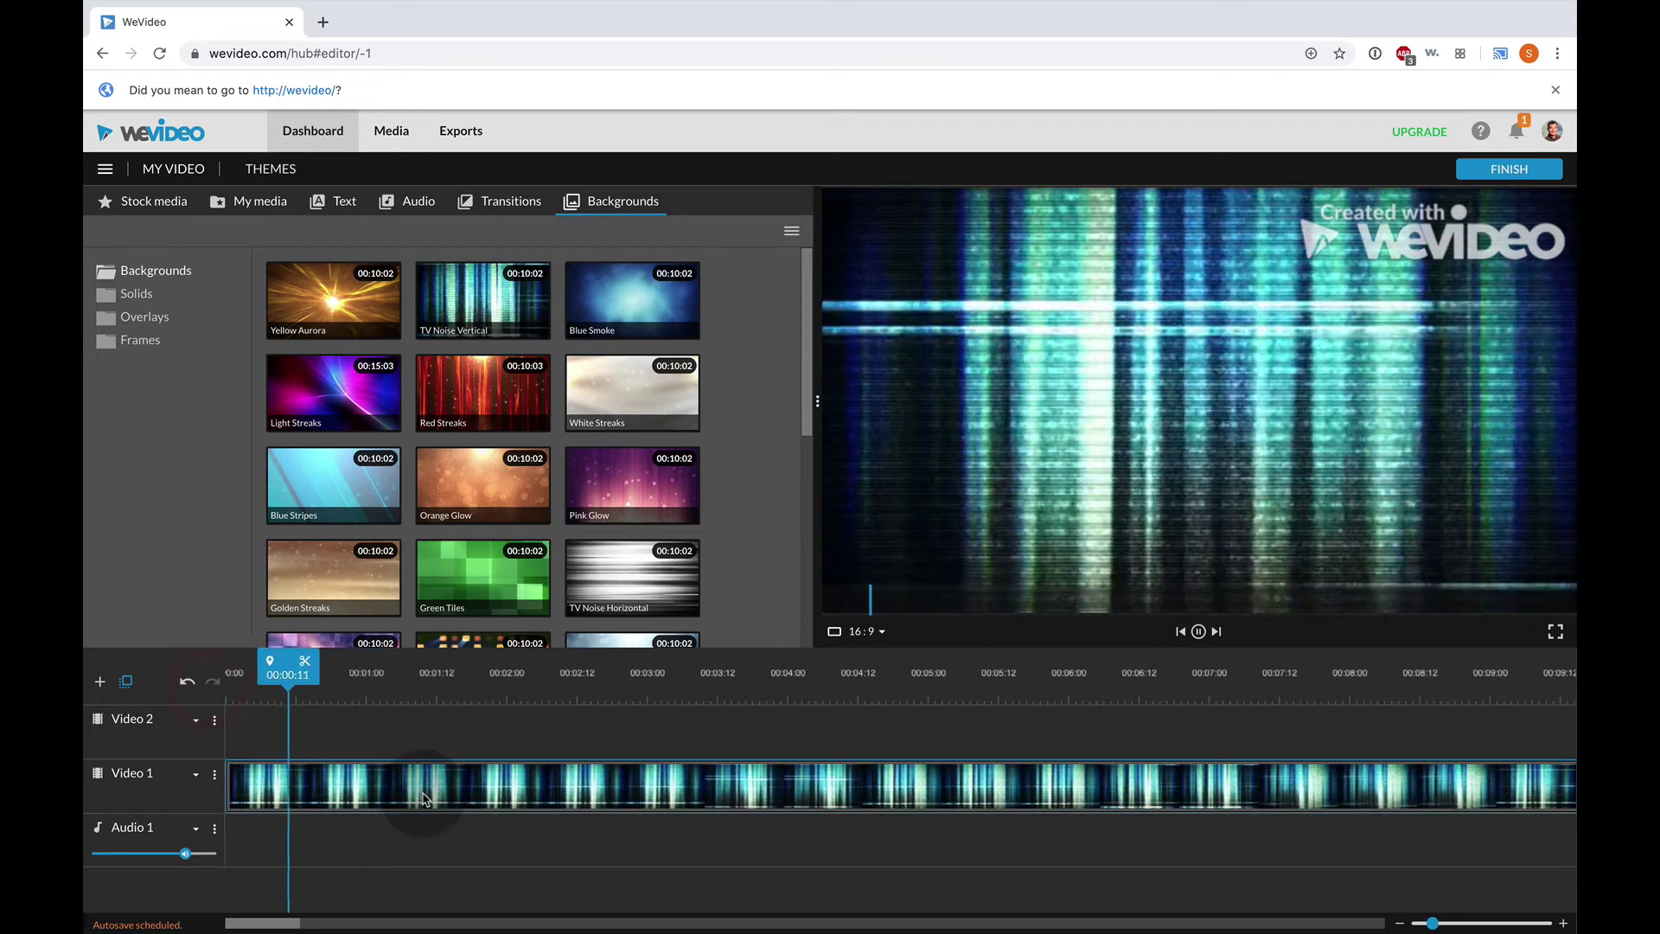
{"action": "left_click", "coordinate": [445, 787]}
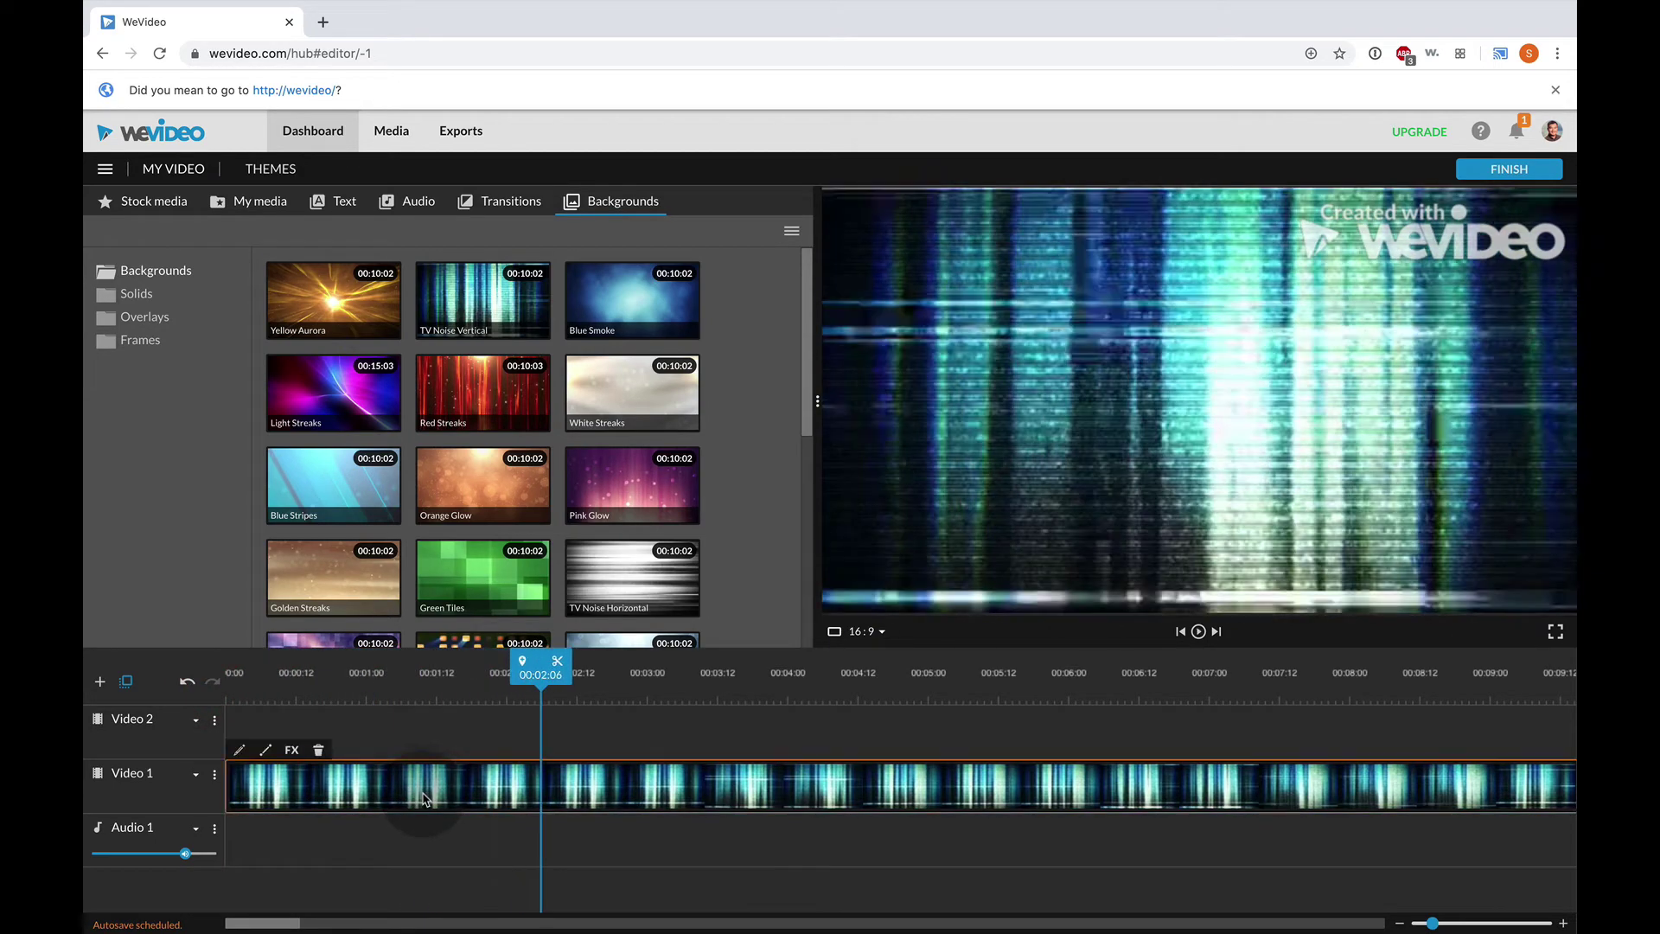
{"action": "left_click_drag", "start_coordinate": [529, 671], "coordinate": [196, 722]}
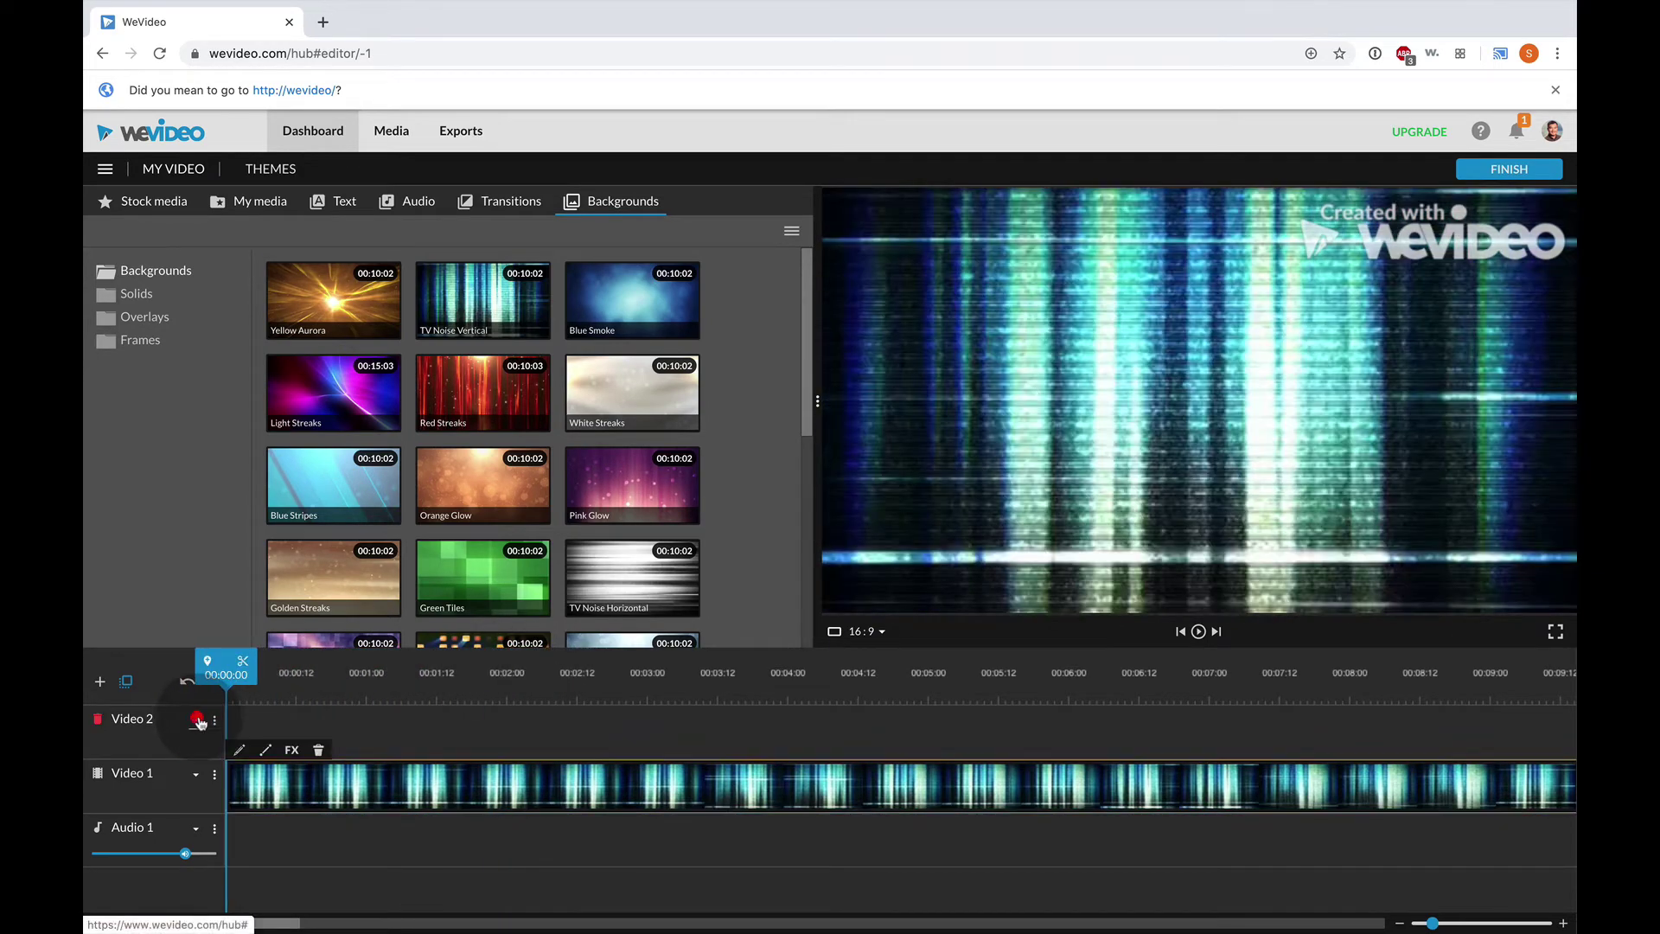
- Place the Stack - Title motion title at the start of the Video 2 track, above the background clip
{"action": "left_click", "coordinate": [340, 202]}
{"action": "scroll", "coordinate": [497, 512], "scroll_direction": "down", "scroll_amount": 2}
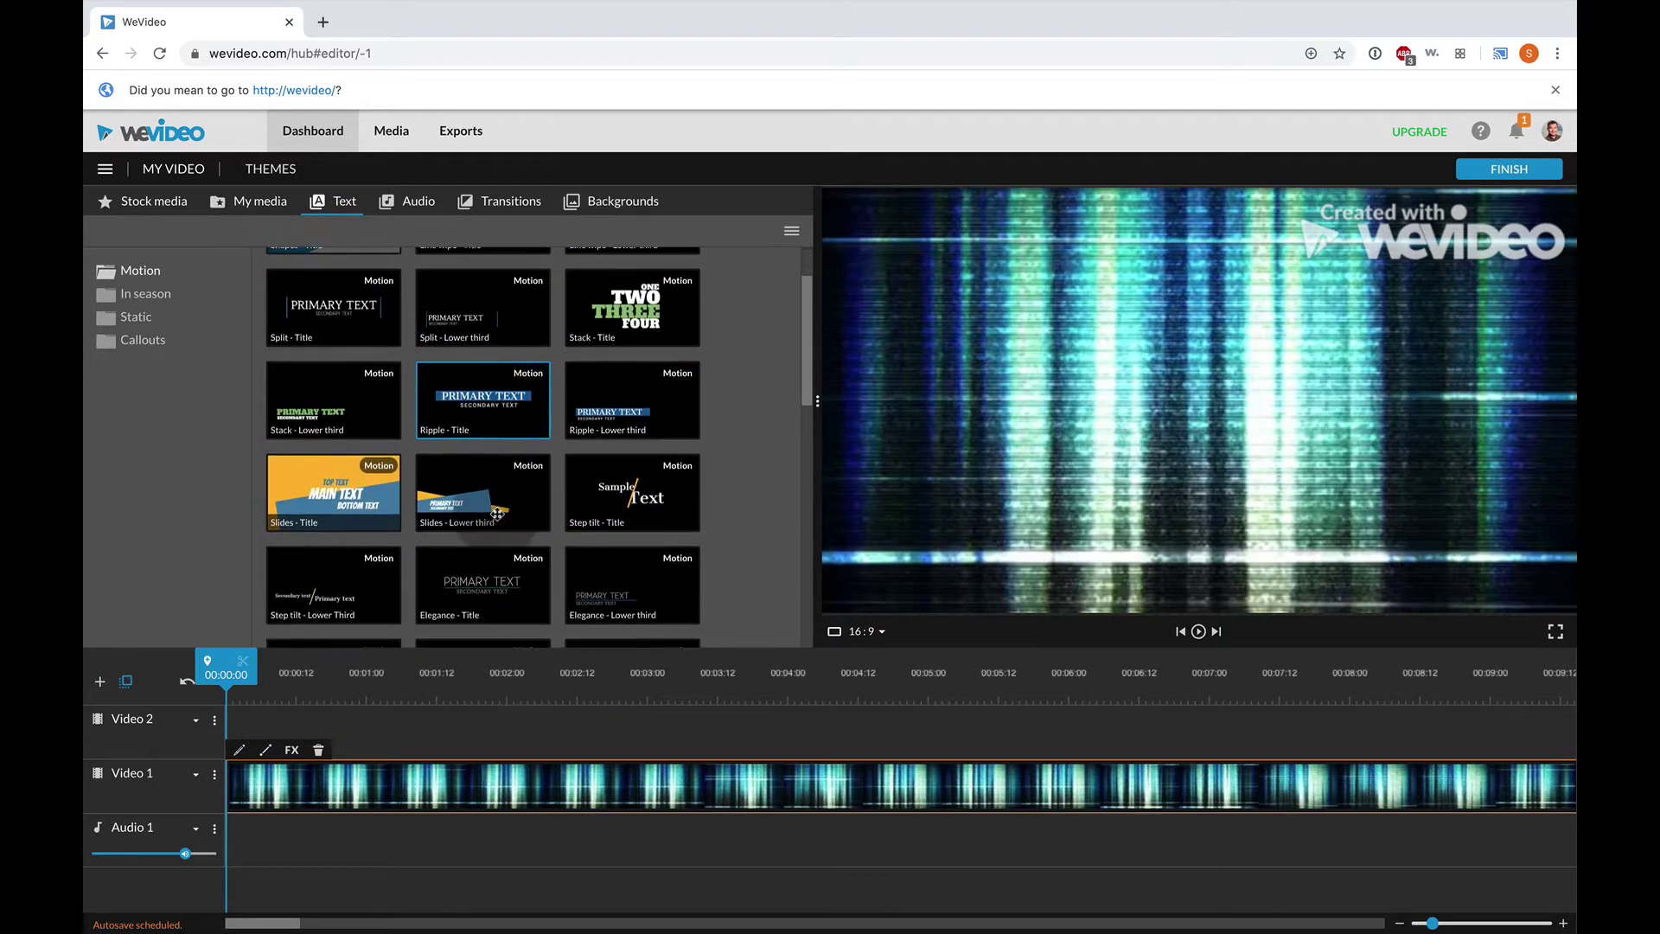
{"action": "scroll", "coordinate": [497, 512], "scroll_direction": "up", "scroll_amount": 1}
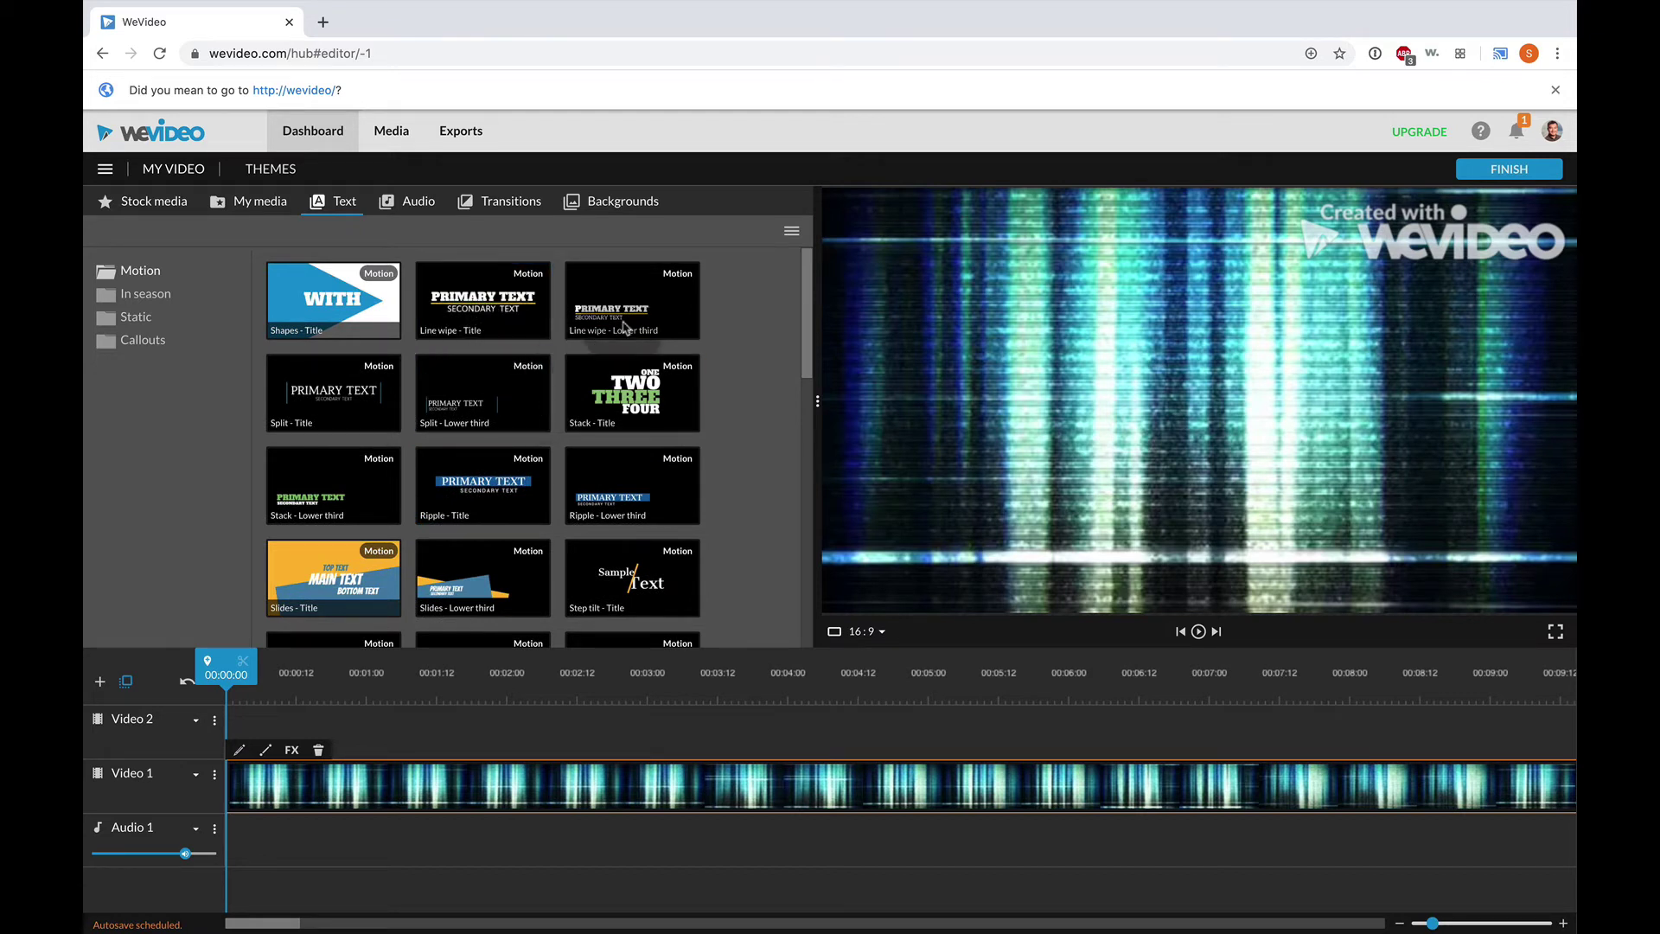
{"action": "left_click", "coordinate": [643, 392]}
{"action": "left_click_drag", "start_coordinate": [644, 392], "coordinate": [244, 731]}
- Play the title over the background and pause once the title clip has ended
{"action": "key", "text": "space"}
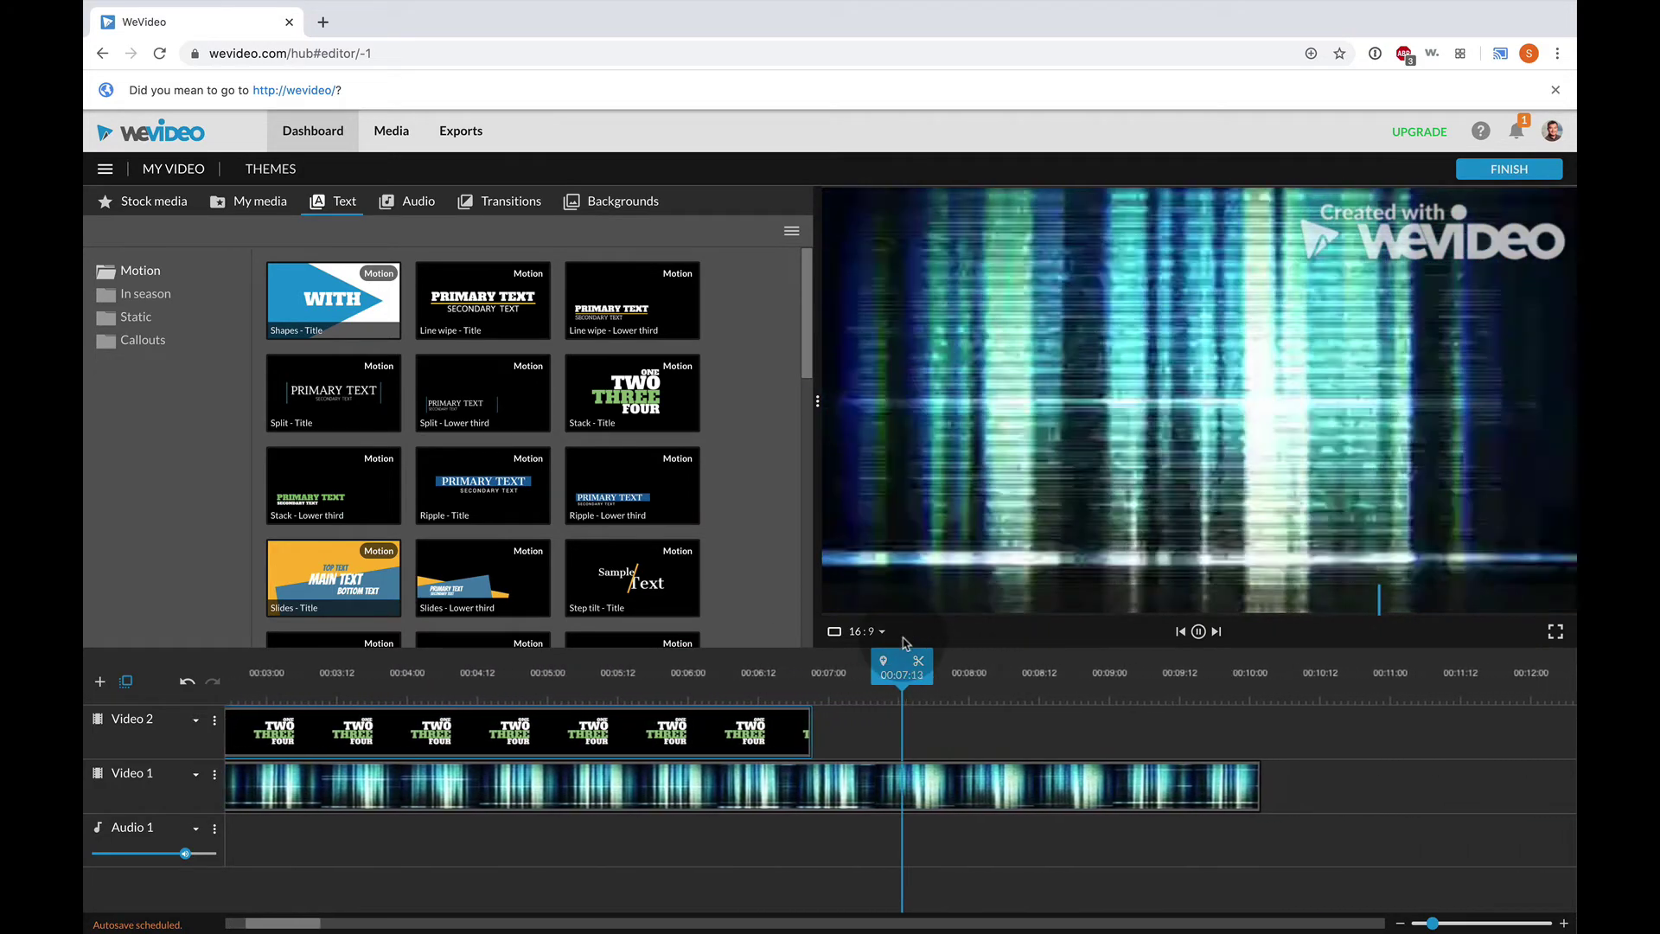
{"action": "key", "text": "space"}
{"action": "scroll", "coordinate": [749, 846], "scroll_direction": "left", "scroll_amount": 5}
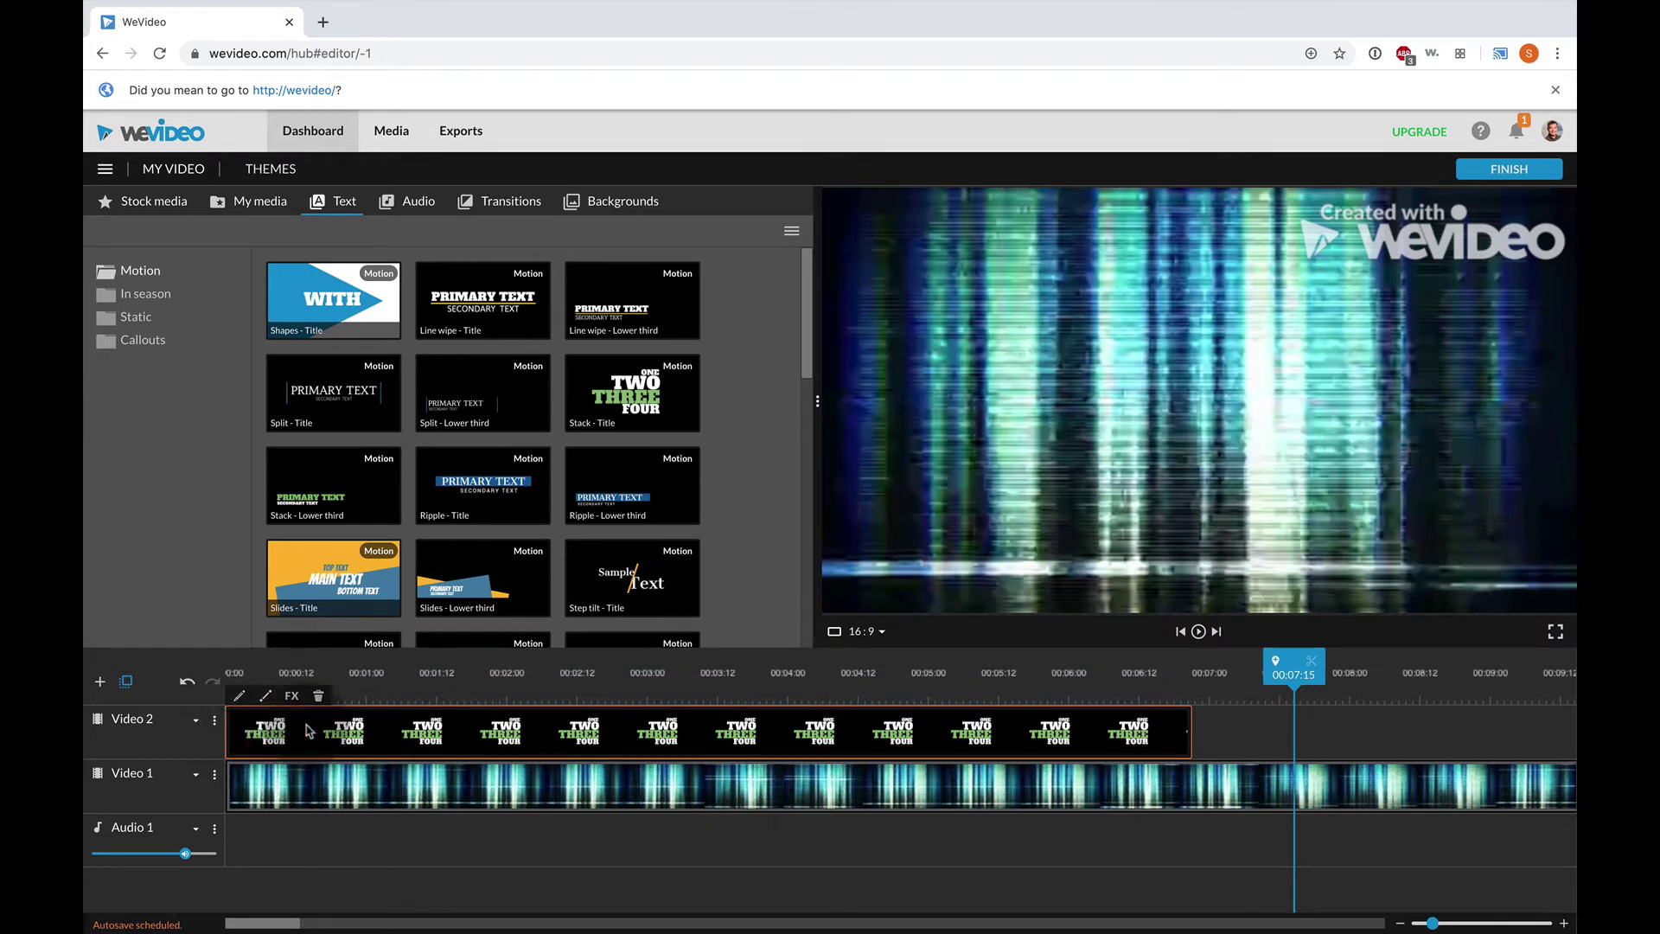
- Try to move the Stack title from Video 2 down onto the Video 1 track, and cancel the placement
{"action": "left_click_drag", "start_coordinate": [308, 732], "coordinate": [308, 804]}
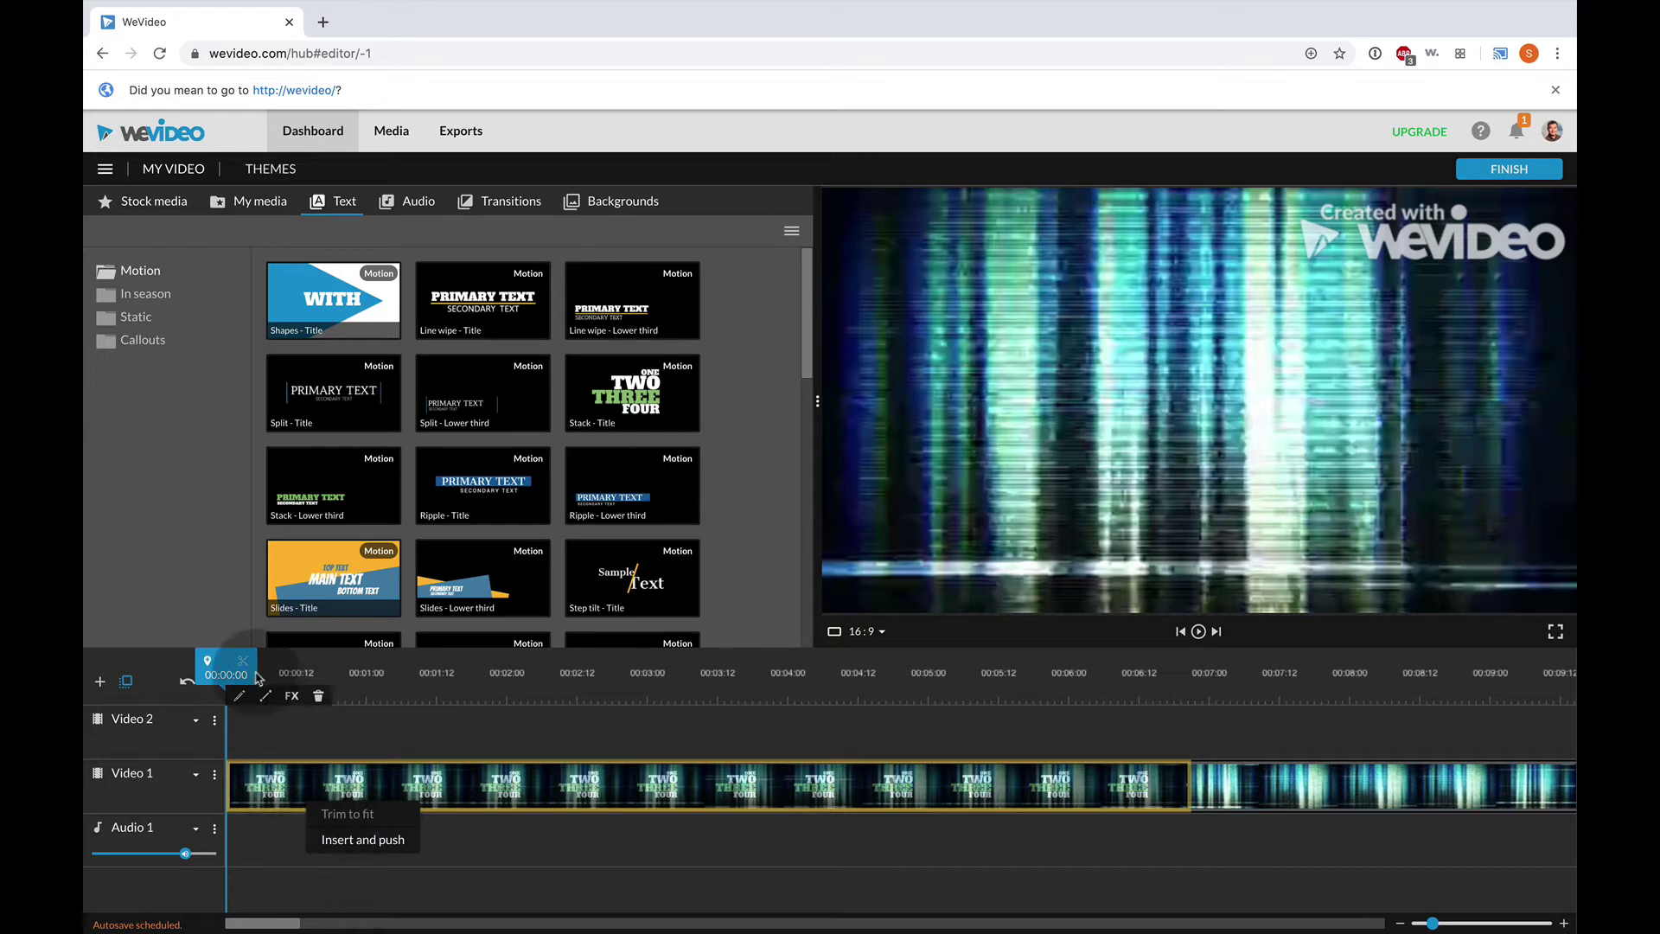
{"action": "left_click", "coordinate": [288, 735]}
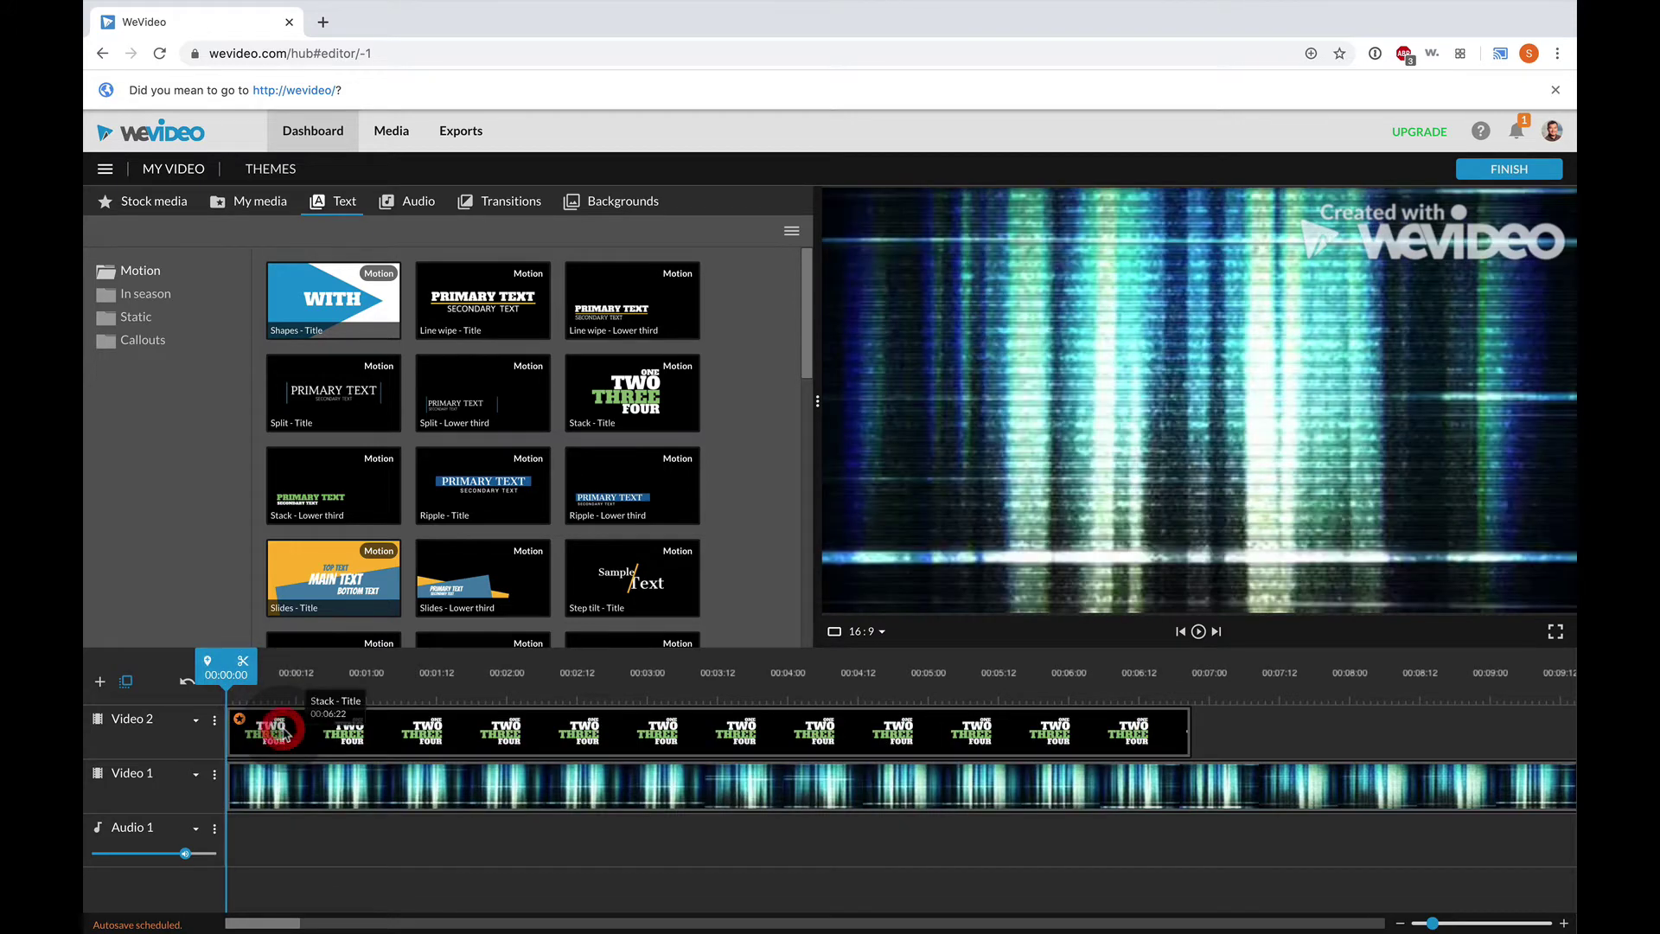
- Open the Stack title for editing and set its lines to "Tech", "Time", "With" and the presenter's name
{"action": "left_click", "coordinate": [260, 729]}
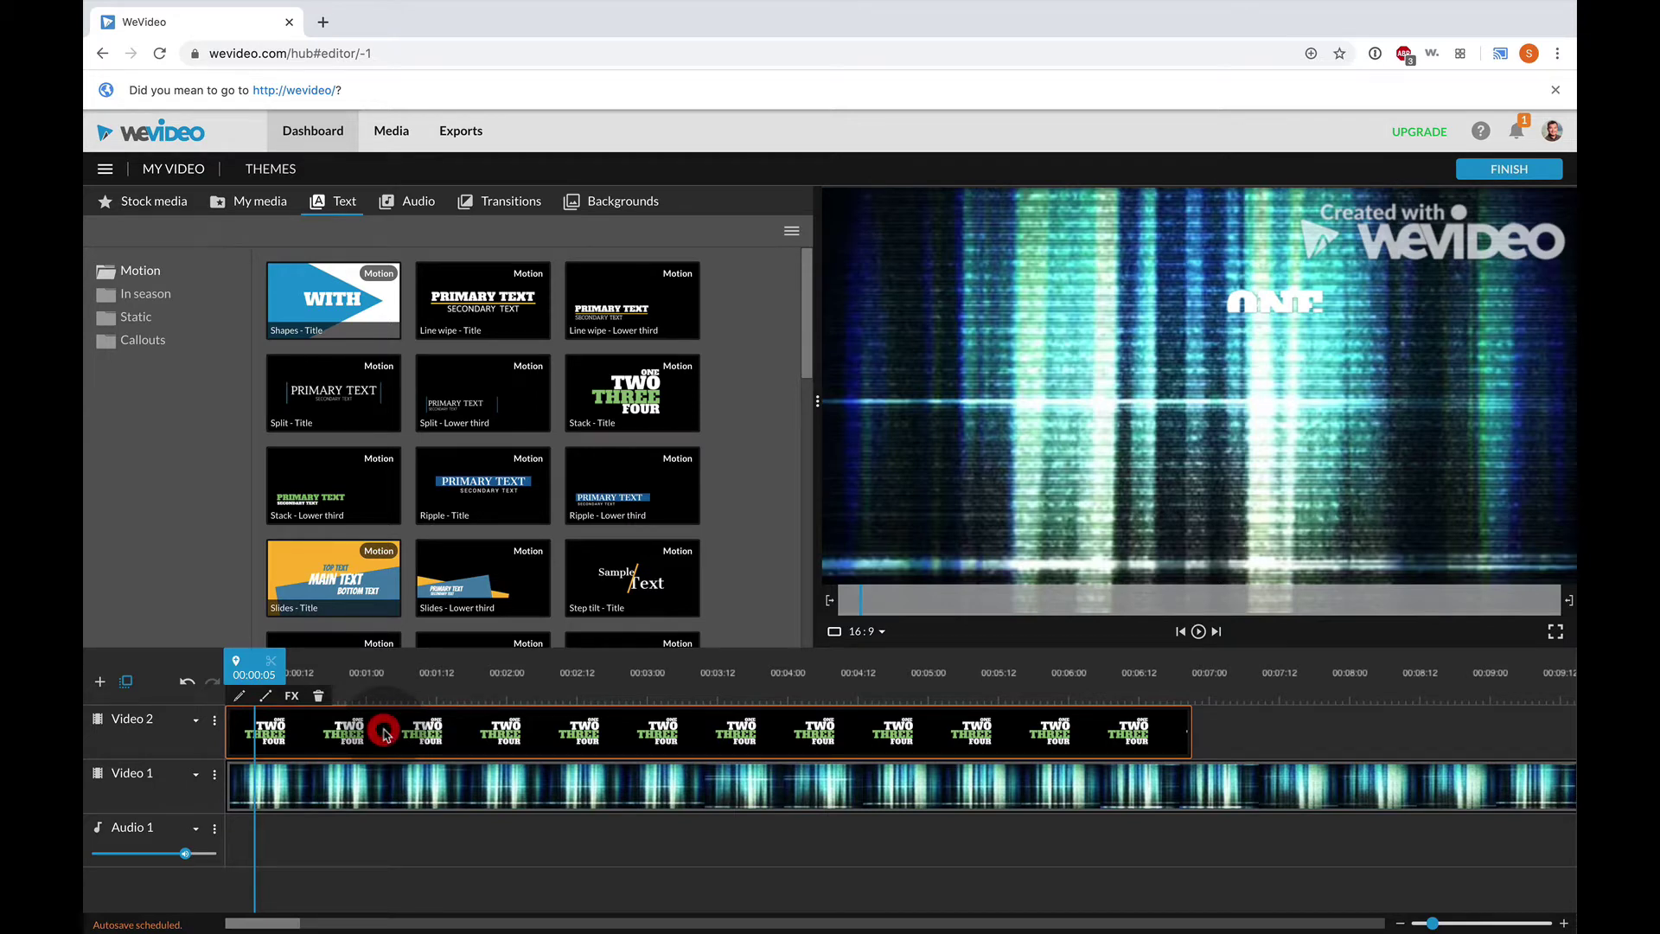
{"action": "left_click", "coordinate": [1273, 304]}
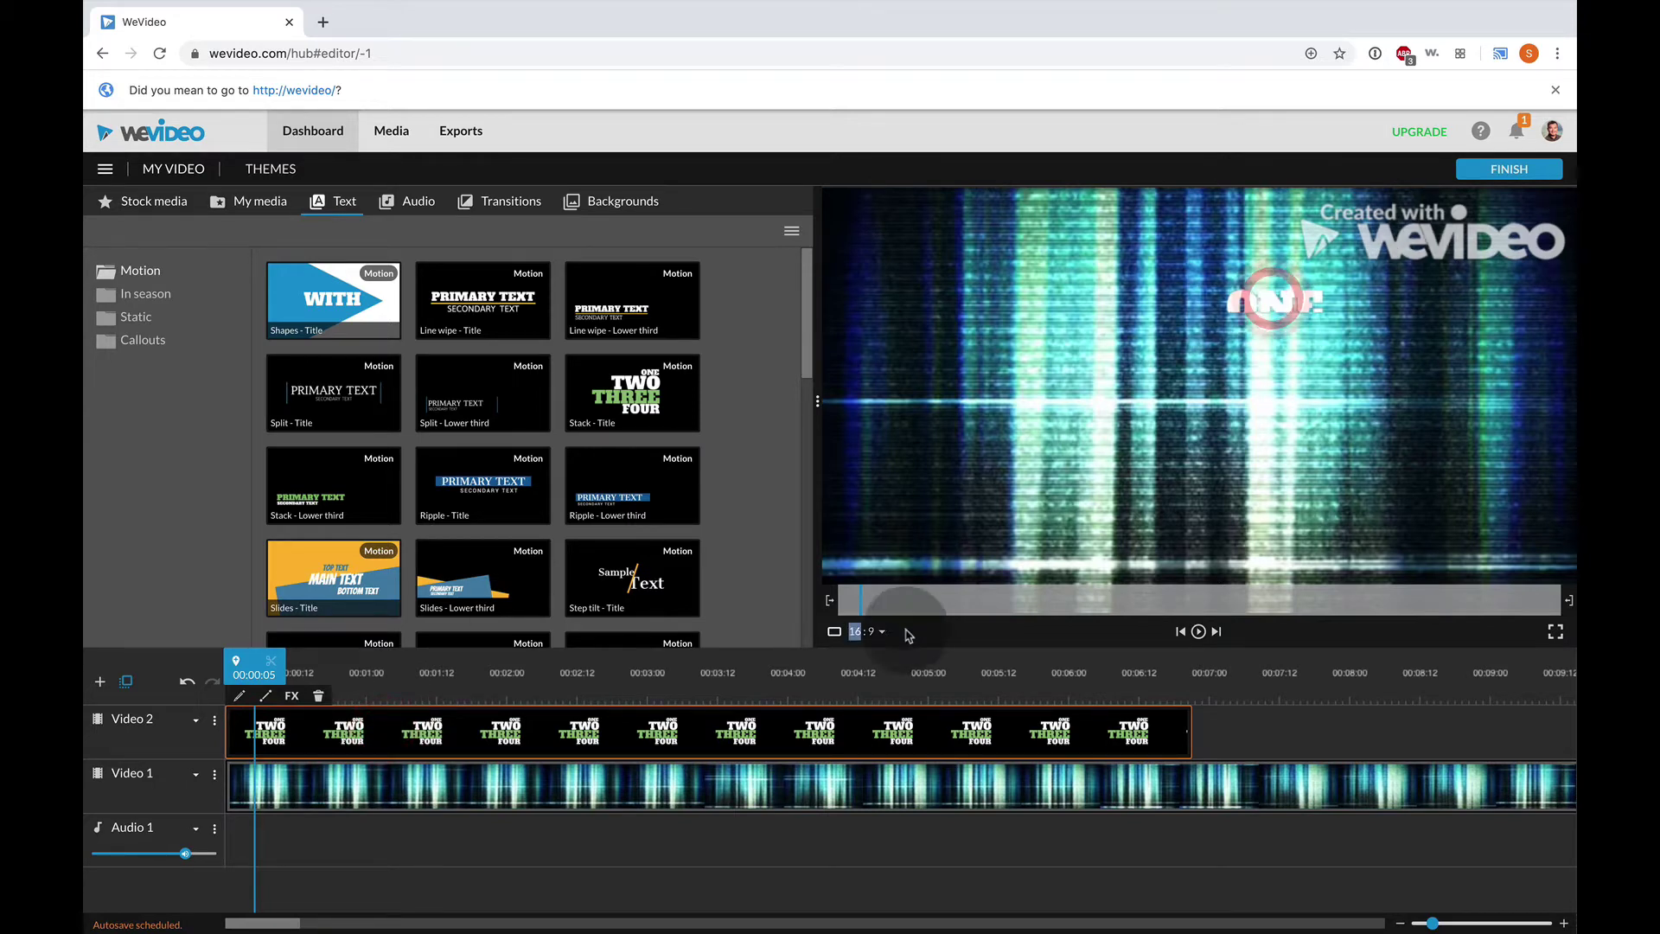
{"action": "double_click", "coordinate": [794, 730]}
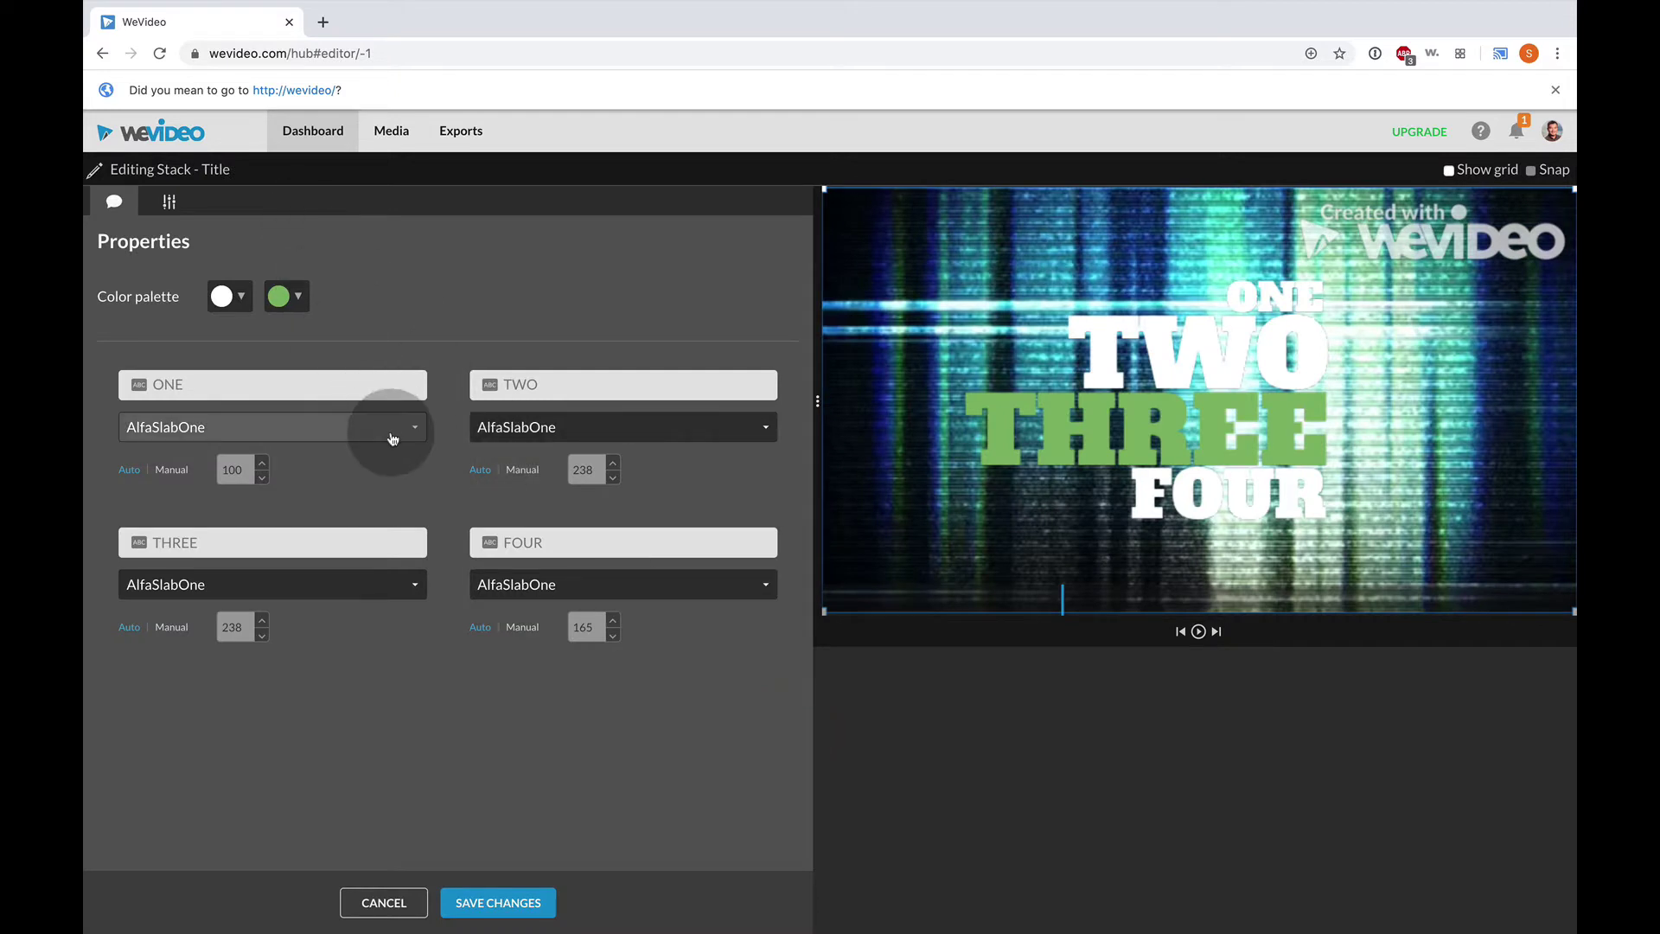
{"action": "left_click", "coordinate": [272, 381]}
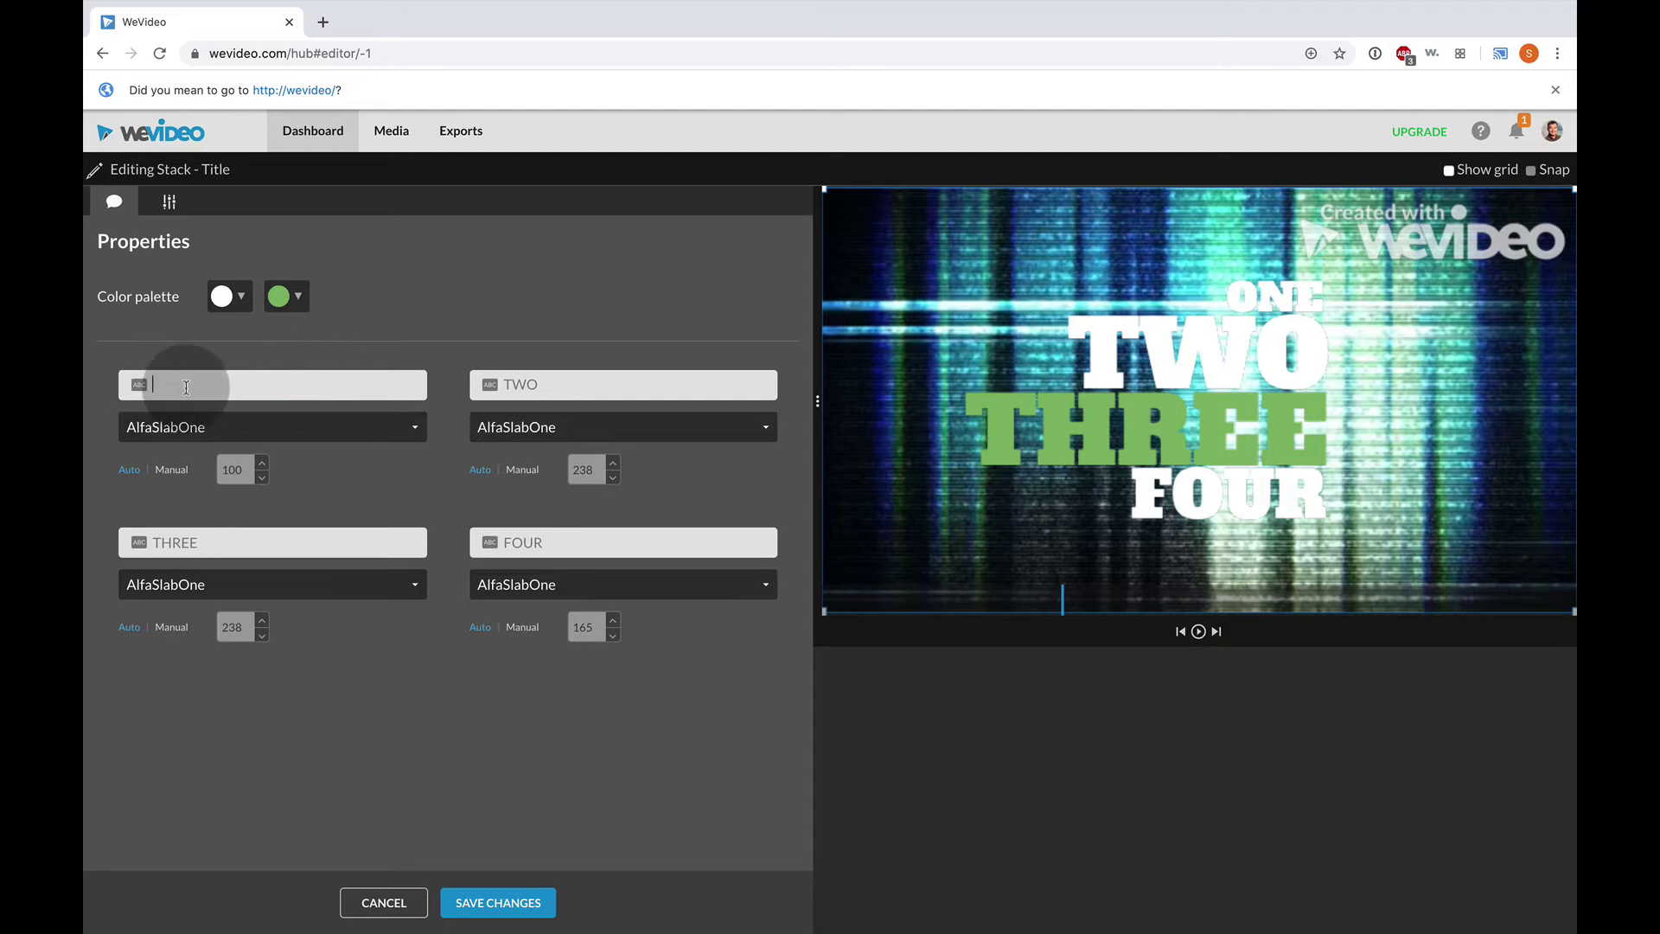
{"action": "type", "text": "Tech"}
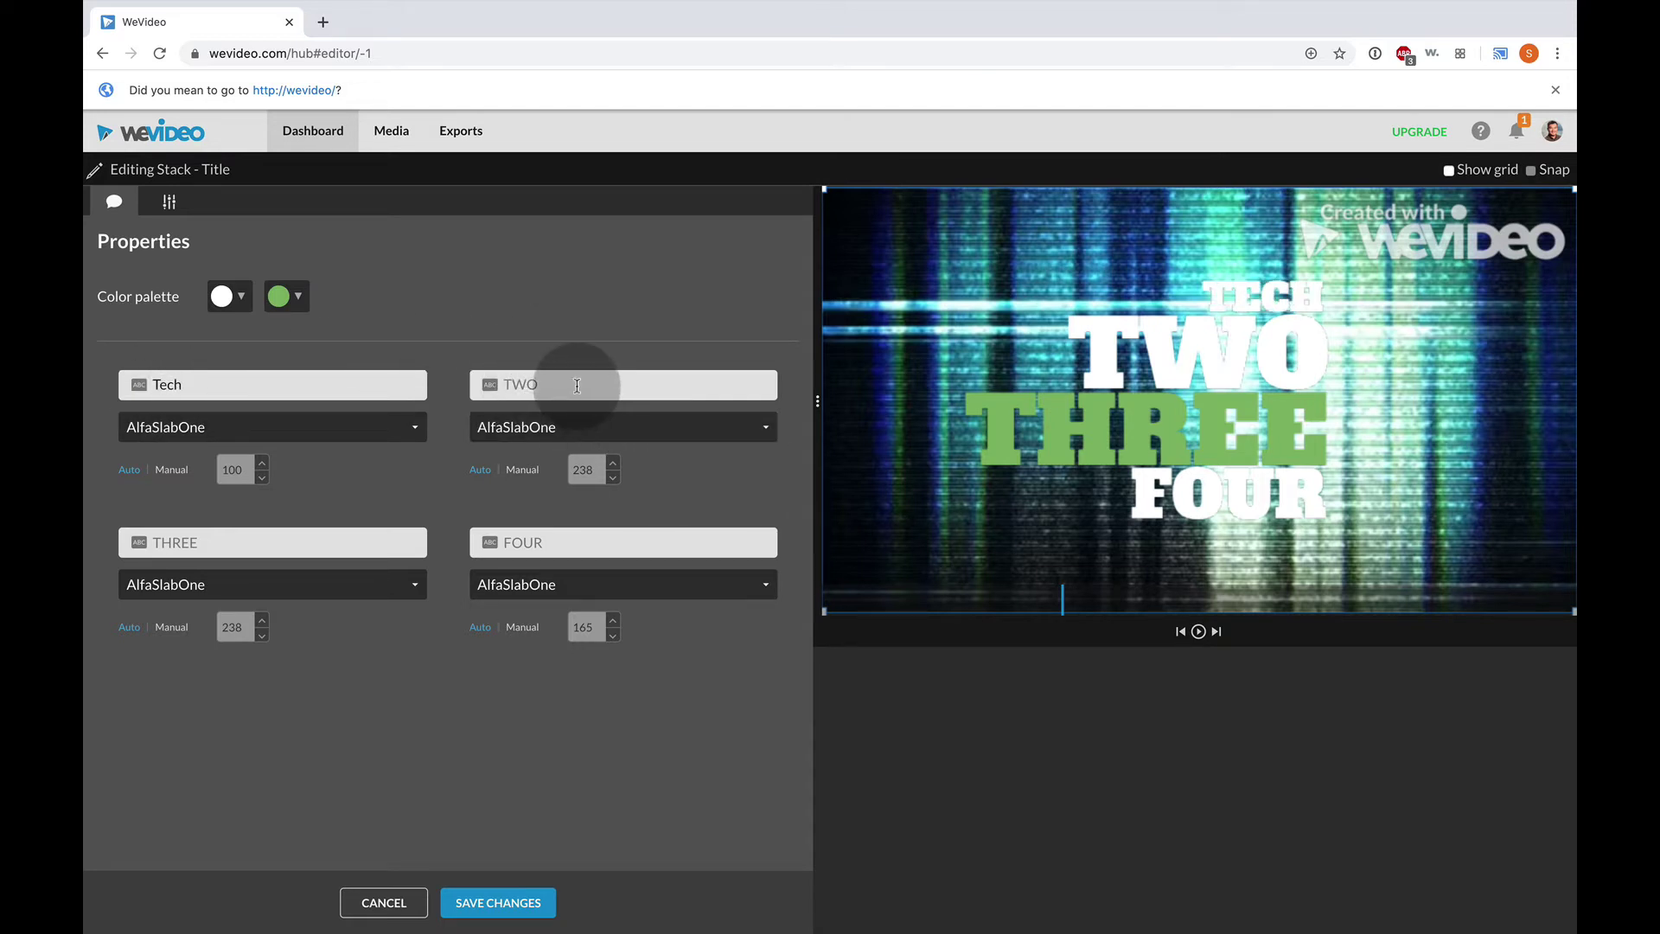
{"action": "left_click", "coordinate": [549, 389]}
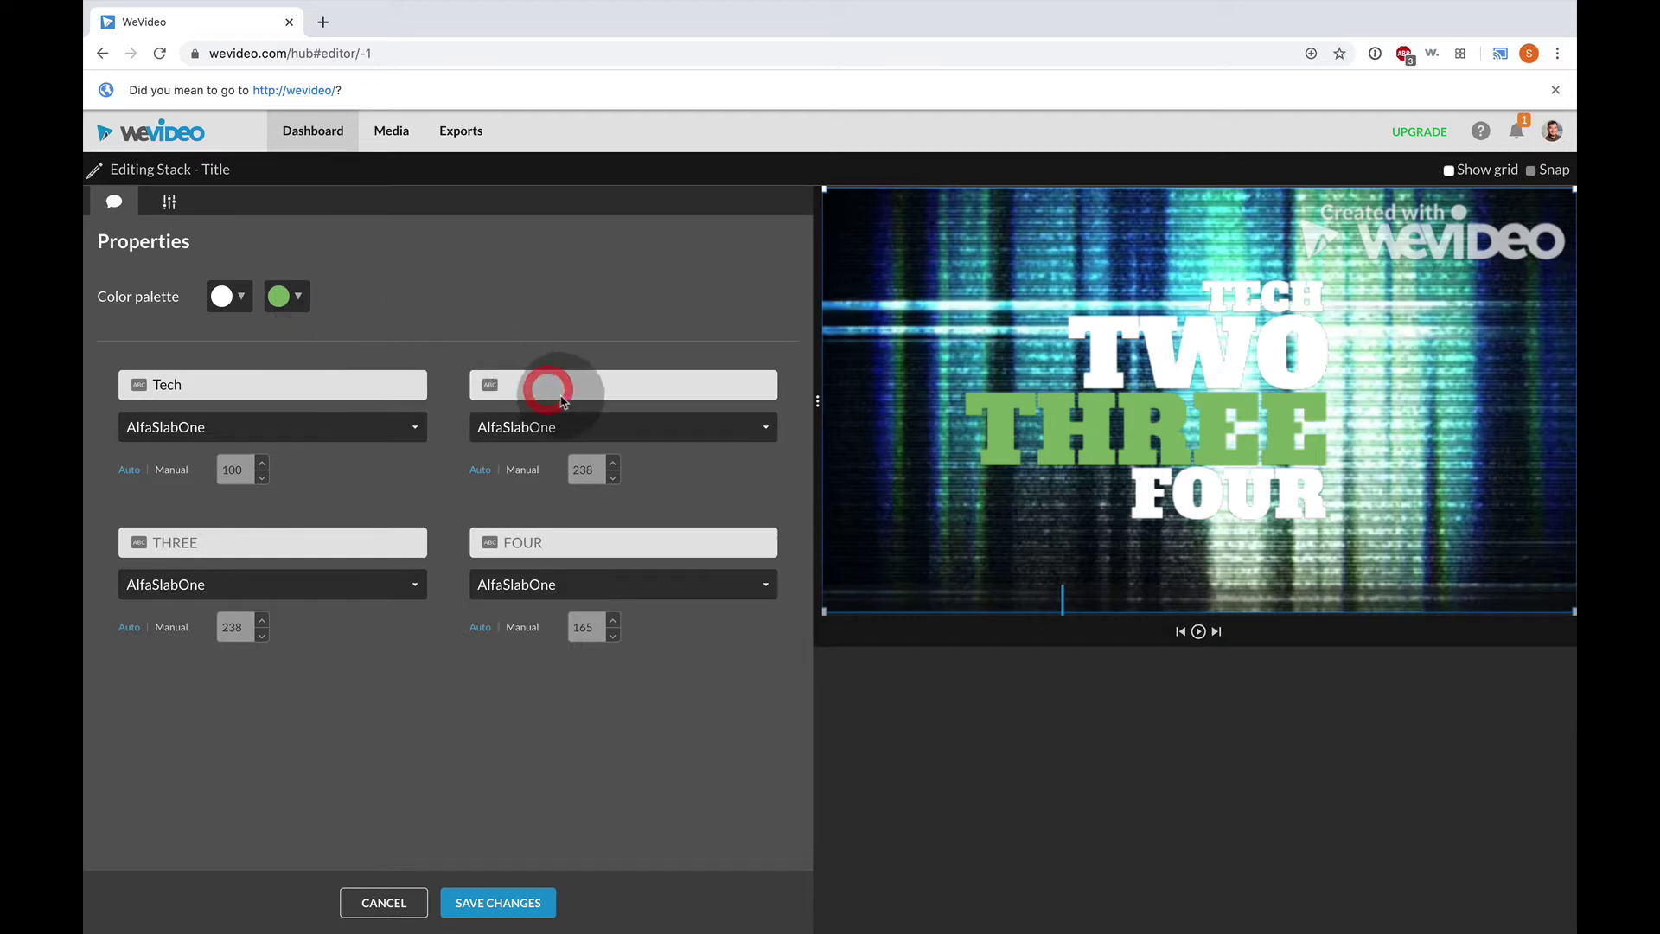
{"action": "type", "text": "Time"}
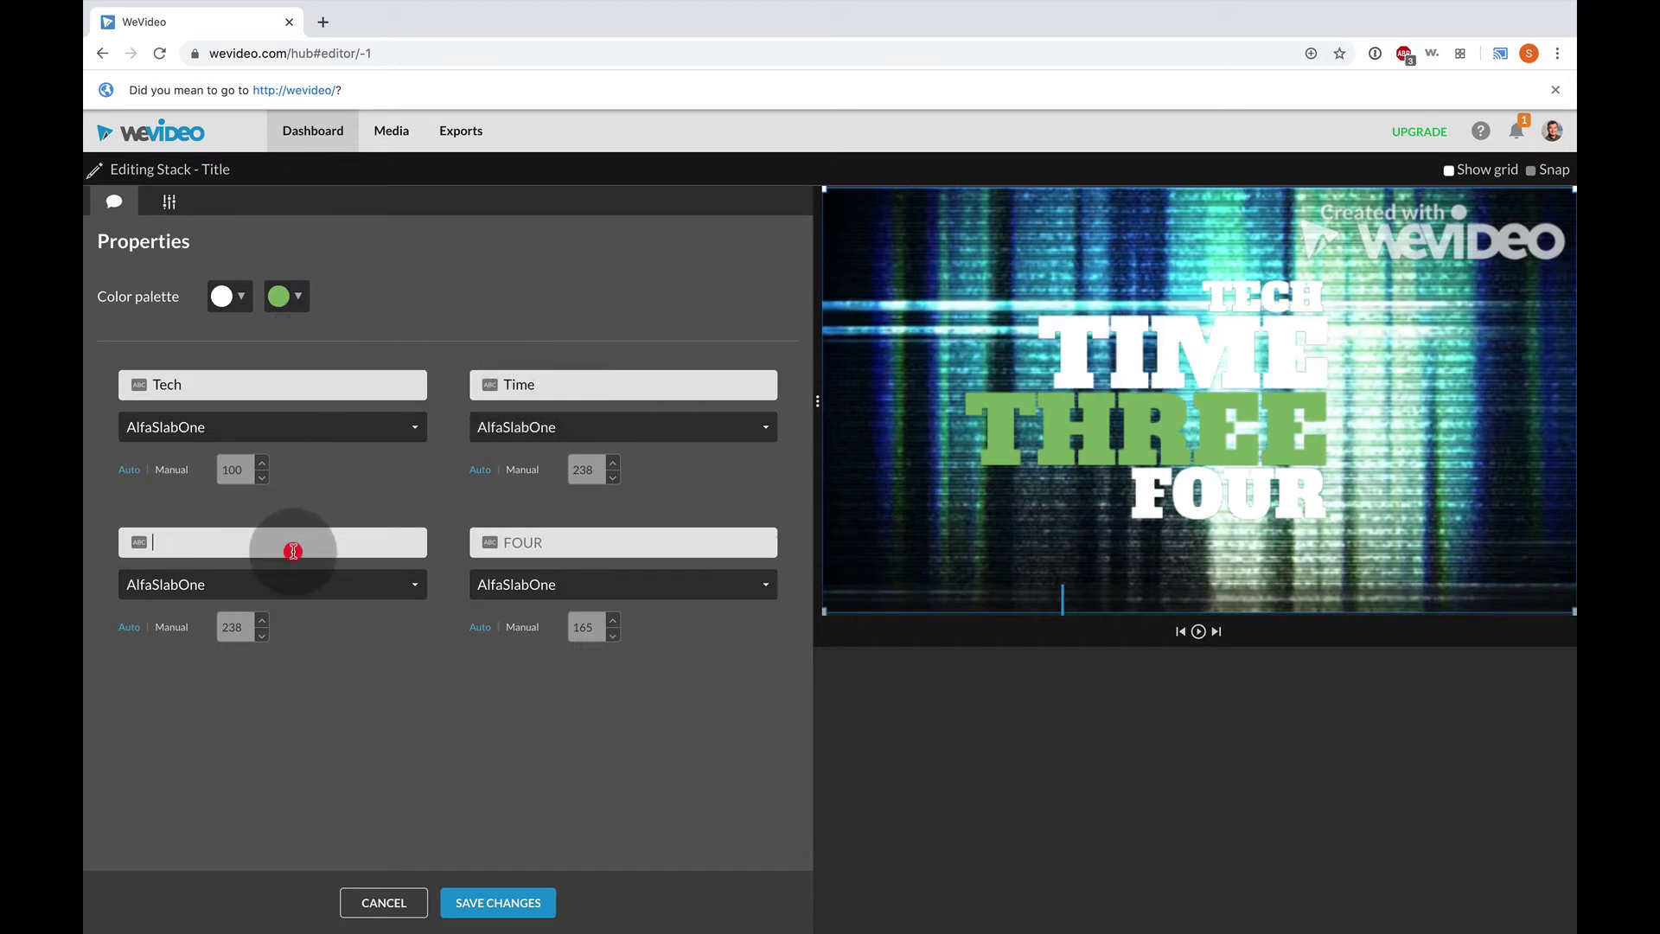
{"action": "type", "text": "With"}
{"action": "left_click", "coordinate": [547, 536]}
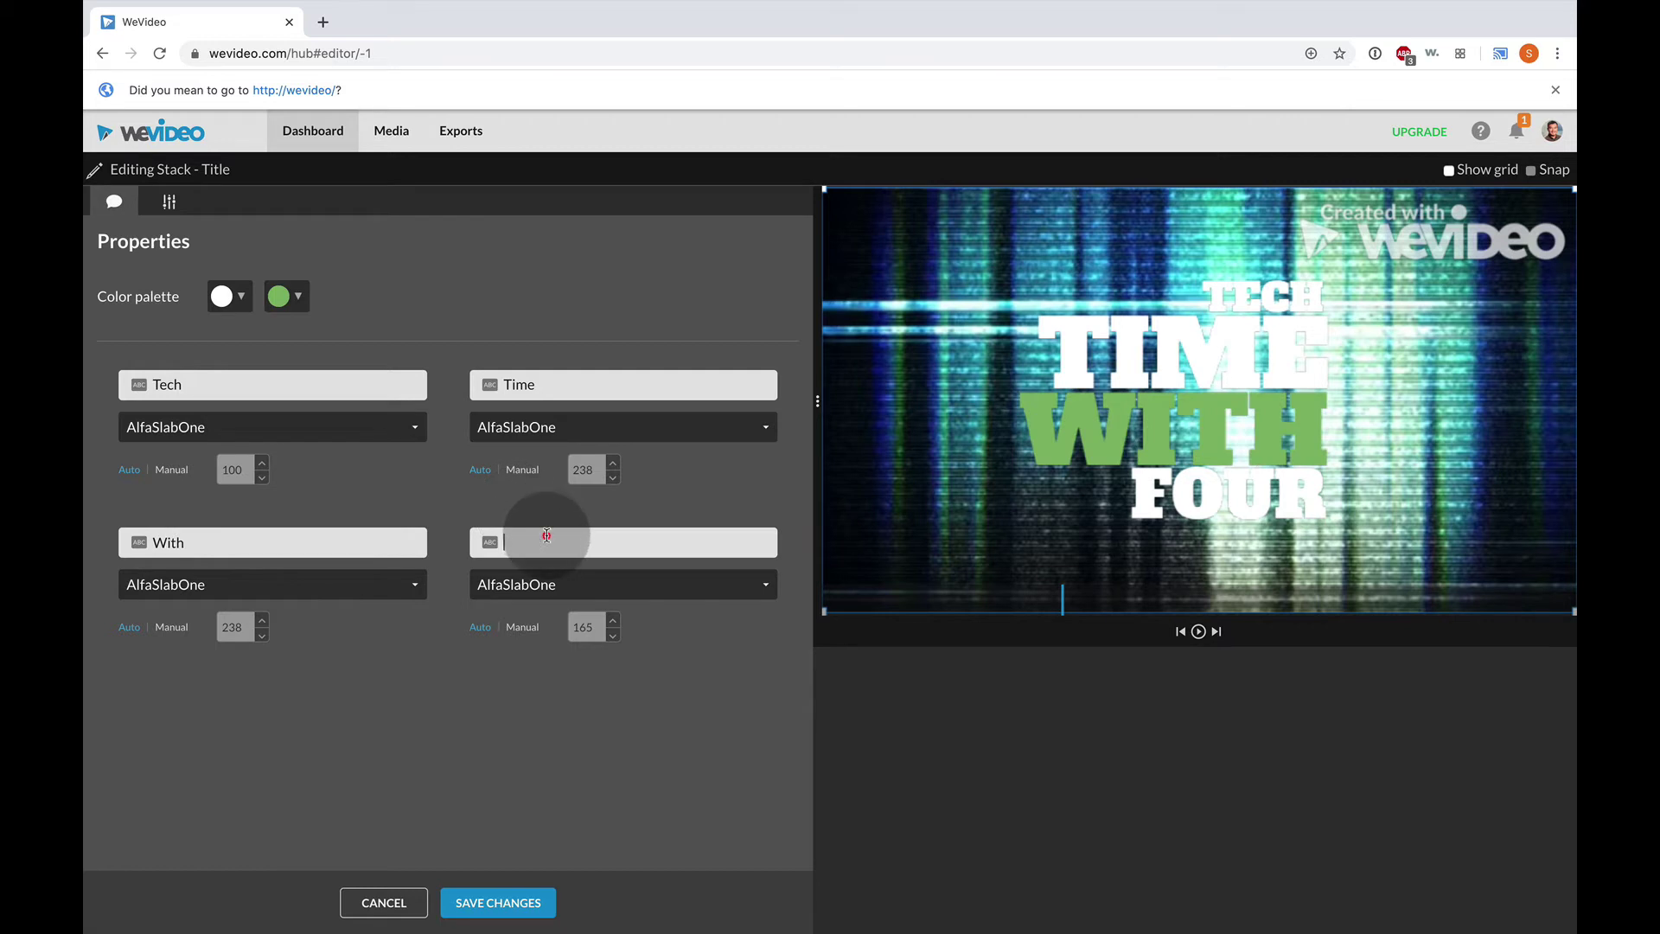
{"action": "type", "text": "Mr. Nguyen"}
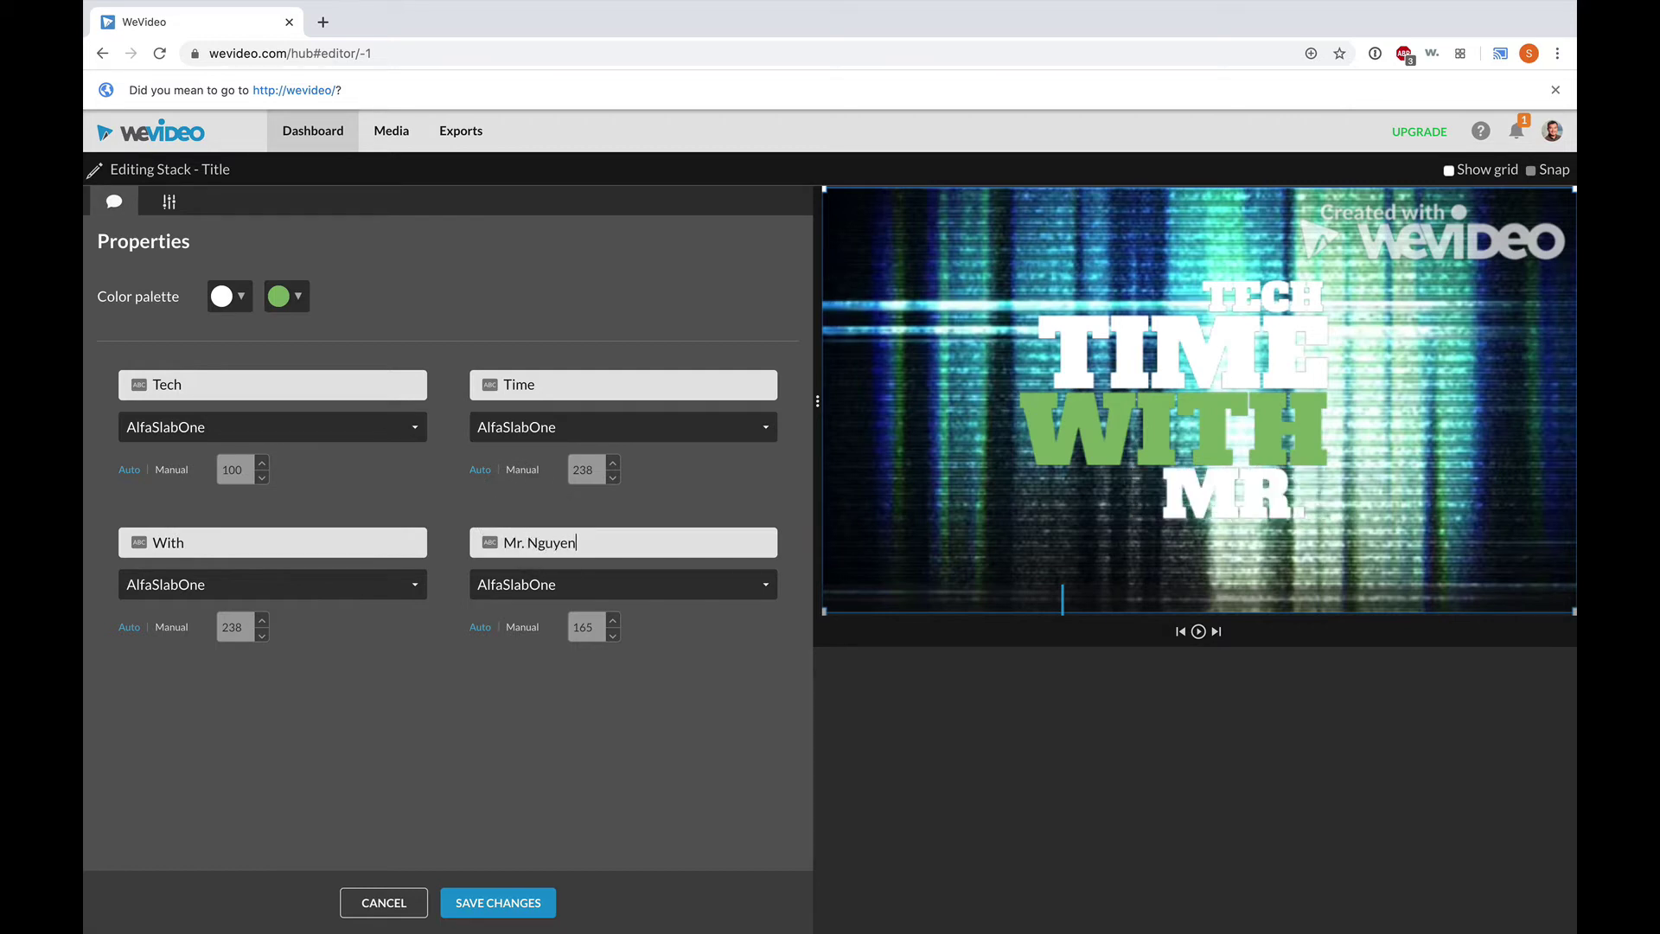
- Look over the fonts for the title's first line, and try black as the first palette colour before restoring white
{"action": "left_click", "coordinate": [406, 428]}
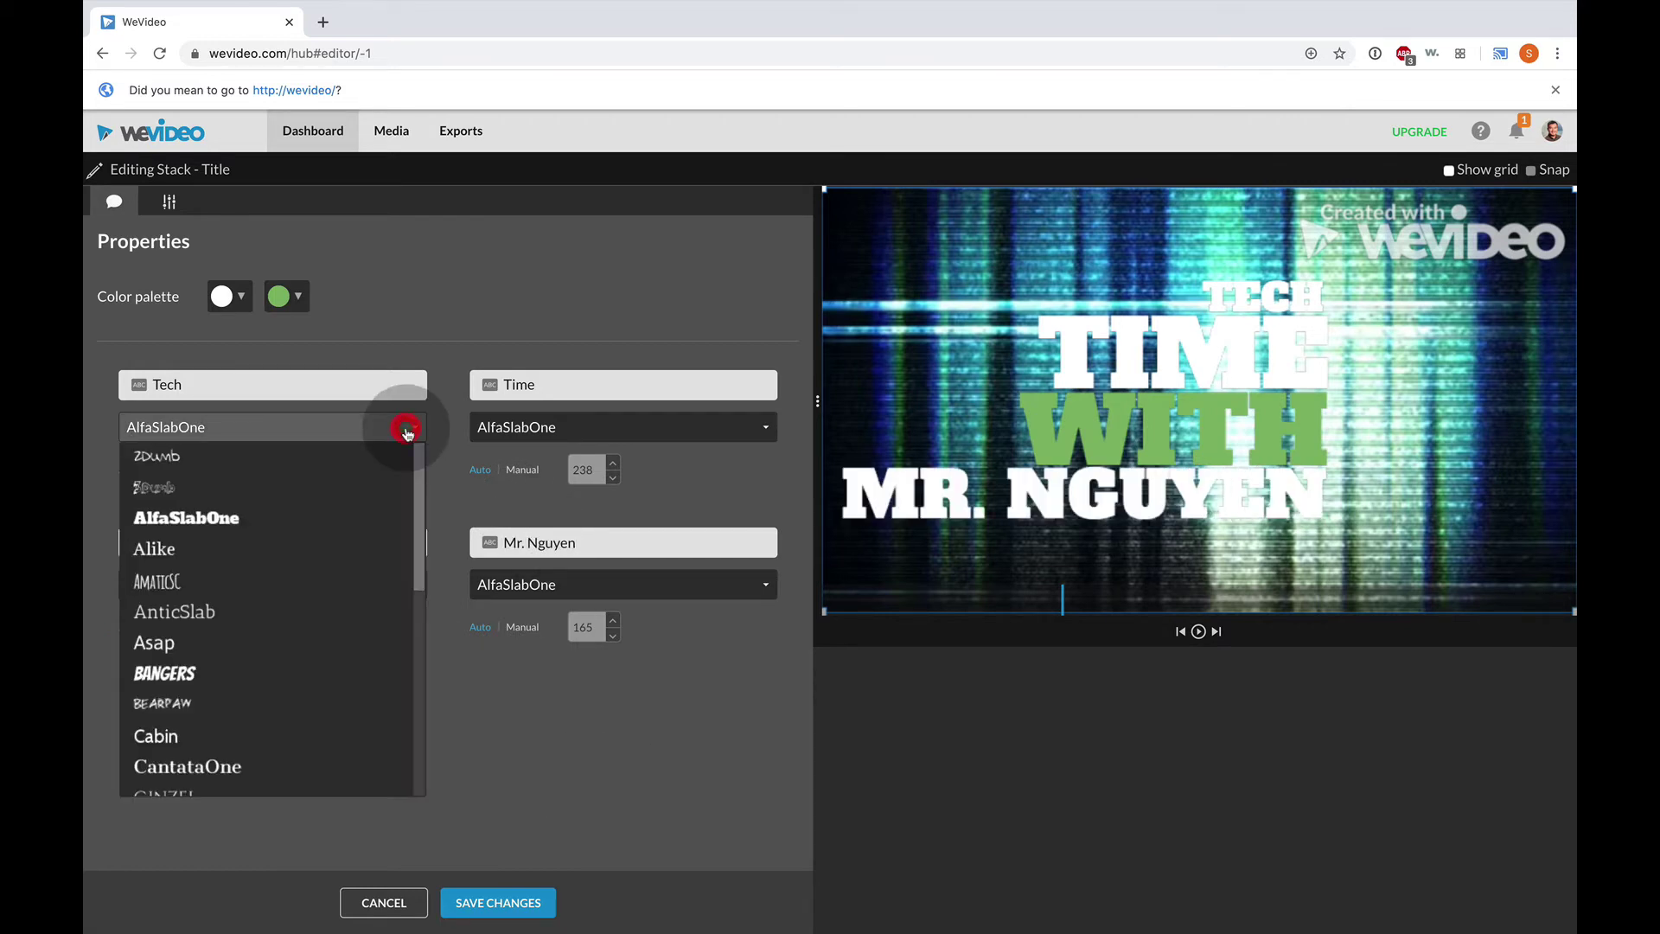
{"action": "left_click", "coordinate": [540, 270]}
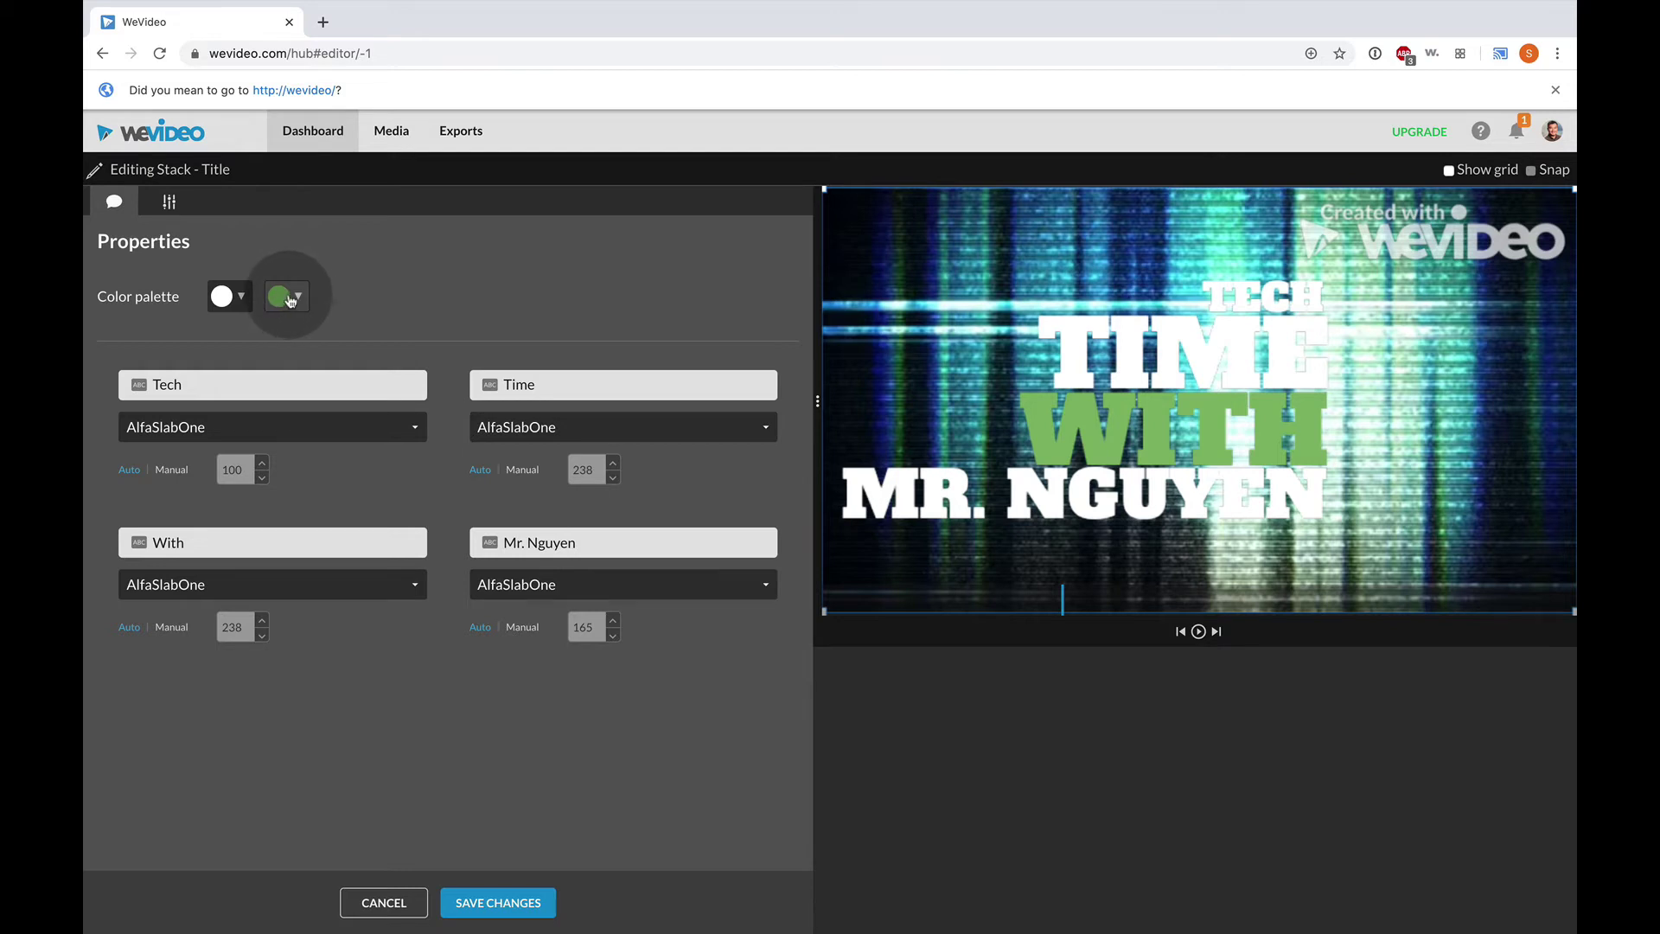
{"action": "left_click", "coordinate": [231, 298]}
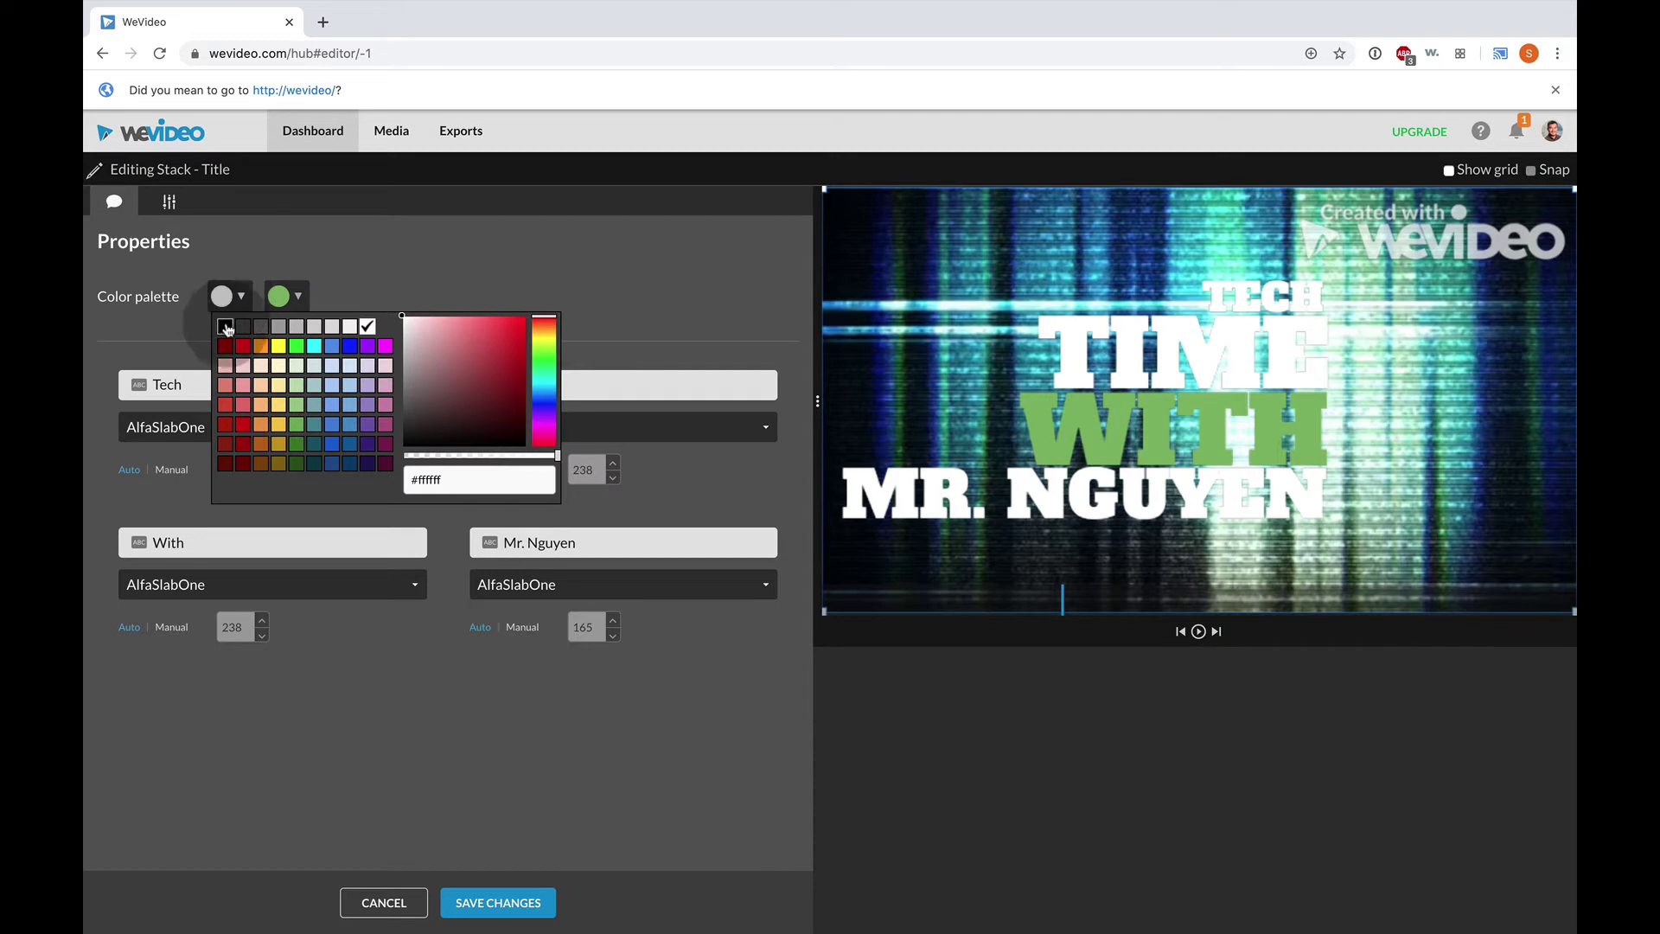
{"action": "left_click", "coordinate": [227, 326]}
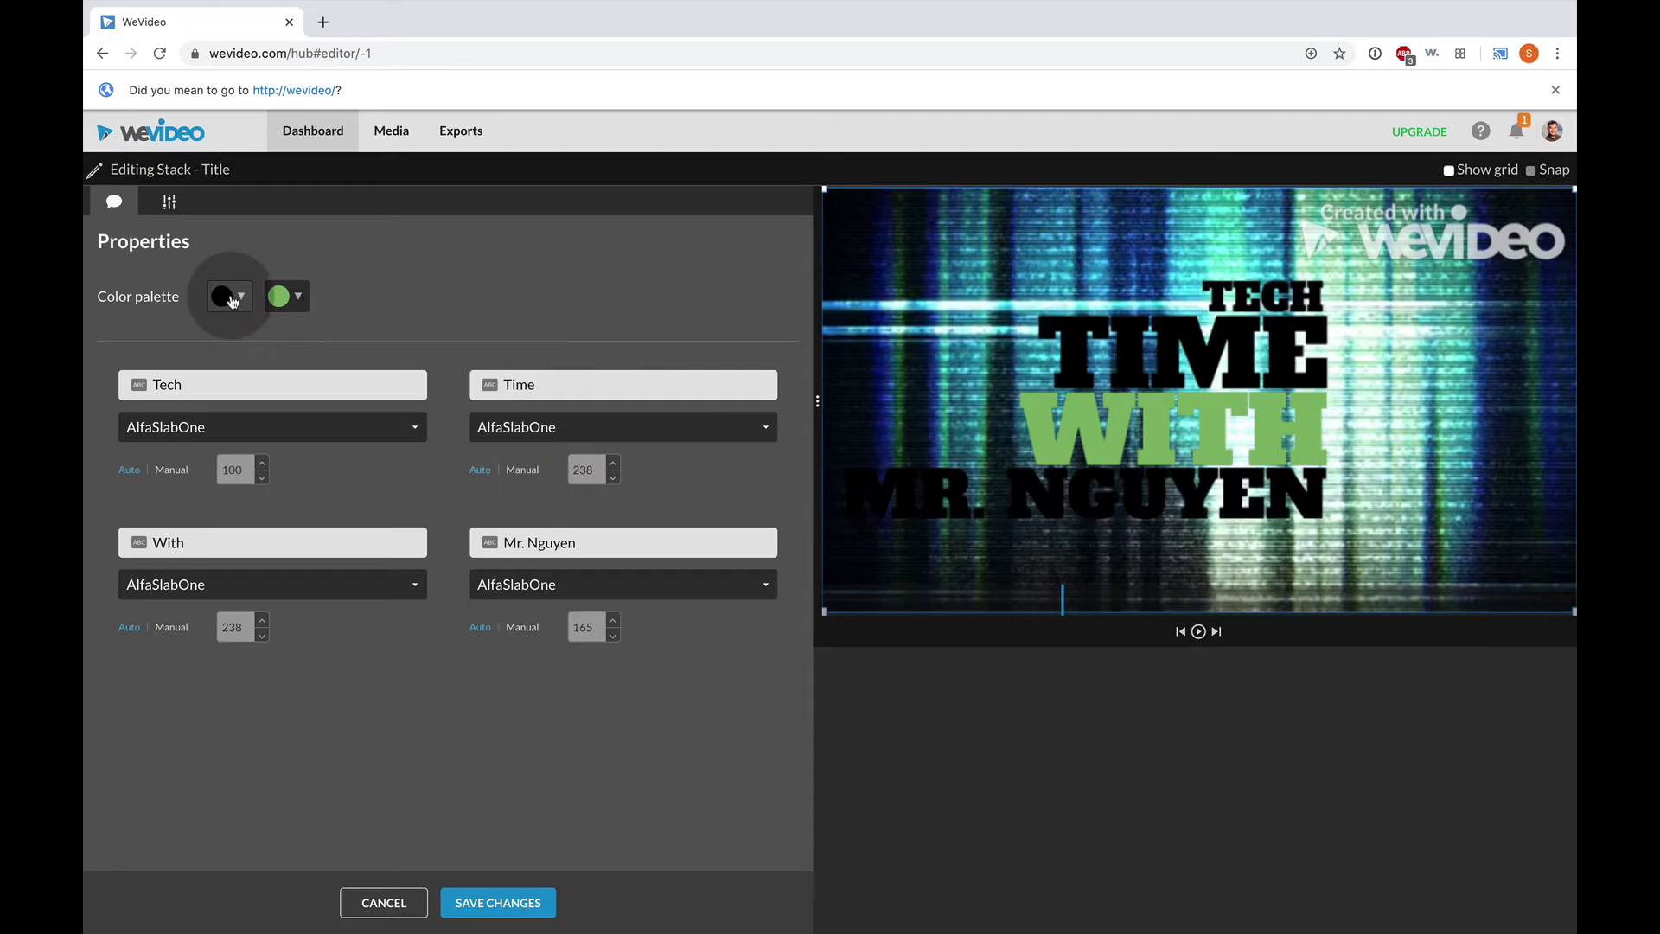
{"action": "left_click", "coordinate": [229, 295]}
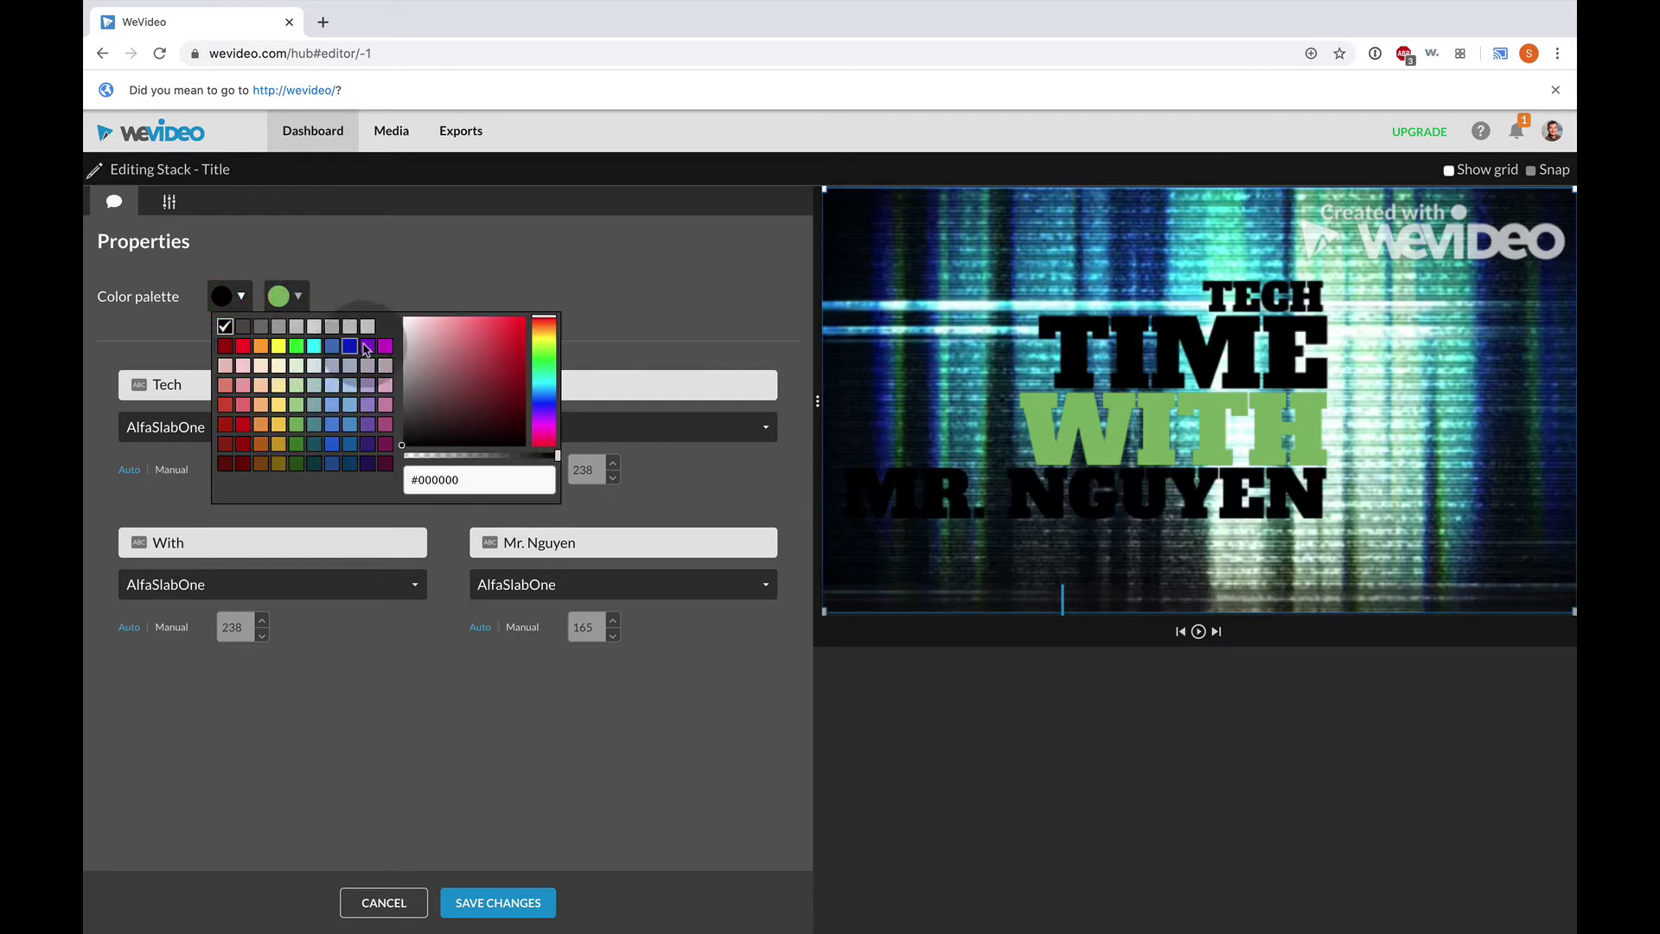
{"action": "left_click", "coordinate": [370, 327]}
- Try red #ff0000, then #e06666 and #b6d7a8 as the title's second palette colour
{"action": "left_click", "coordinate": [292, 298]}
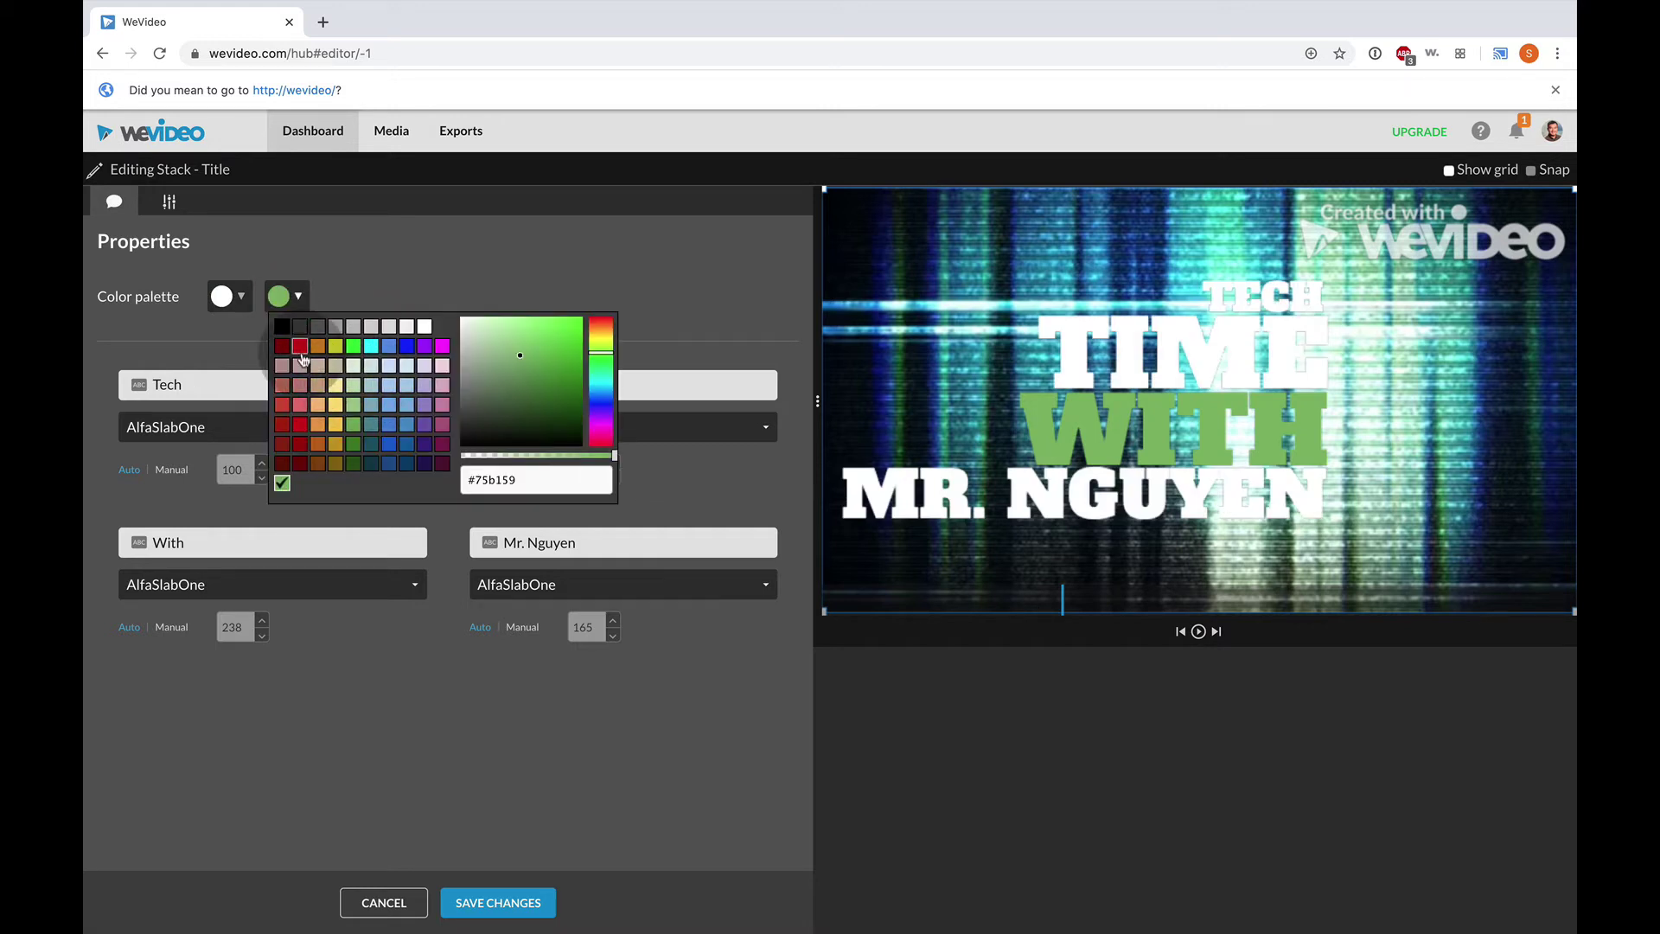
{"action": "left_click", "coordinate": [300, 355]}
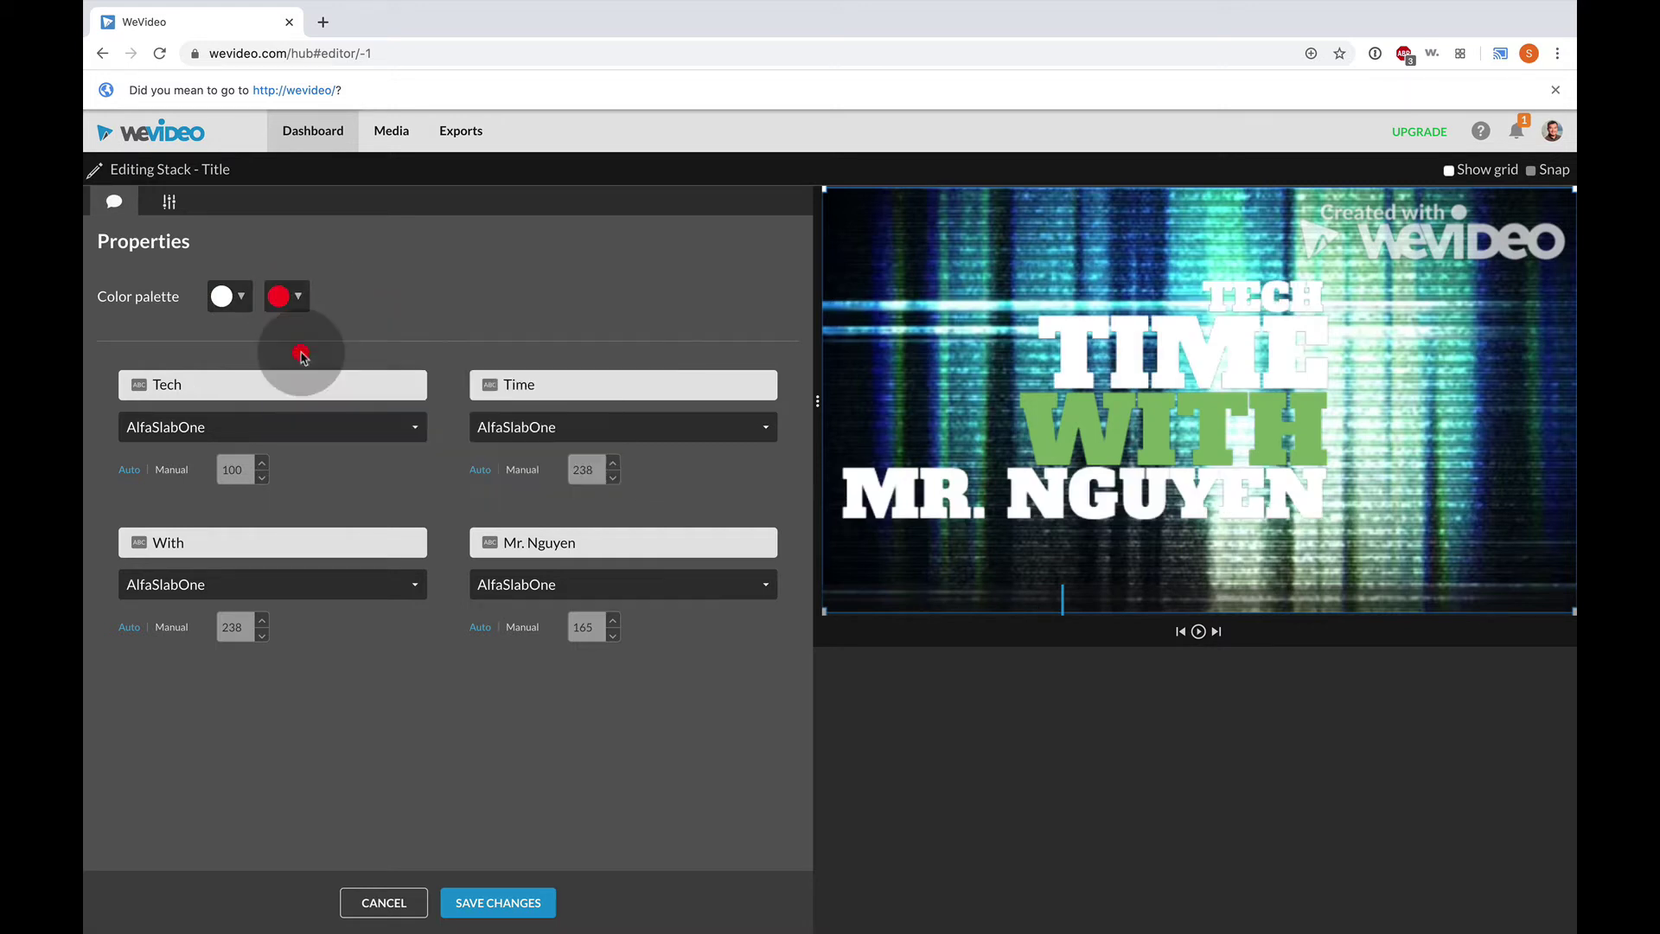
{"action": "left_click", "coordinate": [298, 298]}
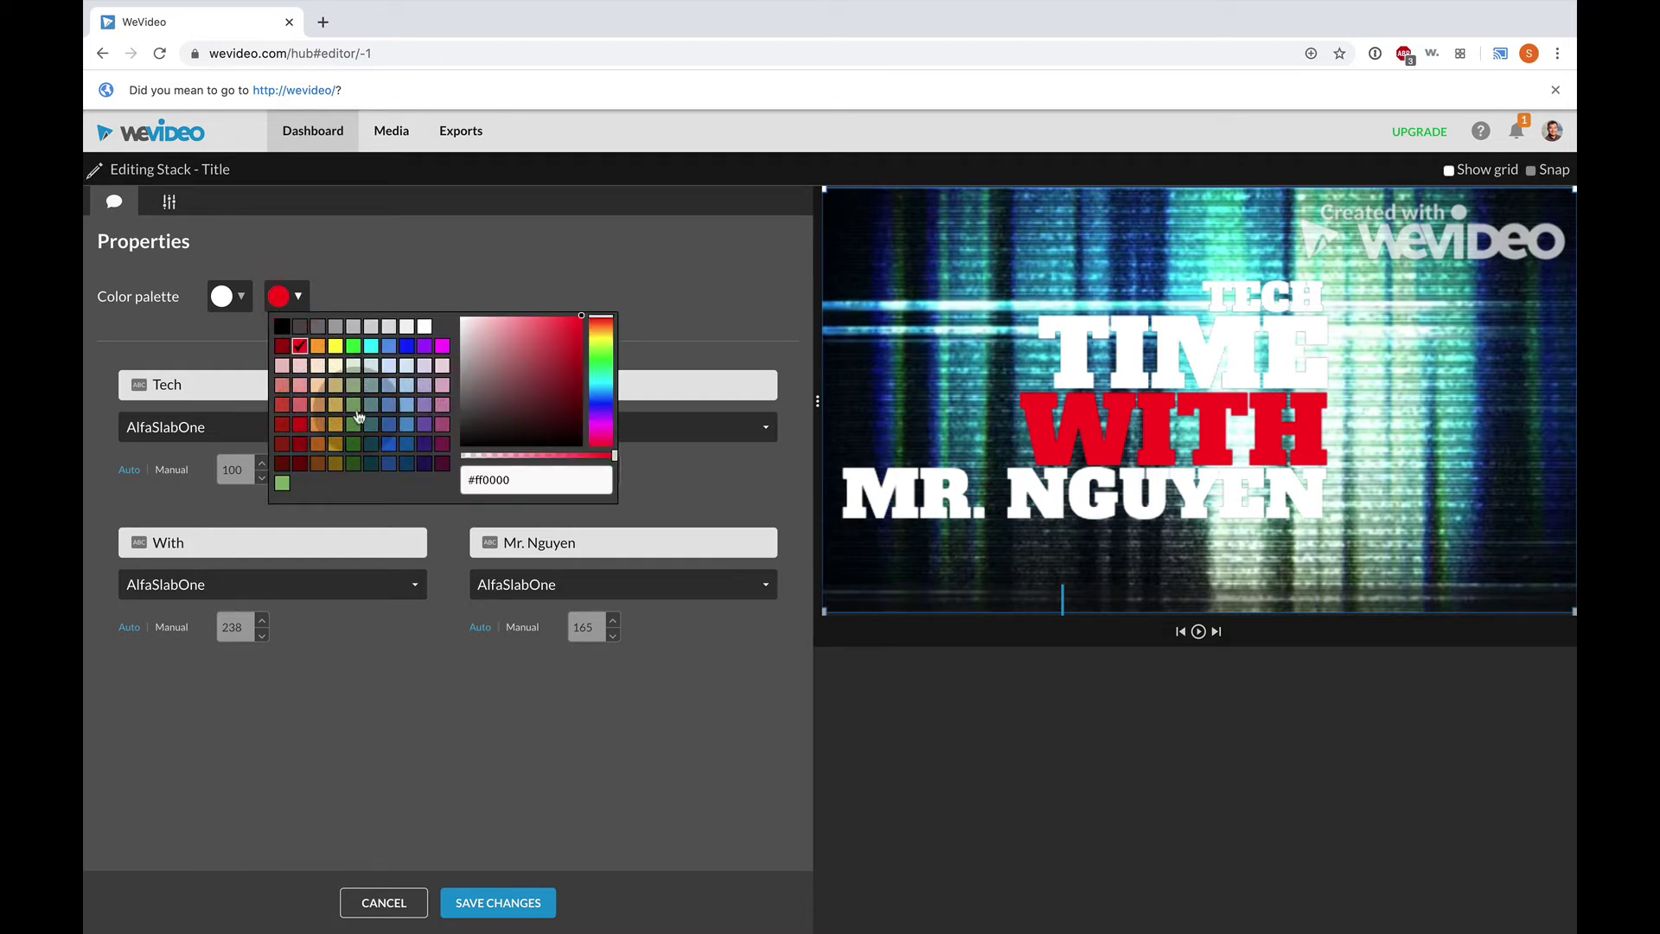
{"action": "left_click", "coordinate": [298, 405]}
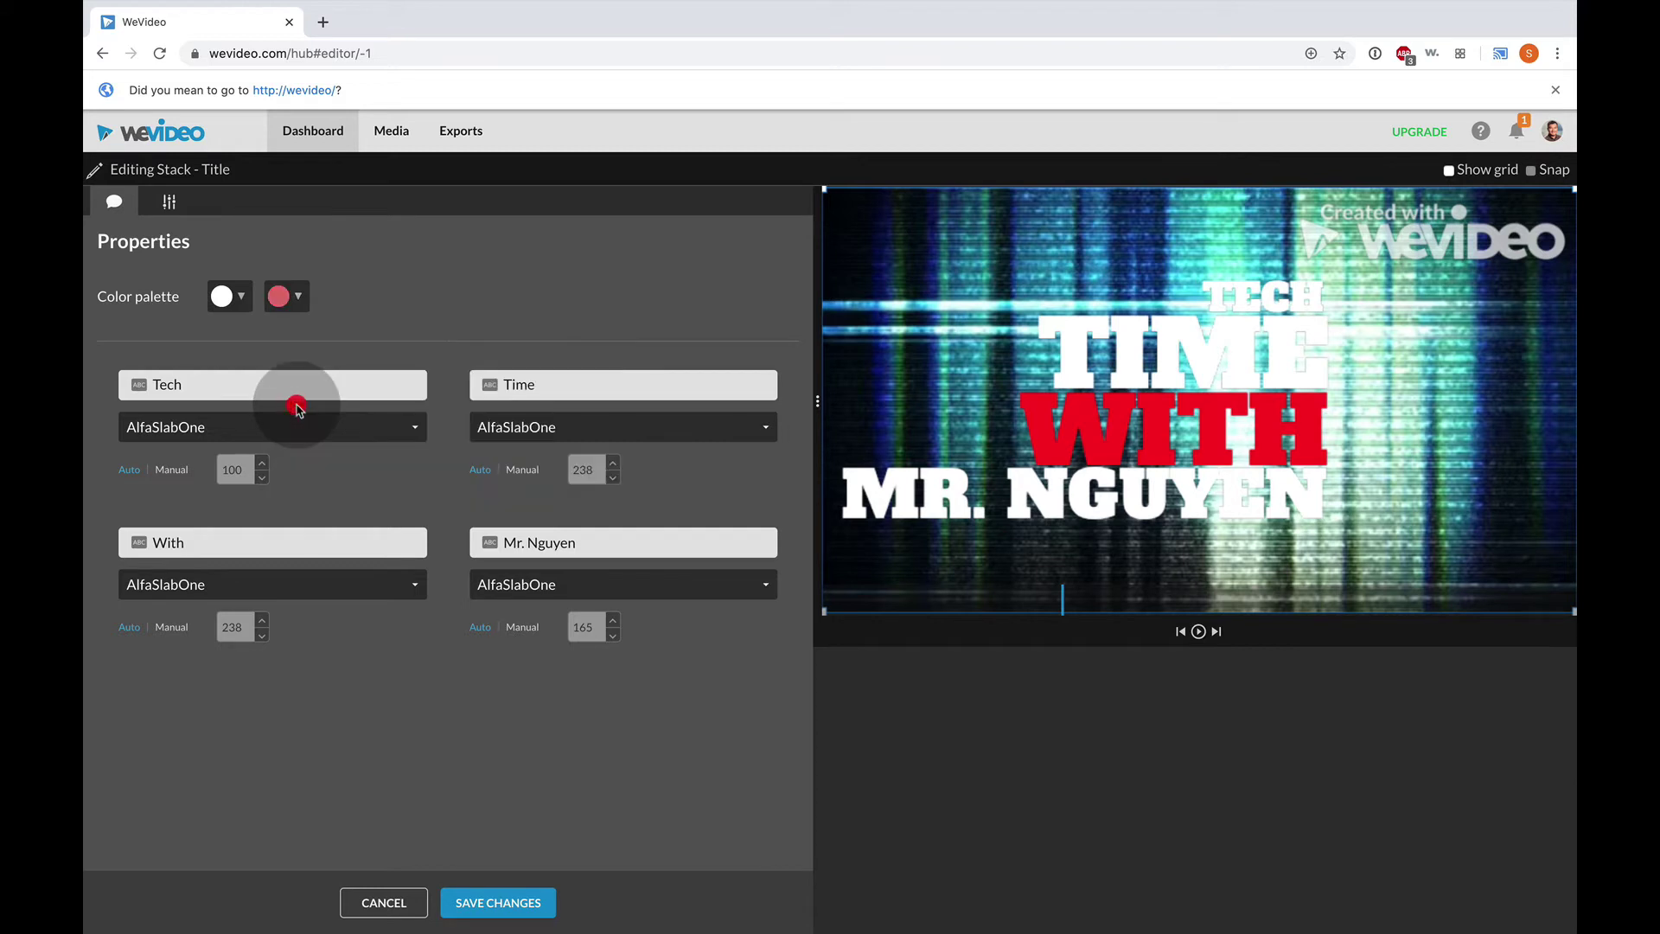
{"action": "left_click", "coordinate": [299, 298]}
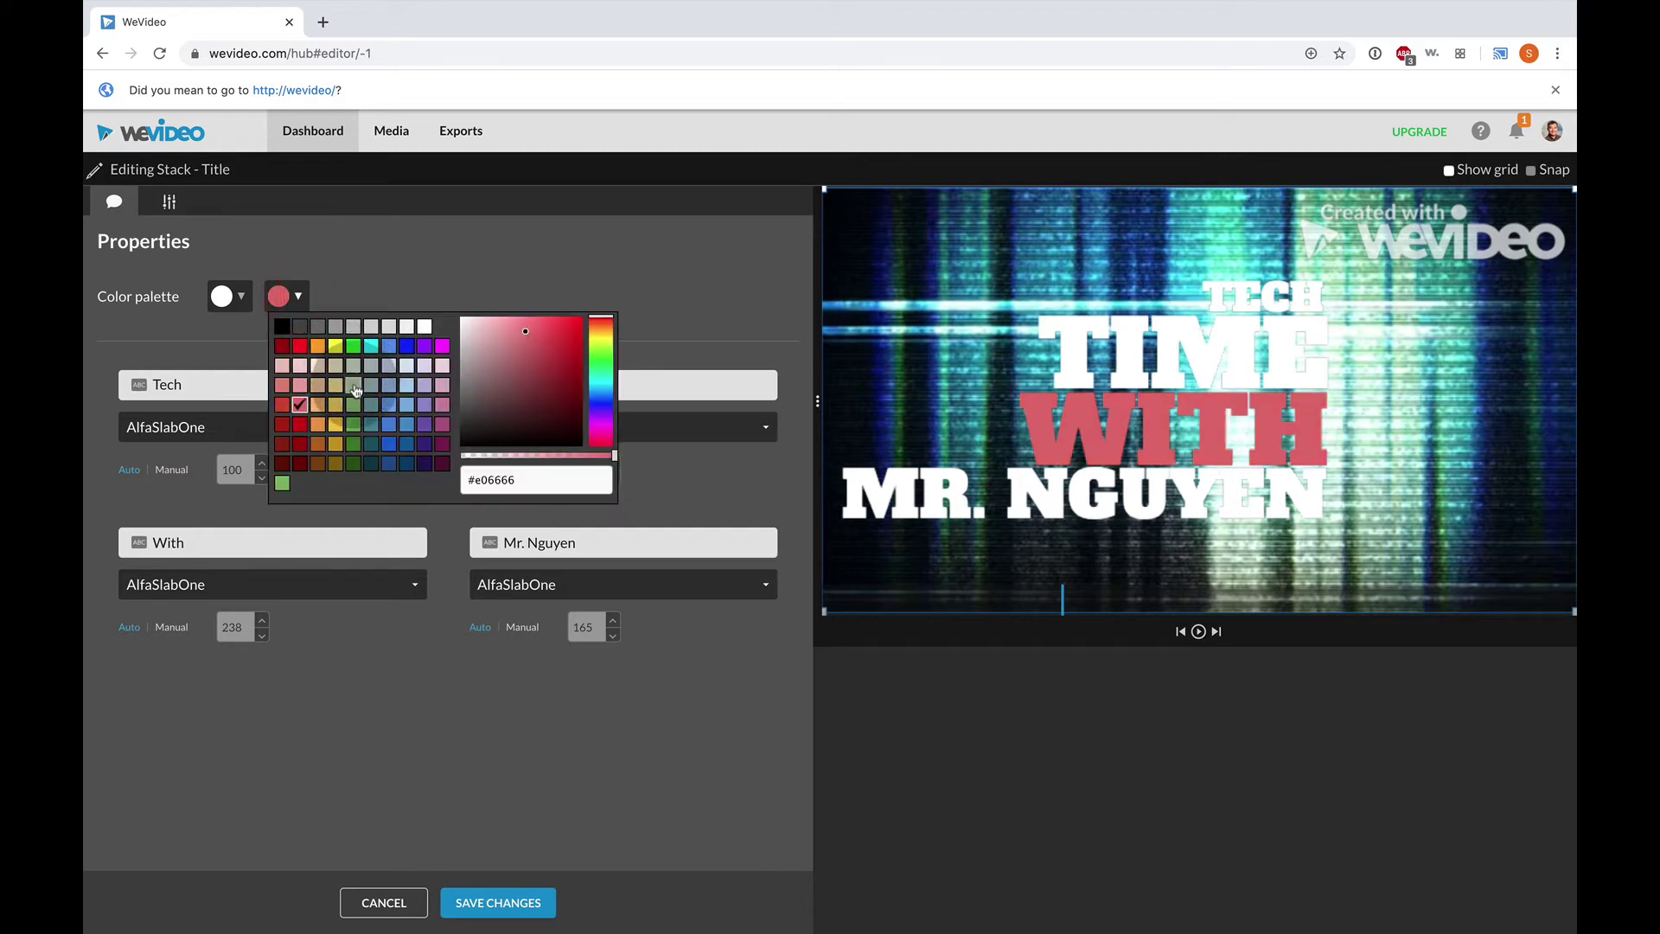
{"action": "left_click", "coordinate": [354, 384]}
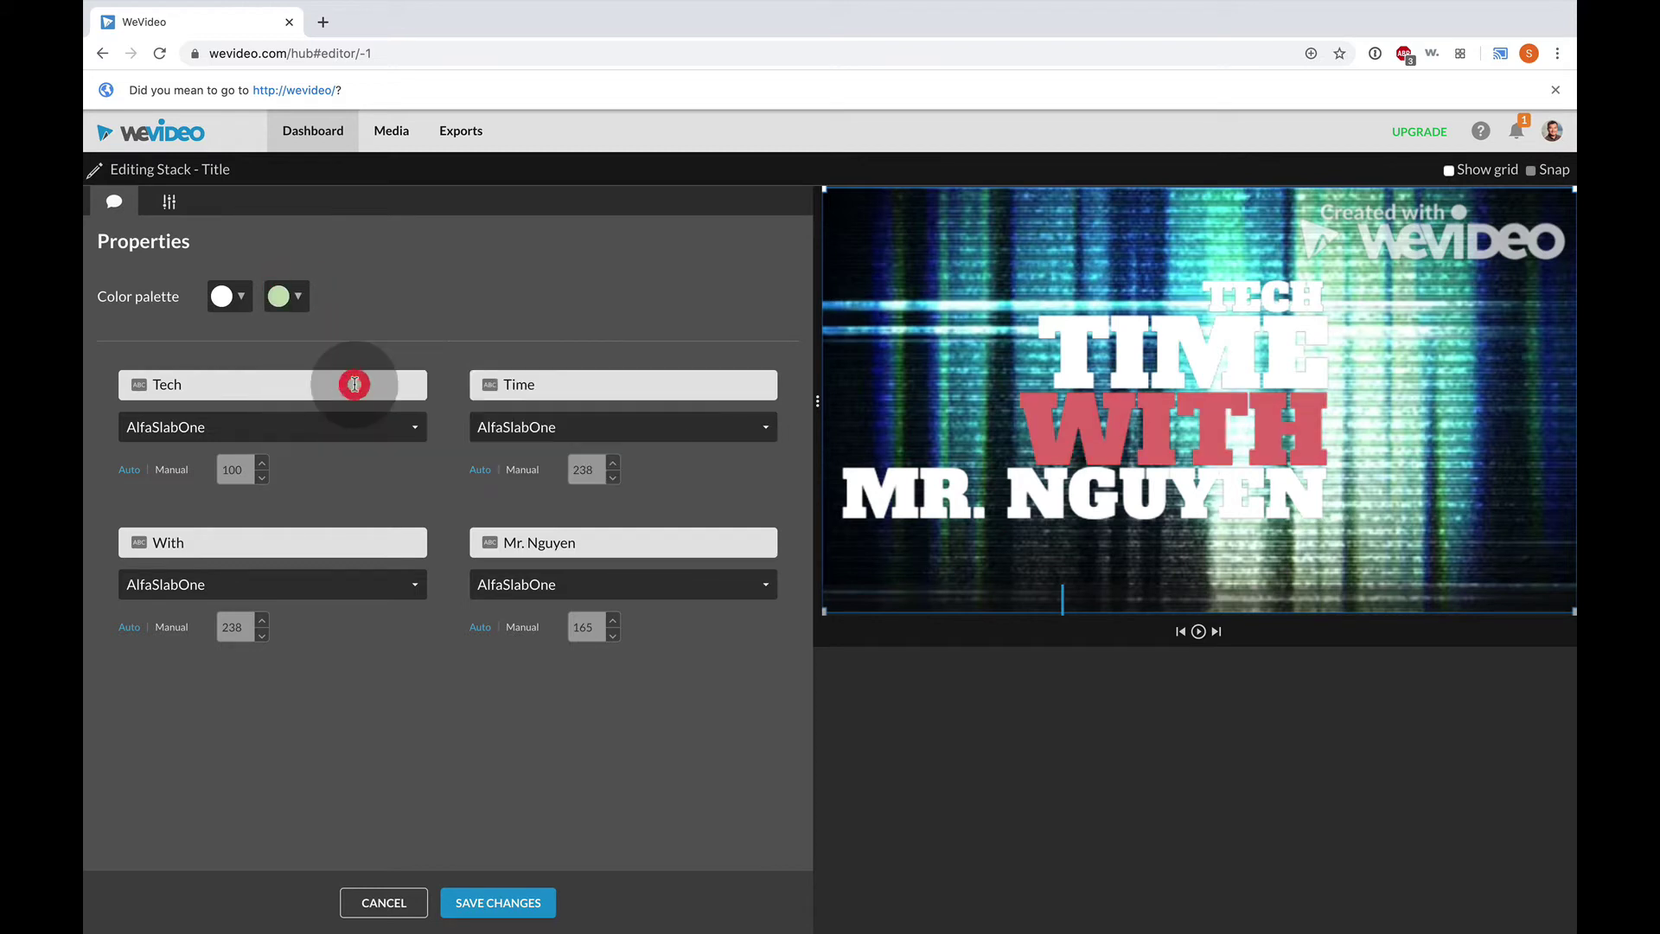
- Set the title's second palette colour to a medium green and save the title changes
{"action": "left_click", "coordinate": [299, 303]}
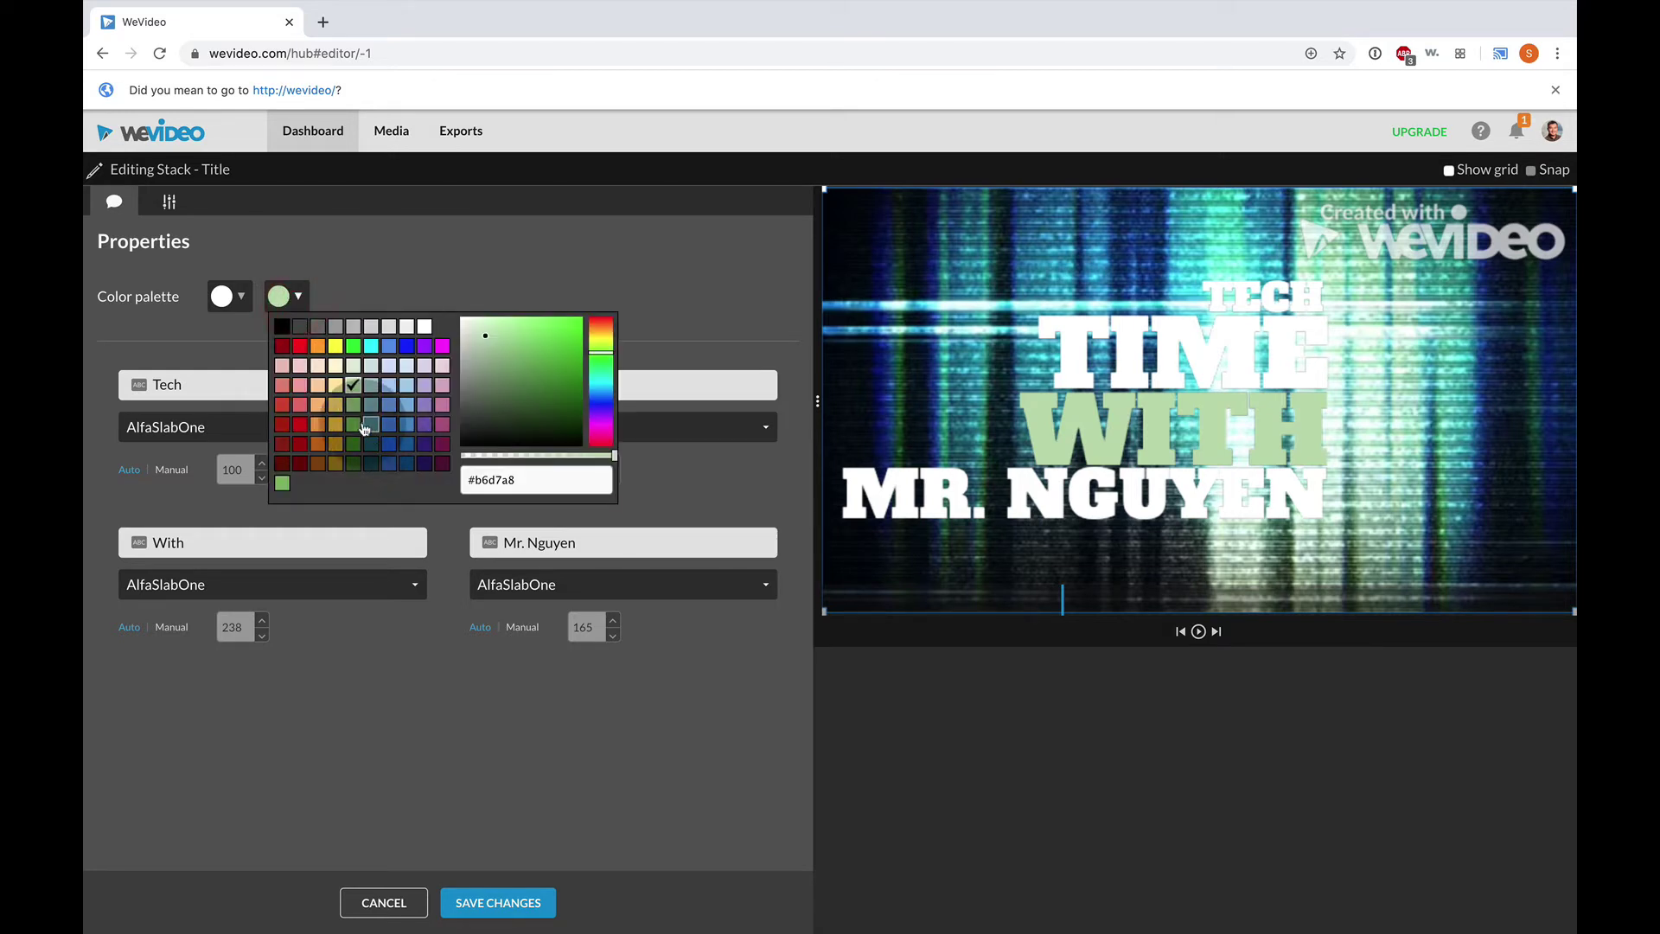
{"action": "left_click", "coordinate": [353, 421]}
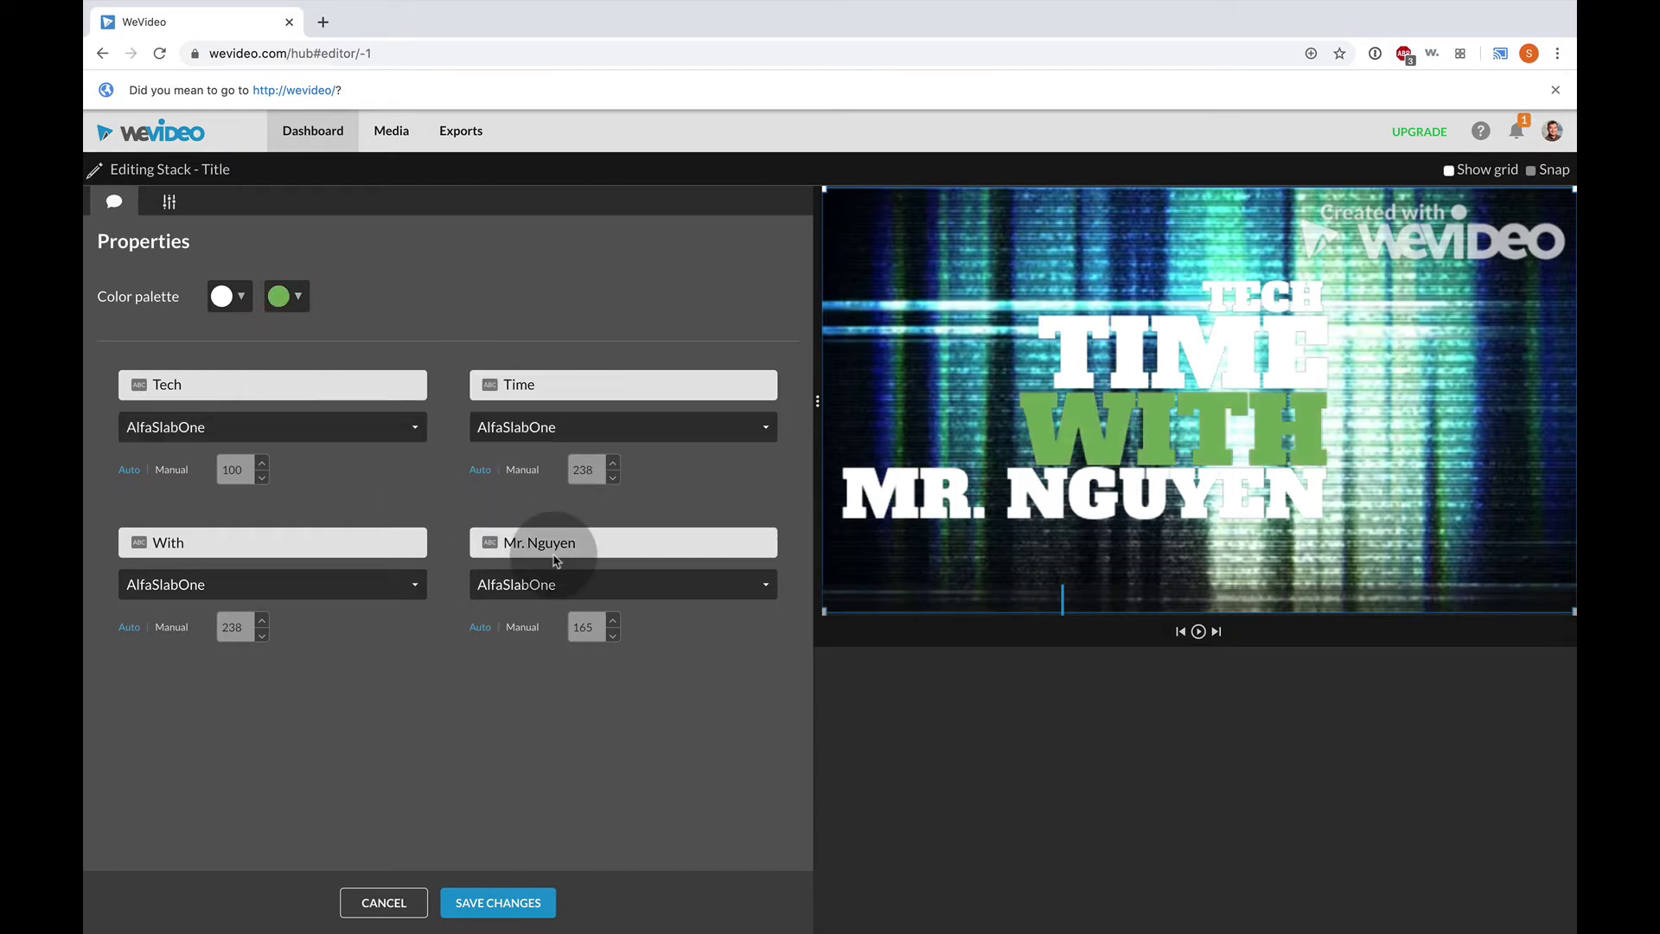
{"action": "left_click", "coordinate": [613, 754]}
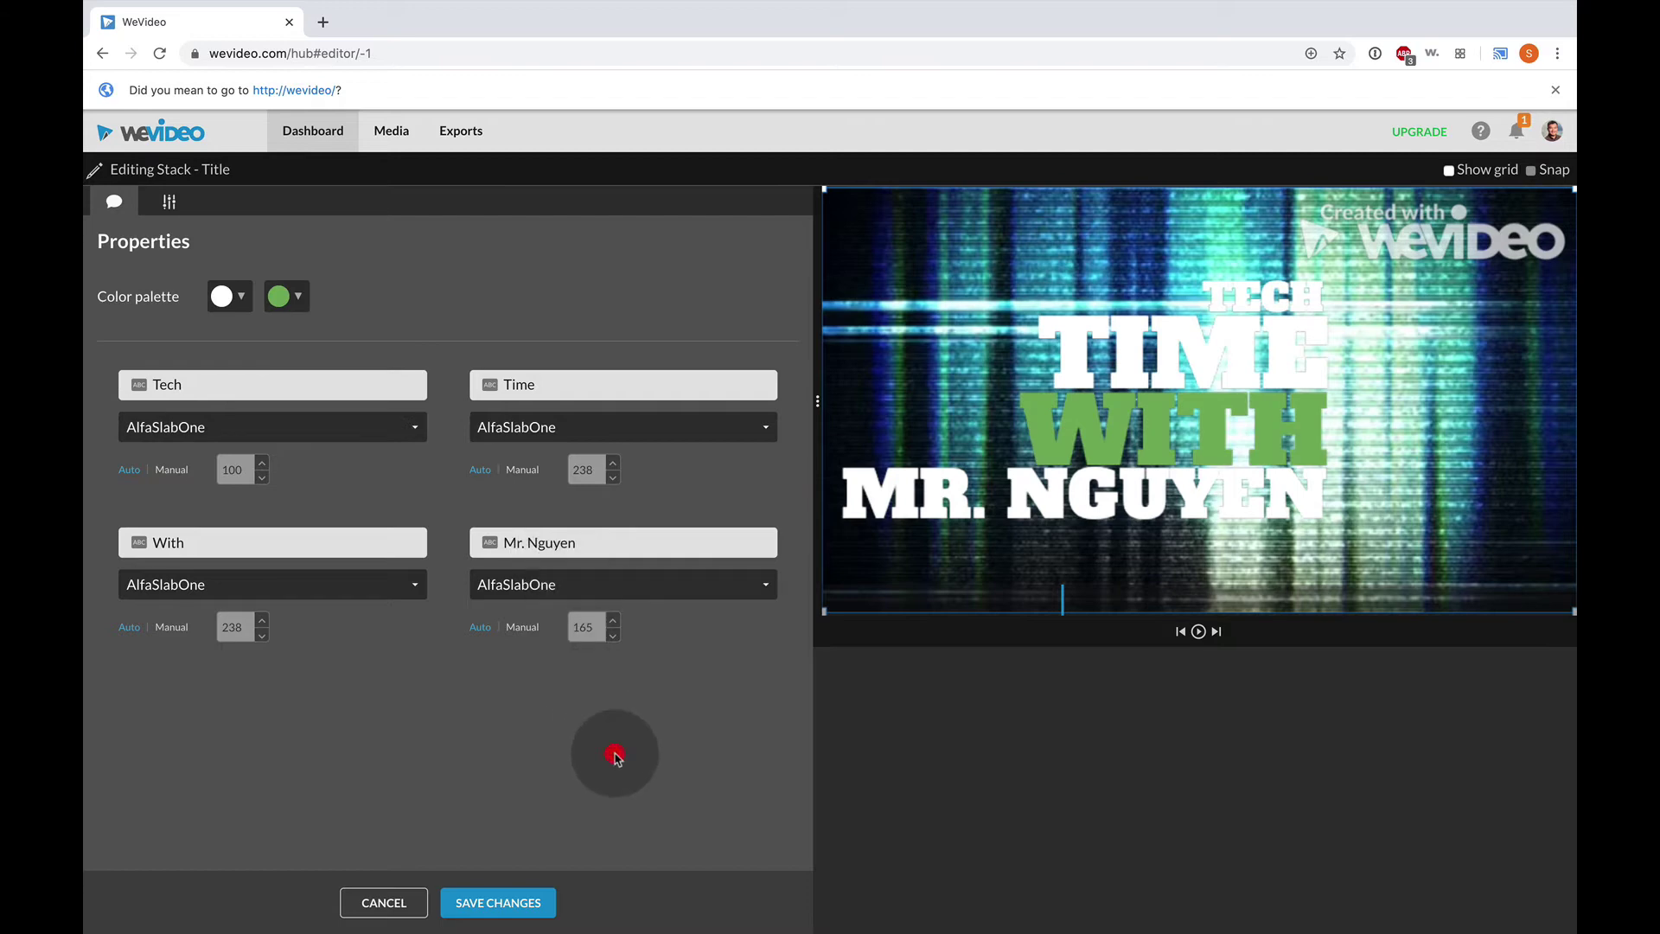
{"action": "left_click", "coordinate": [500, 904]}
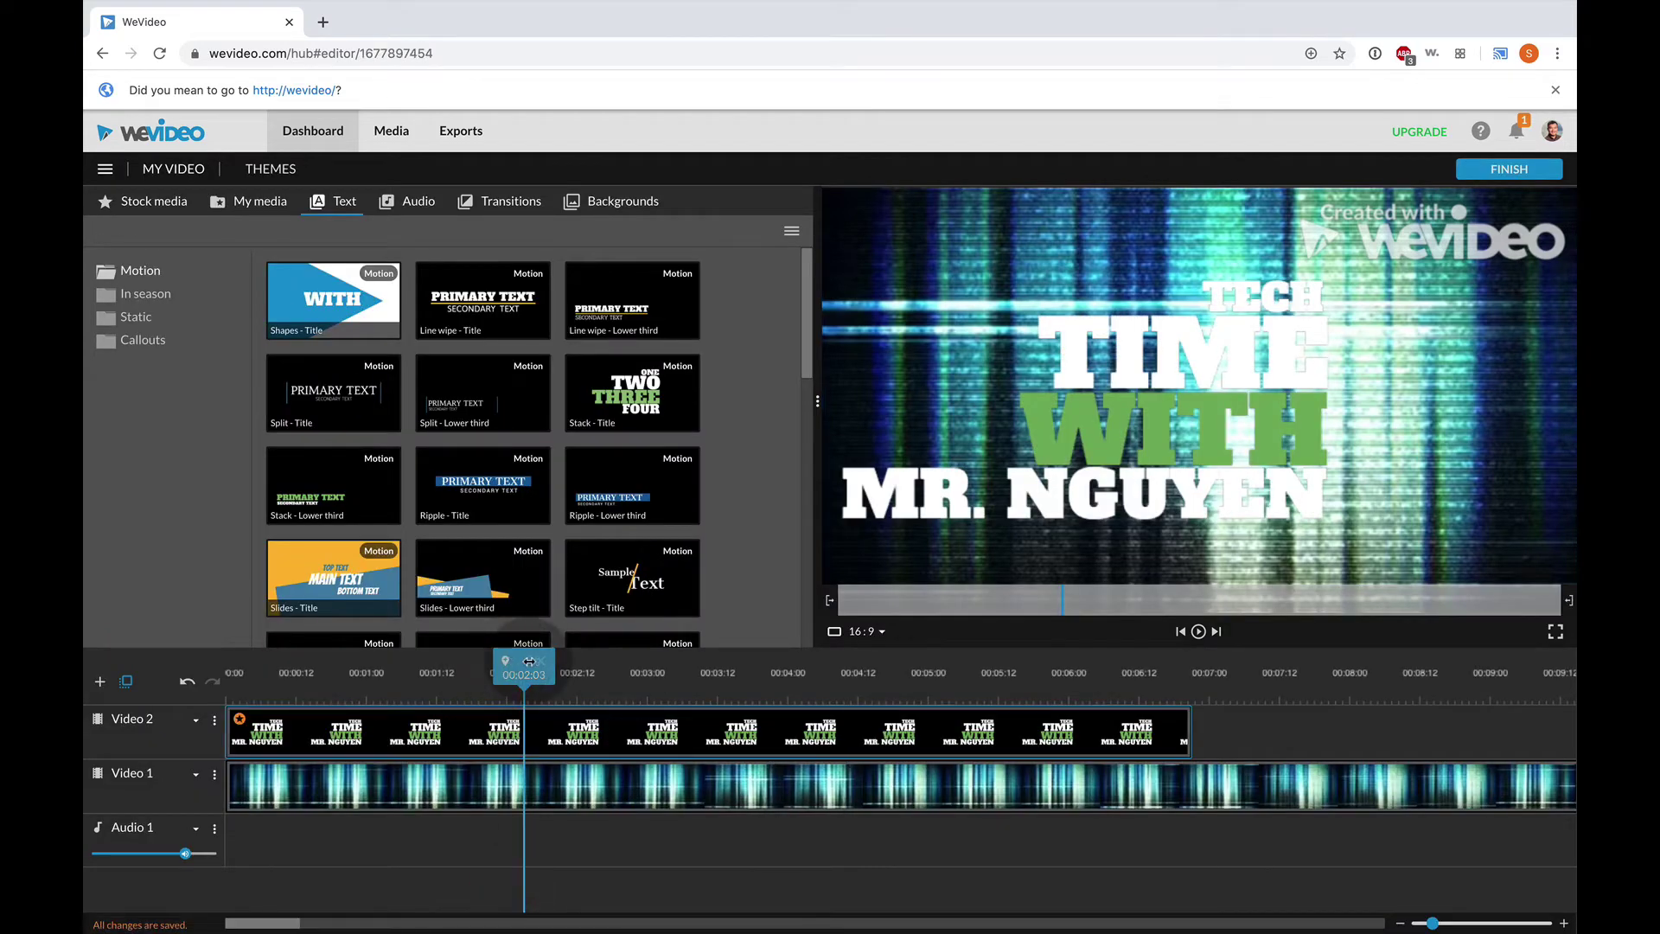
- Play the edited title over the background from the start of the timeline
{"action": "left_click_drag", "start_coordinate": [528, 662], "coordinate": [160, 674]}
{"action": "key", "text": "space"}
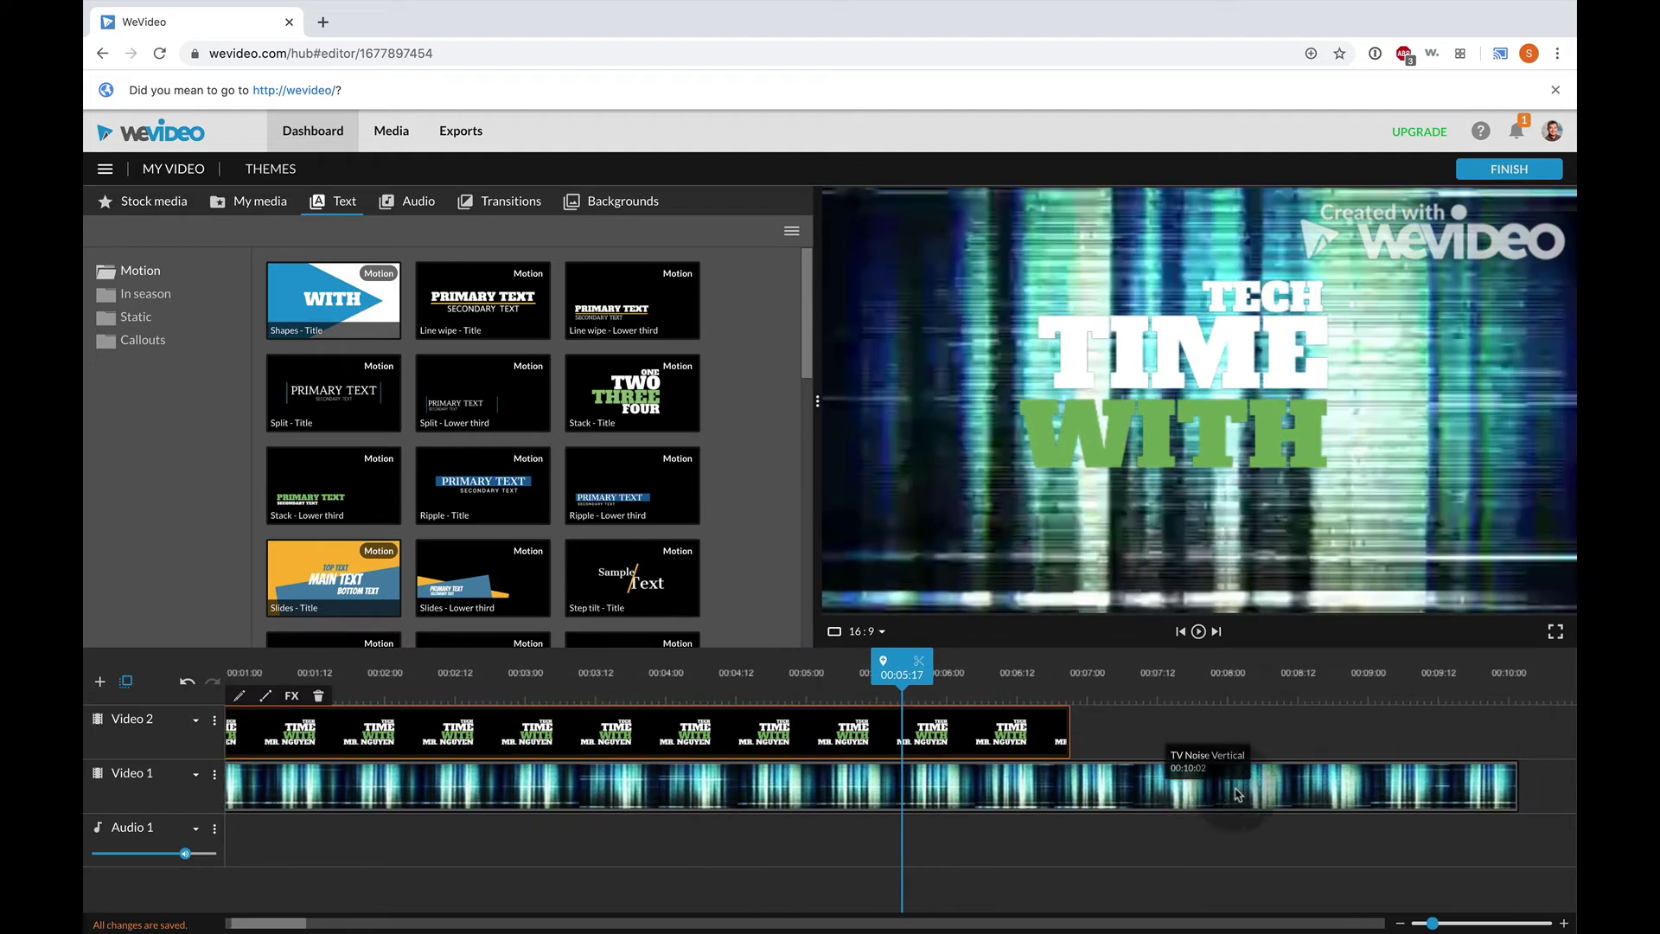
- Trim the end of the TV Noise Vertical clip on Video 1 to 00:06:22, matching the end of the Stack title
{"action": "left_click", "coordinate": [1427, 784]}
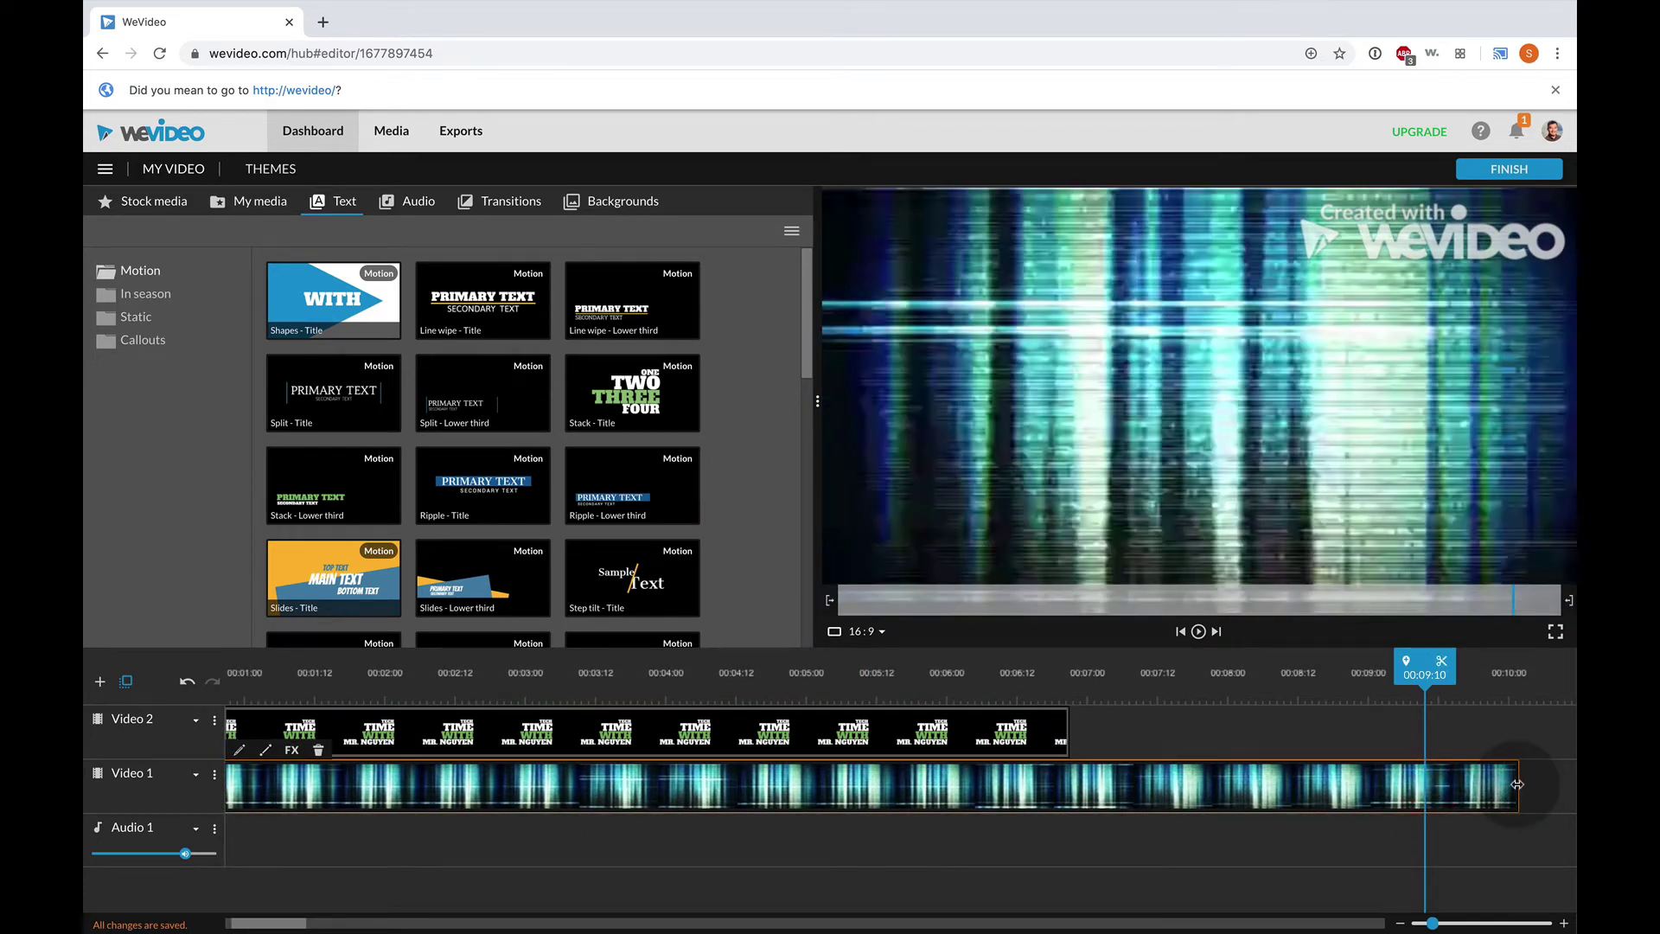
{"action": "left_click_drag", "start_coordinate": [1516, 785], "coordinate": [1063, 802]}
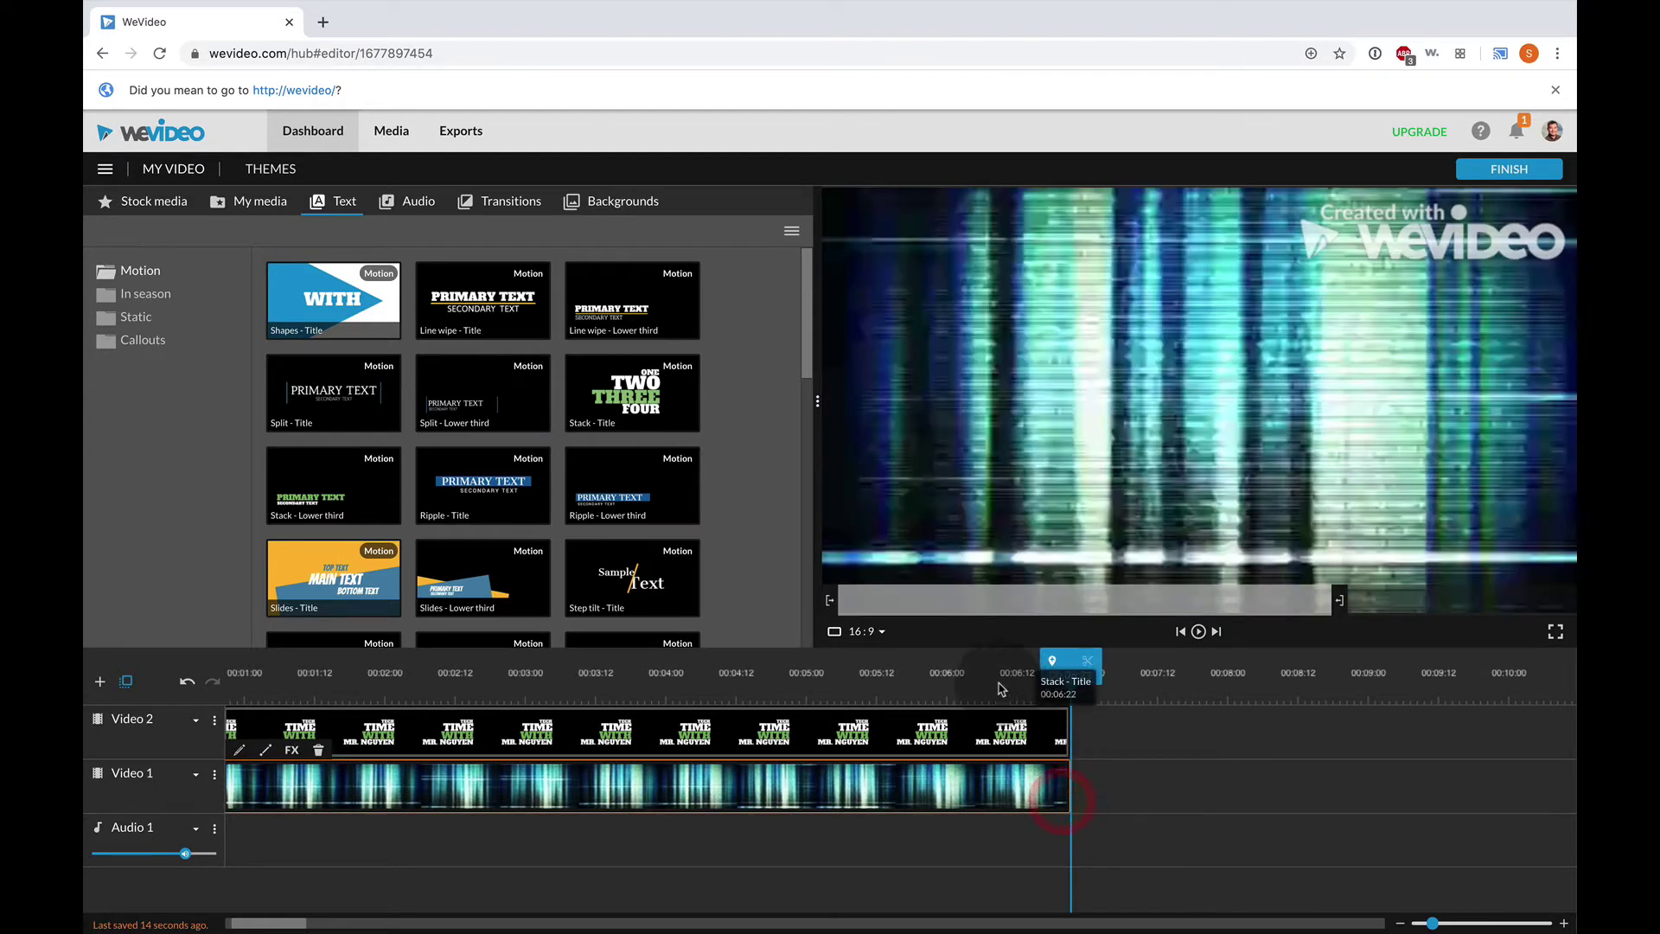
{"action": "mouse_move", "coordinate": [1070, 675]}
{"action": "left_mouse_down"}
{"action": "mouse_move", "coordinate": [970, 674]}
{"action": "mouse_move", "coordinate": [1070, 674]}
{"action": "left_mouse_up"}
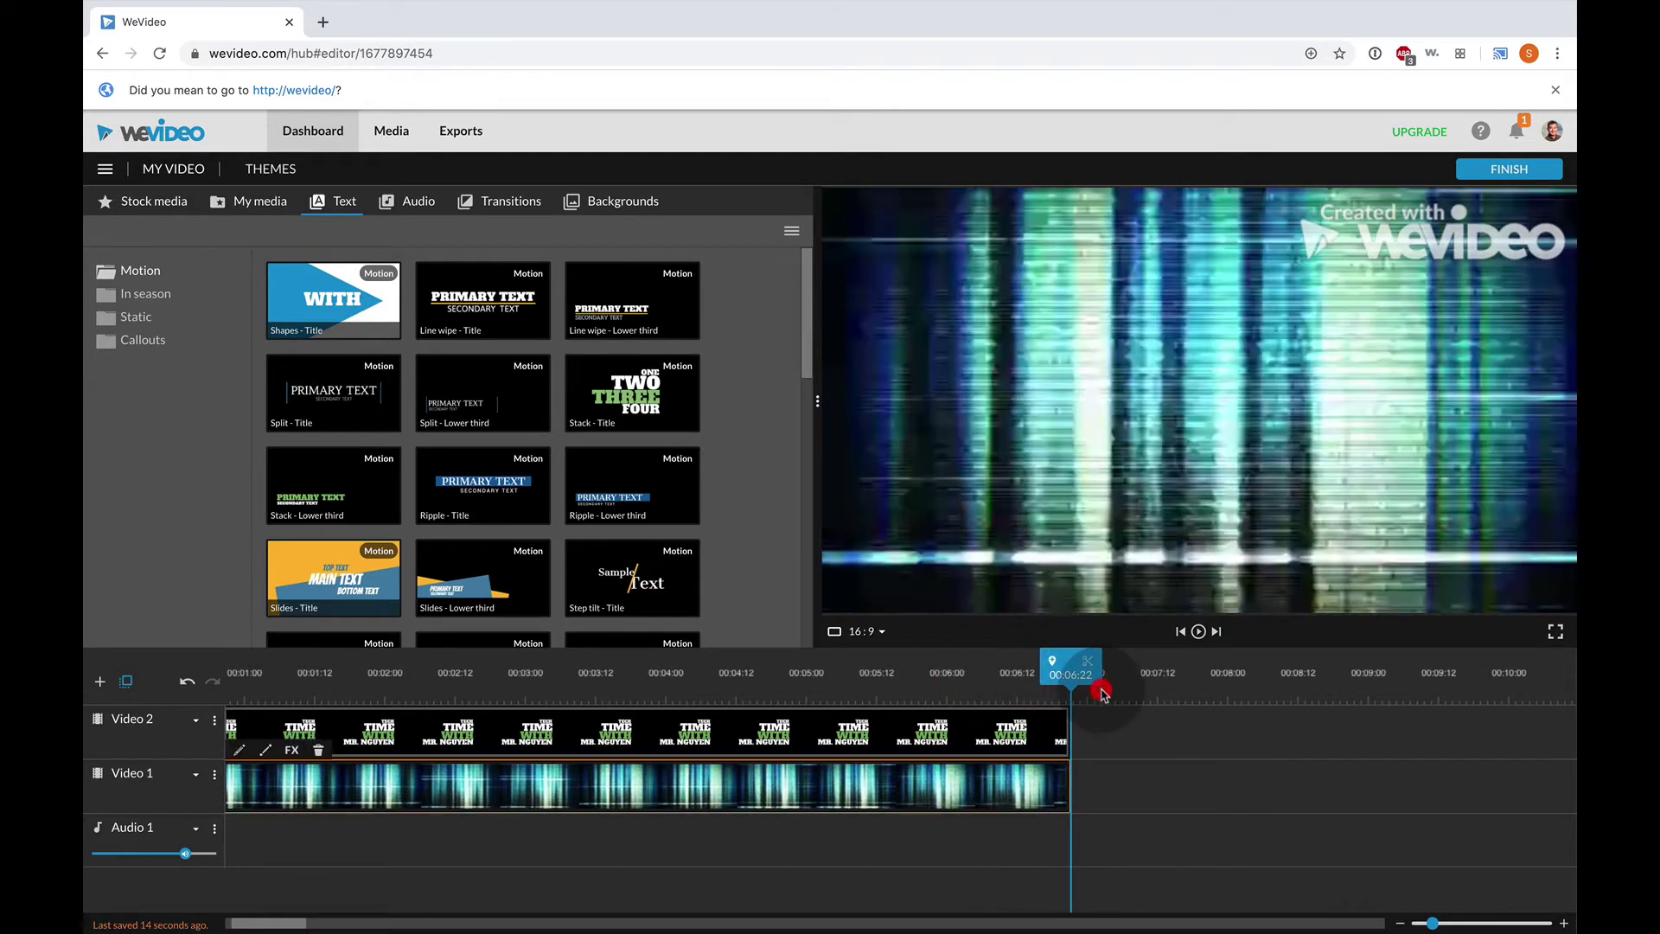
{"action": "left_click", "coordinate": [267, 841]}
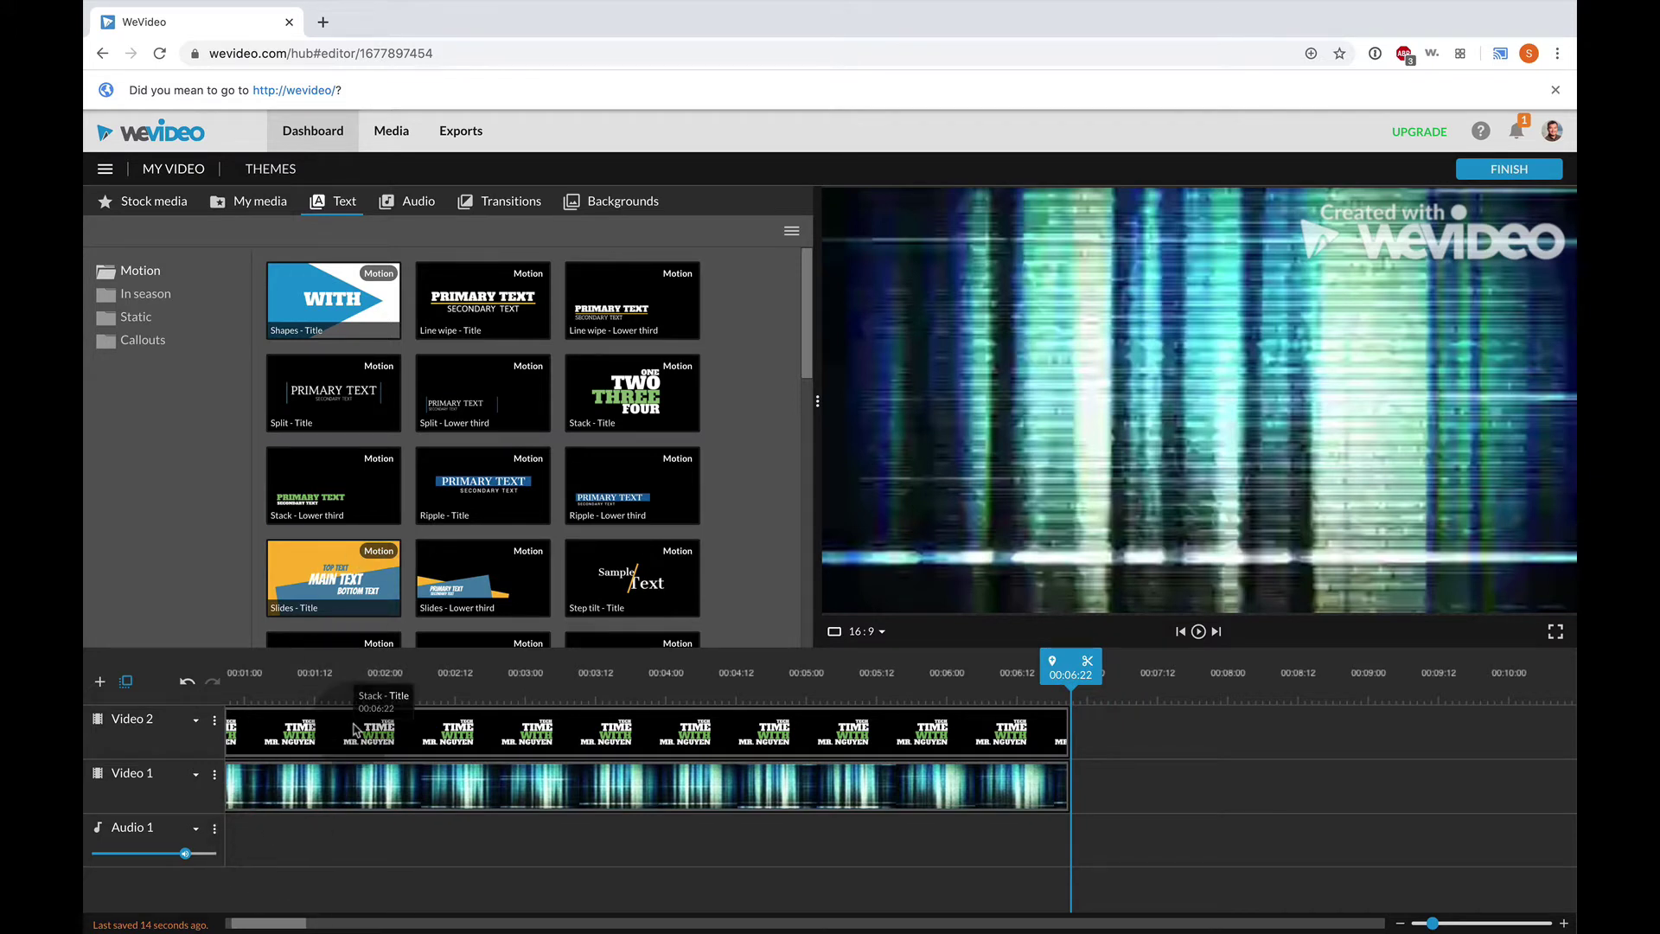
- Replace the stock media search term with "static" and run the search
{"action": "left_click", "coordinate": [174, 138]}
{"action": "left_click", "coordinate": [147, 203]}
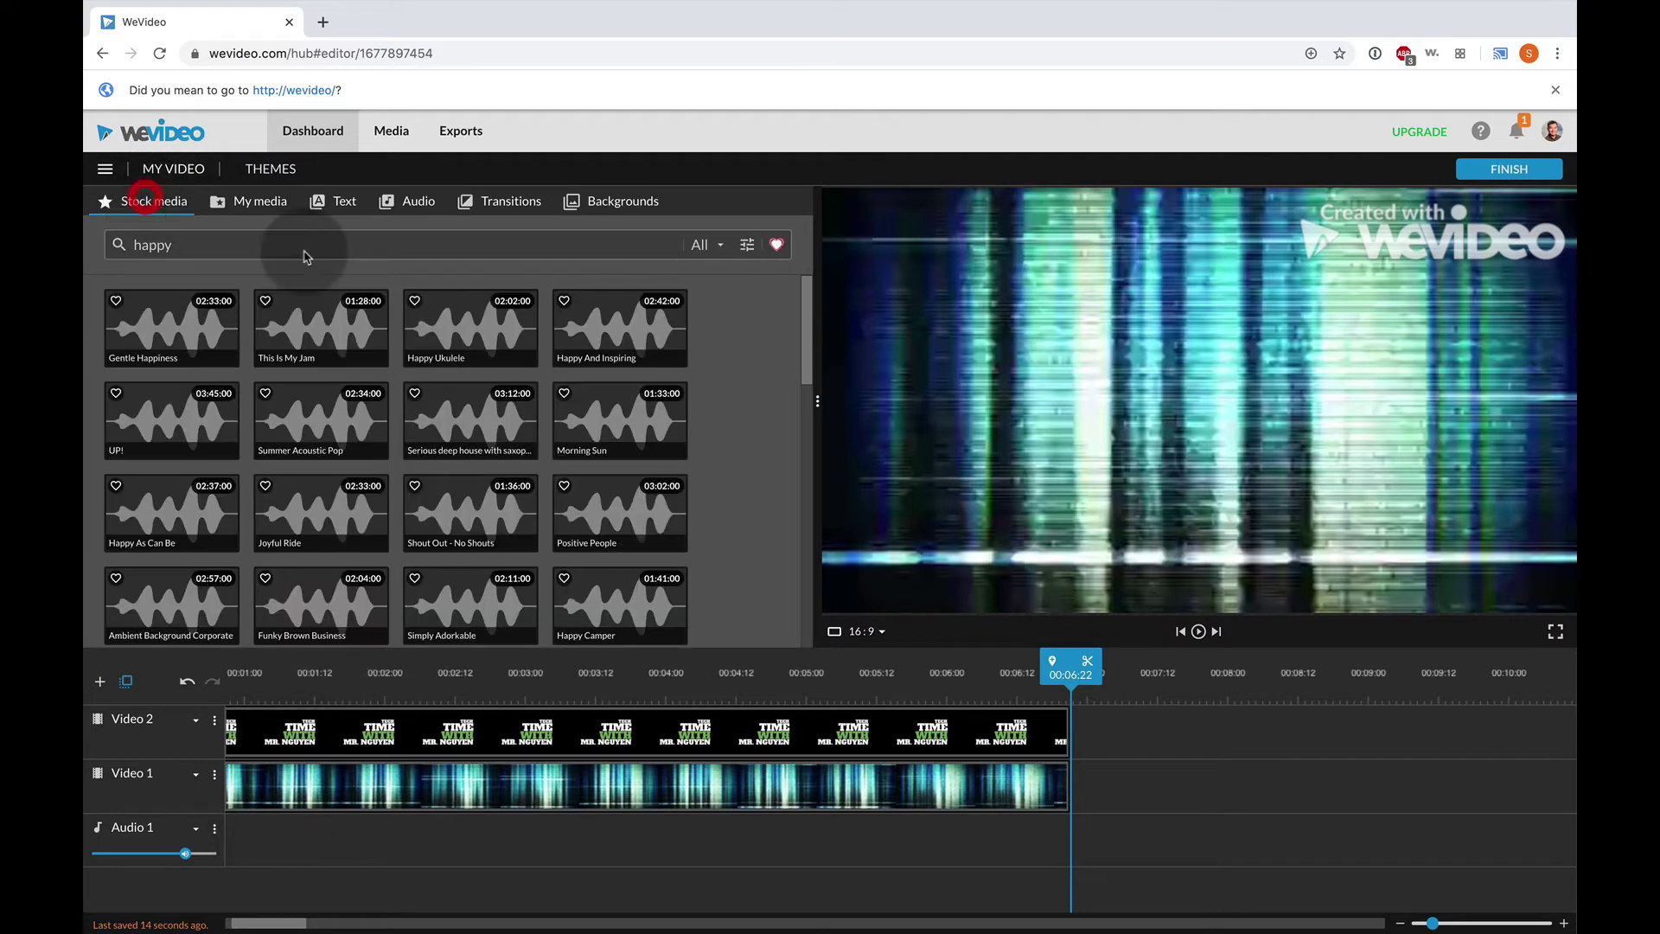
{"action": "left_click_drag", "start_coordinate": [466, 249], "coordinate": [84, 201]}
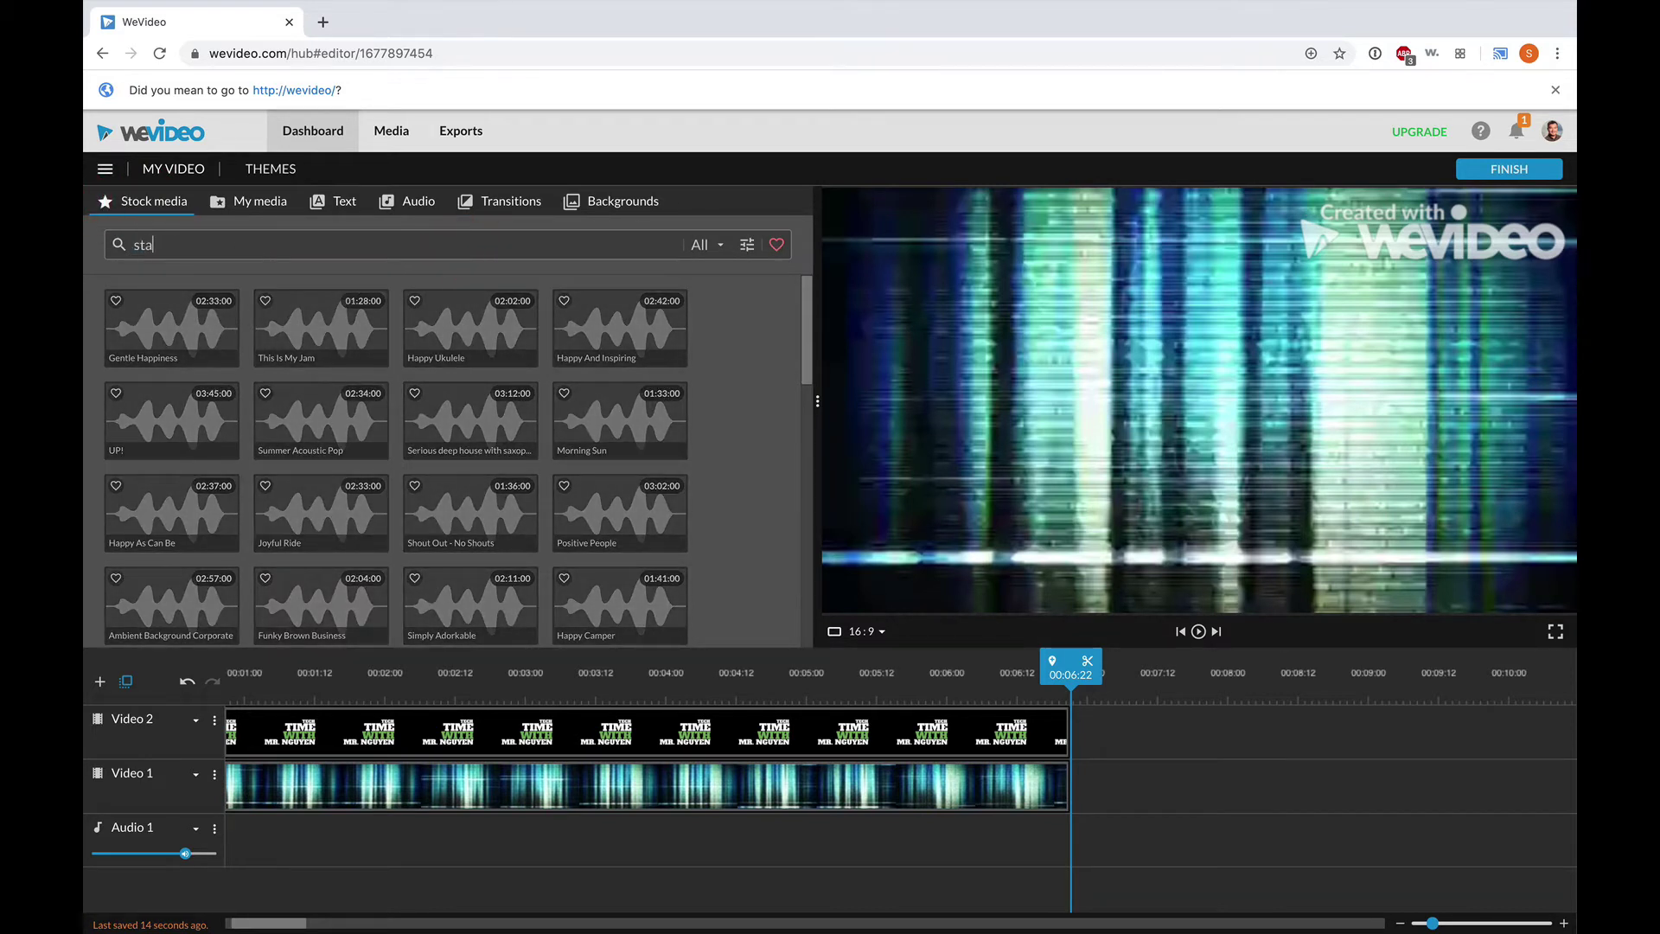
{"action": "type", "text": "static"}
{"action": "key", "text": "Return"}
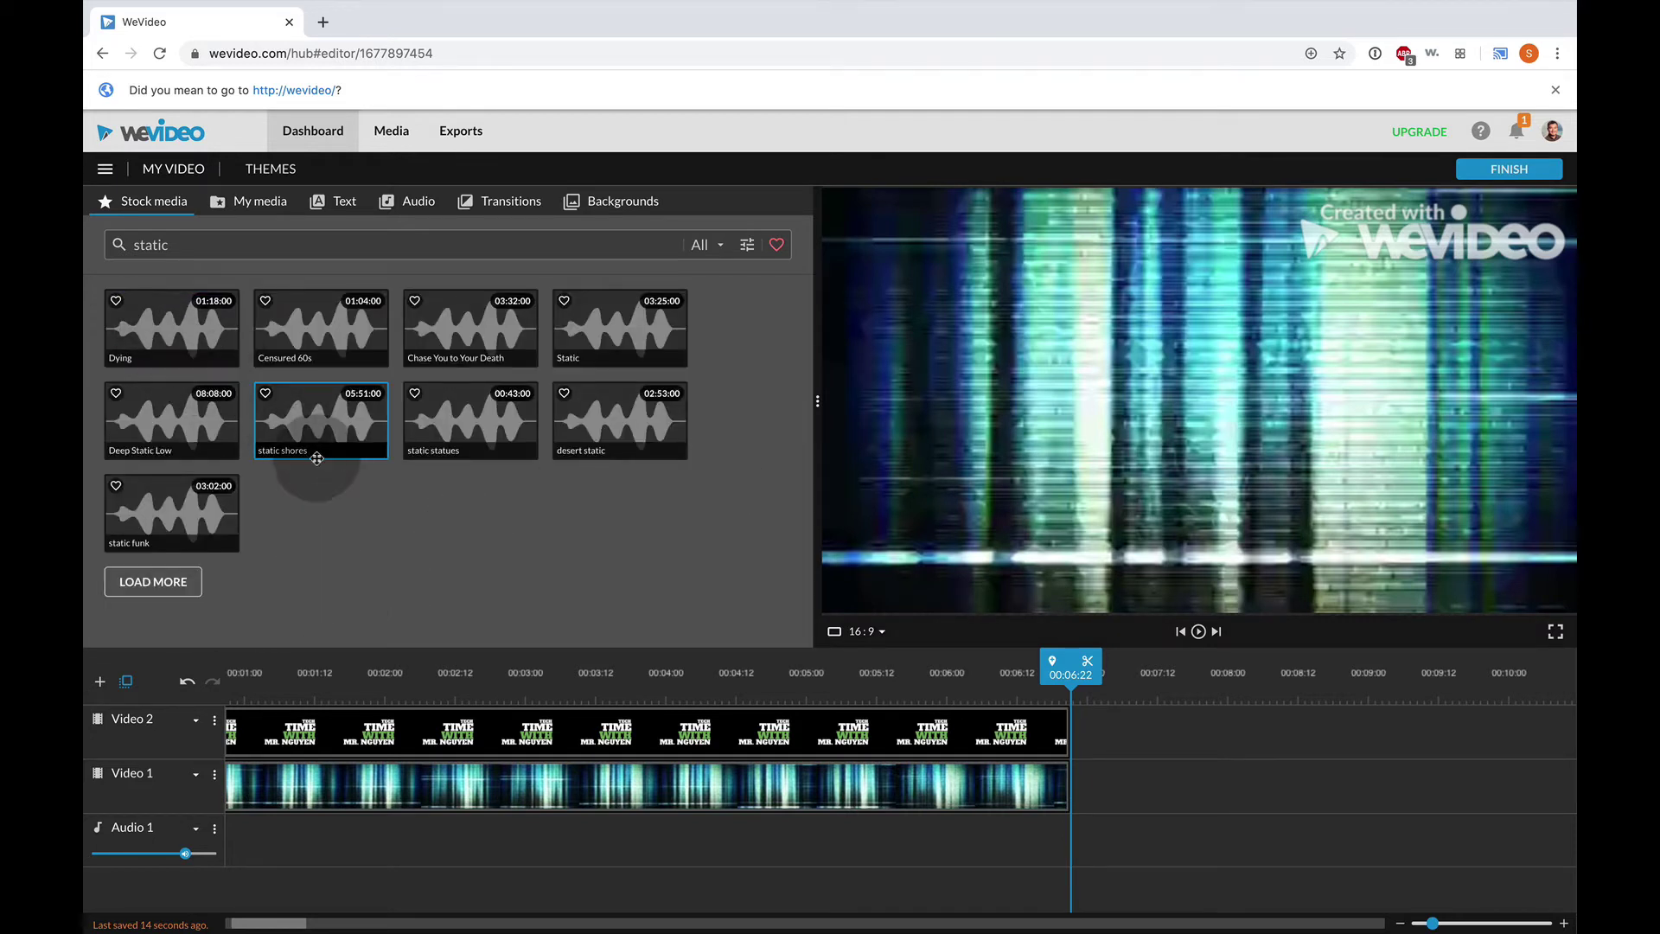
- Preview the Censured 60s and Static audio tracks from the stock search results
{"action": "left_click", "coordinate": [336, 320]}
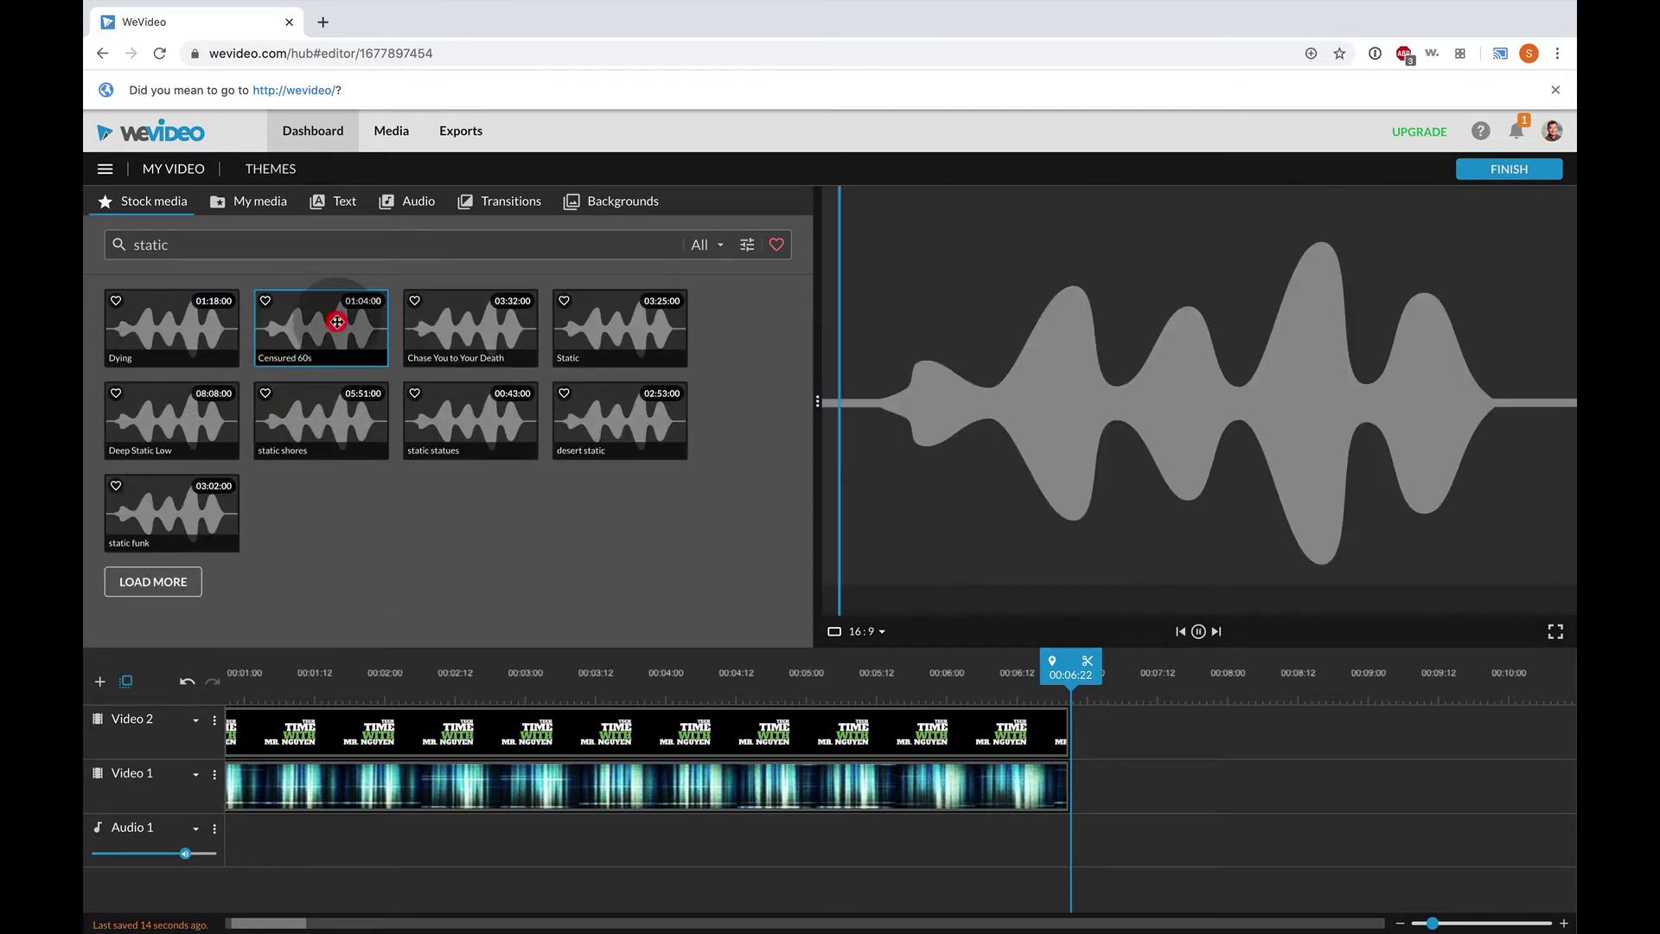
{"action": "left_click", "coordinate": [1200, 635]}
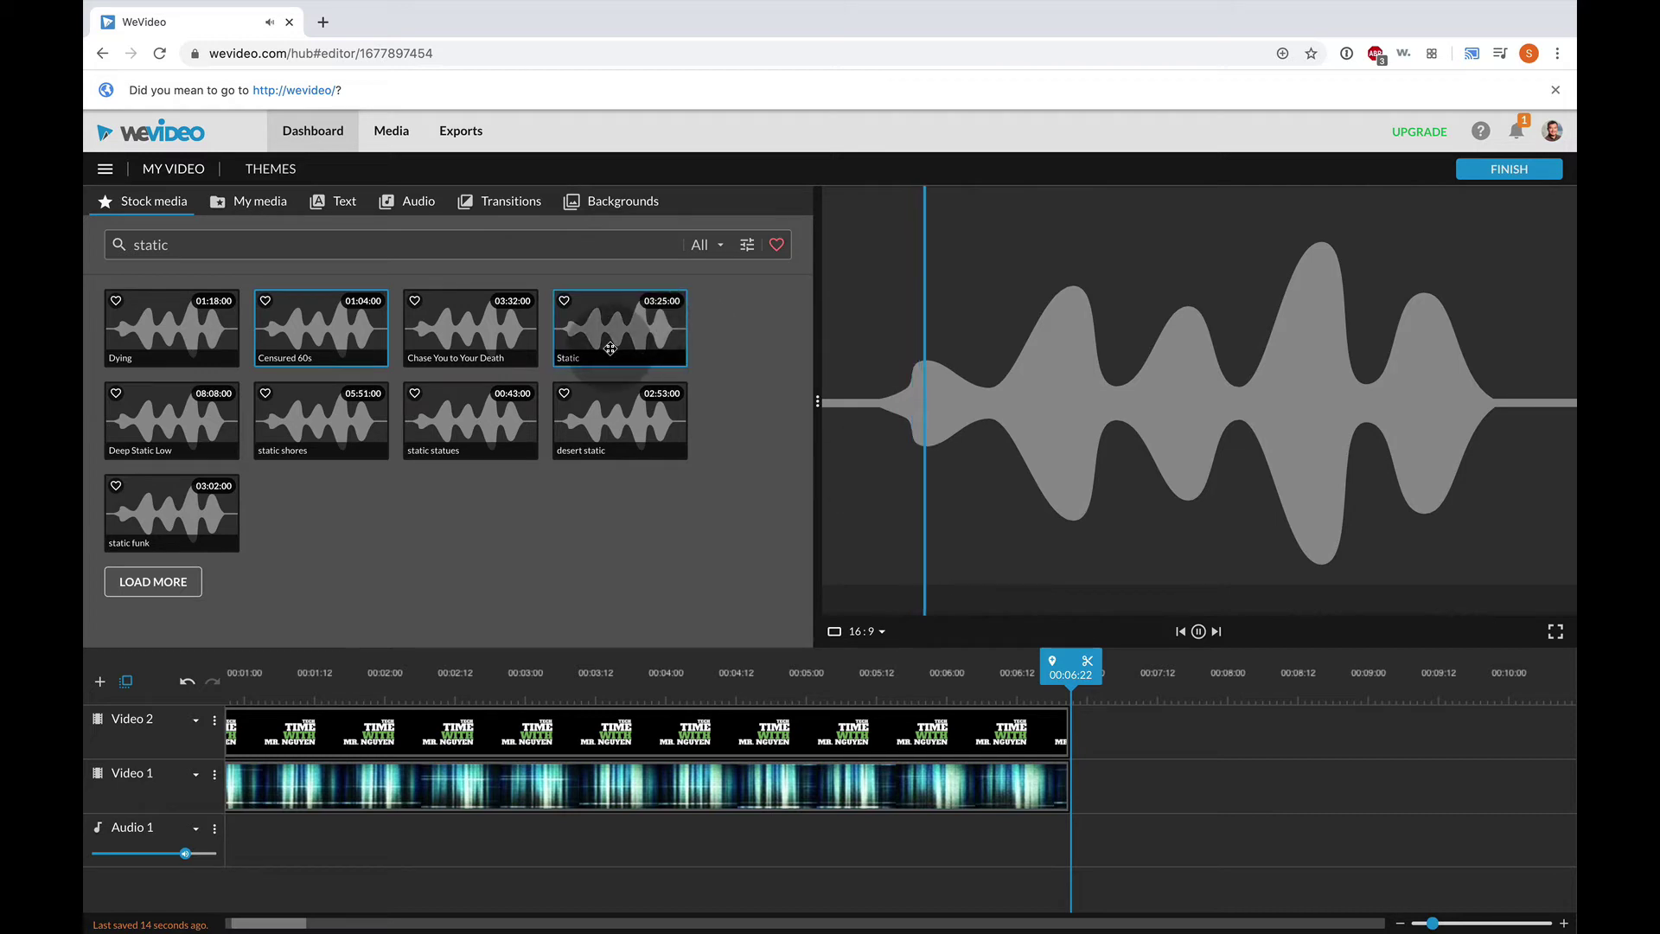
{"action": "left_click", "coordinate": [853, 494]}
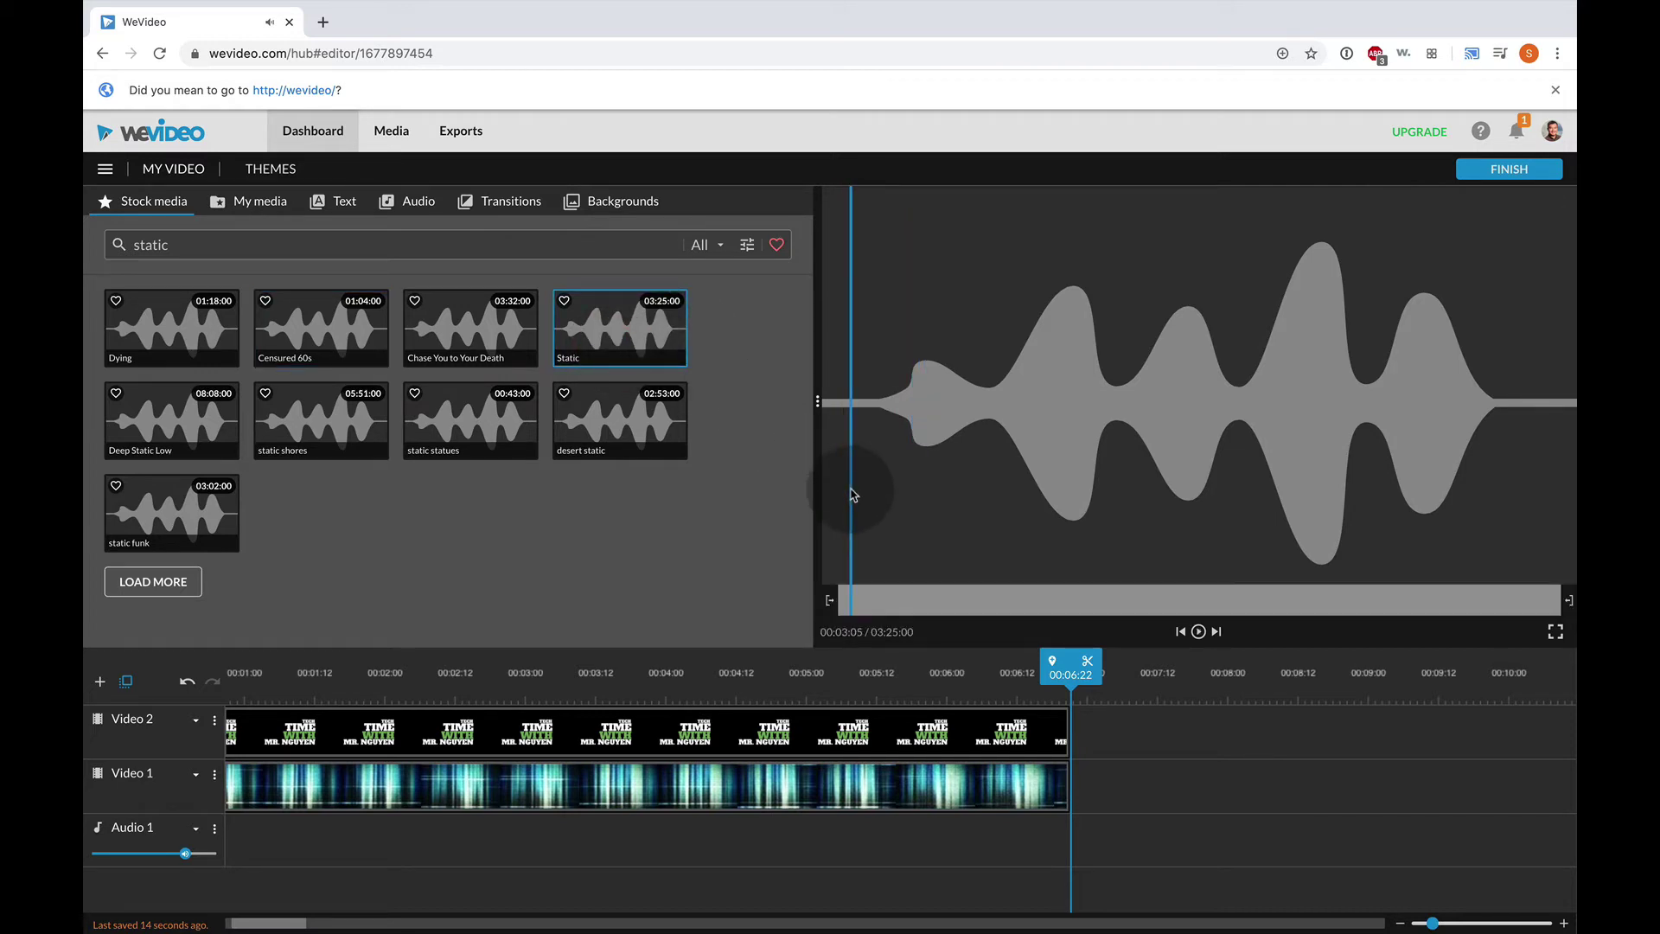
- Refine the "static" stock media search to sound effects only
{"action": "left_click", "coordinate": [748, 247]}
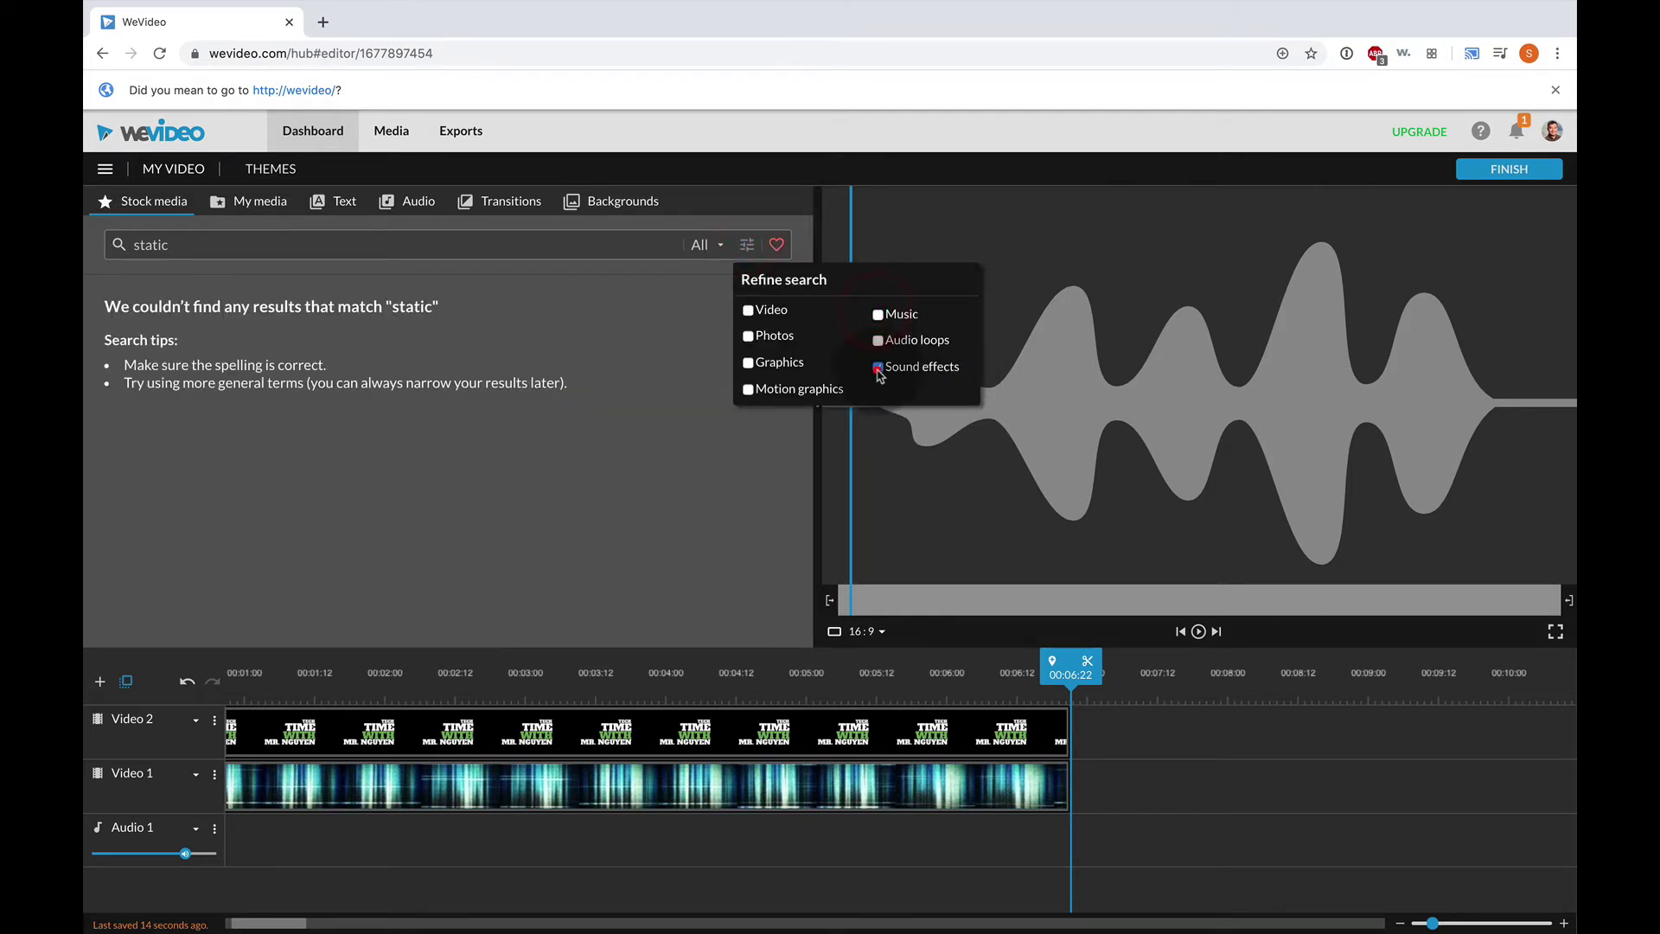
{"action": "left_click", "coordinate": [878, 367]}
{"action": "left_click", "coordinate": [739, 515]}
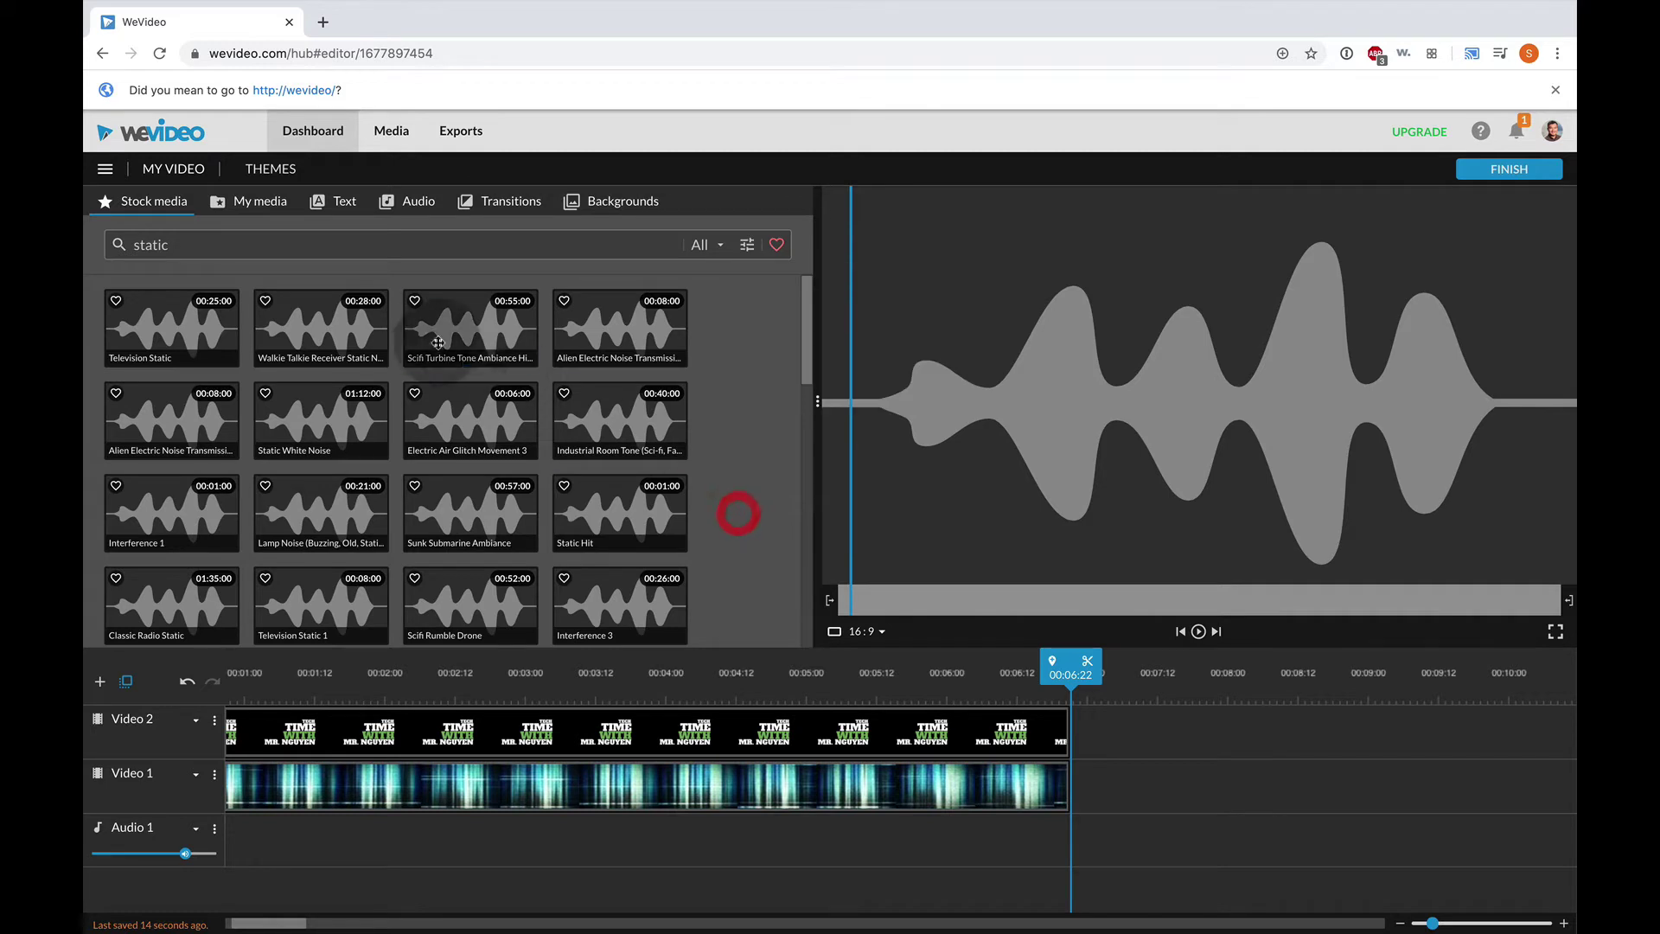
- Preview the Scifi Turbine Tone Ambiance, Alien Electric Noise Transmission and Static White Noise sound effects
{"action": "left_click", "coordinate": [441, 331]}
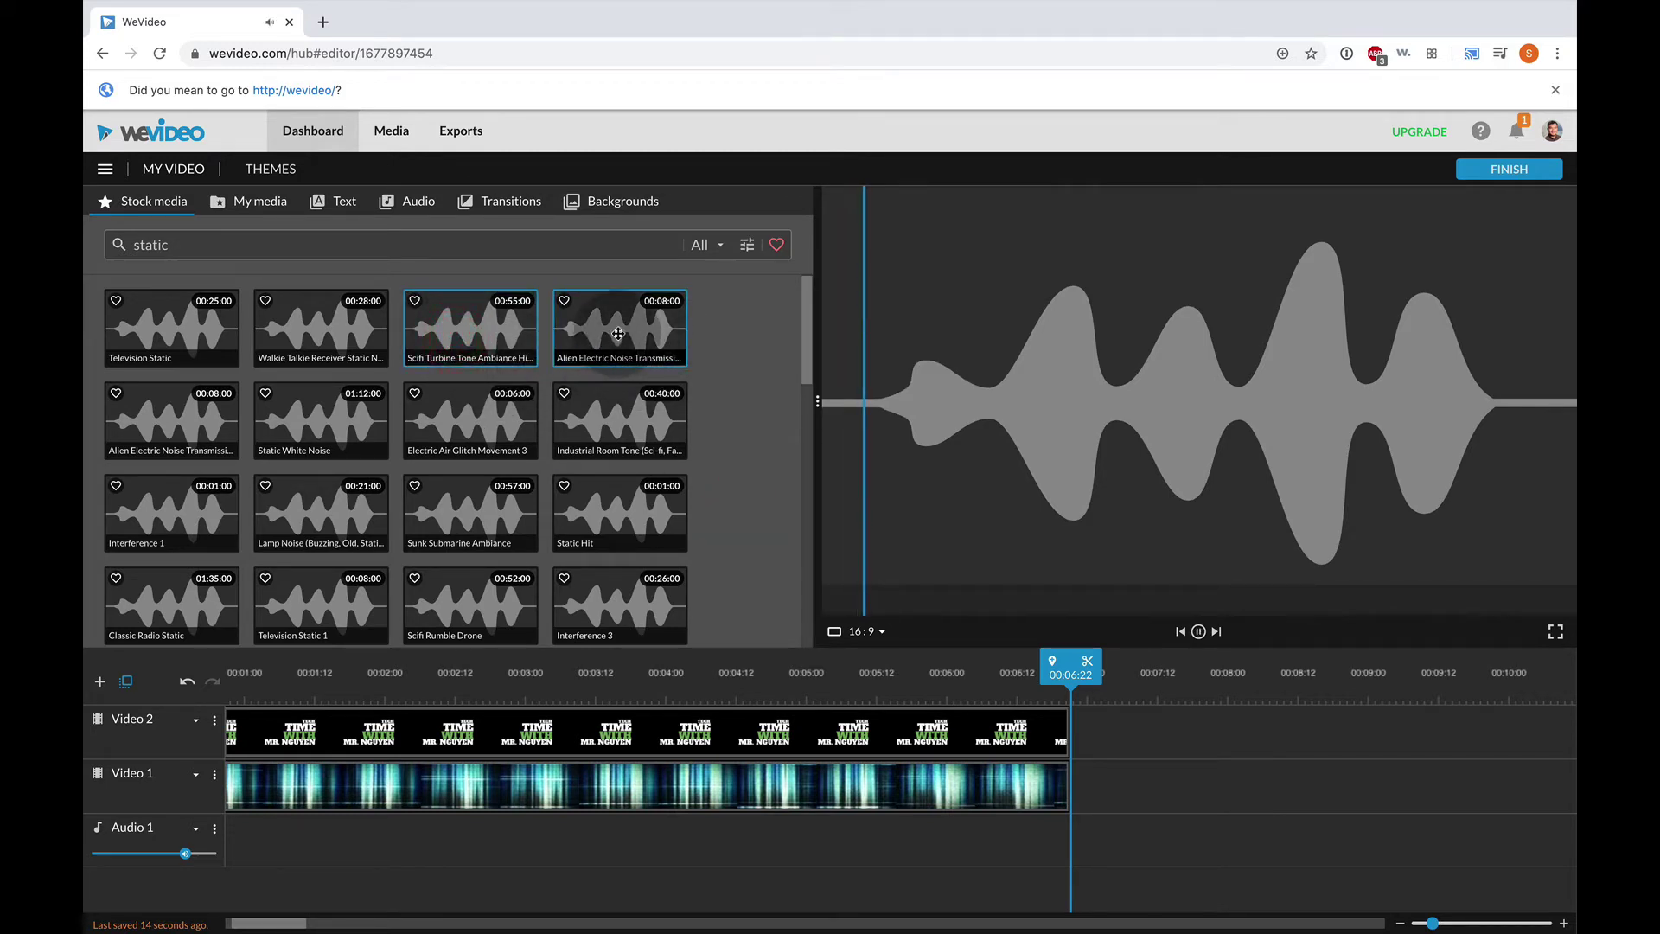
{"action": "left_click", "coordinate": [166, 426]}
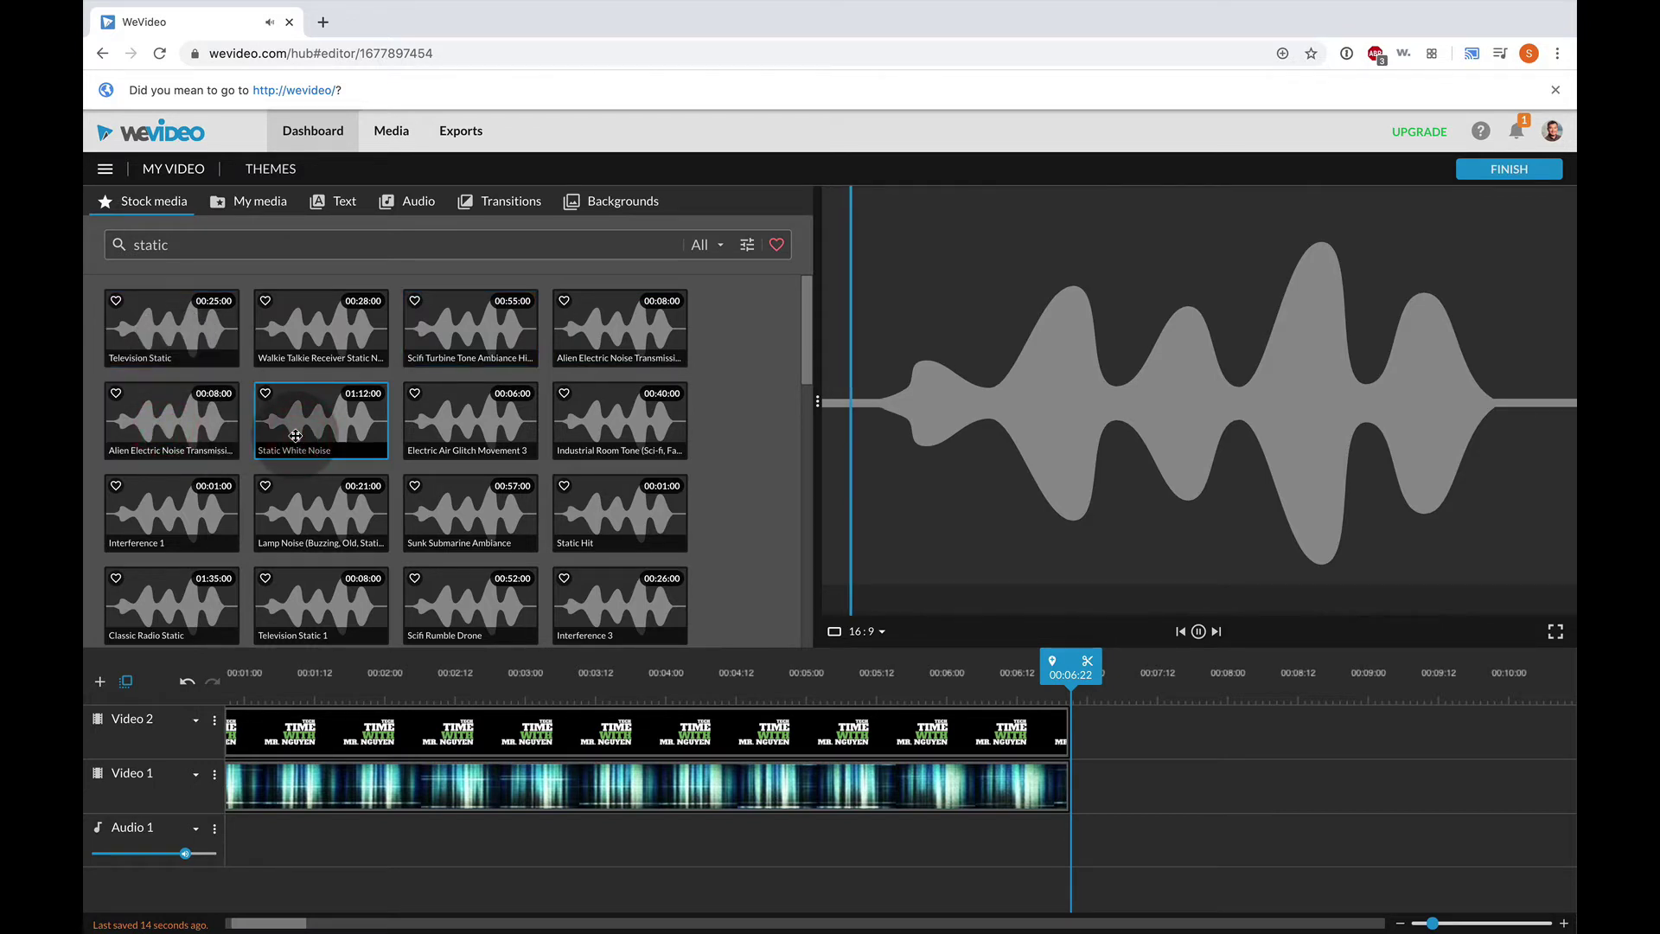
{"action": "key", "text": "space"}
- Place the Static White Noise sound effect on the Audio 1 track, starting at 00:00:00
{"action": "mouse_move", "coordinate": [313, 420]}
{"action": "left_mouse_down"}
{"action": "mouse_move", "coordinate": [242, 873]}
{"action": "mouse_move", "coordinate": [261, 841]}
{"action": "left_mouse_up"}
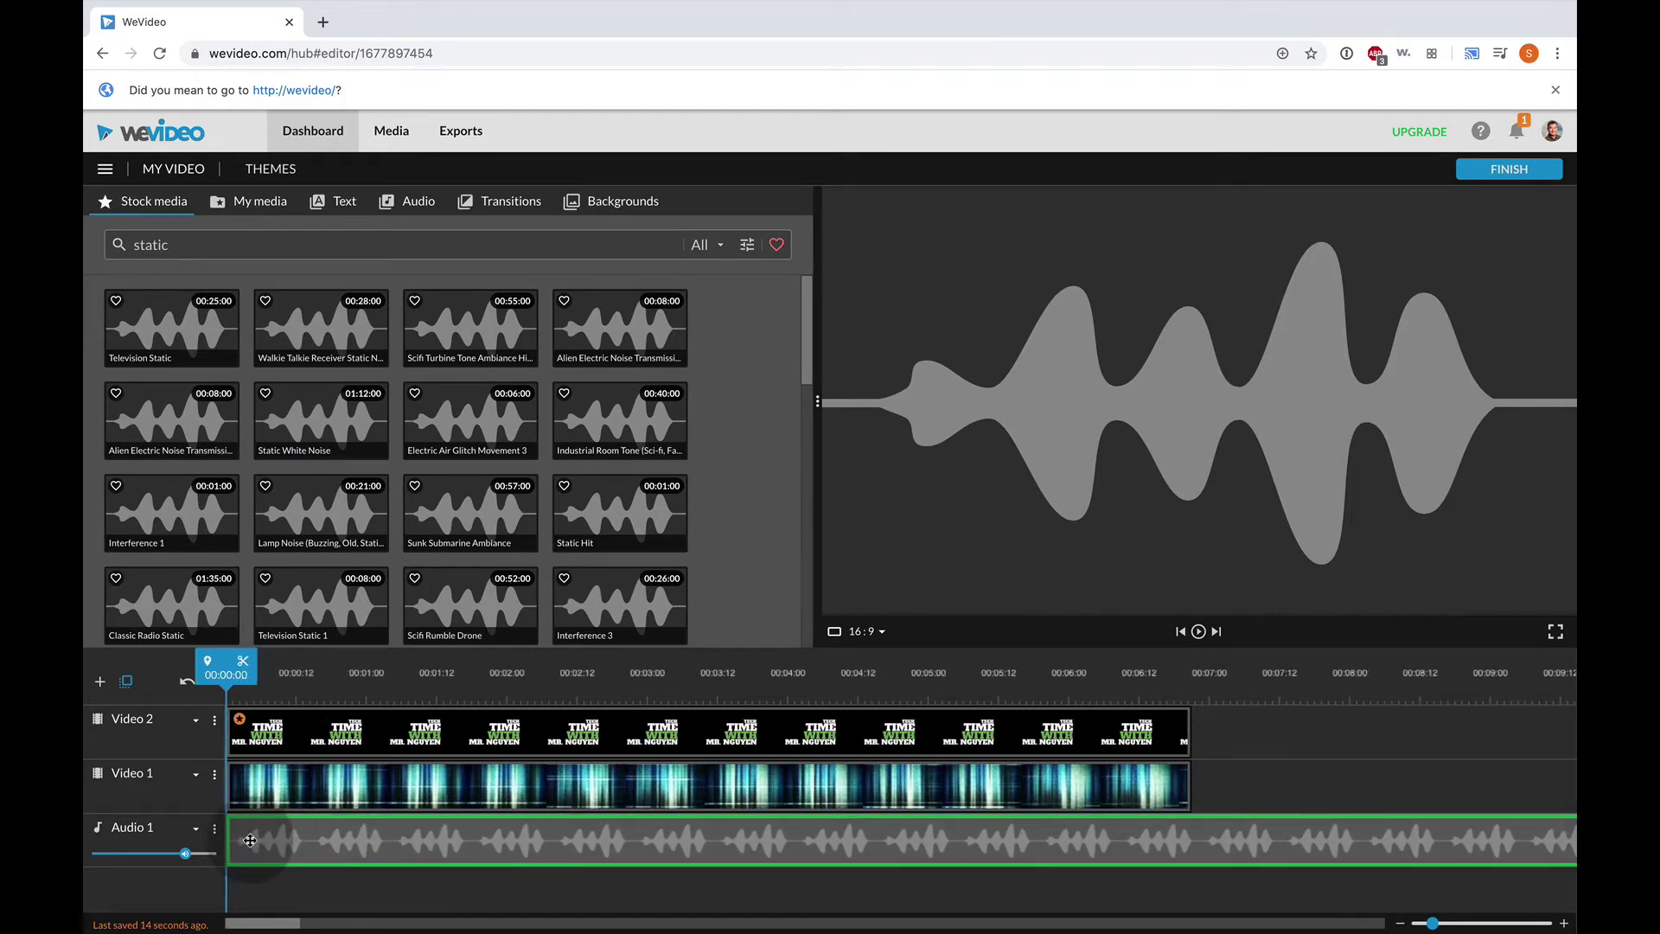
{"action": "left_click", "coordinate": [797, 867]}
- Trim the end of the Static White Noise clip on Audio 1 to 00:06:22, in line with the video clips
{"action": "scroll", "coordinate": [1211, 830], "scroll_direction": "right", "scroll_amount": 10}
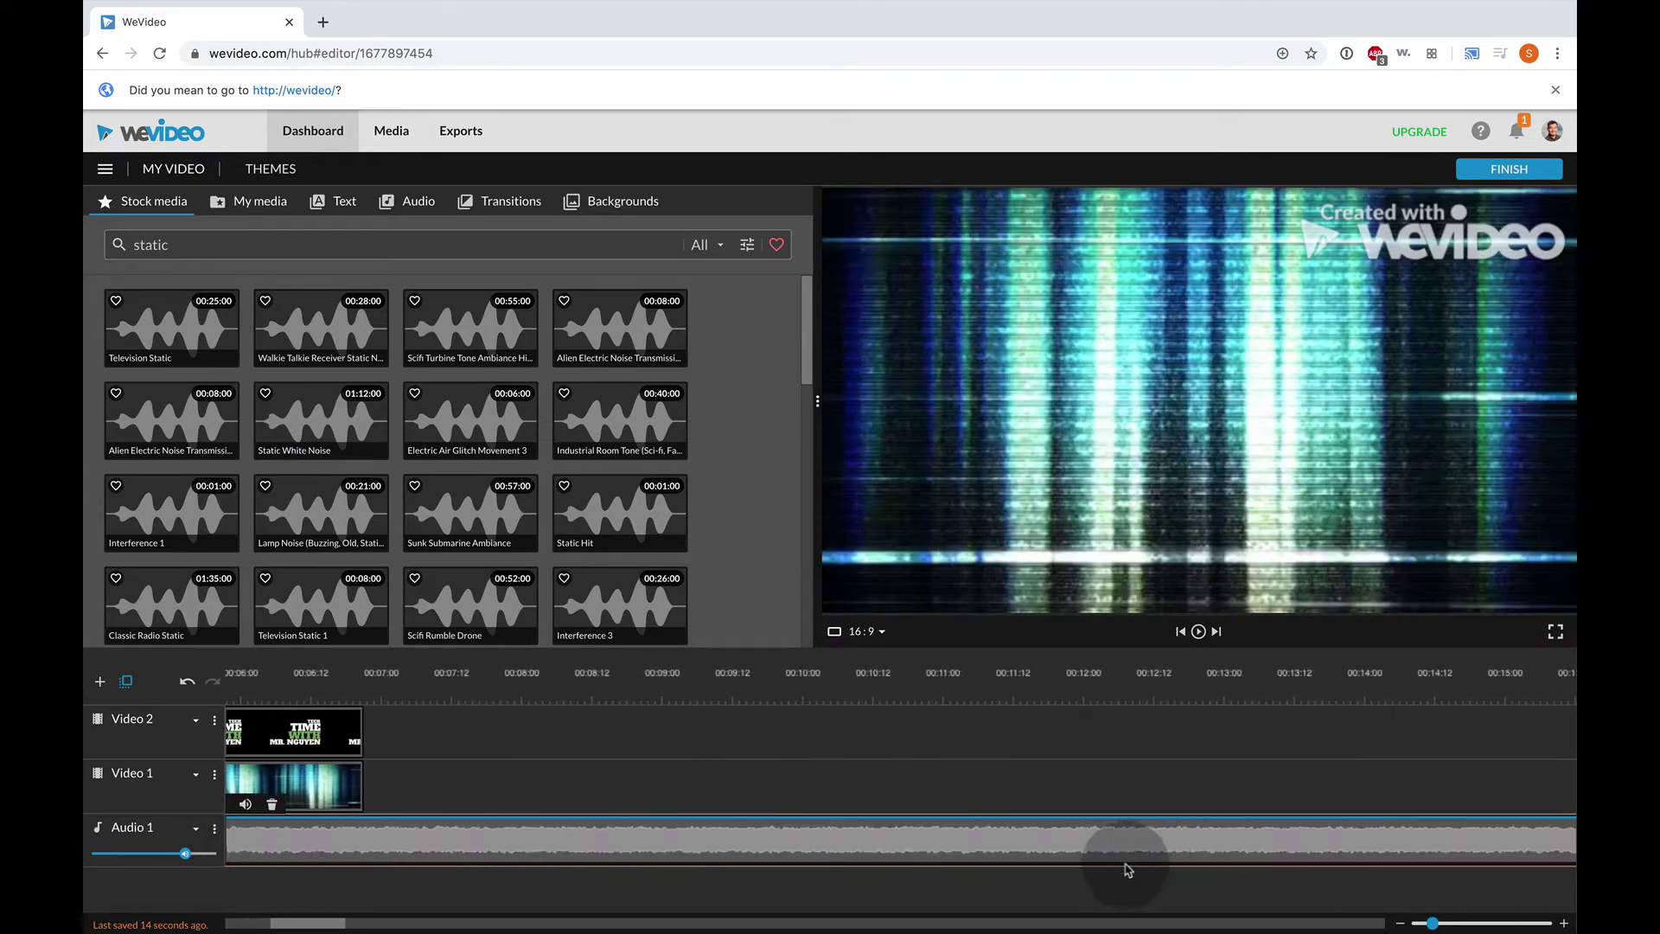
{"action": "left_click", "coordinate": [1433, 923]}
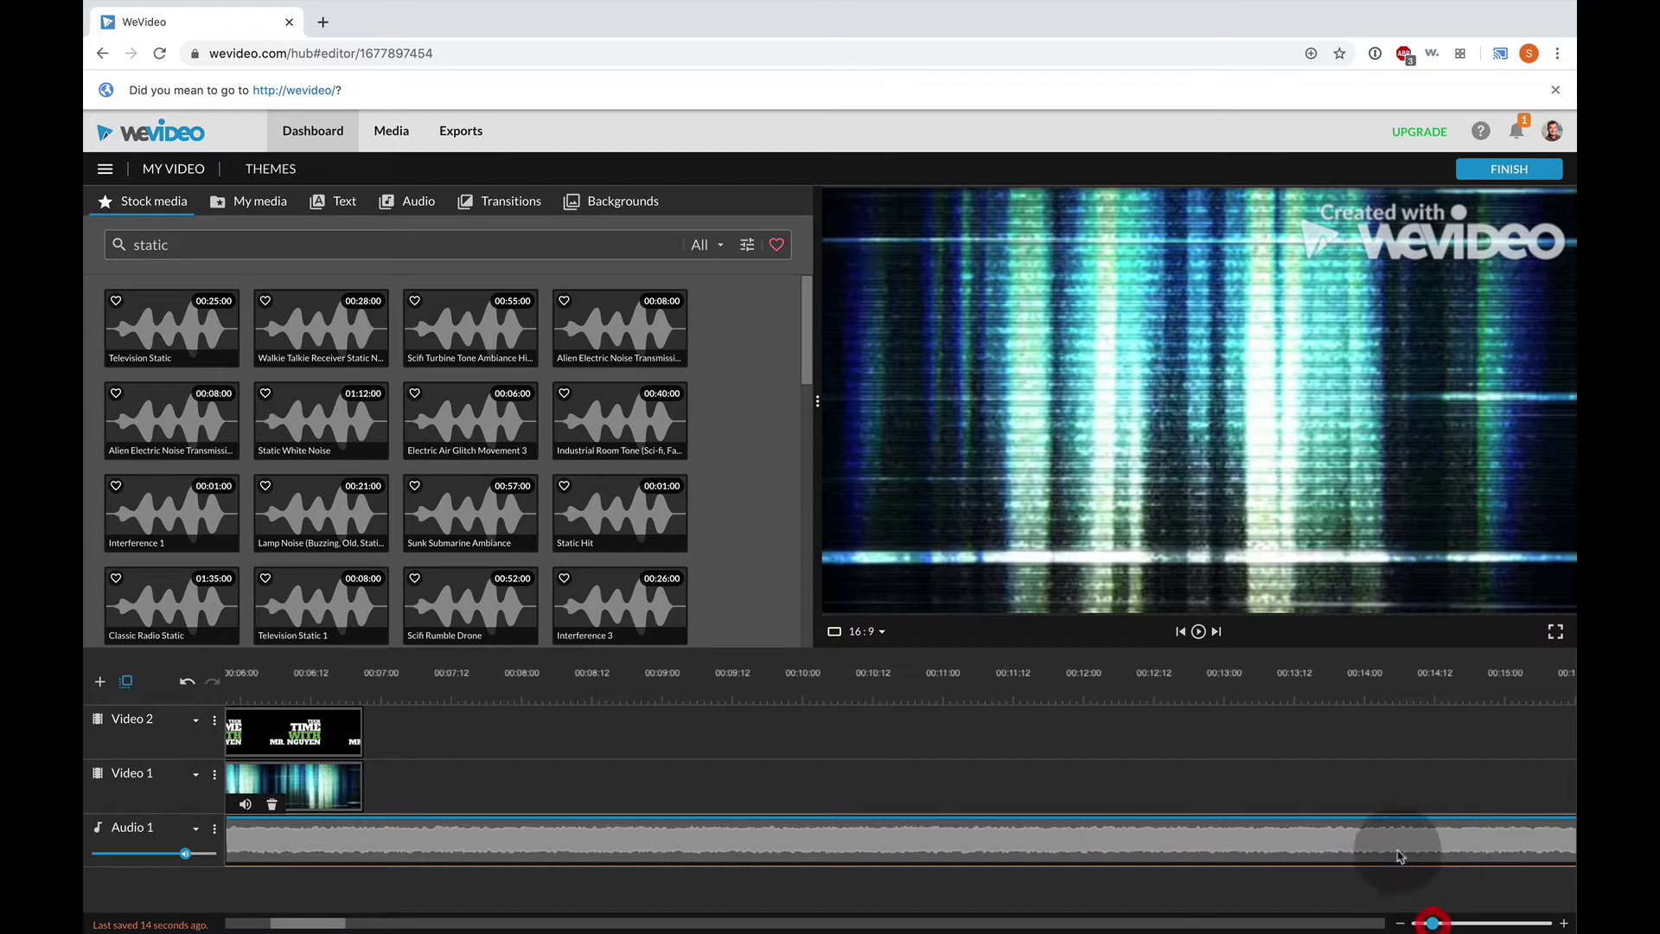
{"action": "left_click", "coordinate": [1432, 927]}
{"action": "left_click_drag", "start_coordinate": [1432, 924], "coordinate": [1393, 924]}
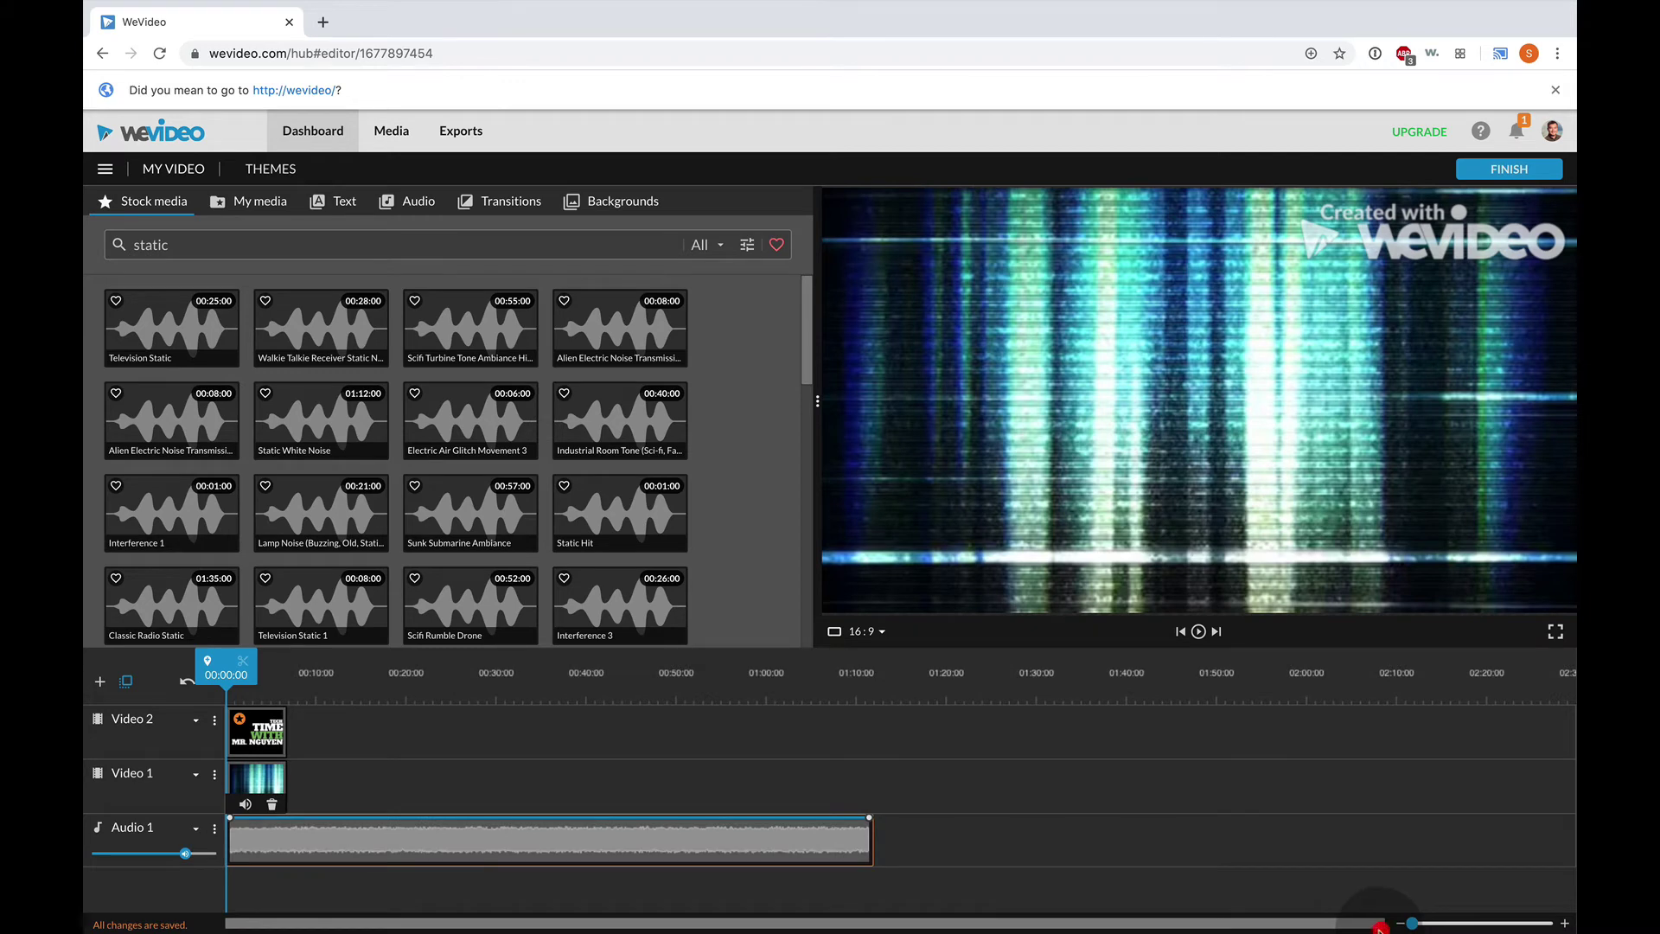
{"action": "left_click_drag", "start_coordinate": [867, 834], "coordinate": [280, 822]}
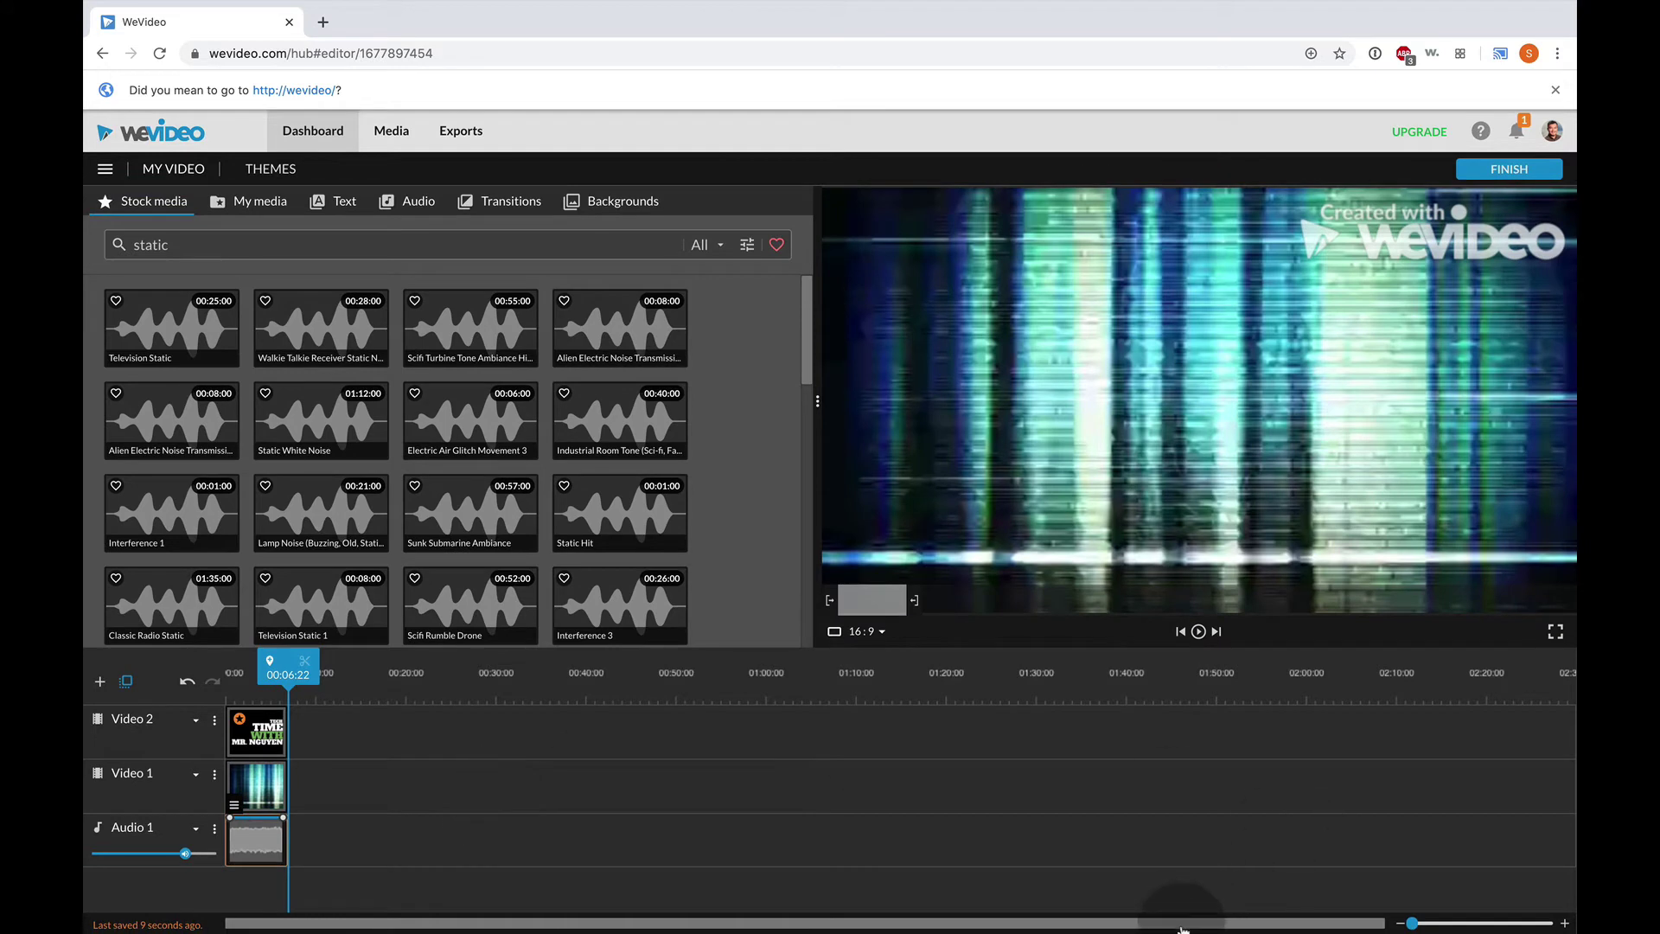
- Play the title, background and static sound together from the start of the timeline, and pause before the clips end
{"action": "left_click", "coordinate": [880, 923]}
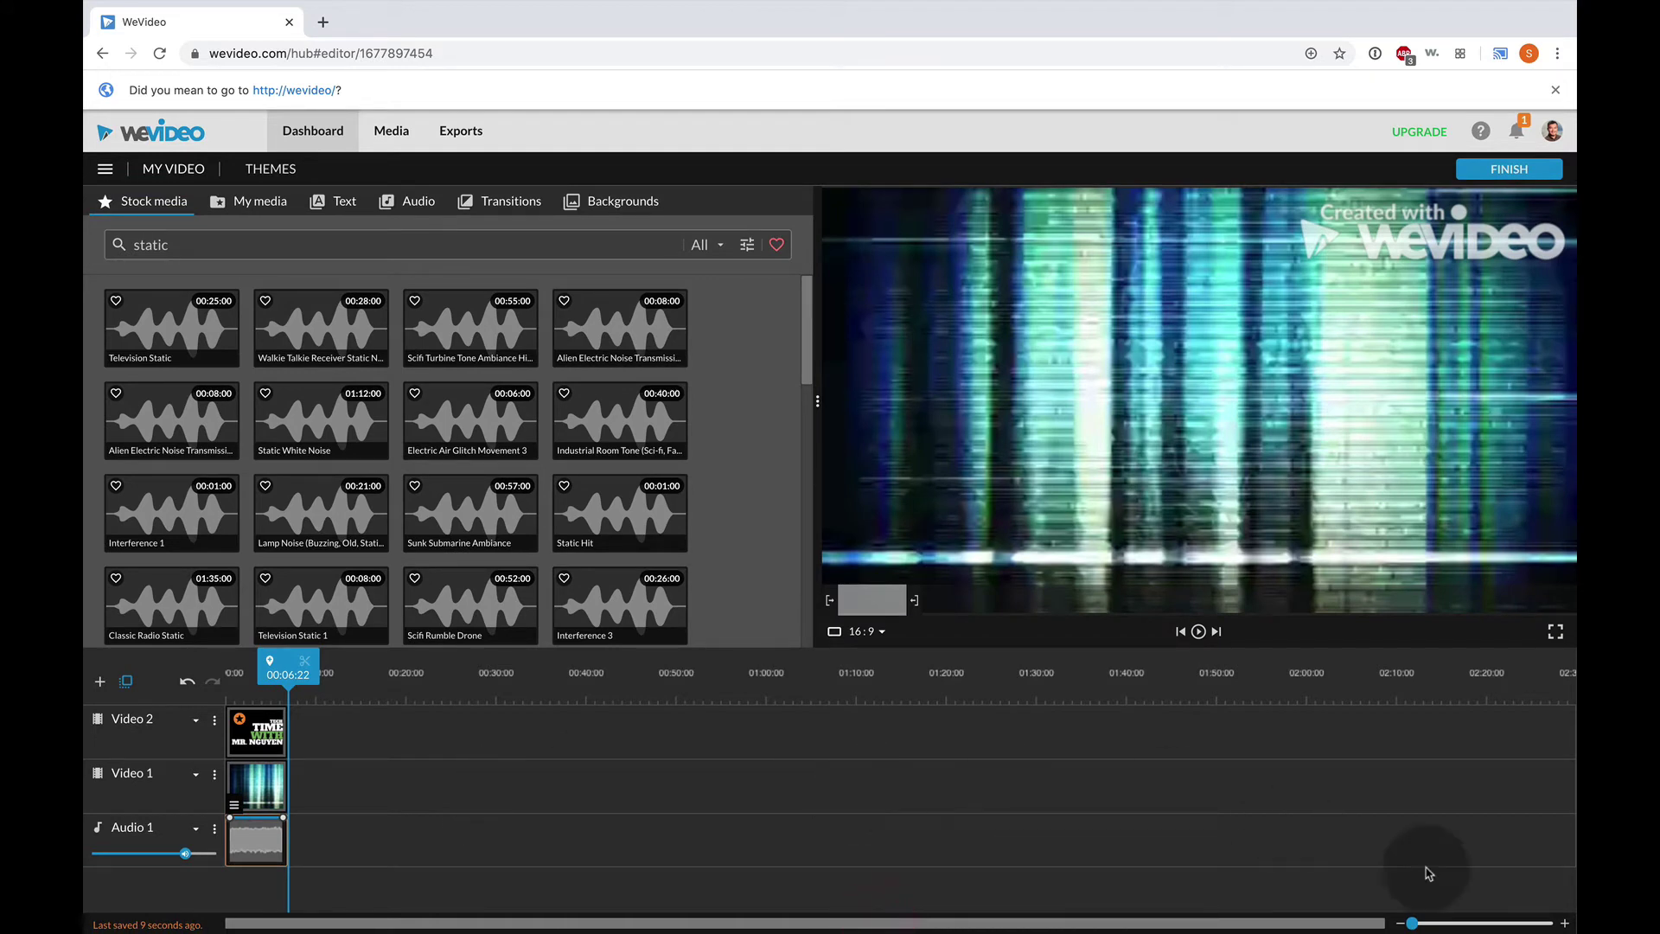
{"action": "left_click_drag", "start_coordinate": [1409, 923], "coordinate": [1434, 923]}
{"action": "left_click_drag", "start_coordinate": [1317, 924], "coordinate": [232, 917]}
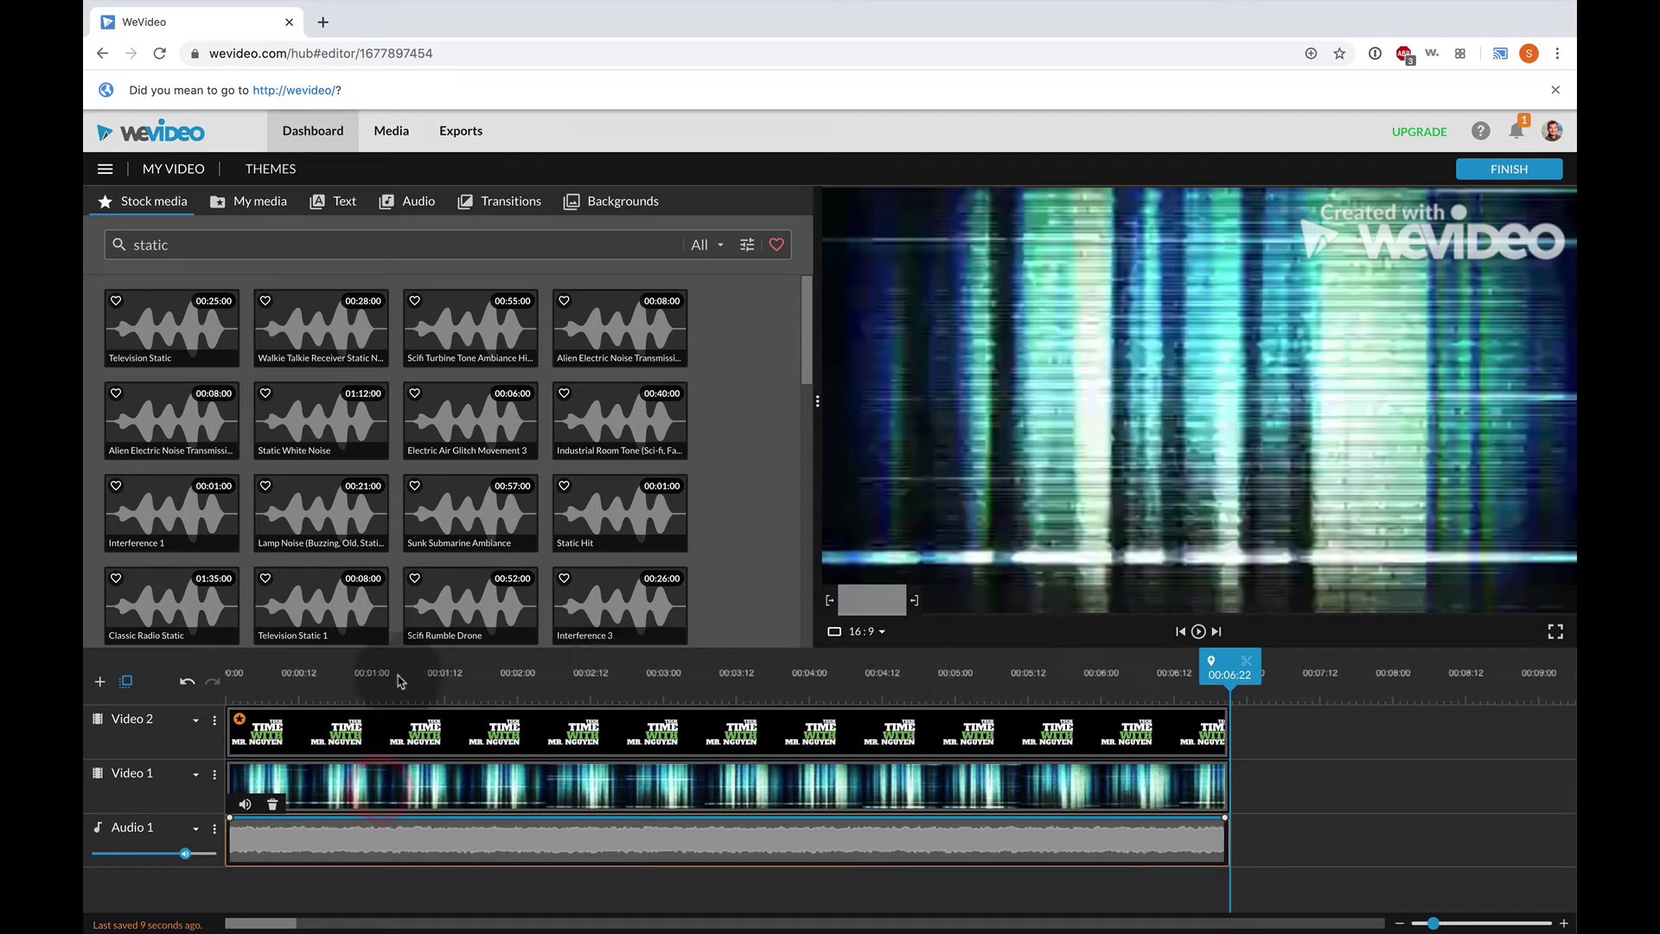
{"action": "left_click", "coordinate": [246, 692]}
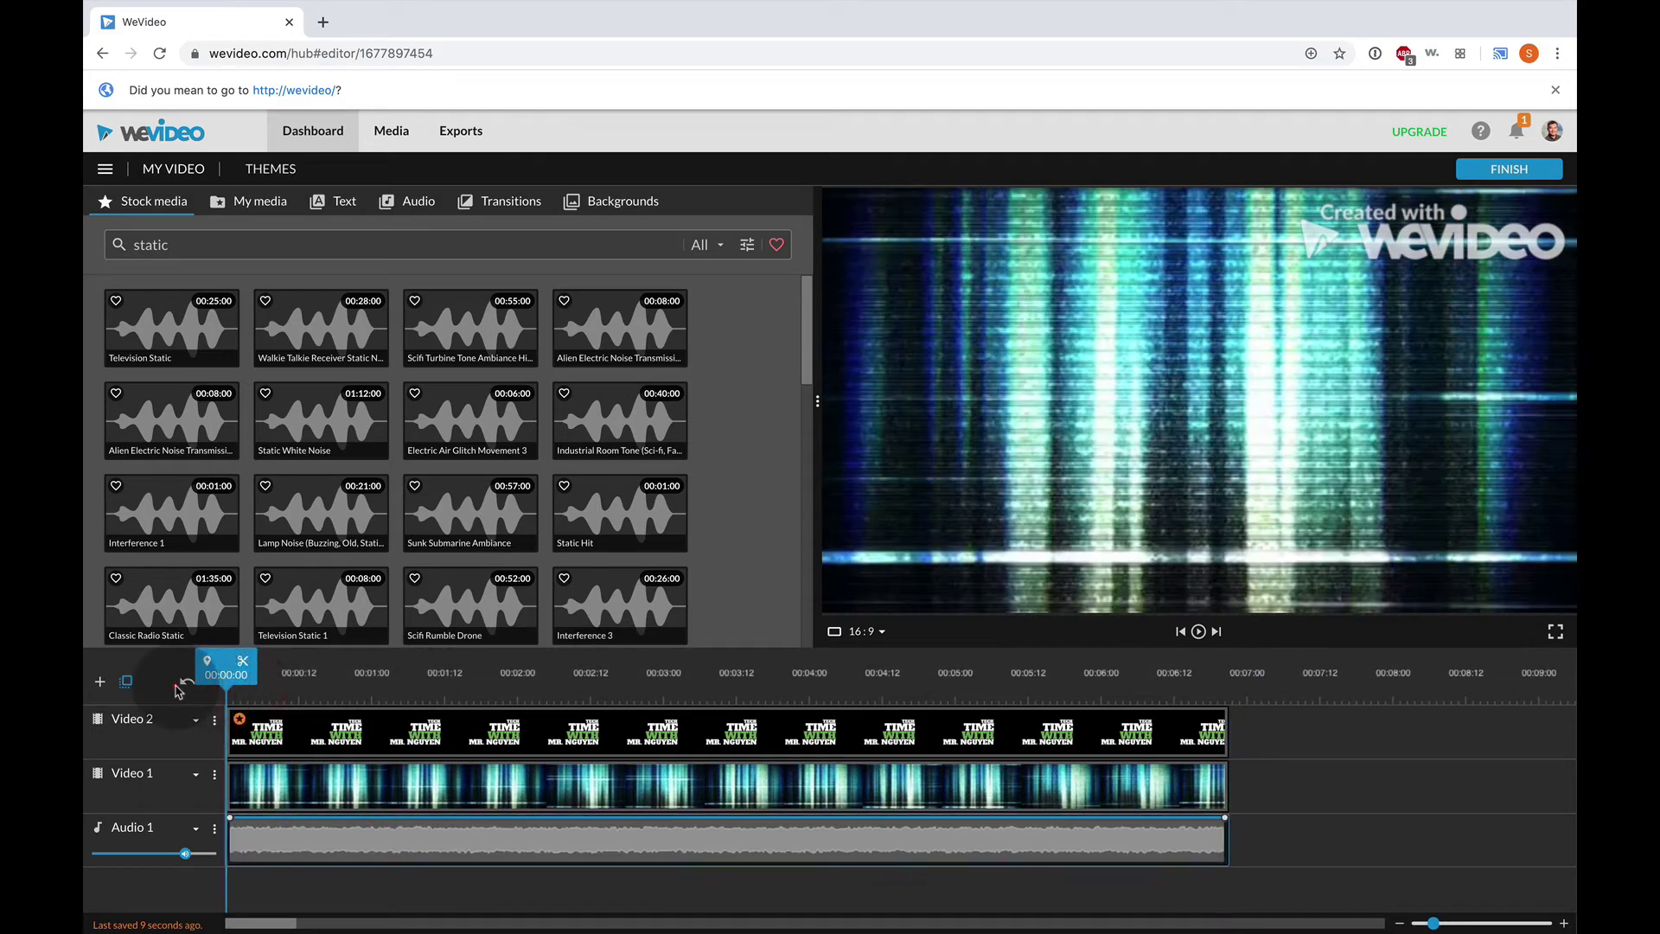
{"action": "key", "text": "space"}
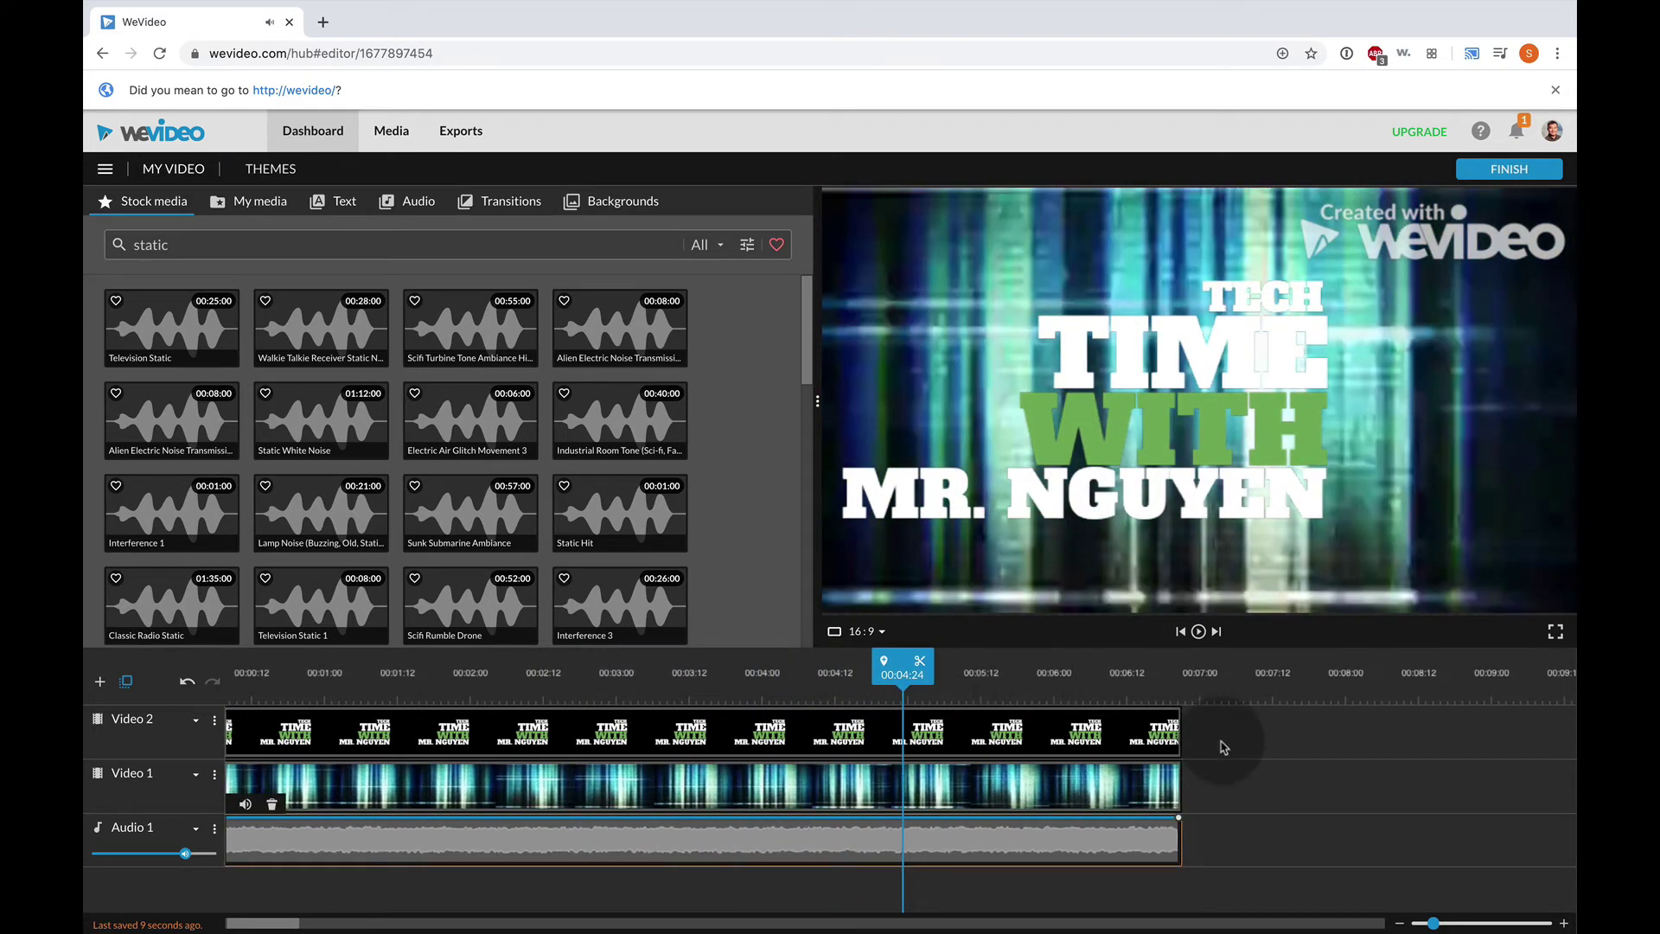
{"action": "left_click", "coordinate": [1185, 734]}
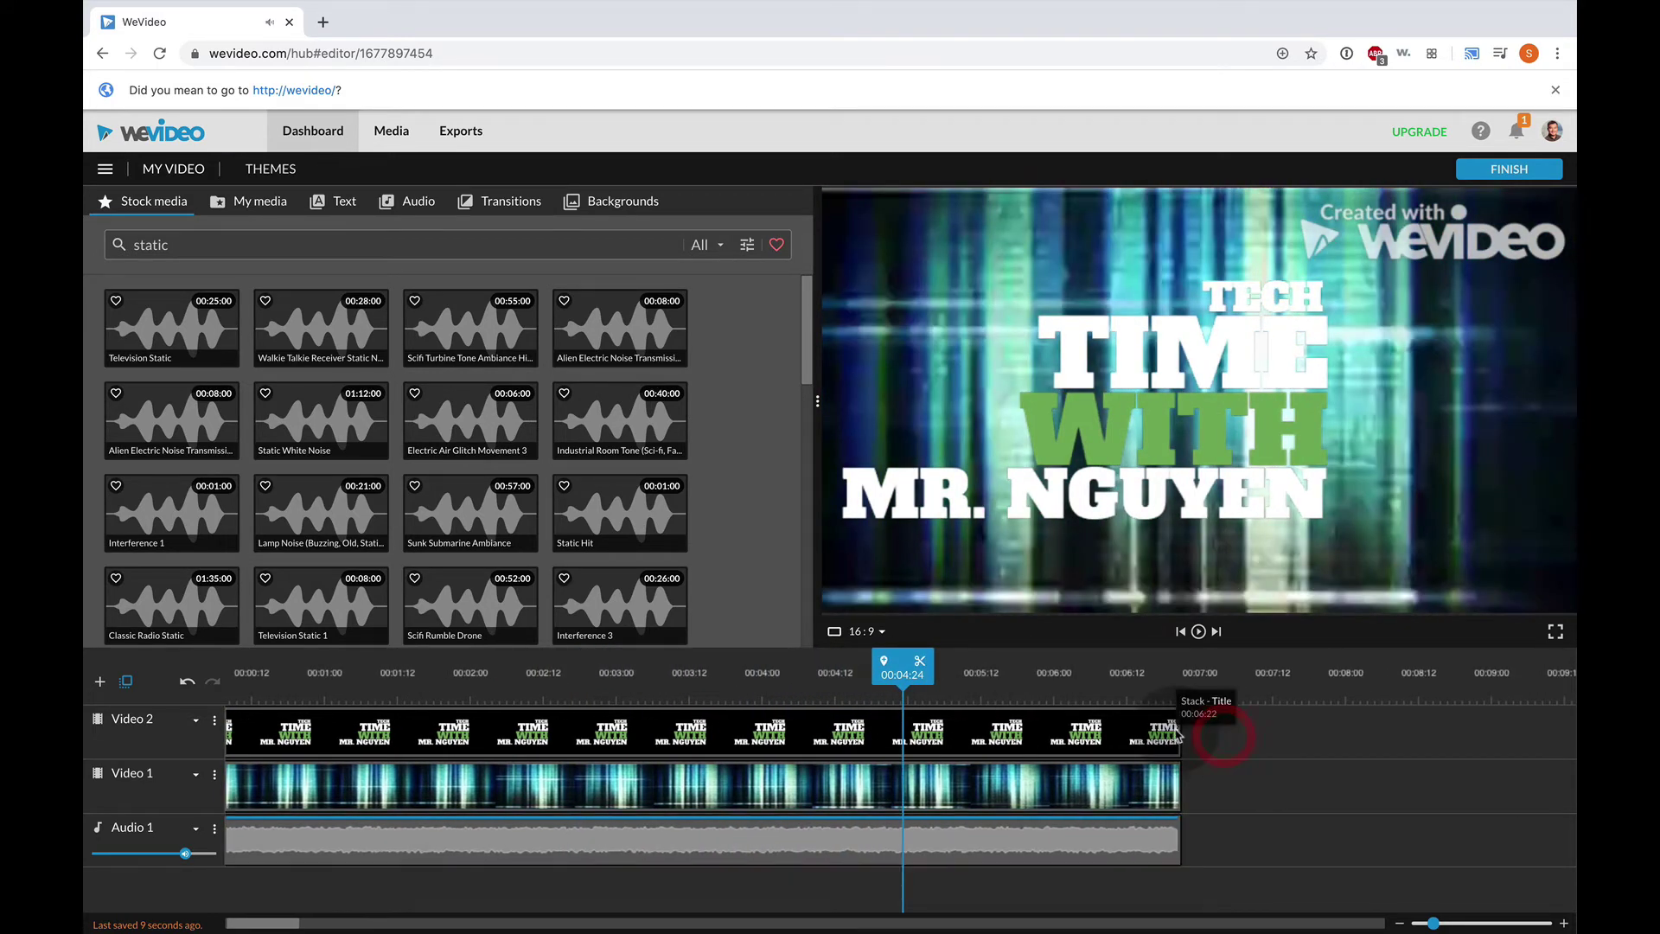
- Trim the ends of the Stack title, the background clip and the static sound to 00:05:09 on all three tracks
{"action": "left_click_drag", "start_coordinate": [1184, 734], "coordinate": [977, 741]}
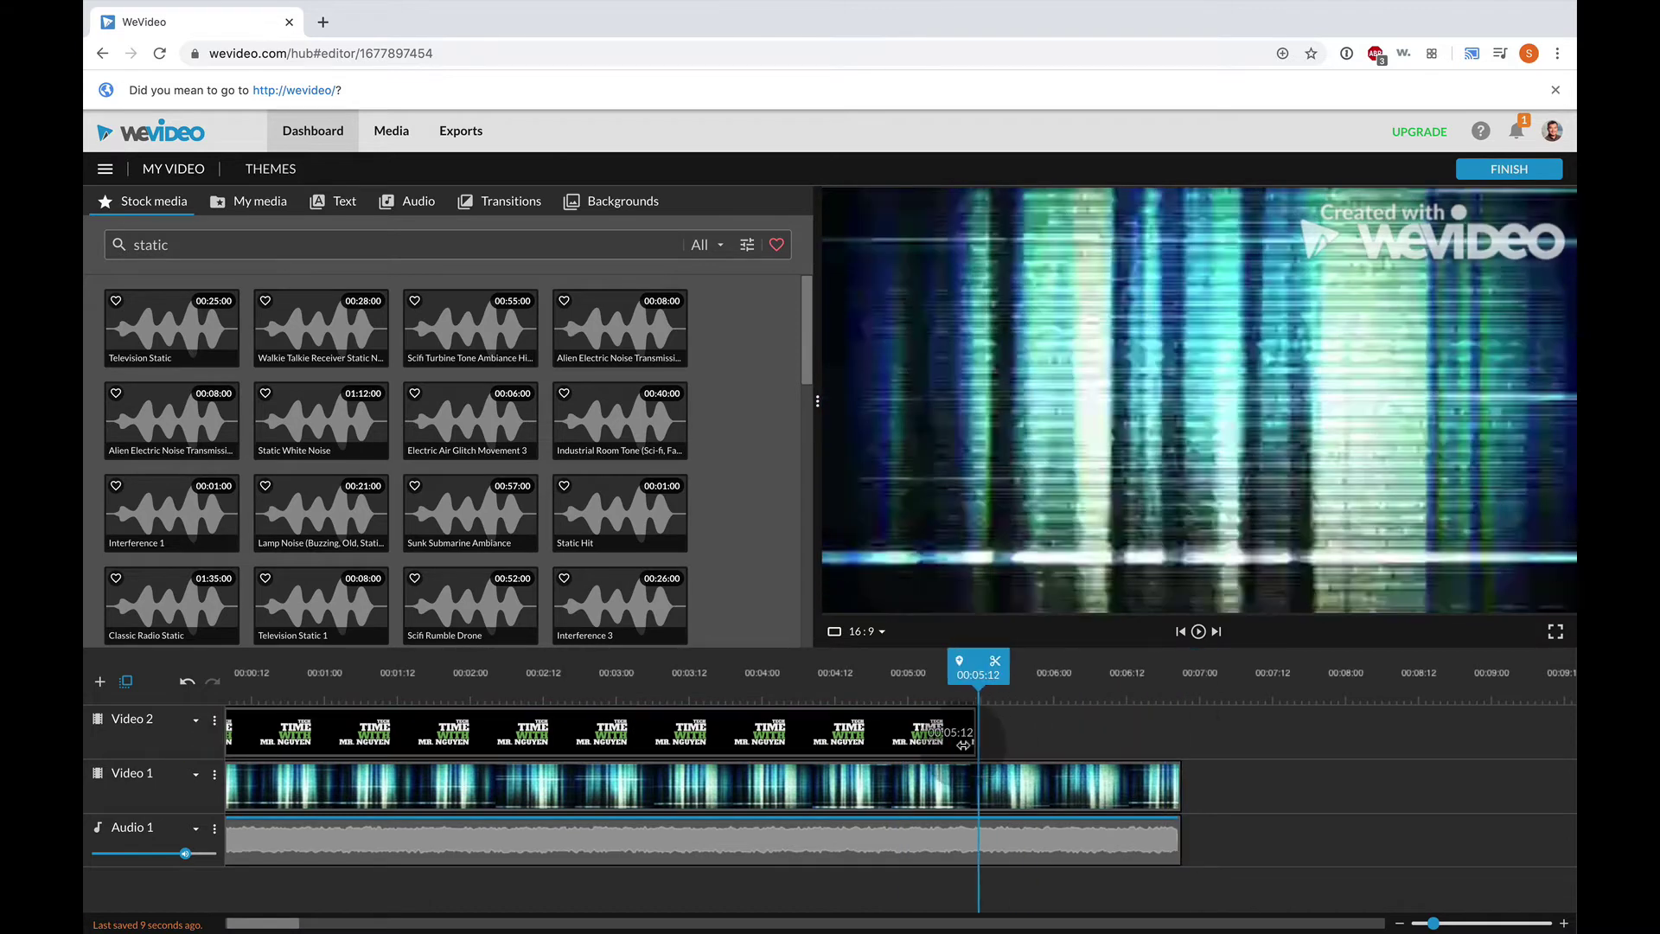
{"action": "left_click_drag", "start_coordinate": [1176, 782], "coordinate": [983, 786]}
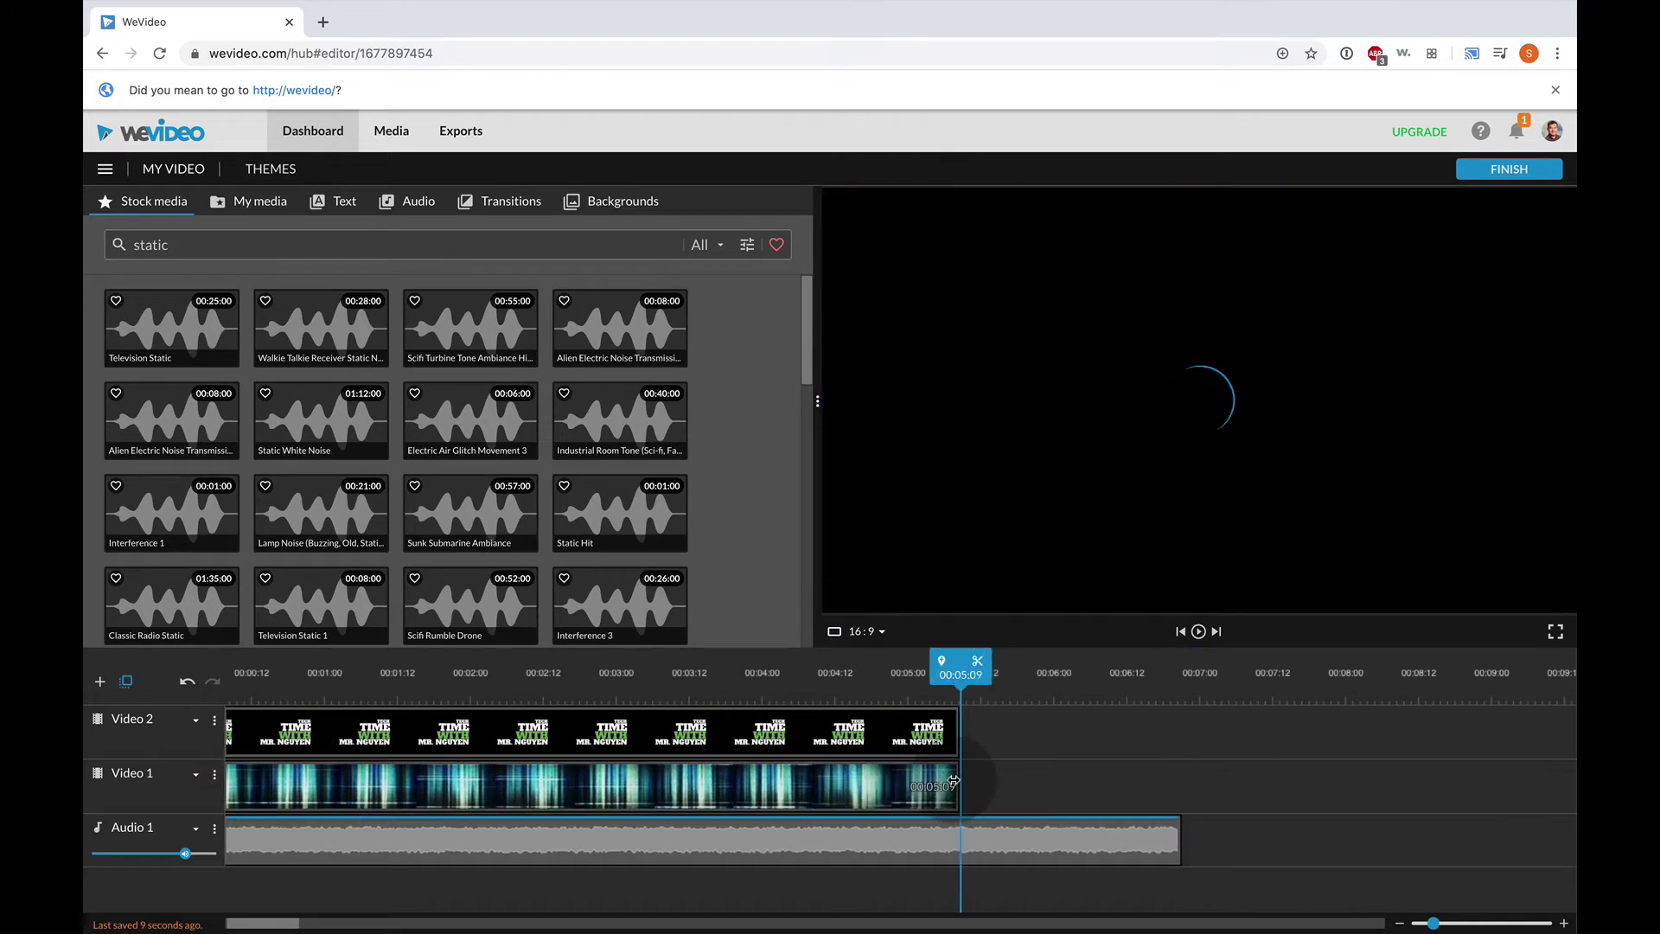
{"action": "left_click_drag", "start_coordinate": [1178, 843], "coordinate": [958, 843]}
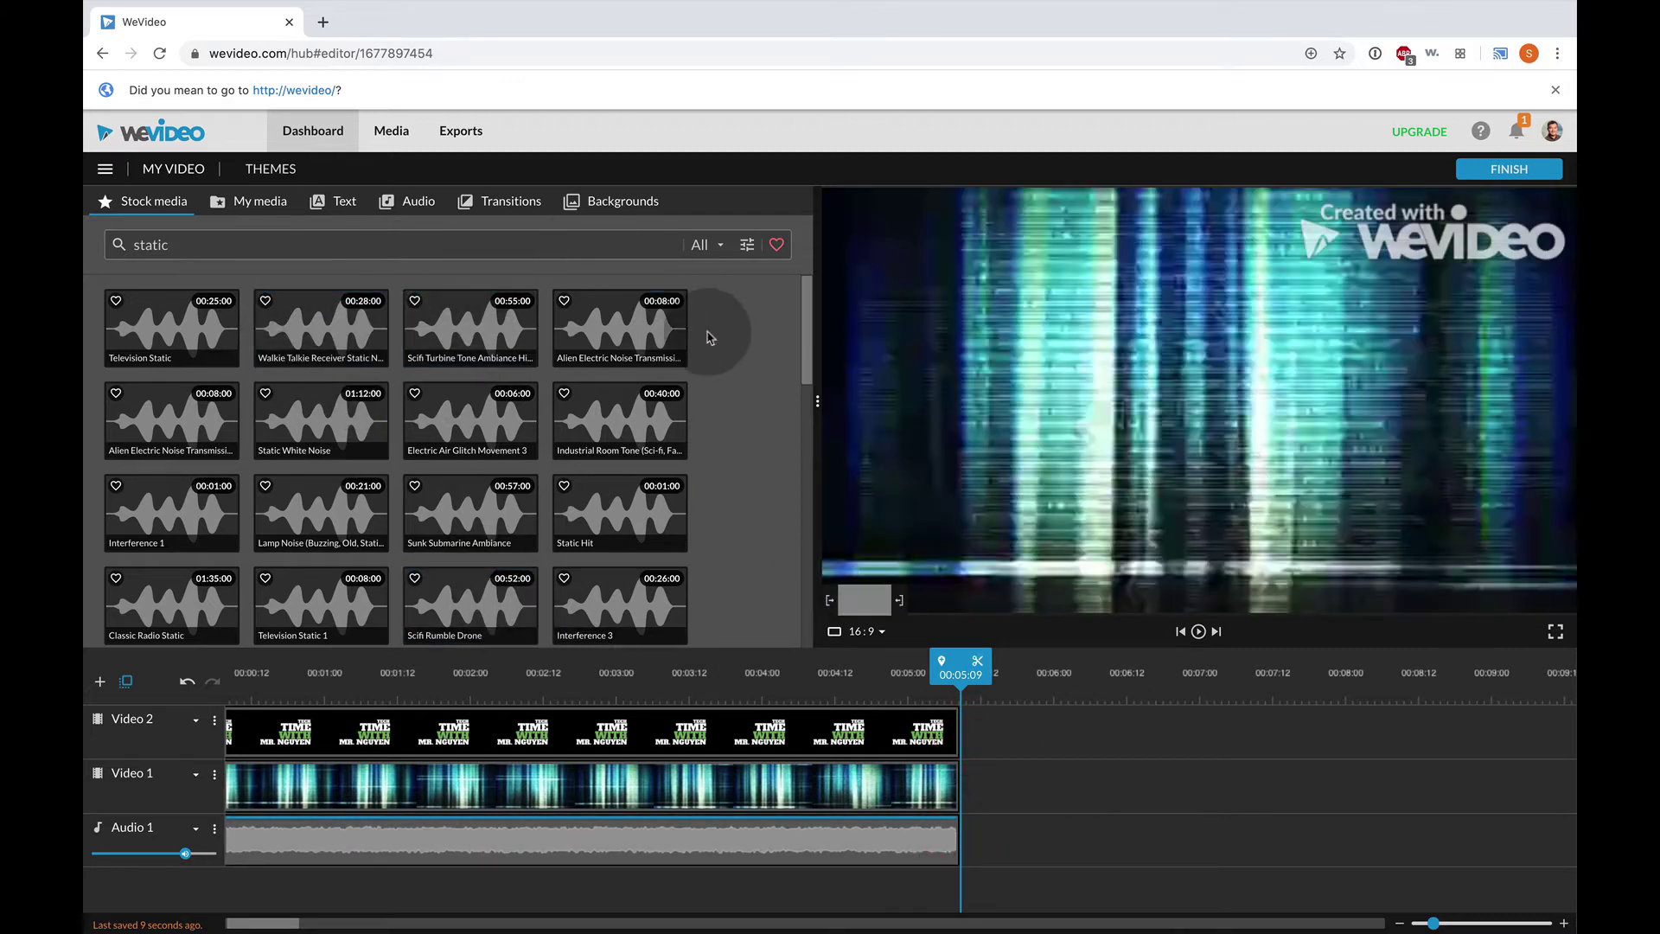
- Search the stock media for "upbeat" and refine the results to Music only, without sound effects
{"action": "left_click", "coordinate": [371, 346]}
{"action": "double_click", "coordinate": [328, 245]}
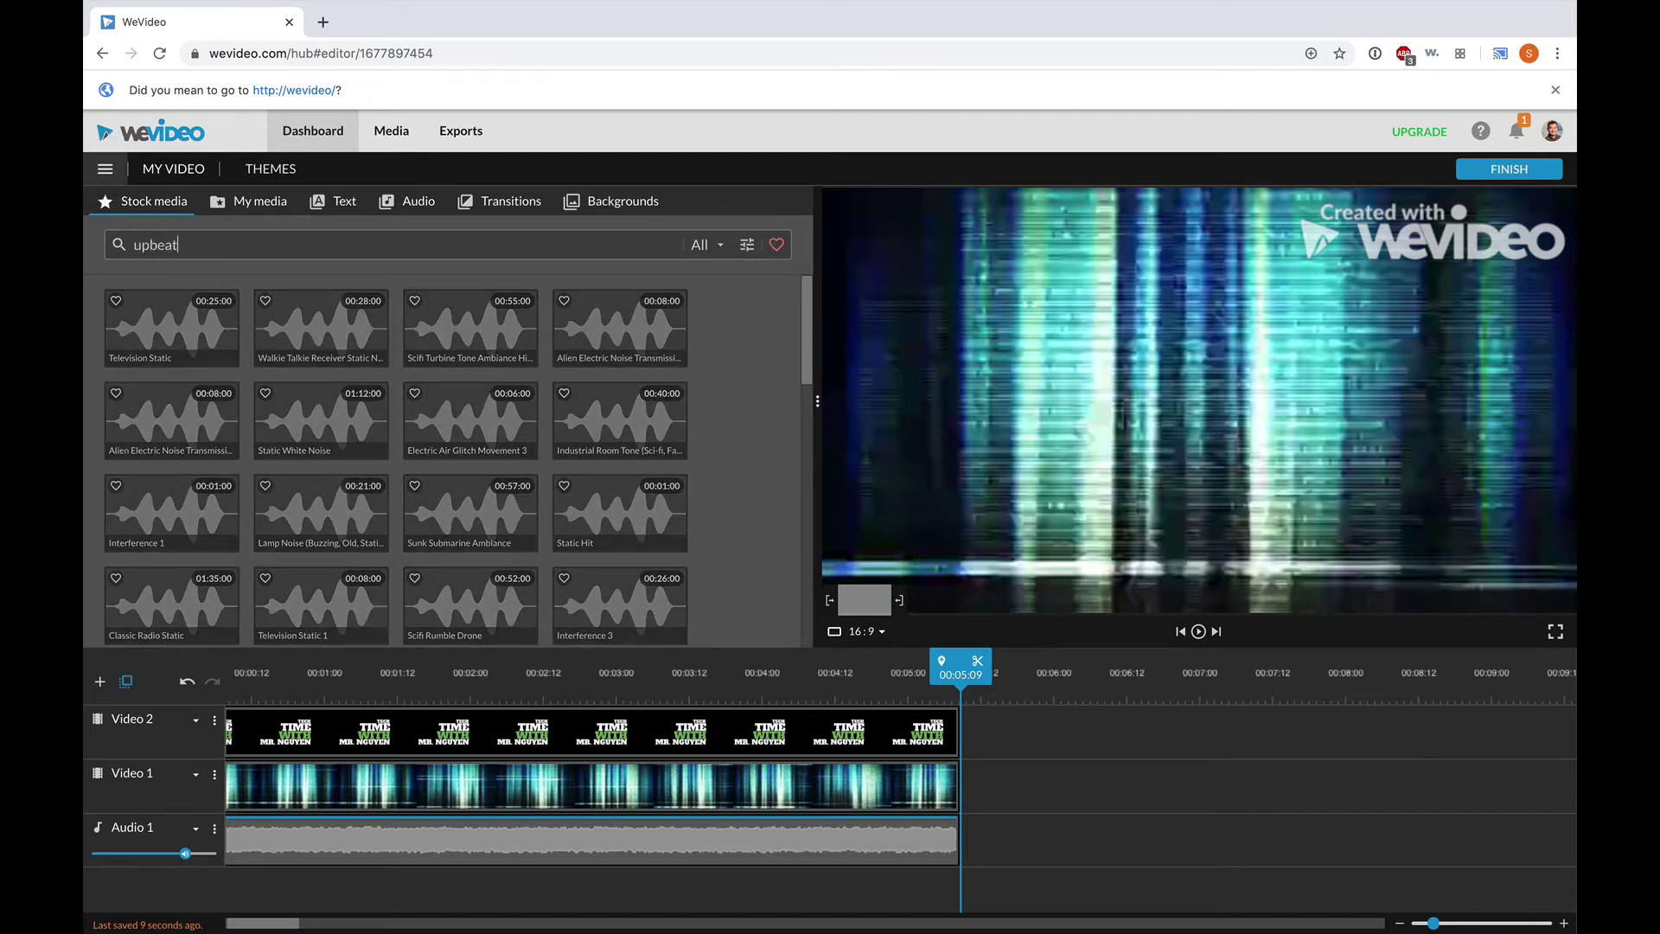
{"action": "type", "text": "upbeat"}
{"action": "key", "text": "Return"}
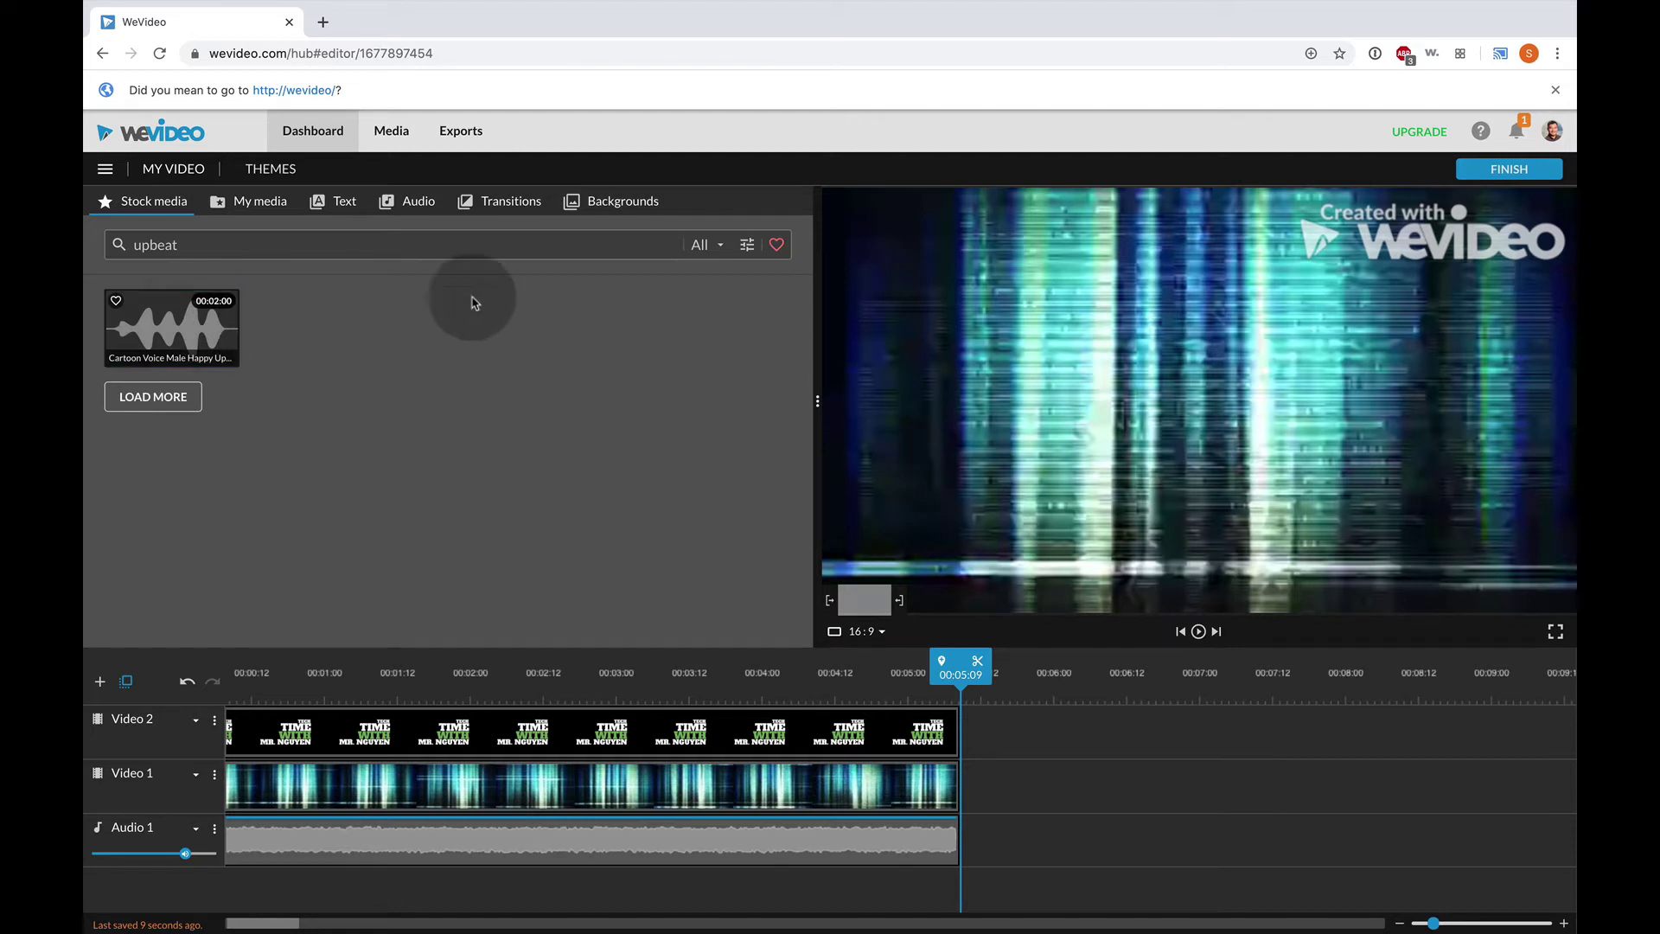
{"action": "left_click", "coordinate": [752, 246]}
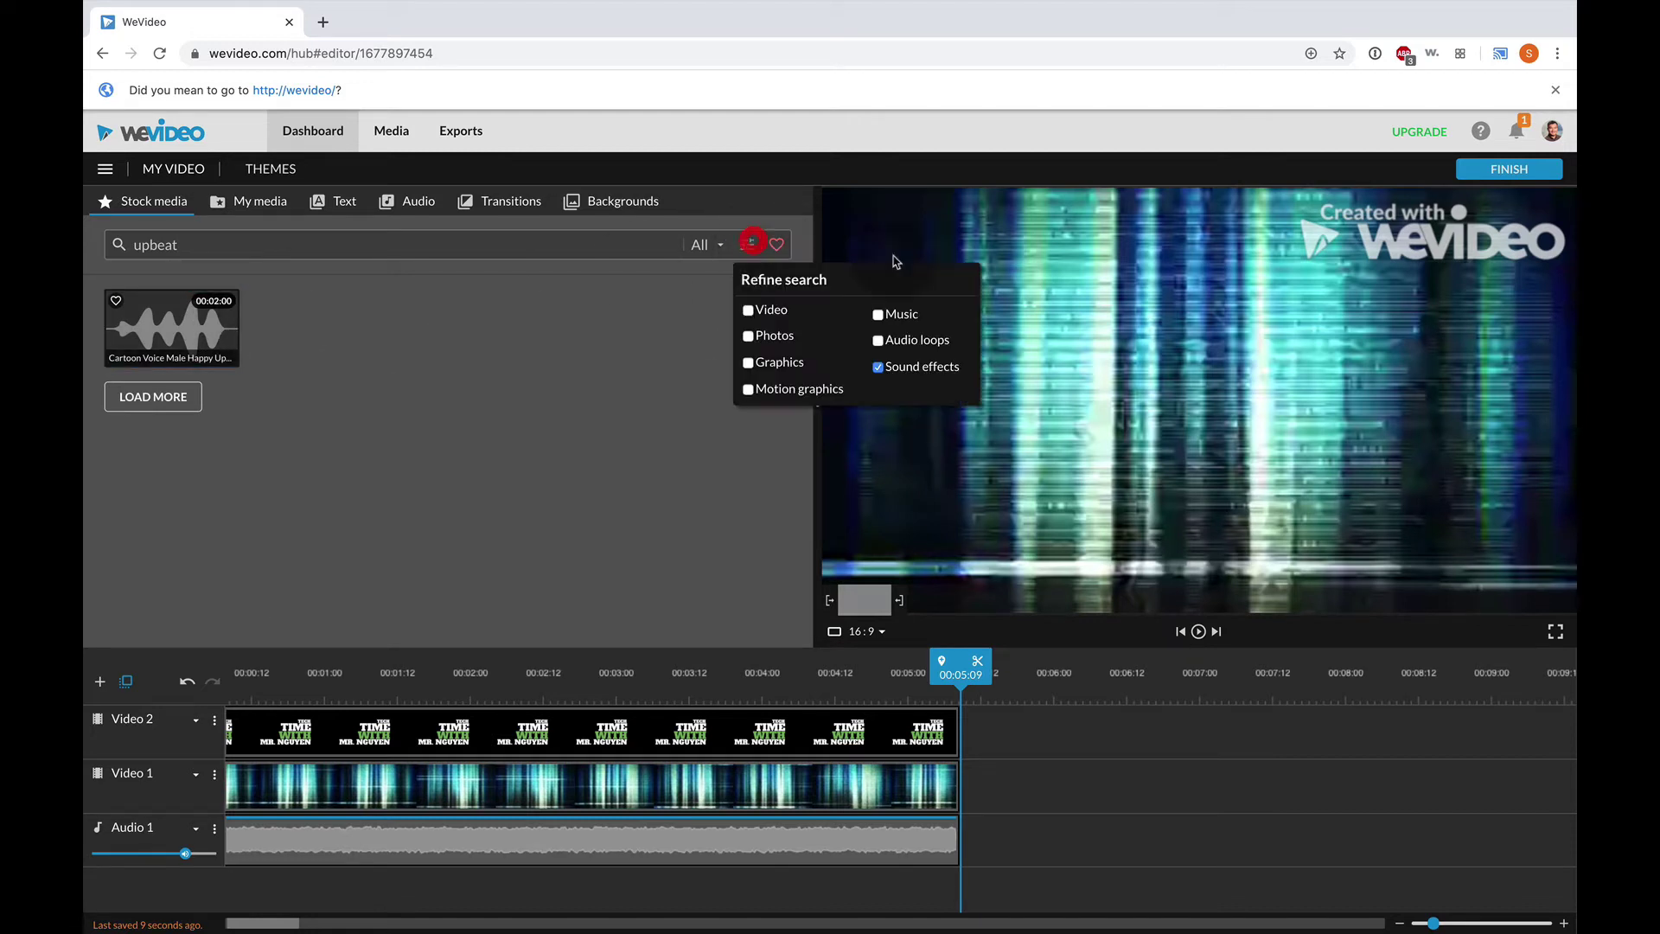
{"action": "left_click", "coordinate": [878, 315]}
{"action": "left_click", "coordinate": [879, 367]}
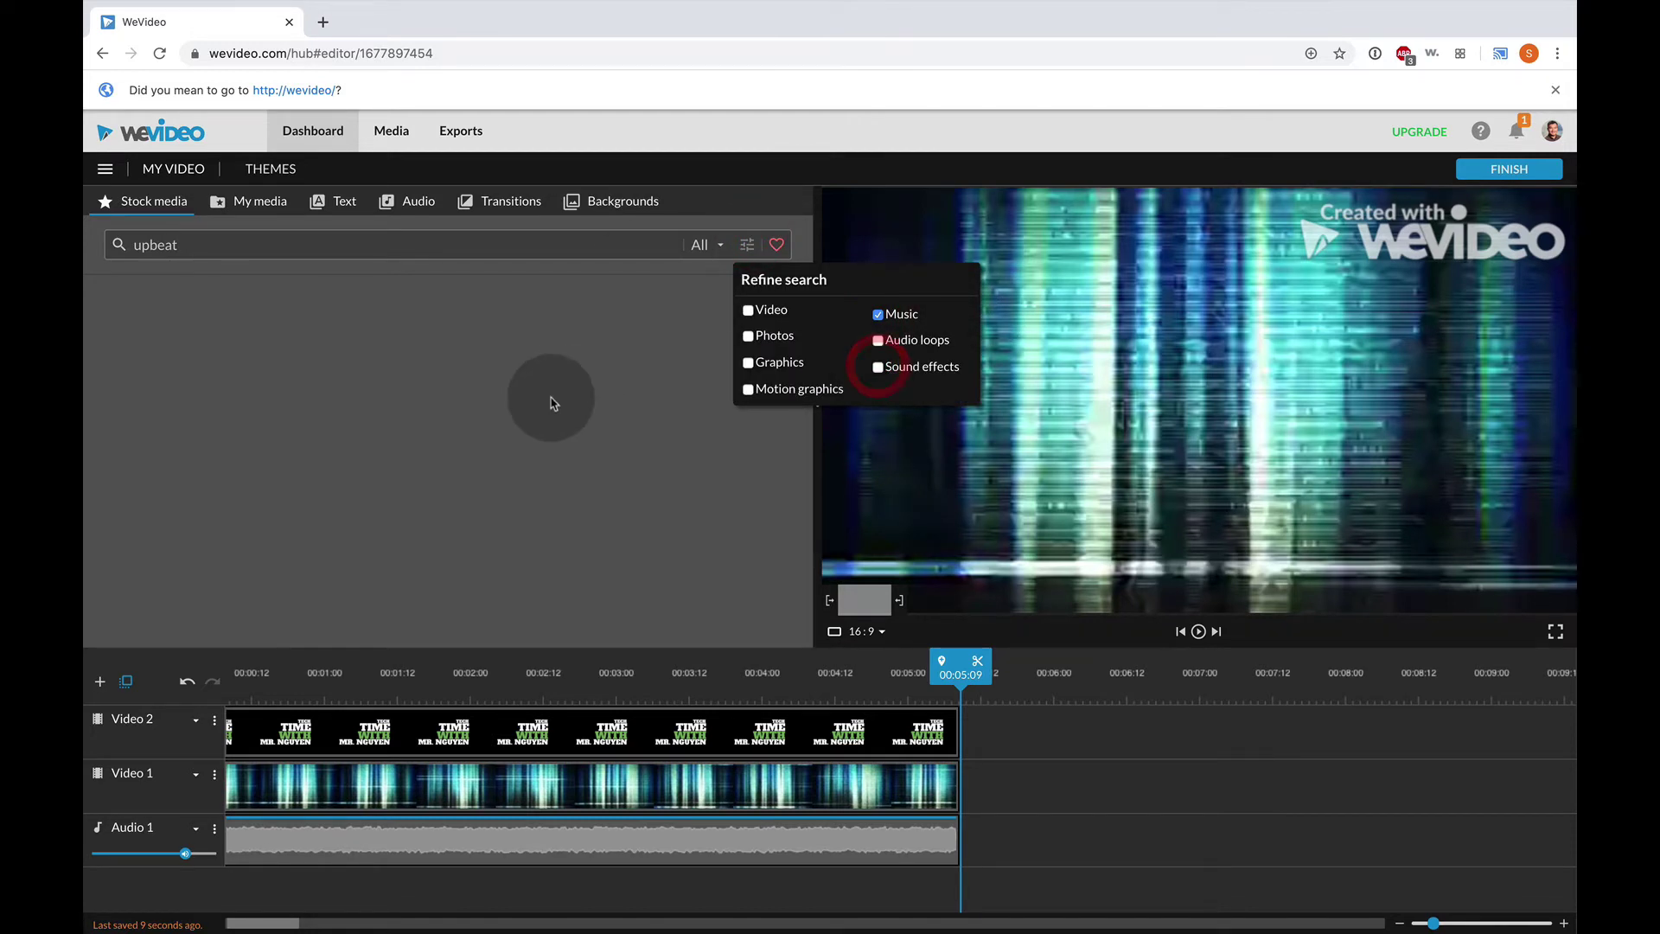
- Preview the Upbeat Funky Good Times, Positive Upbeat, Upbeat Corporate Success and Oh Joyous Day - No Percussion music tracks
{"action": "left_click", "coordinate": [585, 367]}
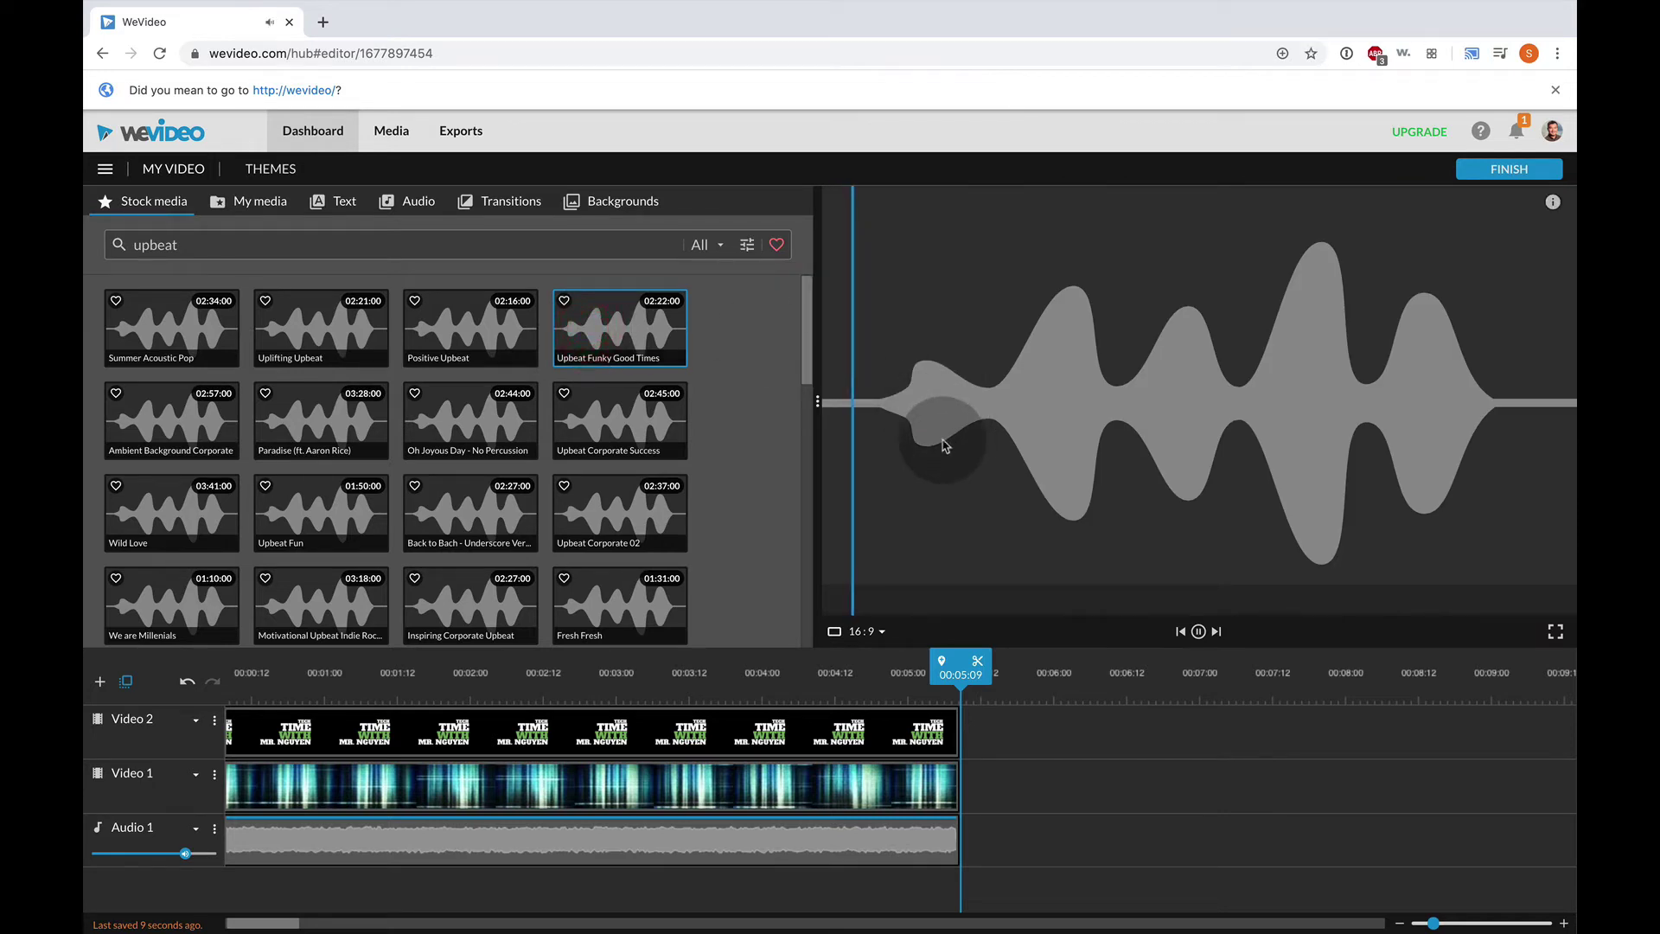
{"action": "left_click", "coordinate": [613, 442]}
{"action": "left_click", "coordinate": [440, 339]}
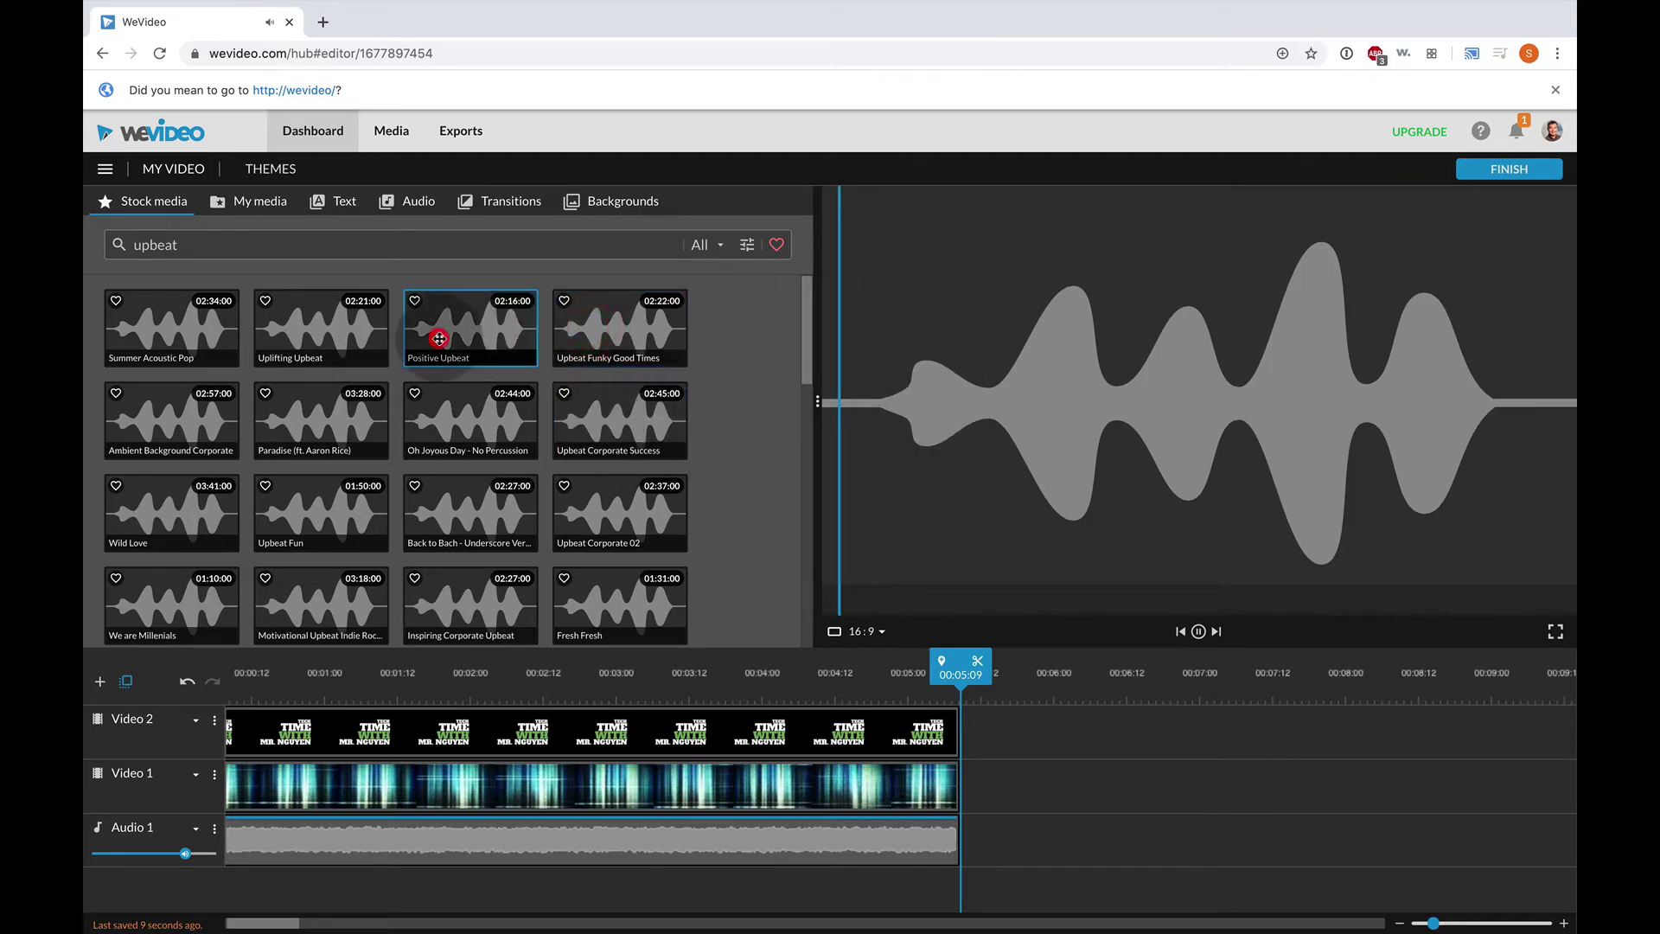
{"action": "left_click", "coordinate": [592, 455]}
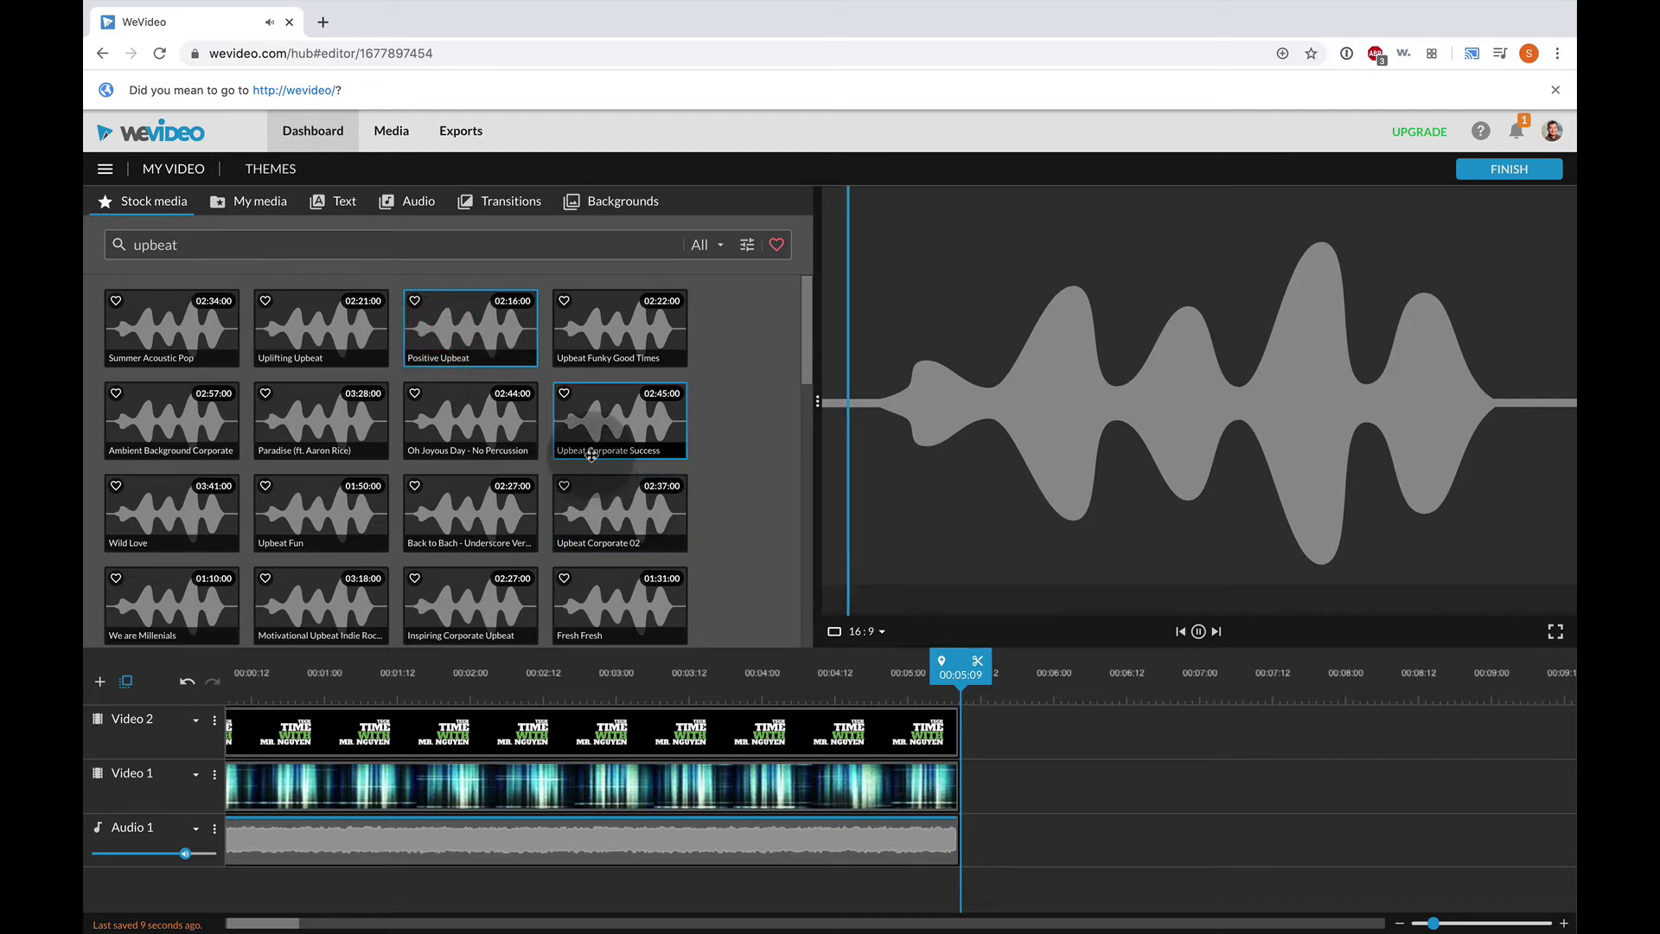
{"action": "left_click", "coordinate": [445, 442]}
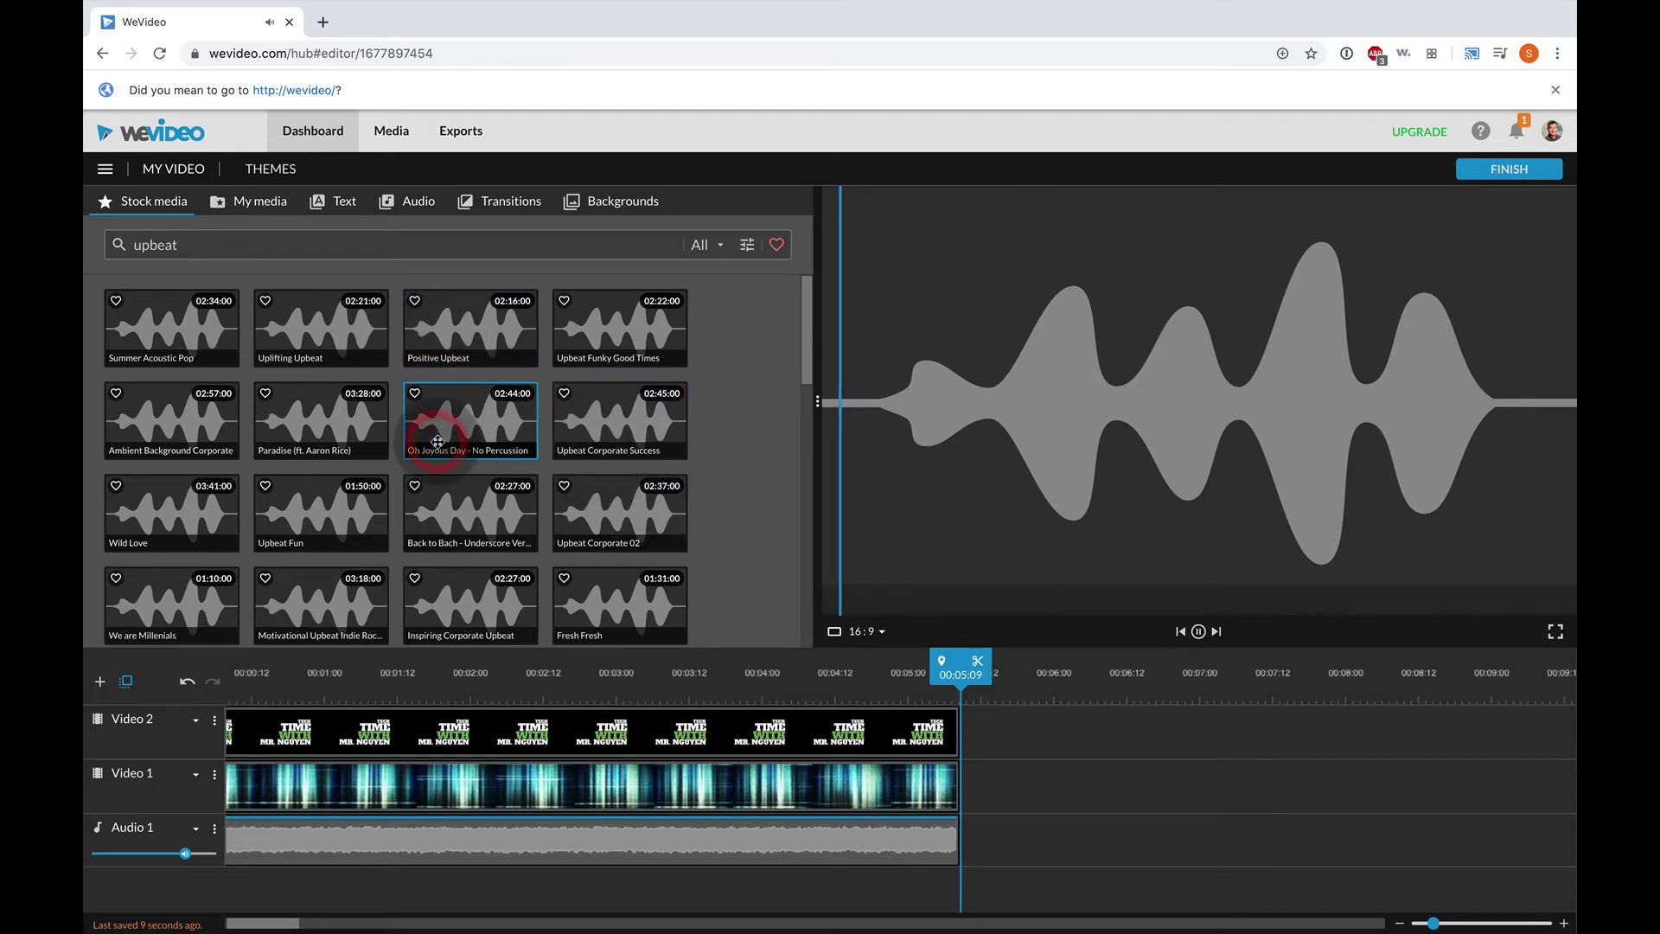
- Place the Positive Upbeat music on the Audio 1 track directly after the static sound, starting at 00:05:09
{"action": "left_click", "coordinate": [460, 335]}
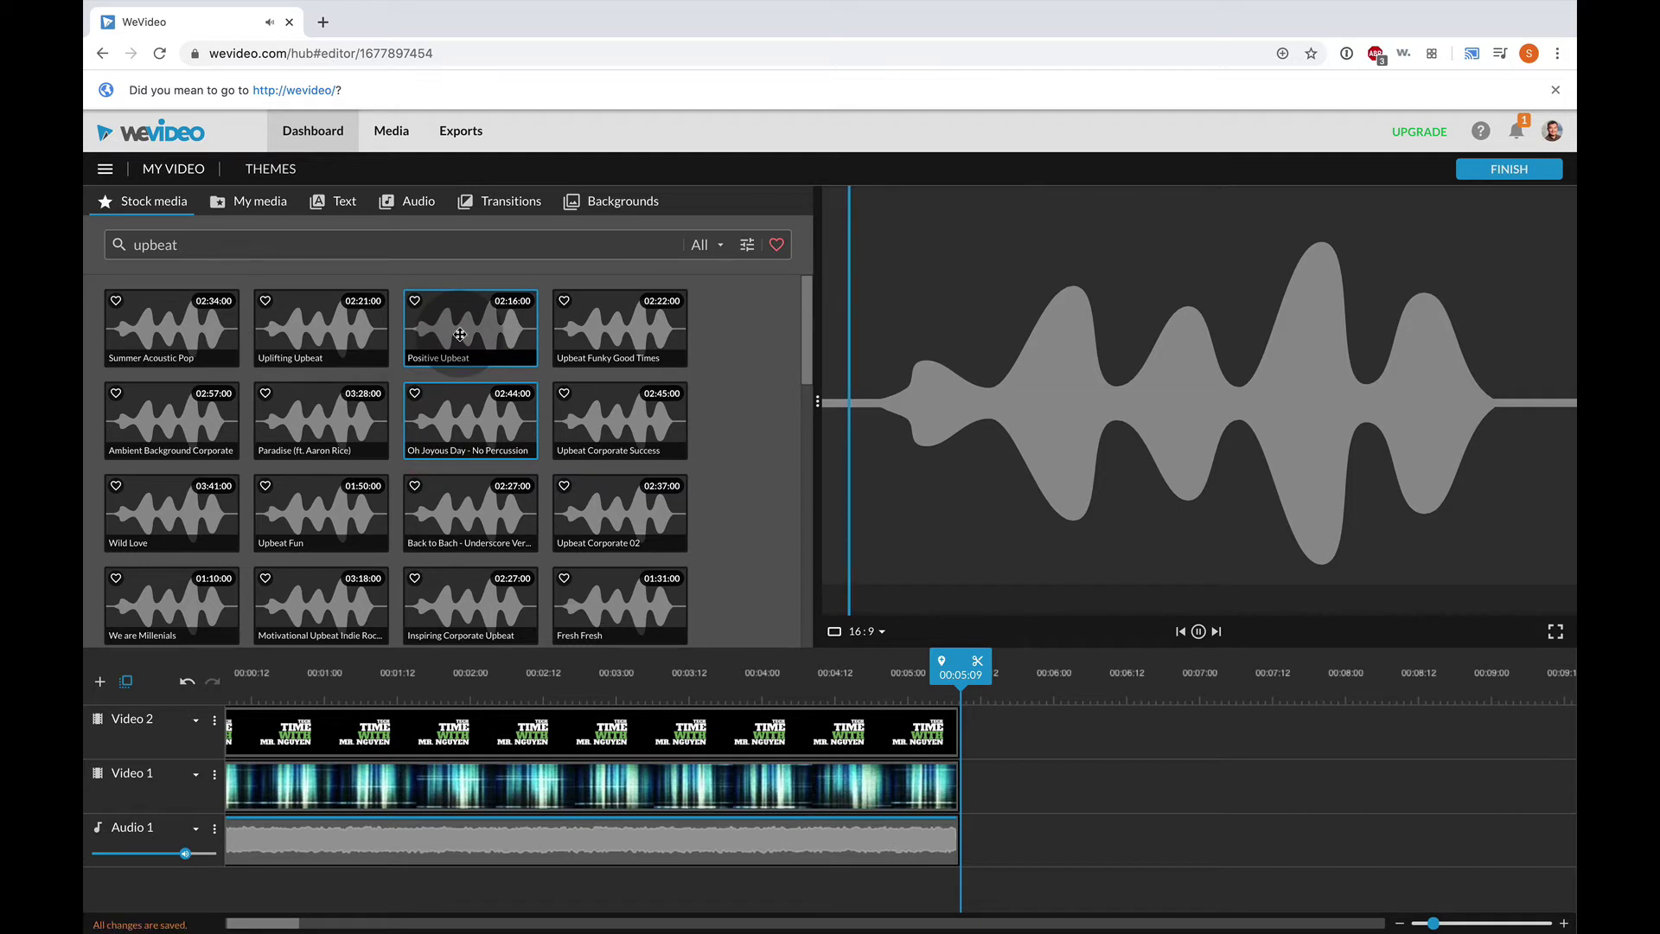
{"action": "left_click_drag", "start_coordinate": [443, 328], "coordinate": [991, 841]}
{"action": "left_click", "coordinate": [1012, 735]}
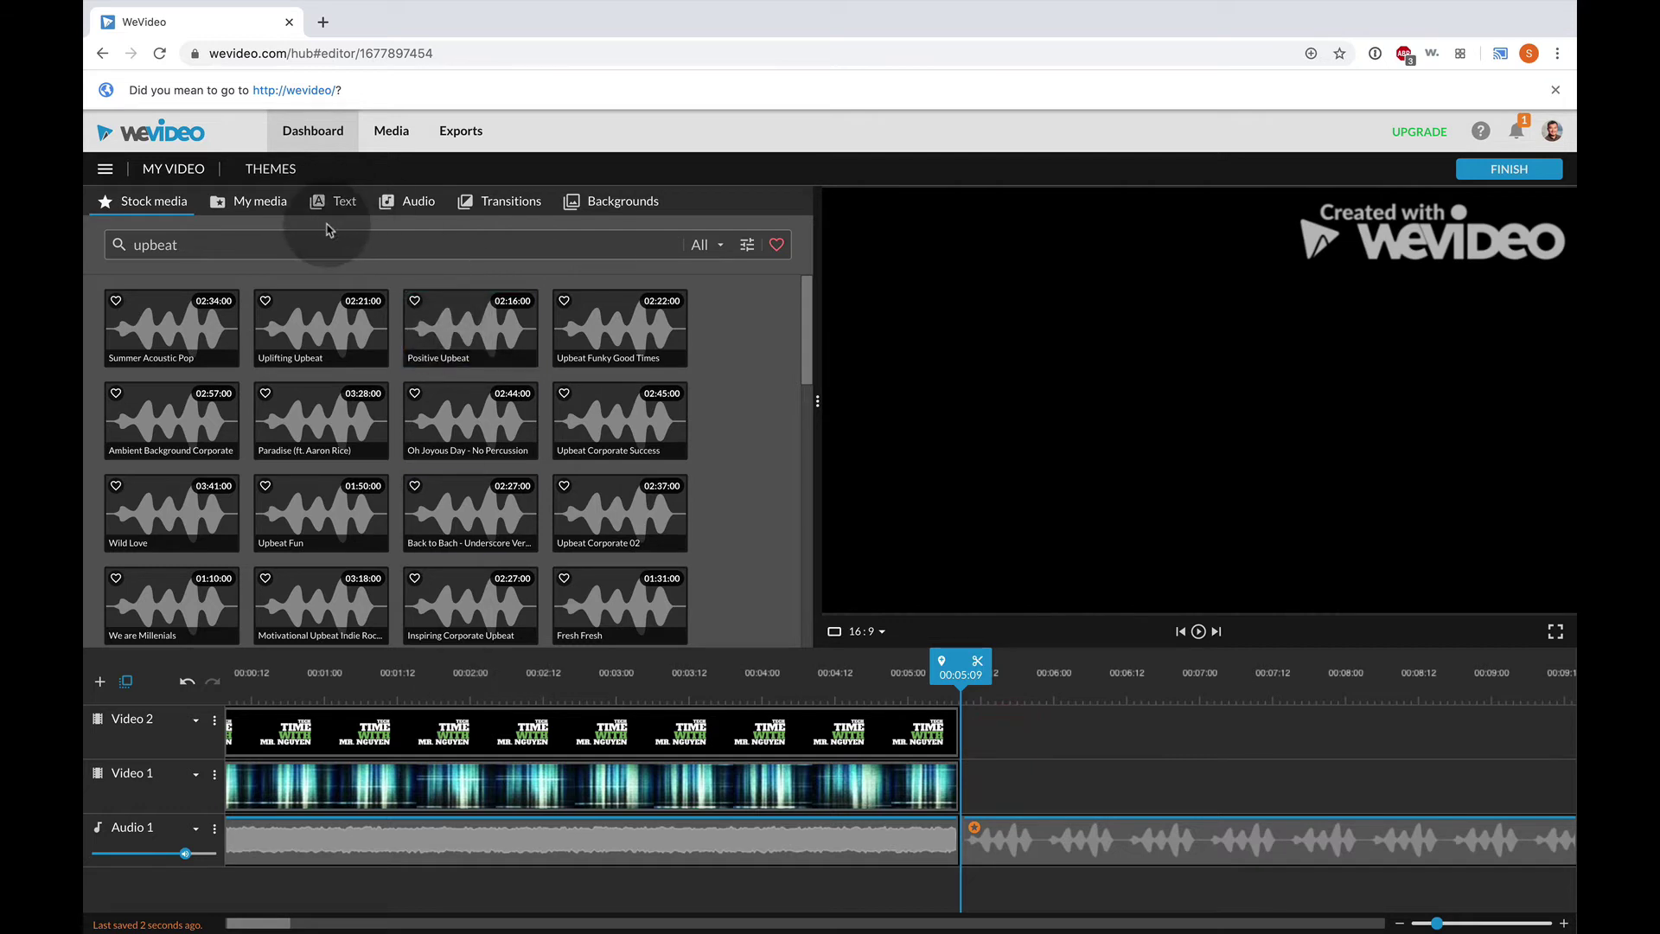
- Refine the "upbeat" stock media search to Video only instead of Music
{"action": "left_click", "coordinate": [748, 246]}
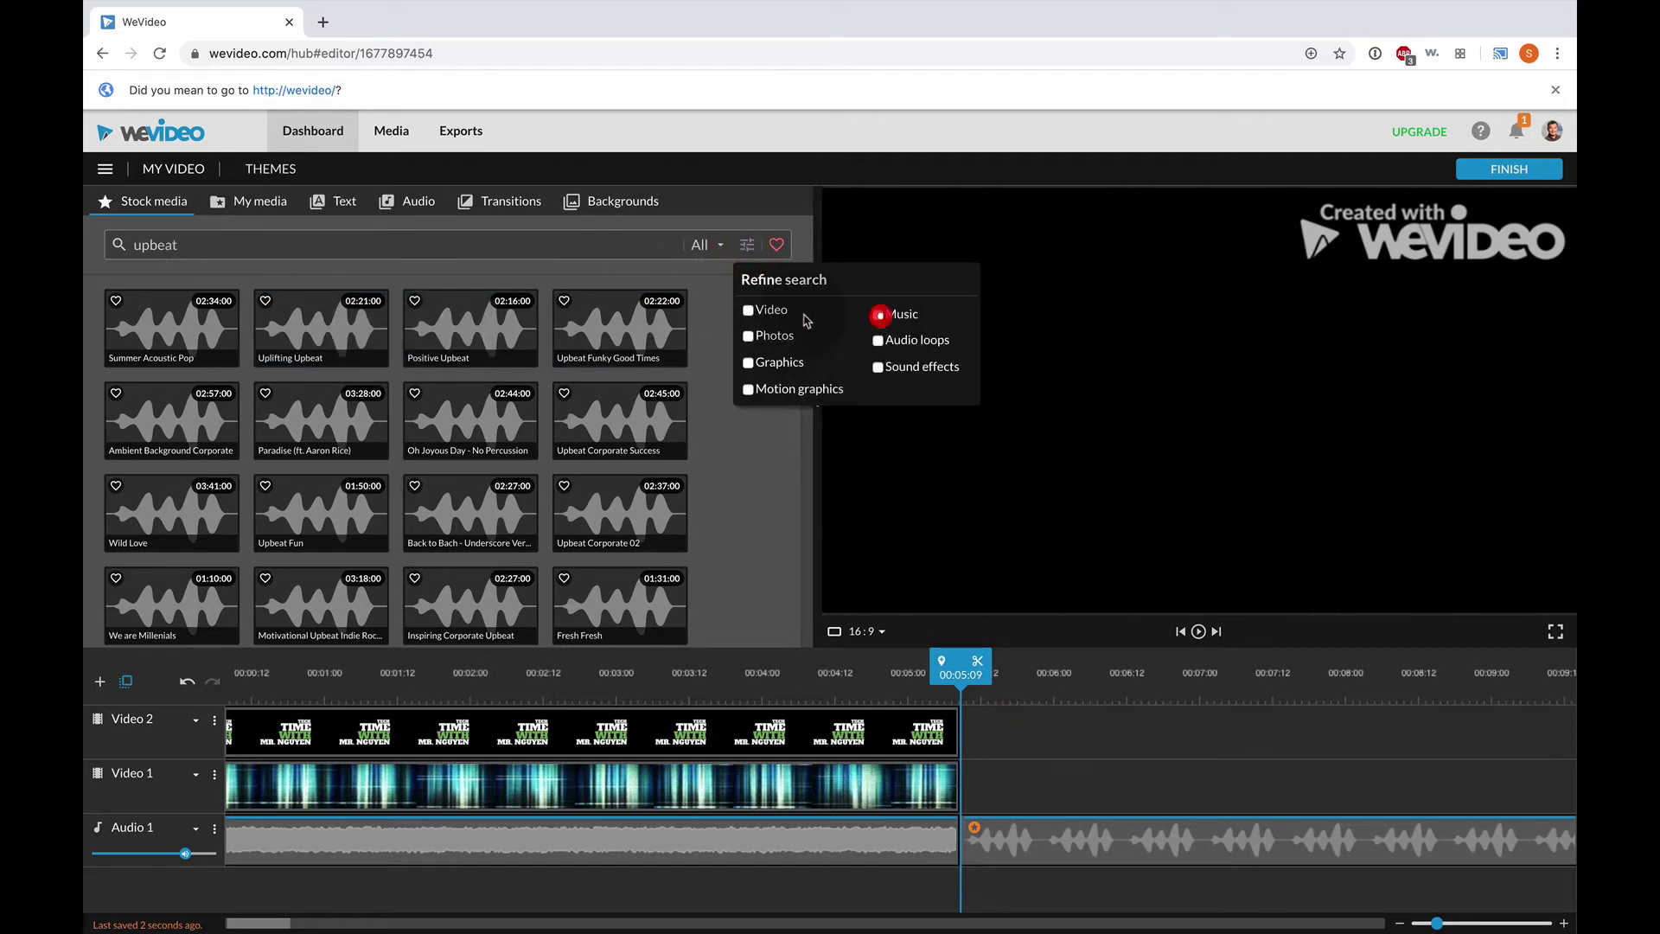
{"action": "left_click", "coordinate": [748, 310]}
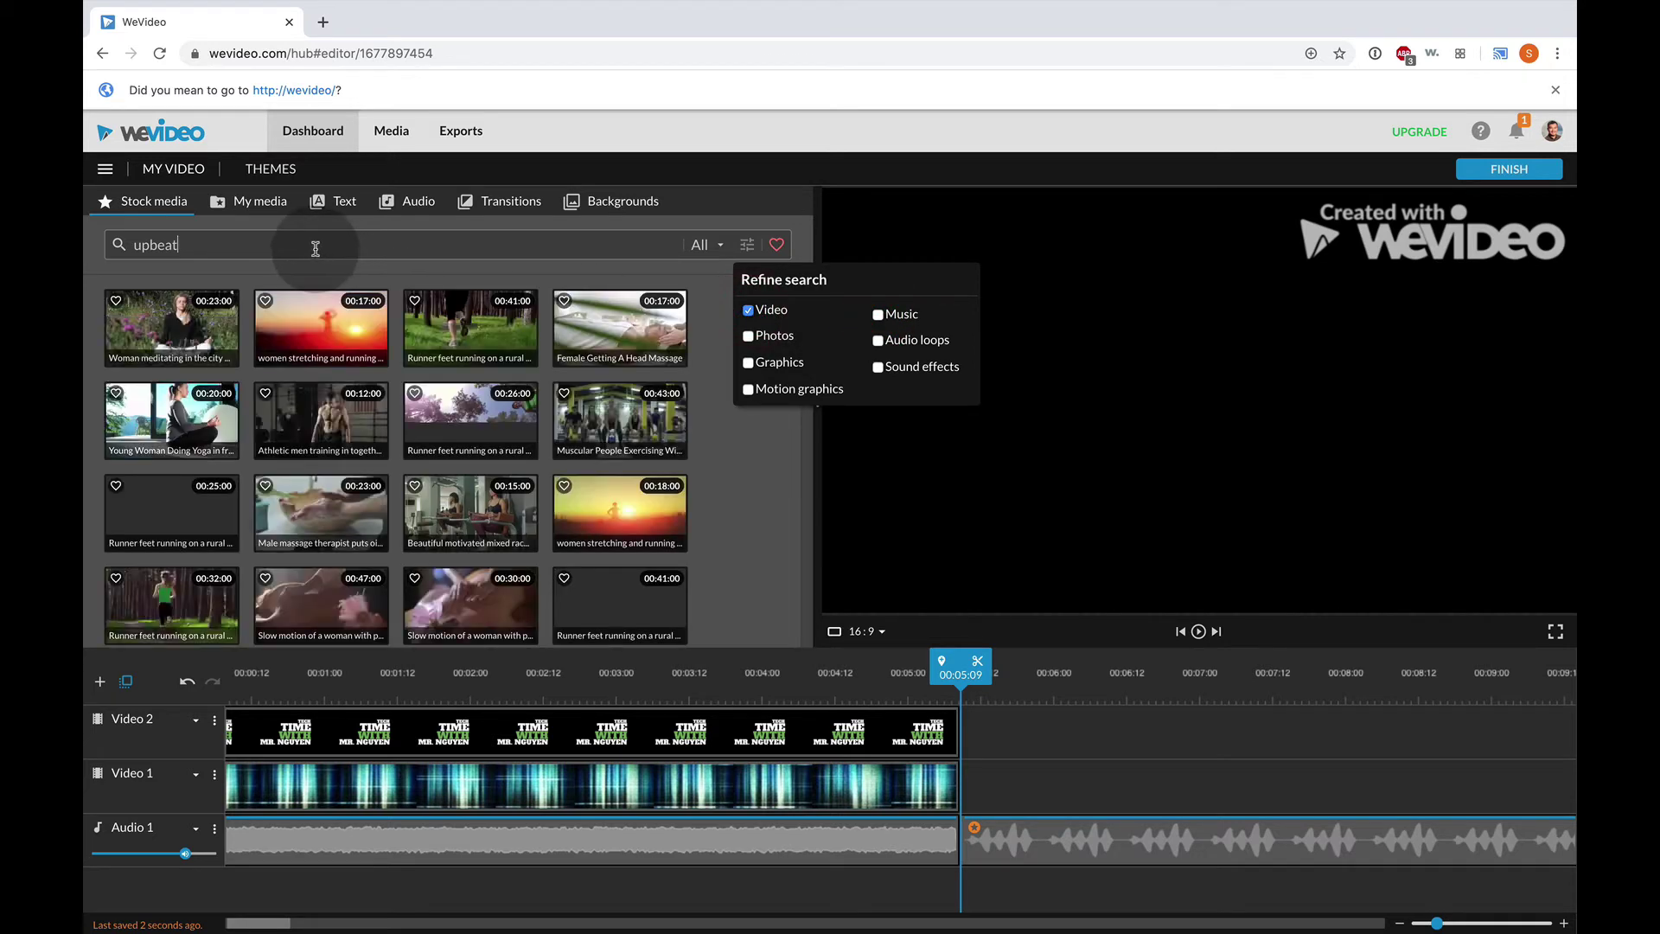
{"action": "left_click_drag", "start_coordinate": [315, 248], "coordinate": [84, 221]}
{"action": "left_click", "coordinate": [791, 523]}
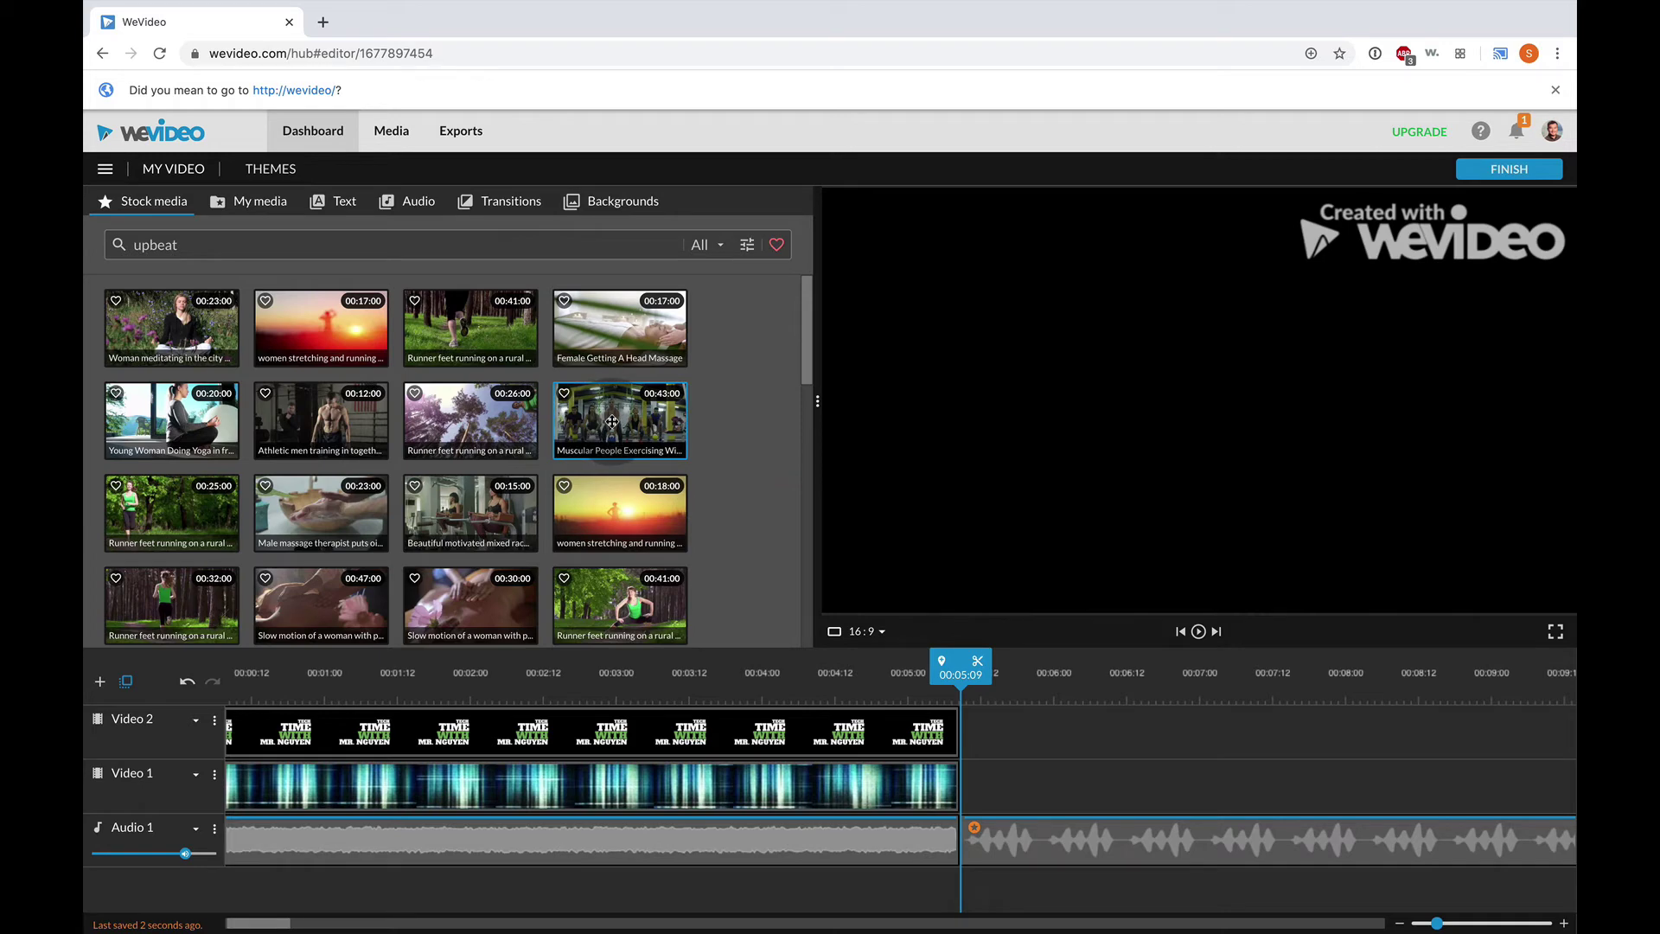
- Place the Muscular People Exercising With Kettlebells in gym clip on Video 1 after the background clip, and play it with the music
{"action": "left_click_drag", "start_coordinate": [613, 421], "coordinate": [980, 784]}
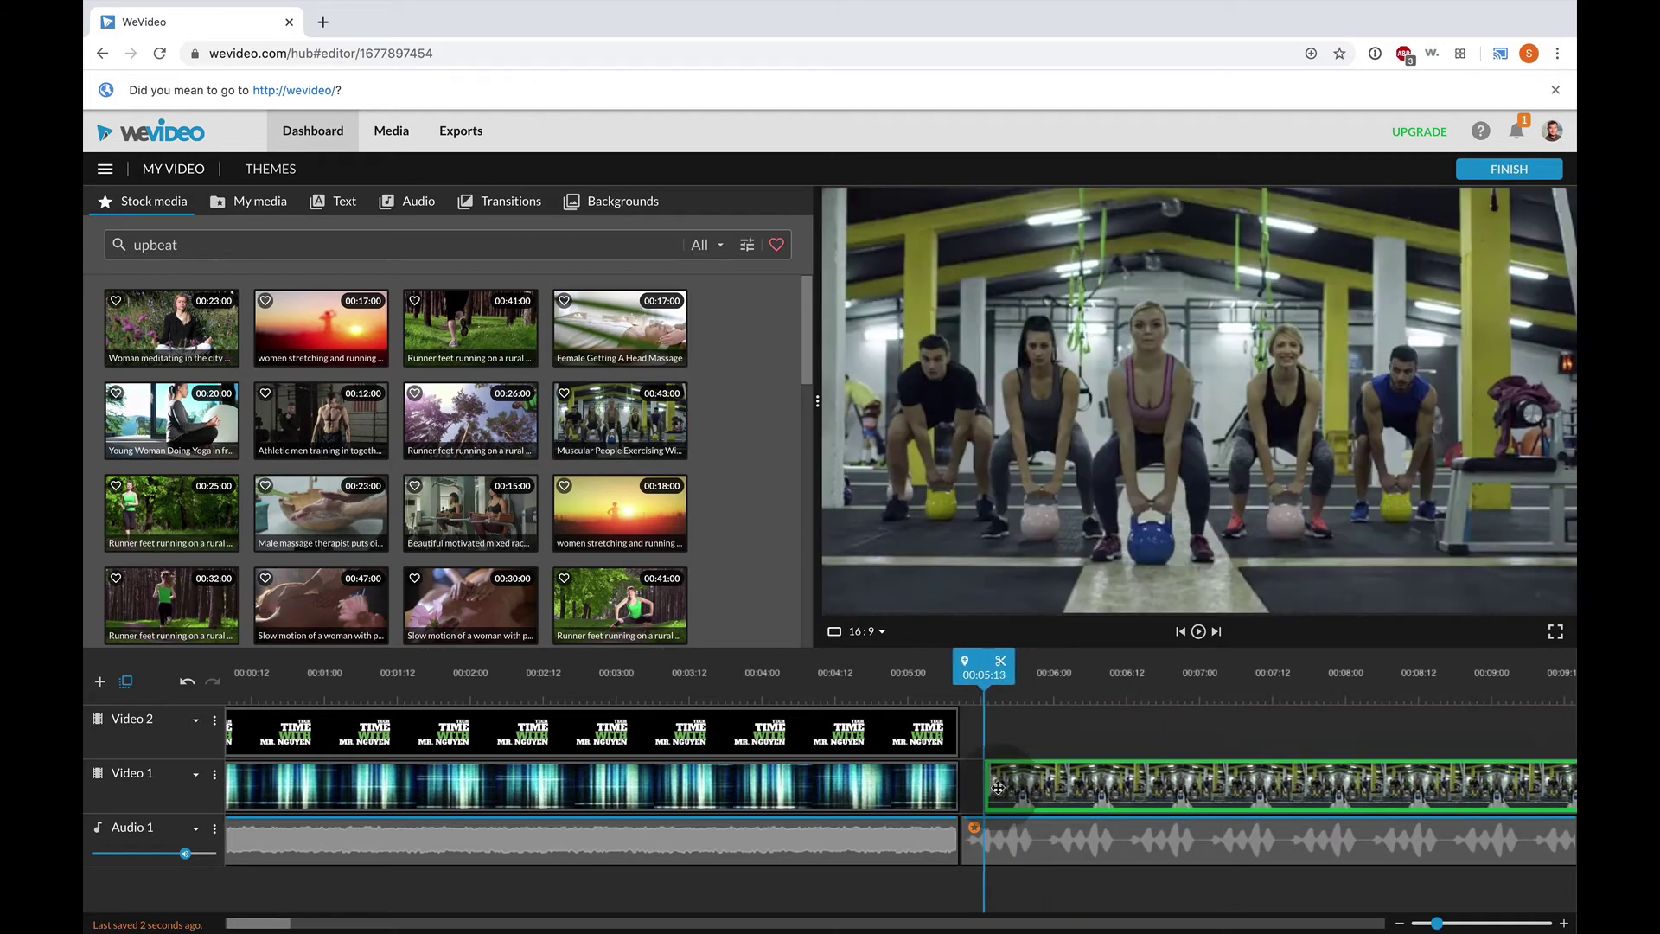
{"action": "key", "text": "space"}
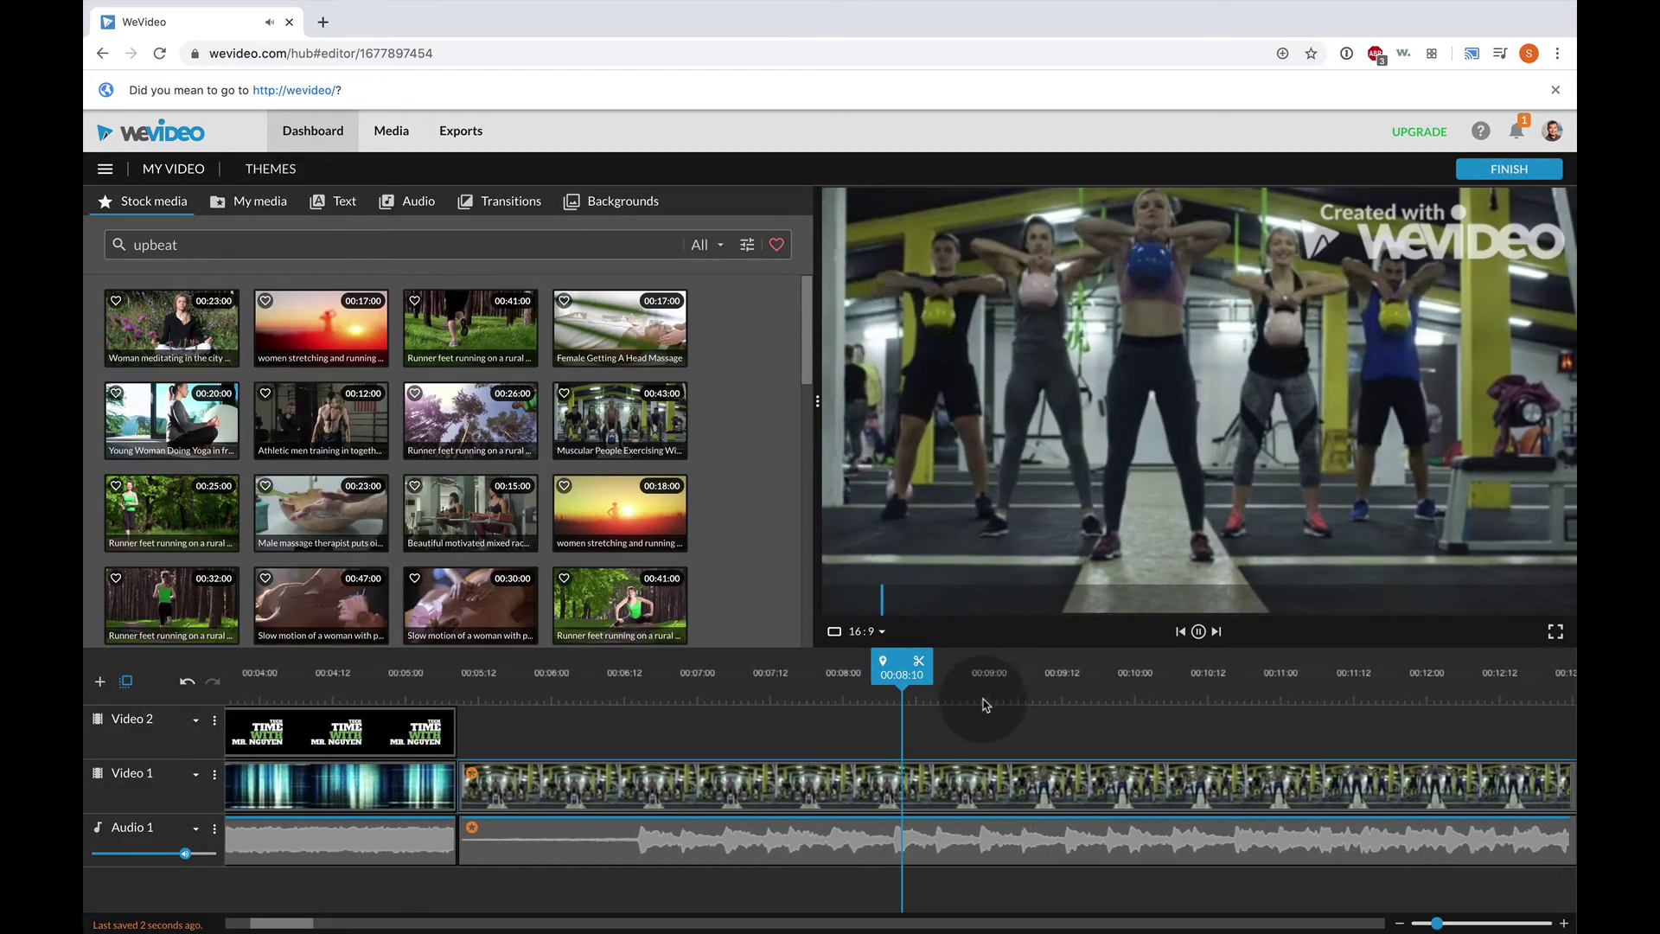
{"action": "left_click", "coordinate": [623, 296]}
- Add the Line wipe - Title motion text on Video 2 above the gym clip, starting at 00:05:09, and play it
{"action": "left_click", "coordinate": [341, 198]}
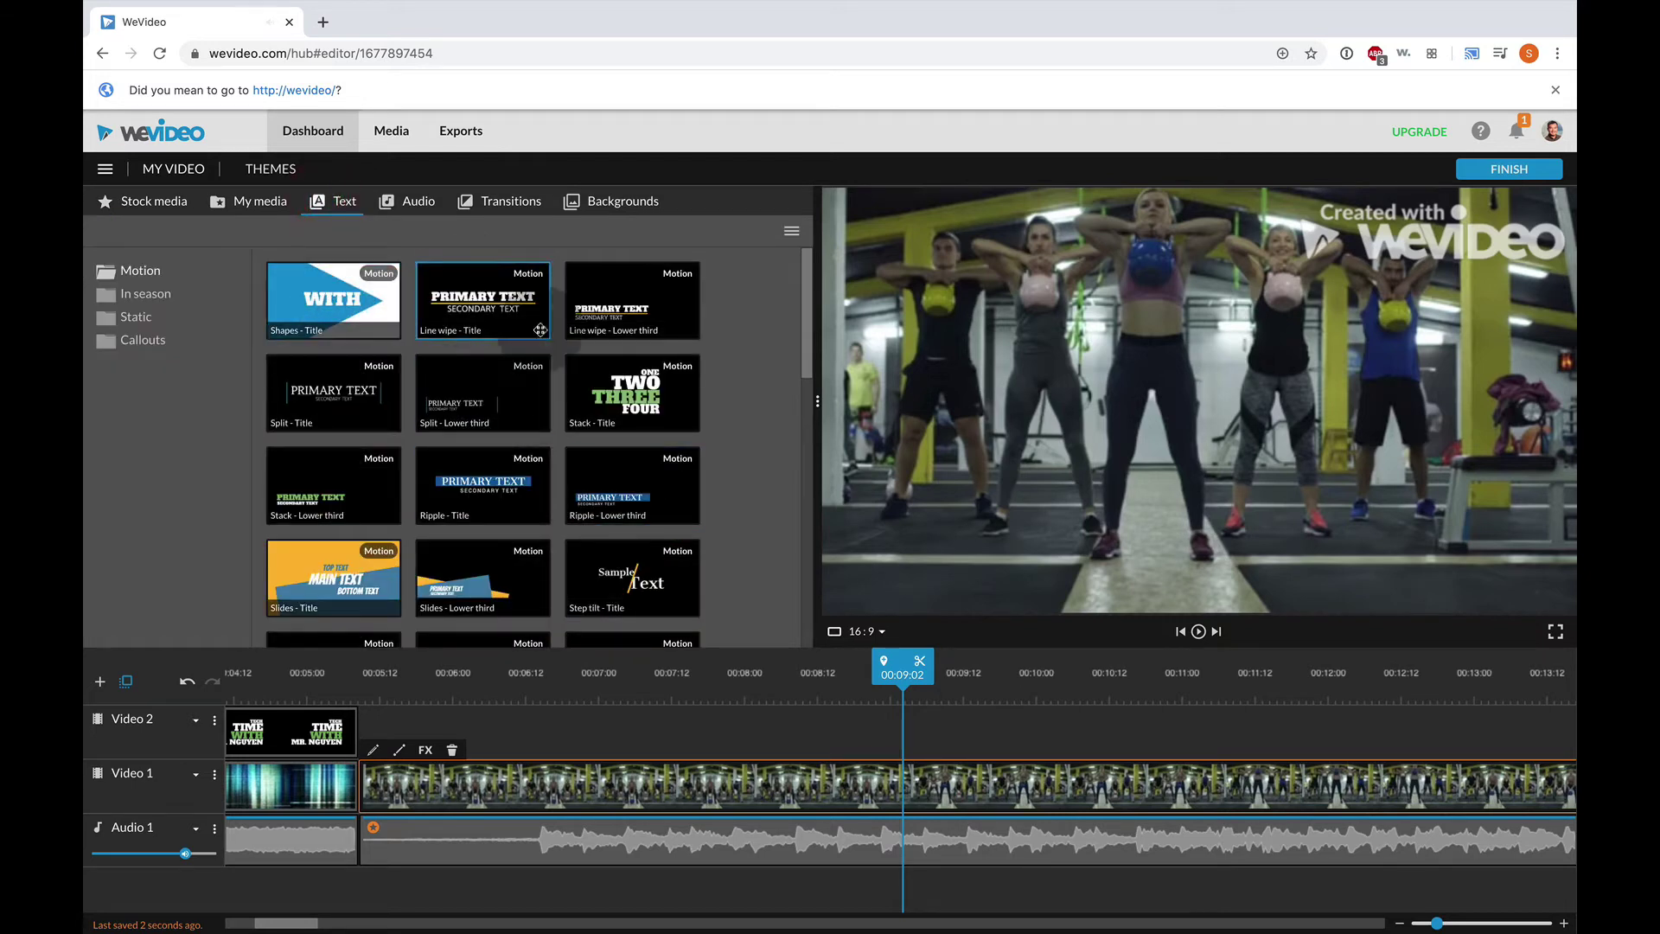
{"action": "left_click_drag", "start_coordinate": [499, 305], "coordinate": [389, 739]}
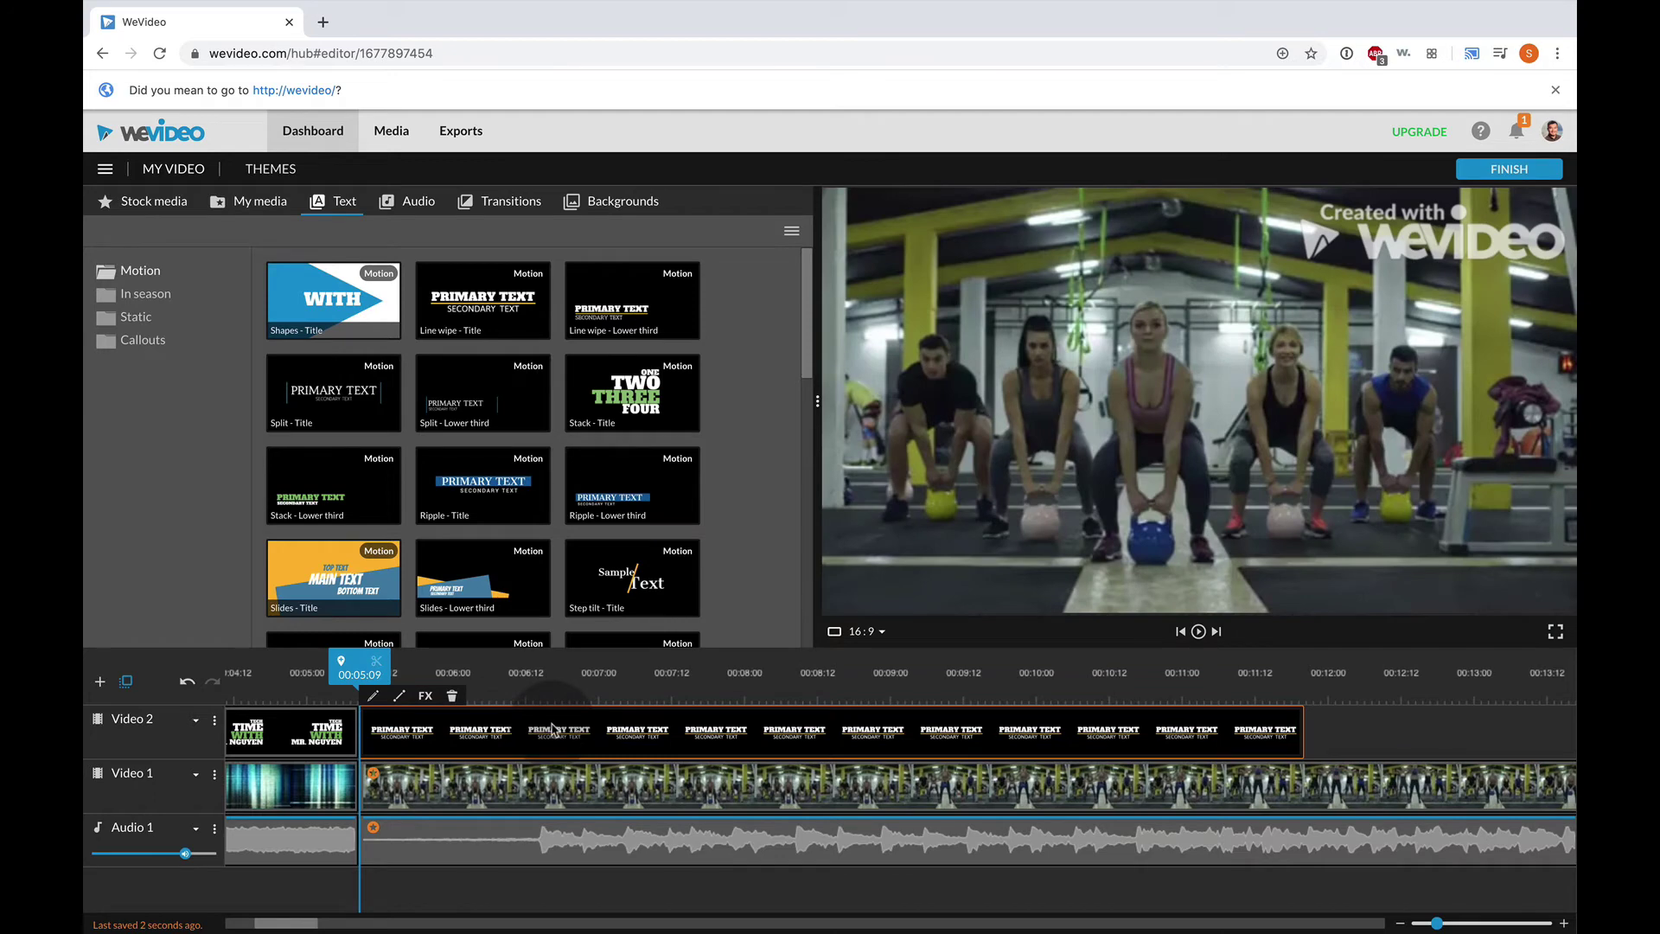
{"action": "key", "text": "space"}
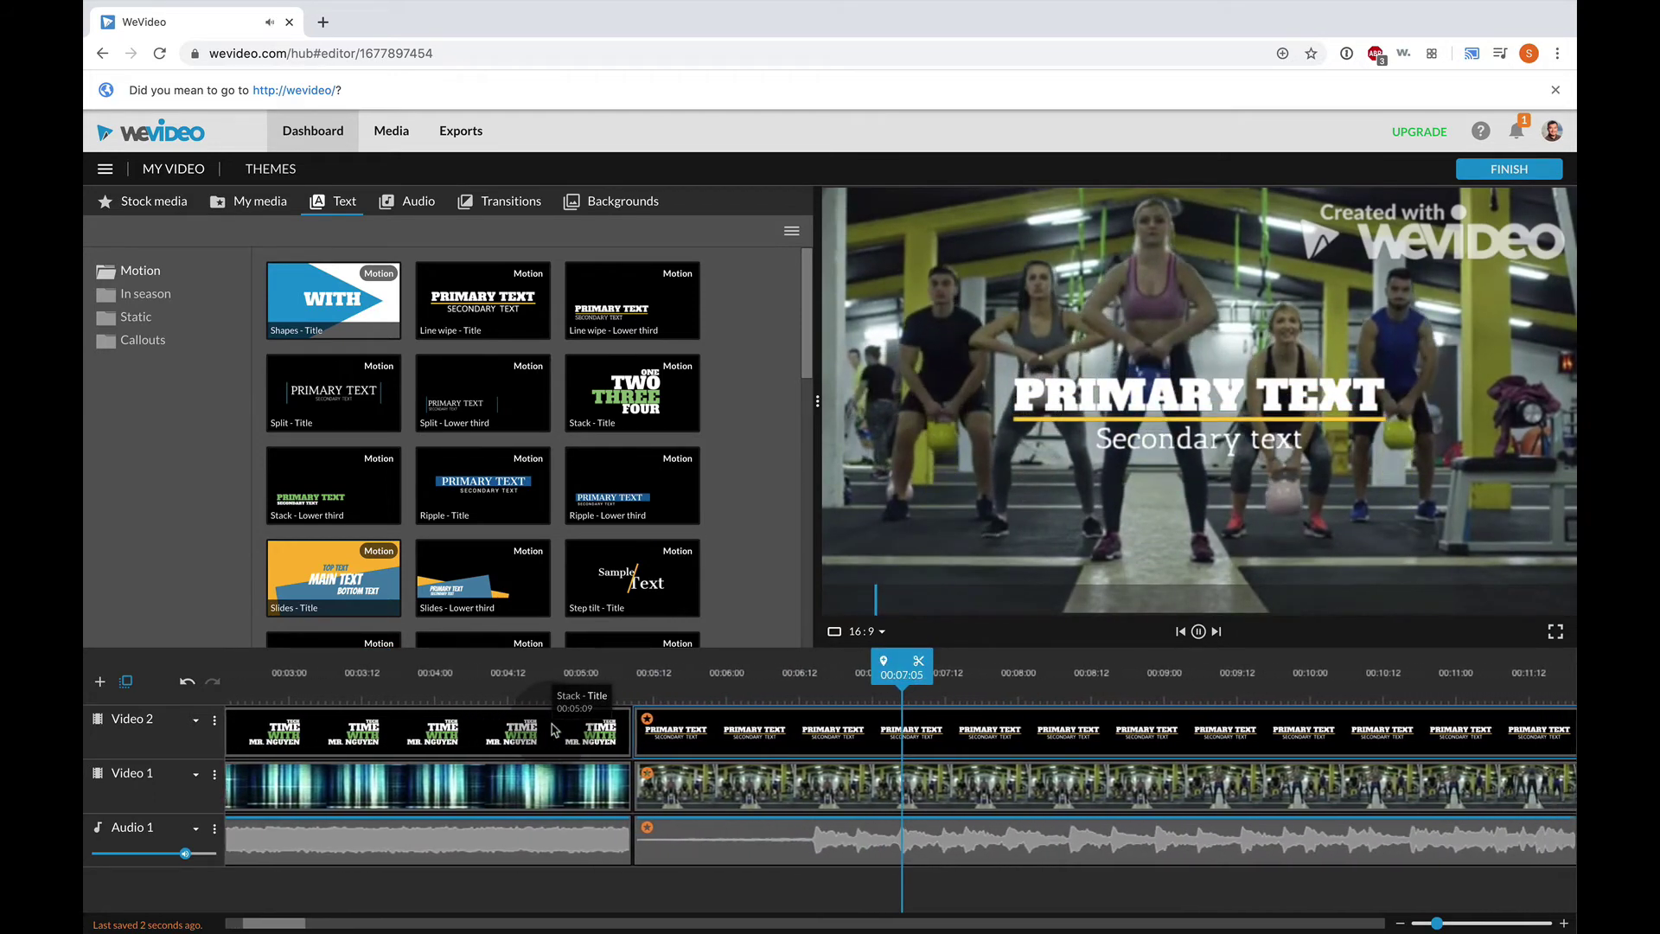
{"action": "key", "text": "space"}
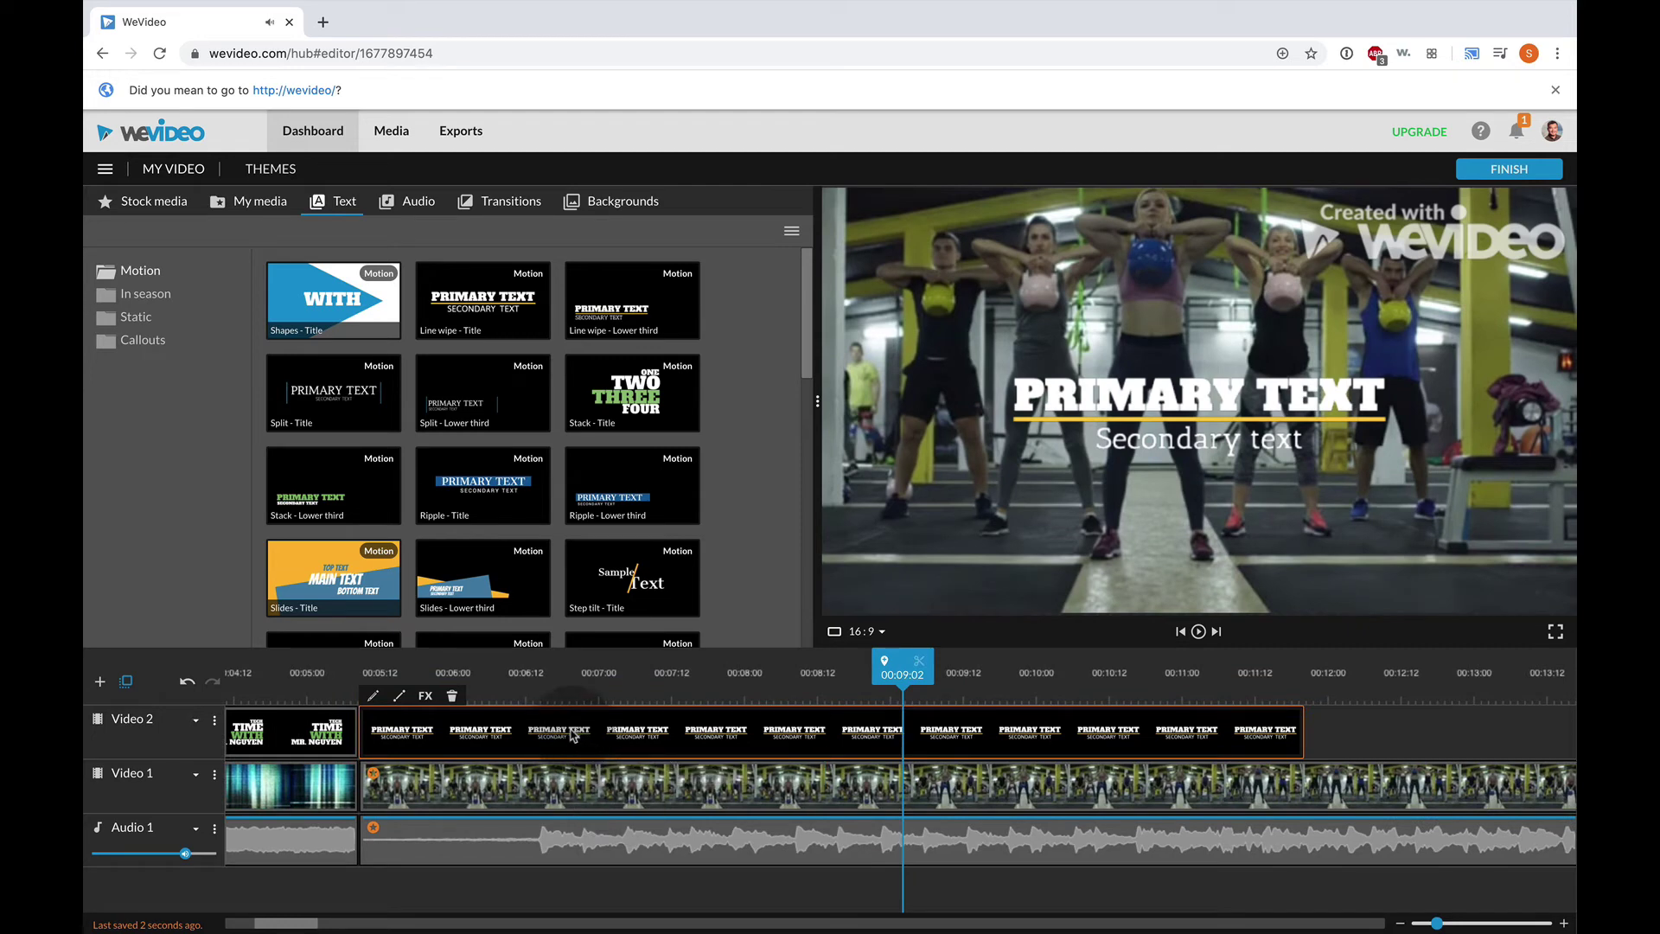
{"action": "left_click", "coordinate": [1155, 510]}
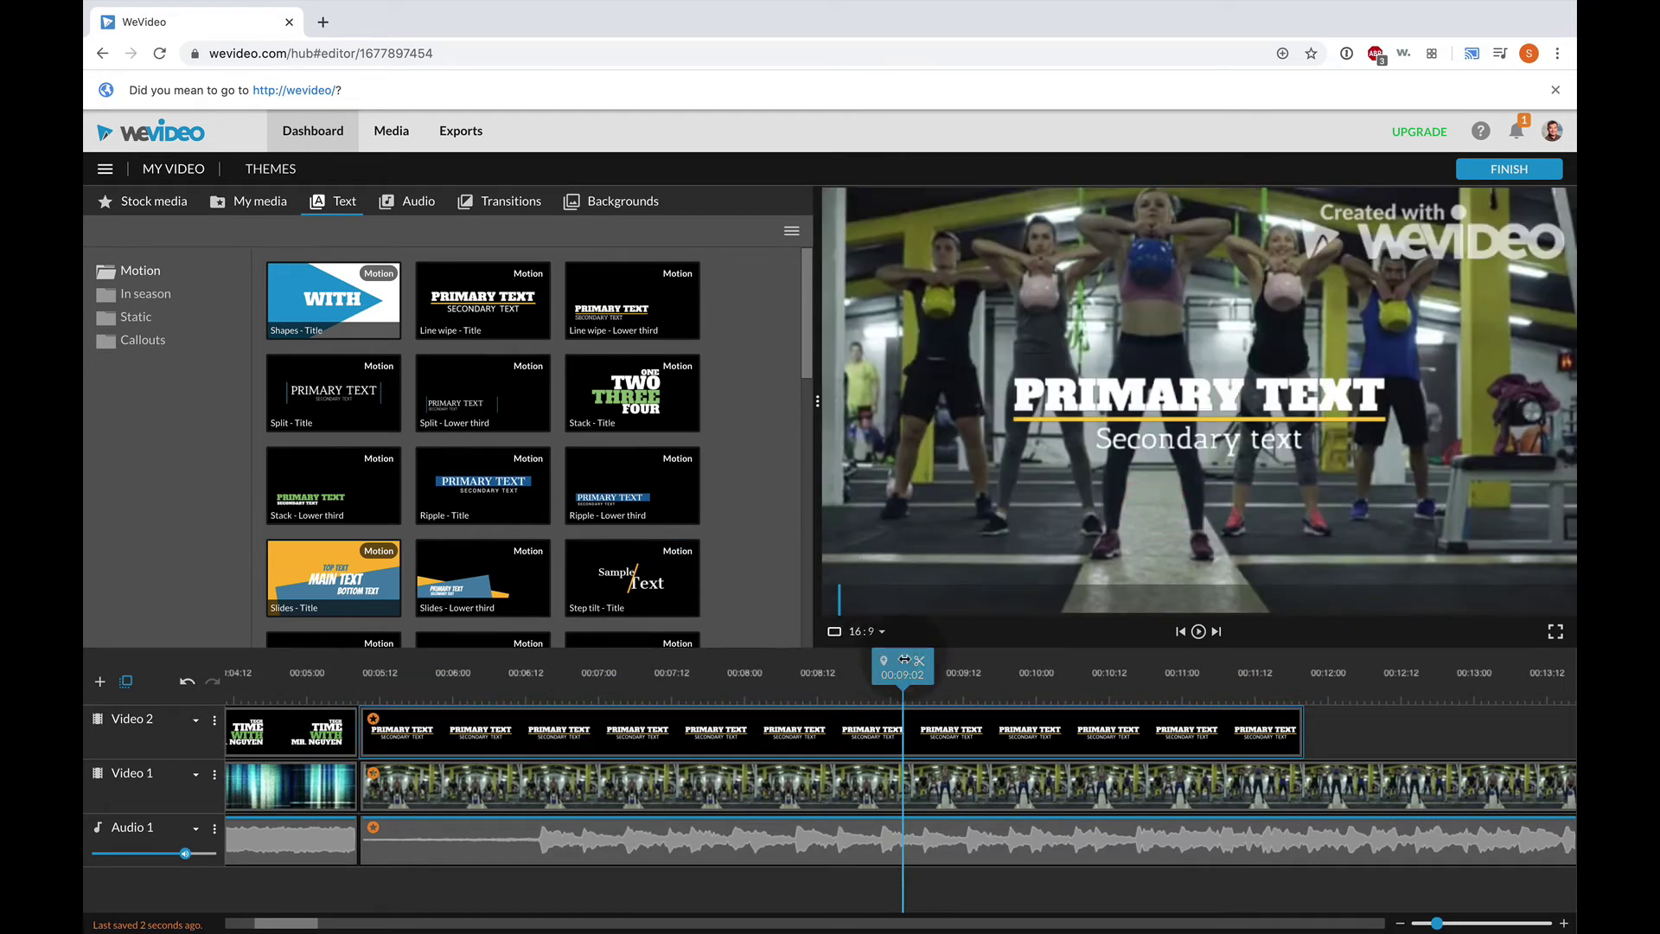
- Position the playhead at 00:07:09 and set the Line wipe title's primary text to "Are you ready!?"
{"action": "left_click_drag", "start_coordinate": [904, 660], "coordinate": [651, 699]}
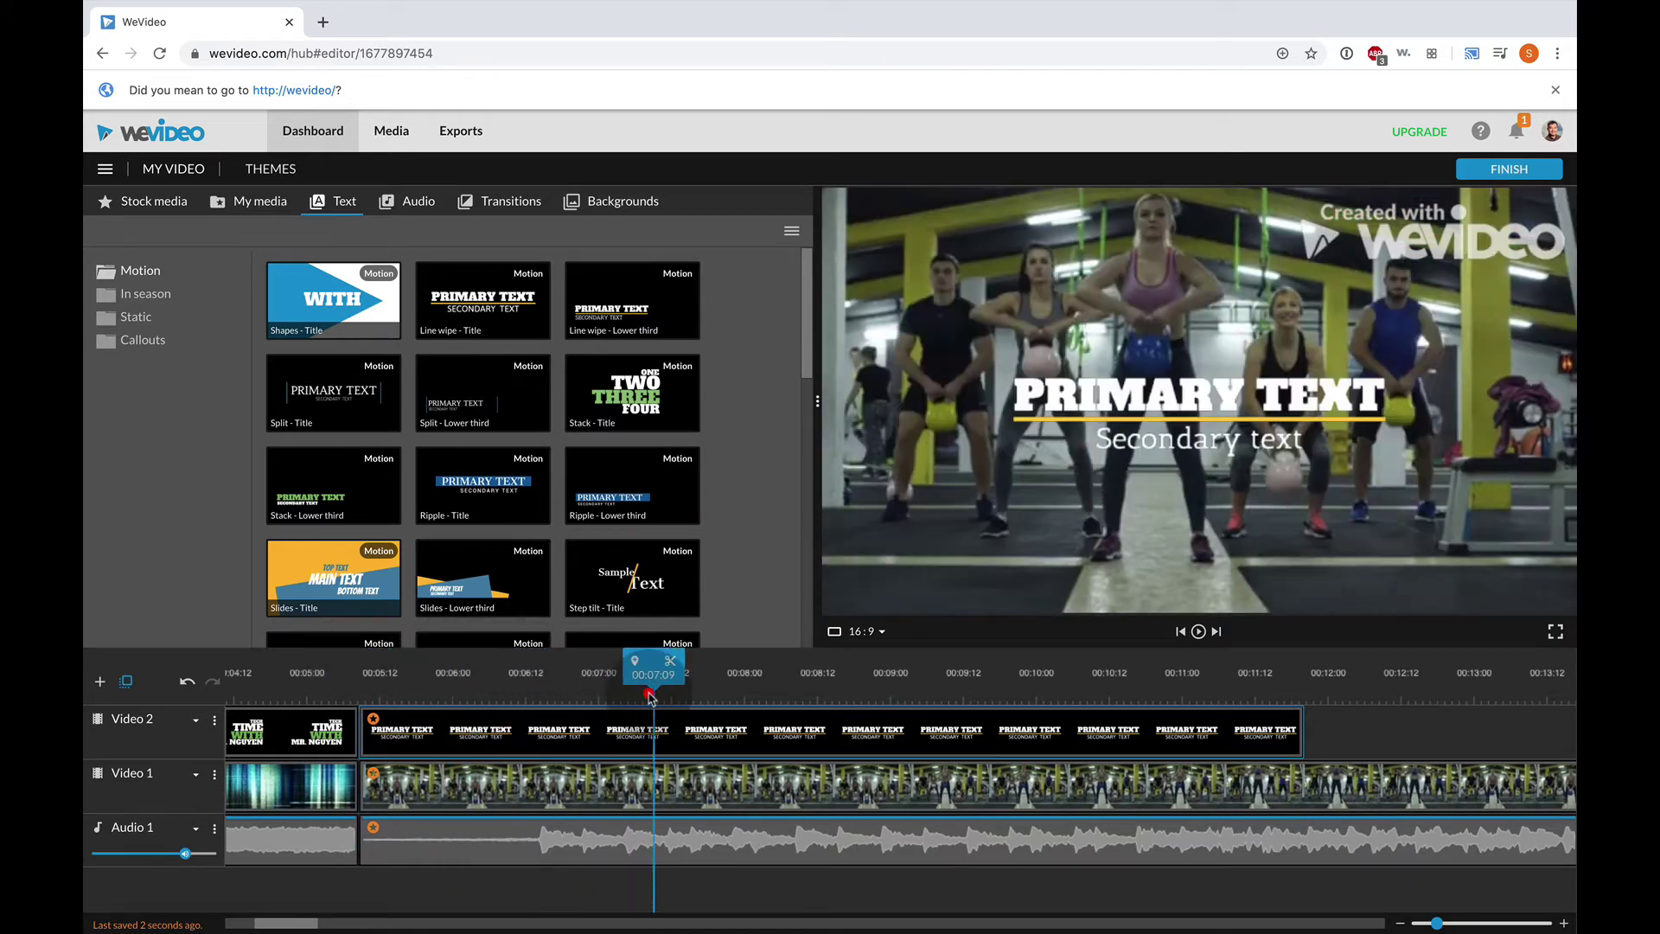
{"action": "double_click", "coordinate": [625, 729]}
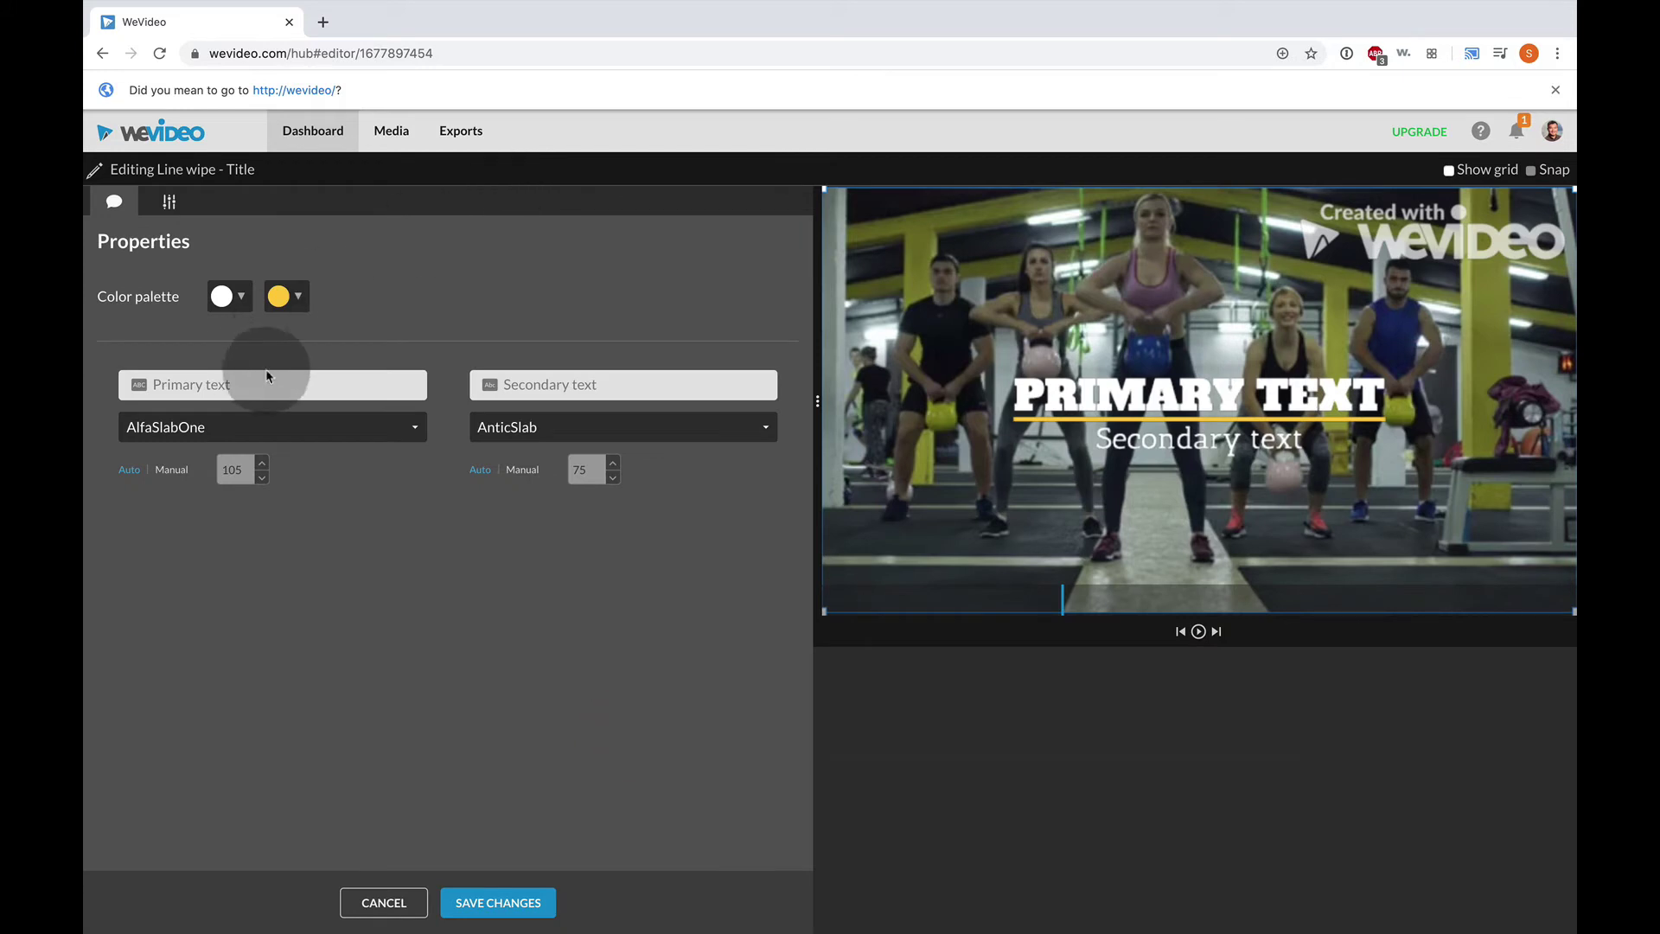
{"action": "left_click", "coordinate": [288, 386]}
{"action": "type", "text": "W"}
{"action": "key", "text": "BackSpace"}
{"action": "type", "text": "A"}
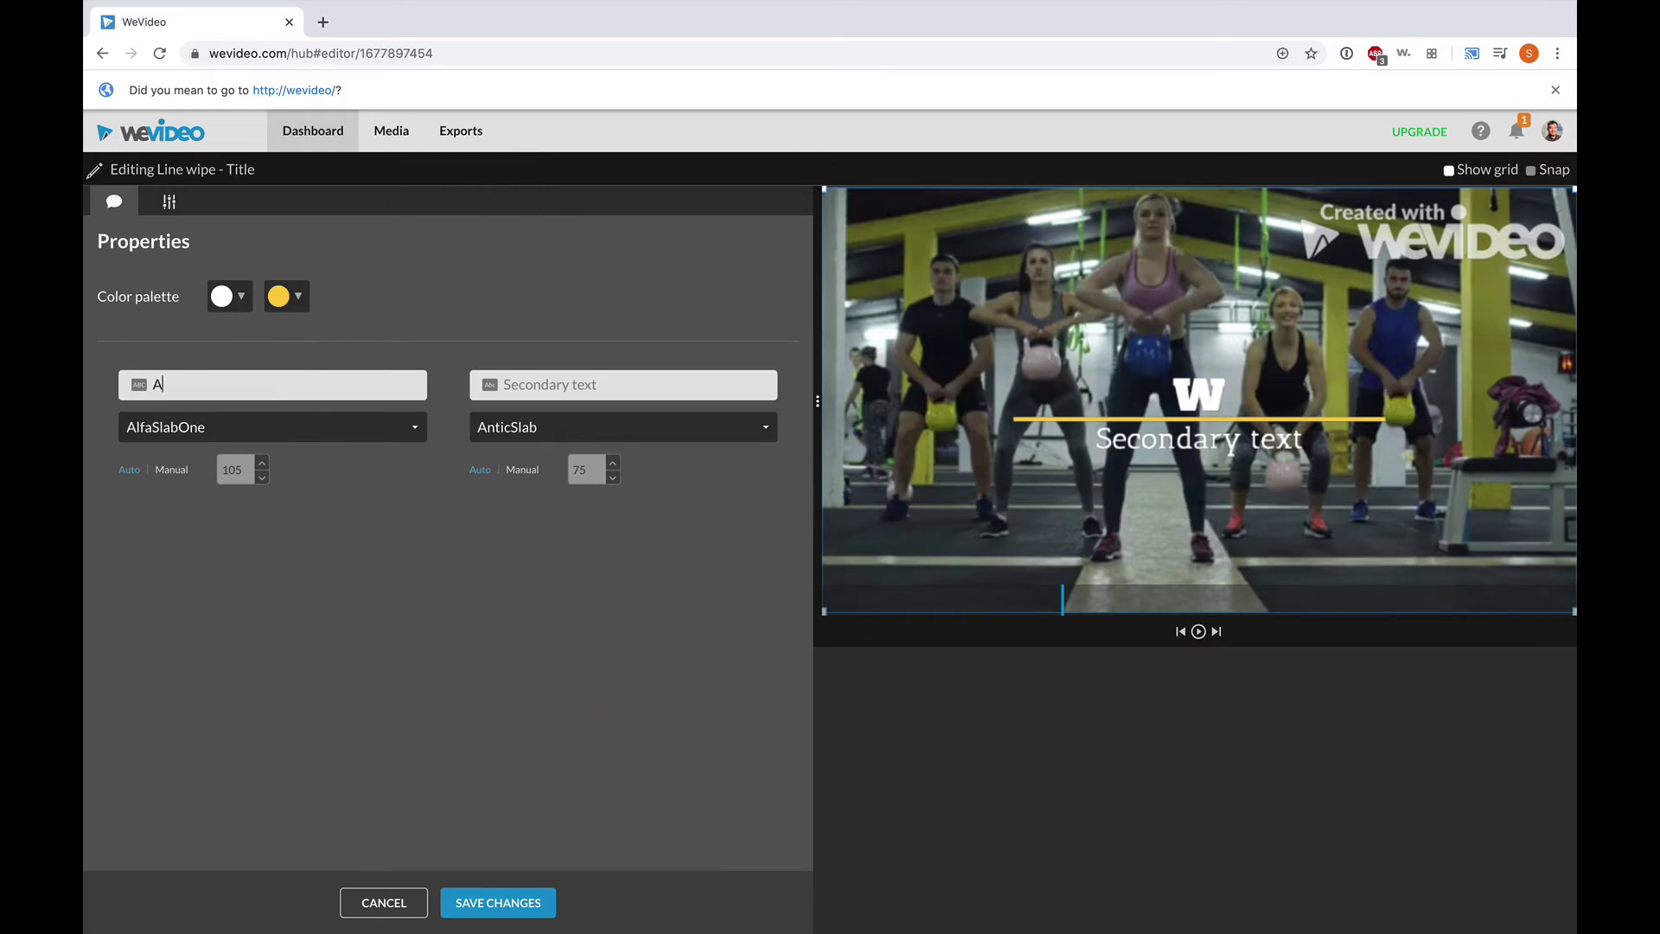
{"action": "type", "text": "re you ready!?"}
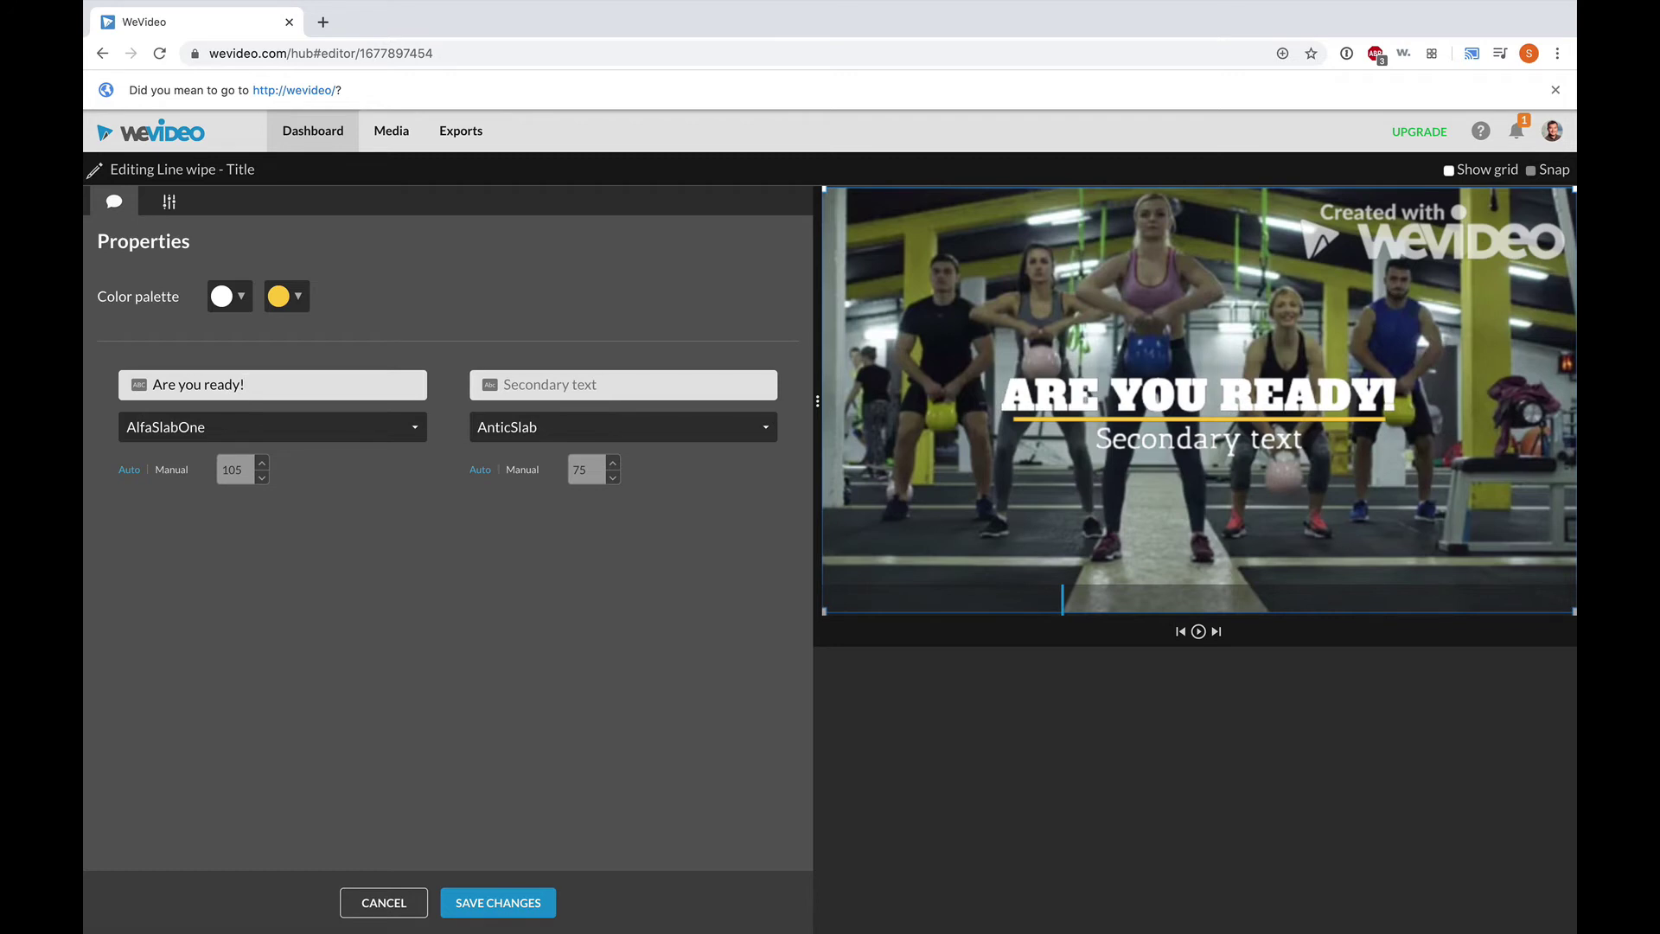
- Set the Line wipe title's secondary text to "for a brain work out" and save the title changes
{"action": "left_click", "coordinate": [555, 374]}
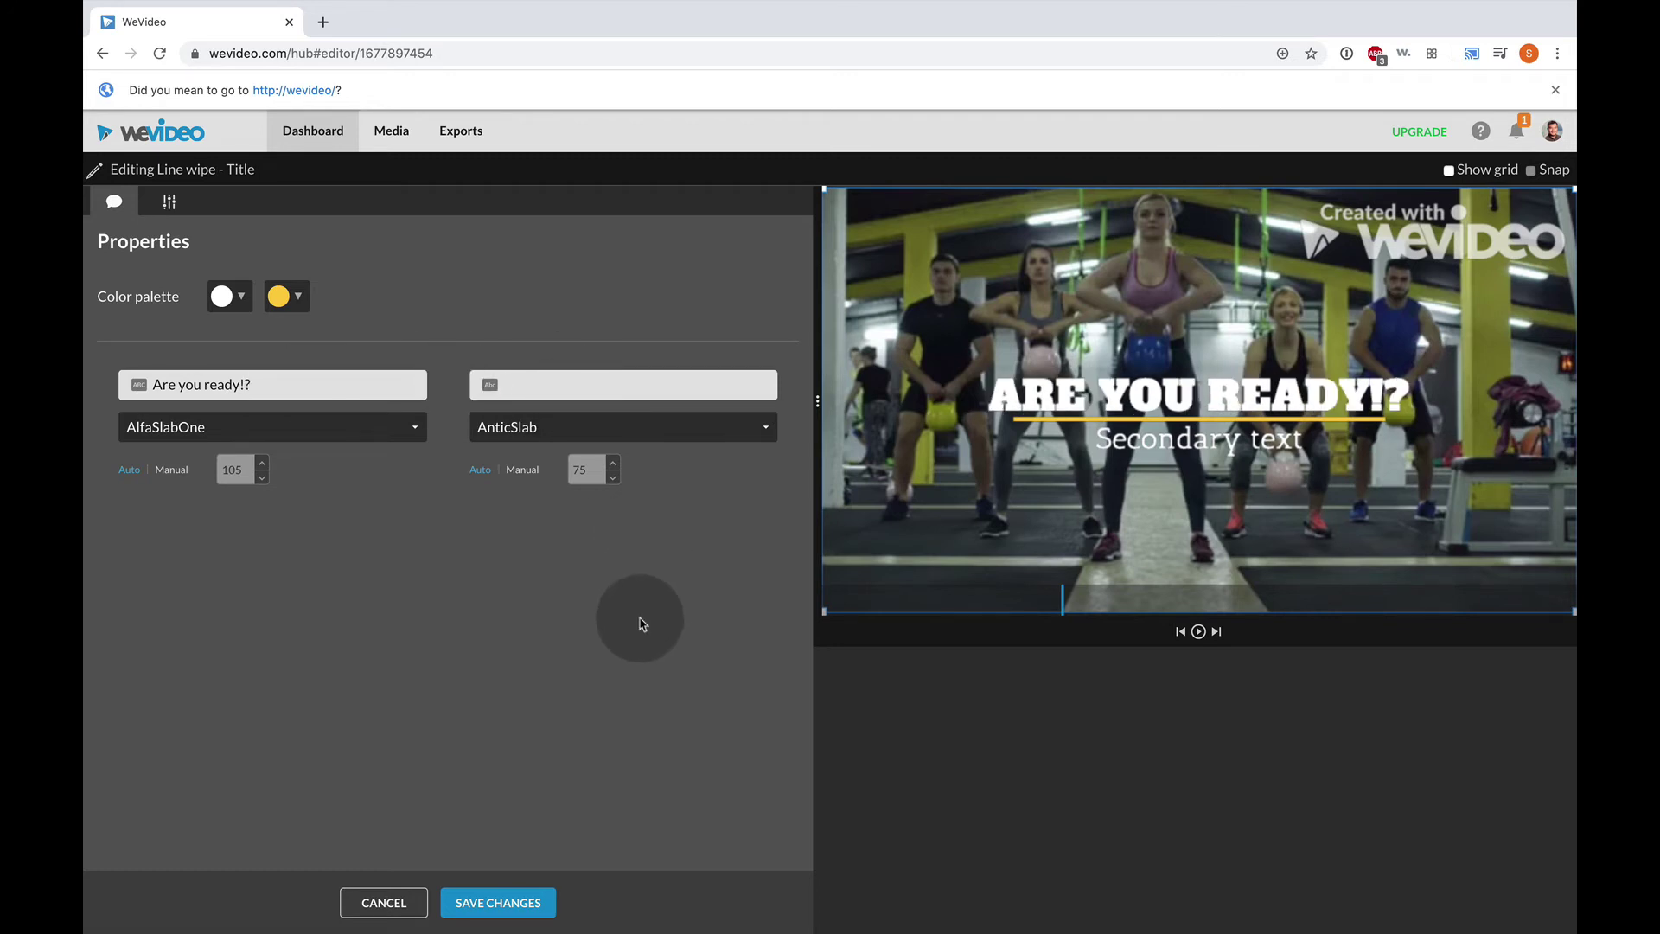
{"action": "type", "text": "for a brain work out?"}
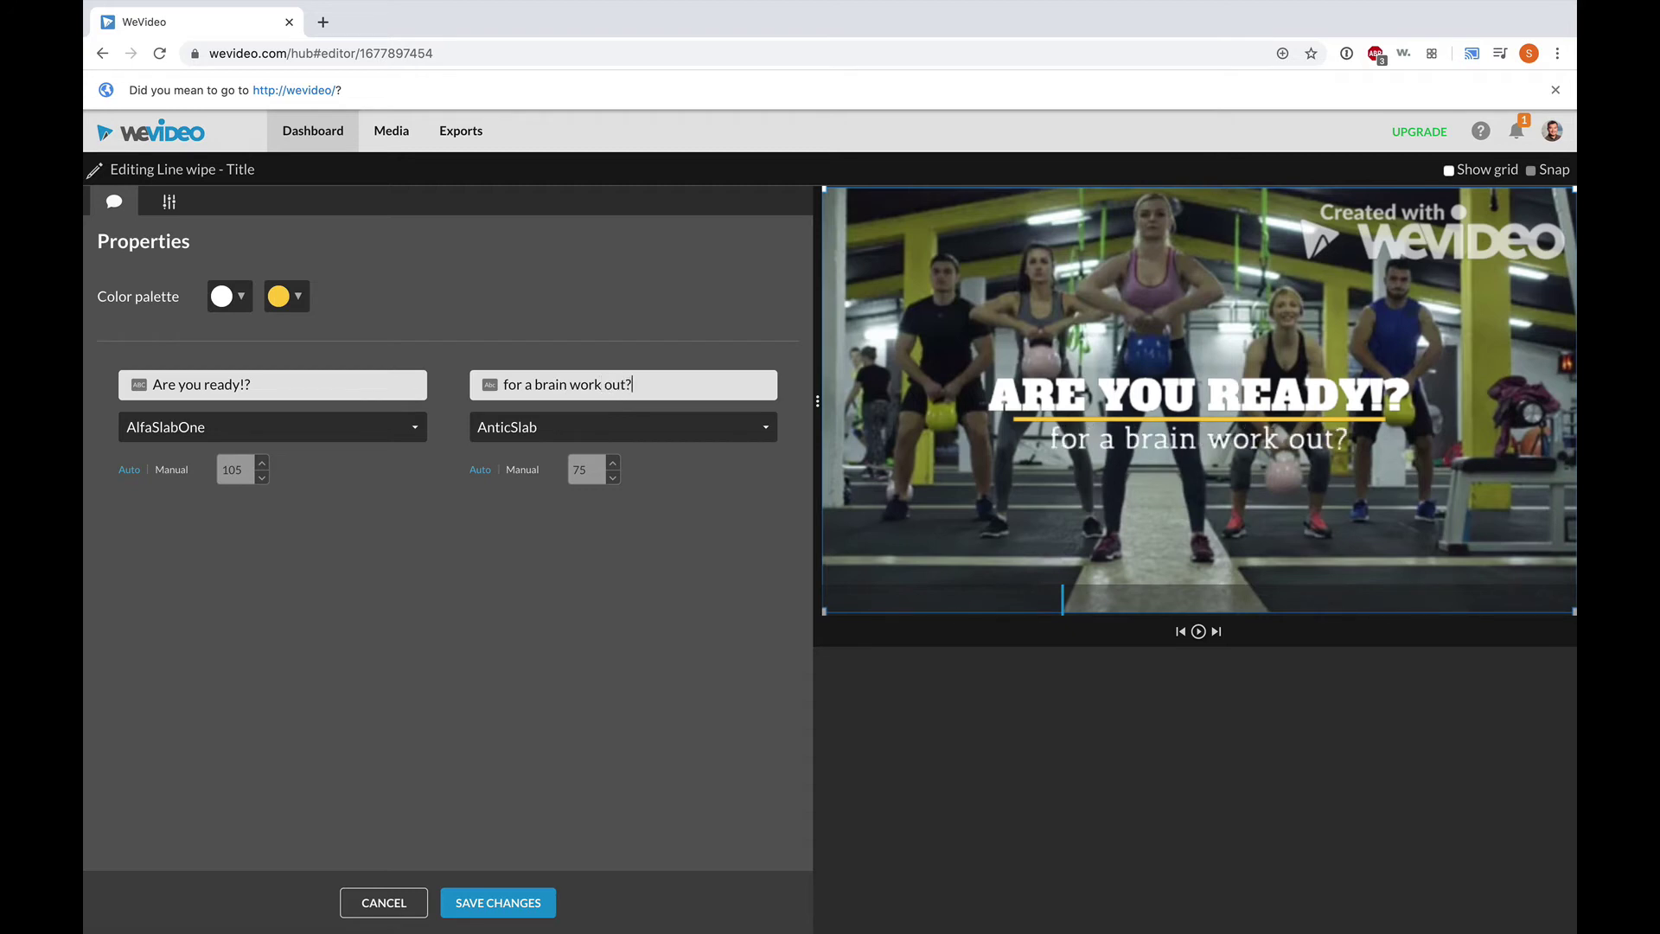
{"action": "key", "text": "BackSpace"}
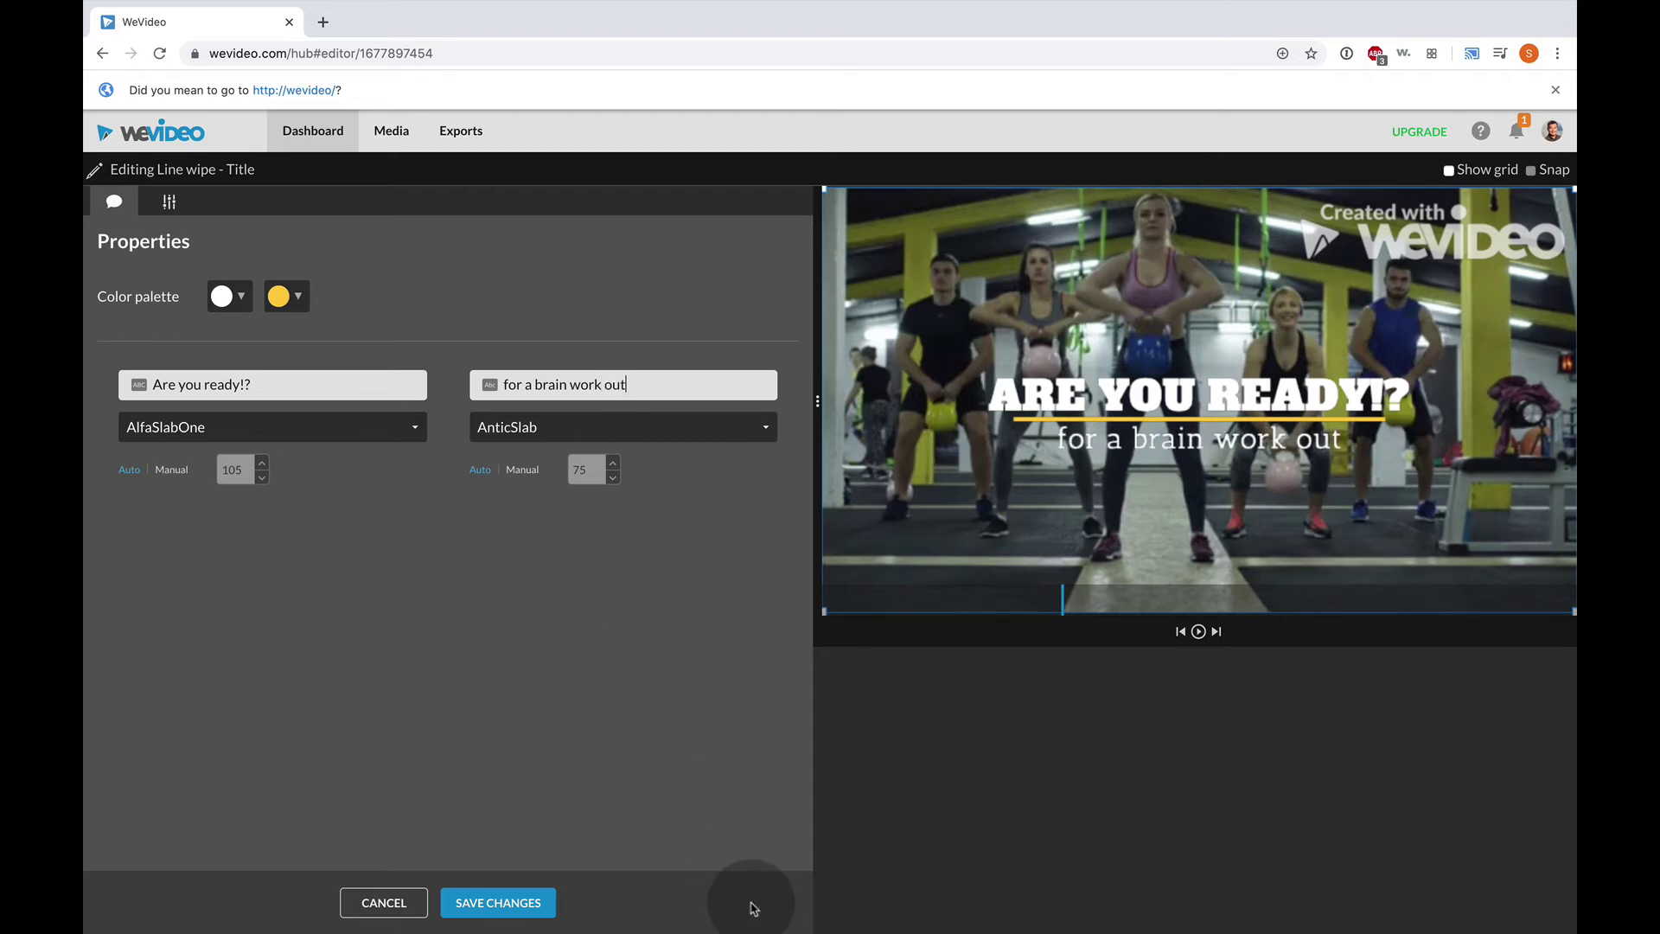
{"action": "left_click", "coordinate": [550, 902]}
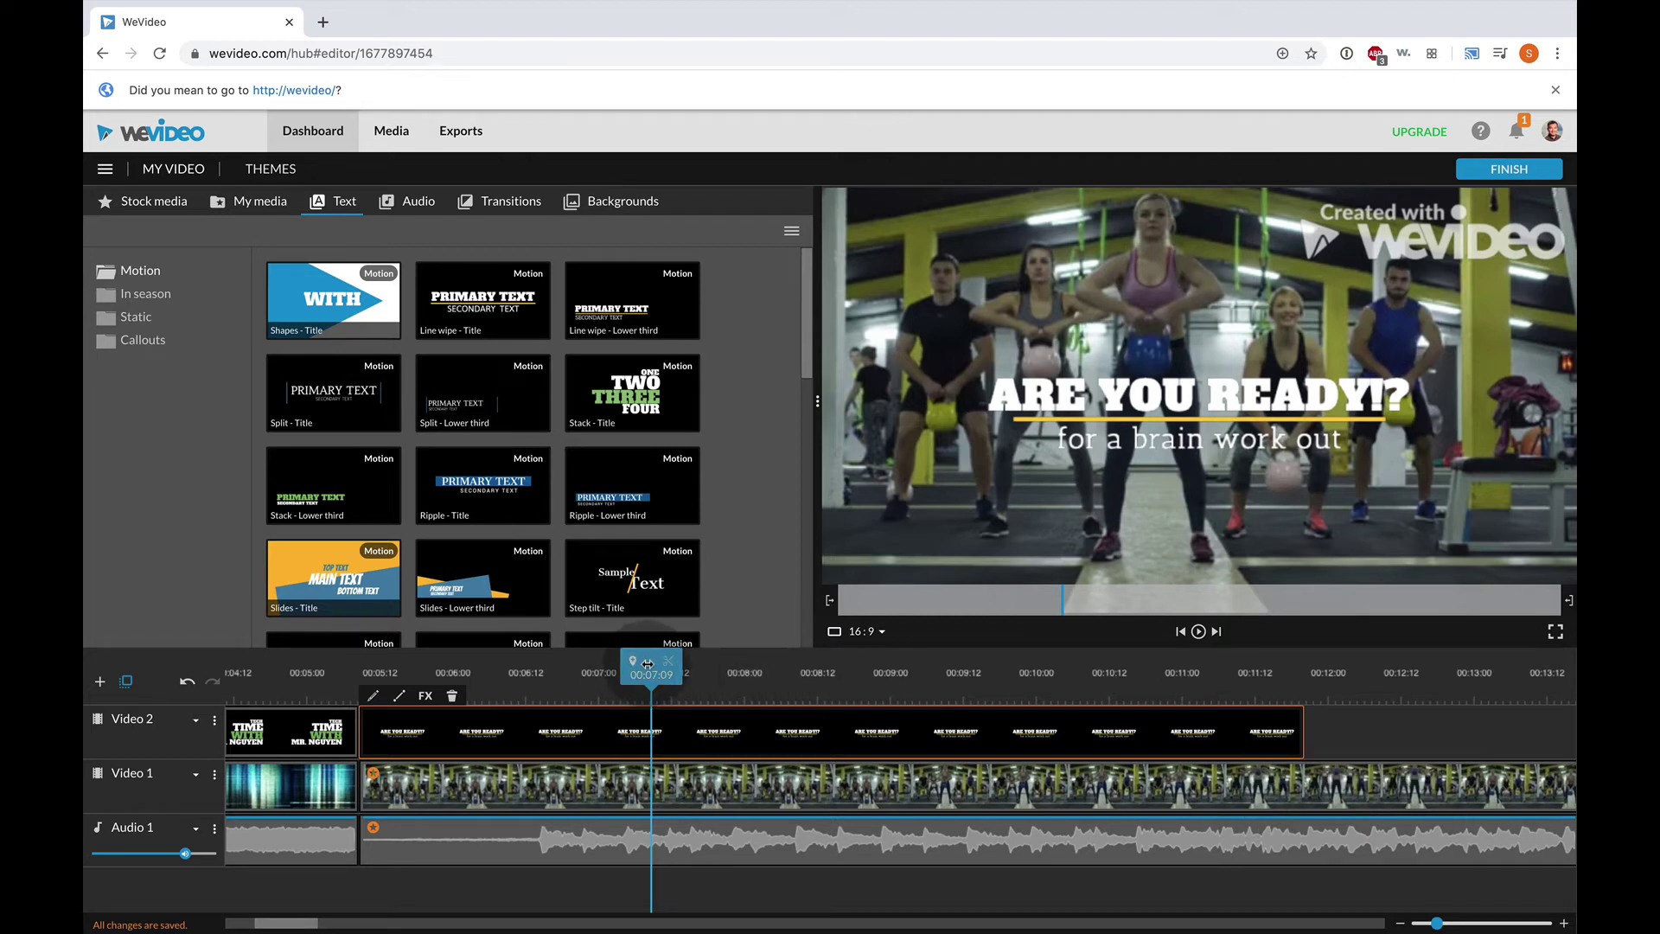
- Play the edited Line wipe title from its start, and trim its end on Video 2 to 00:09:09
{"action": "left_click_drag", "start_coordinate": [646, 663], "coordinate": [337, 666]}
{"action": "key", "text": "space"}
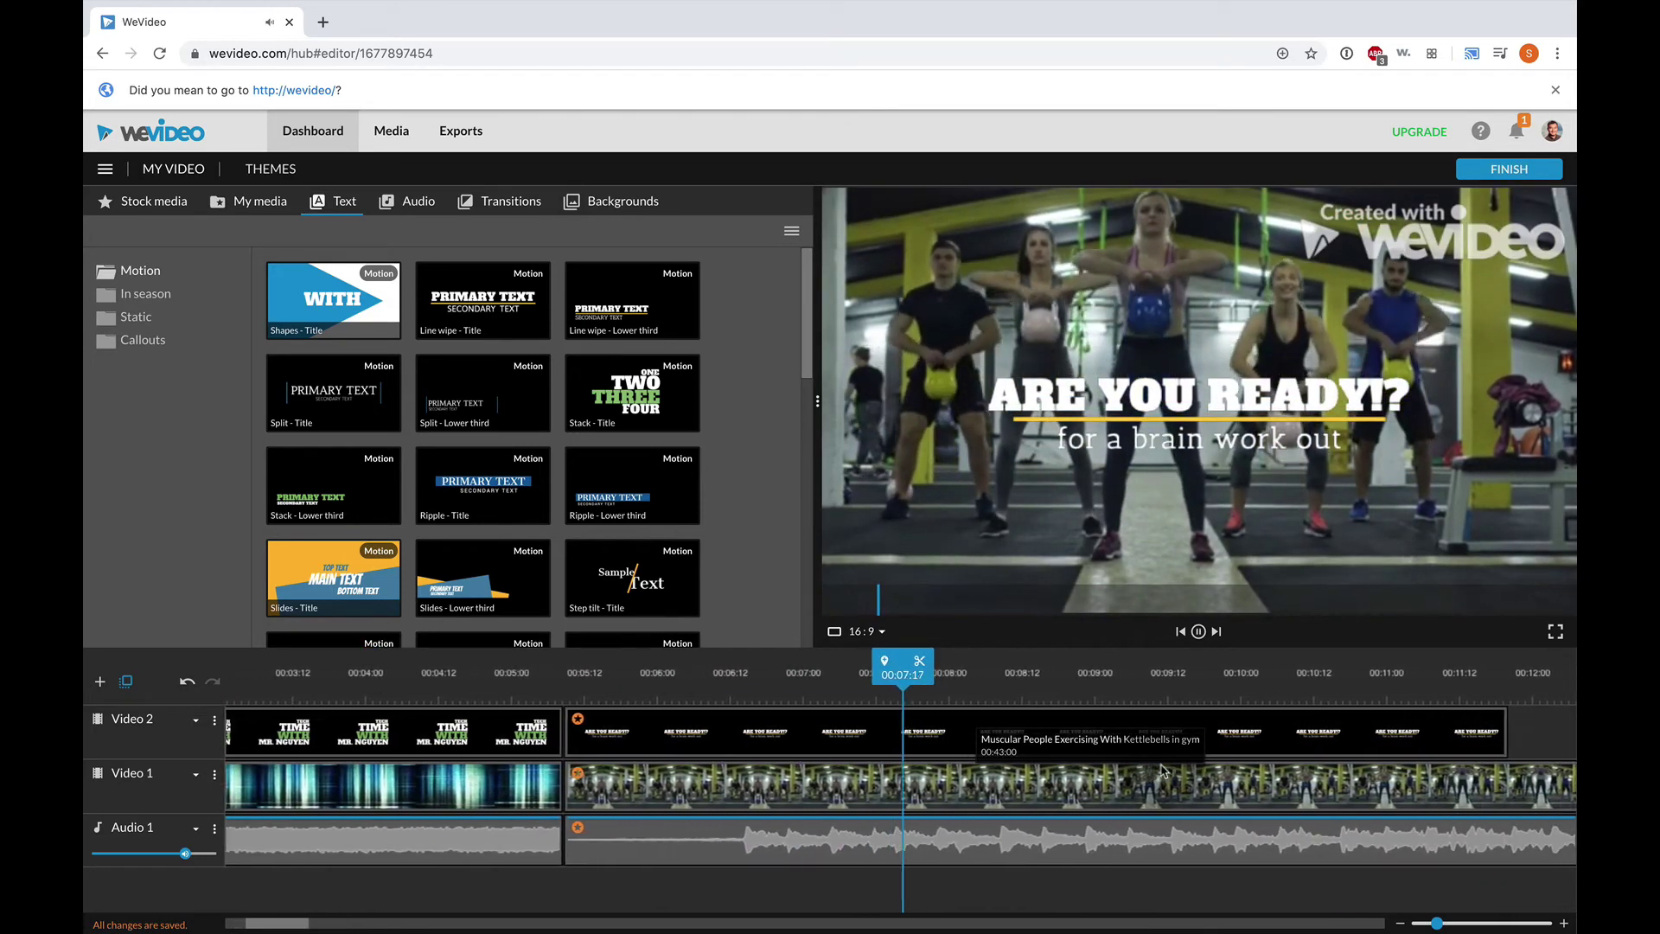
{"action": "left_click", "coordinate": [1155, 731]}
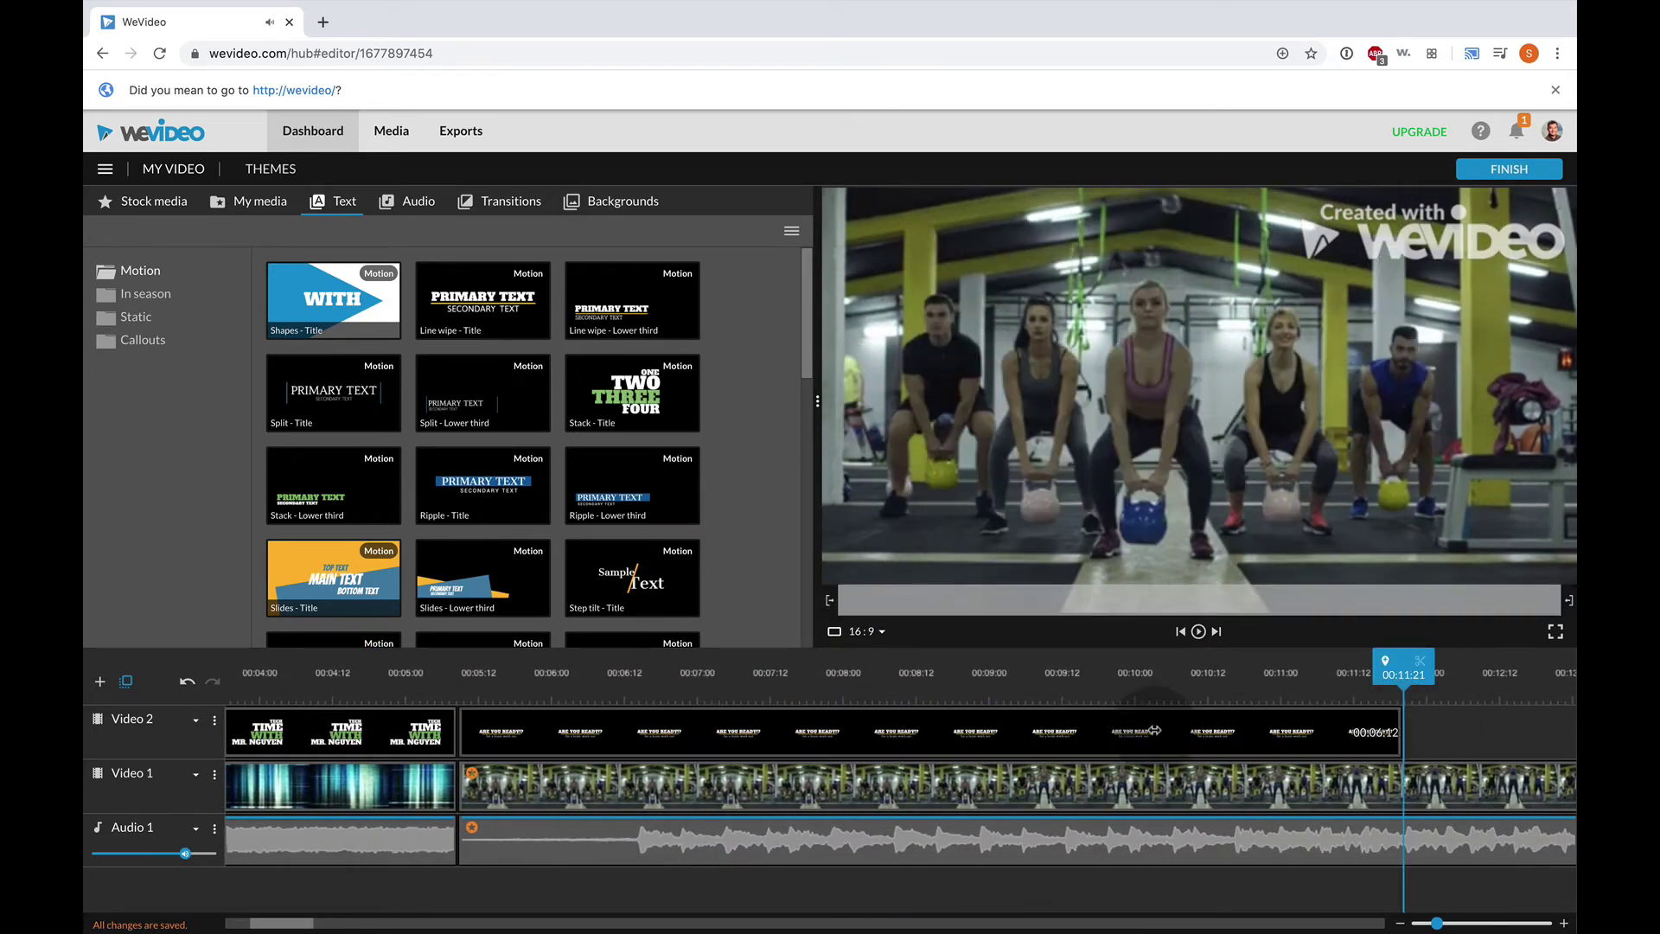
{"action": "left_click_drag", "start_coordinate": [1155, 731], "coordinate": [930, 730]}
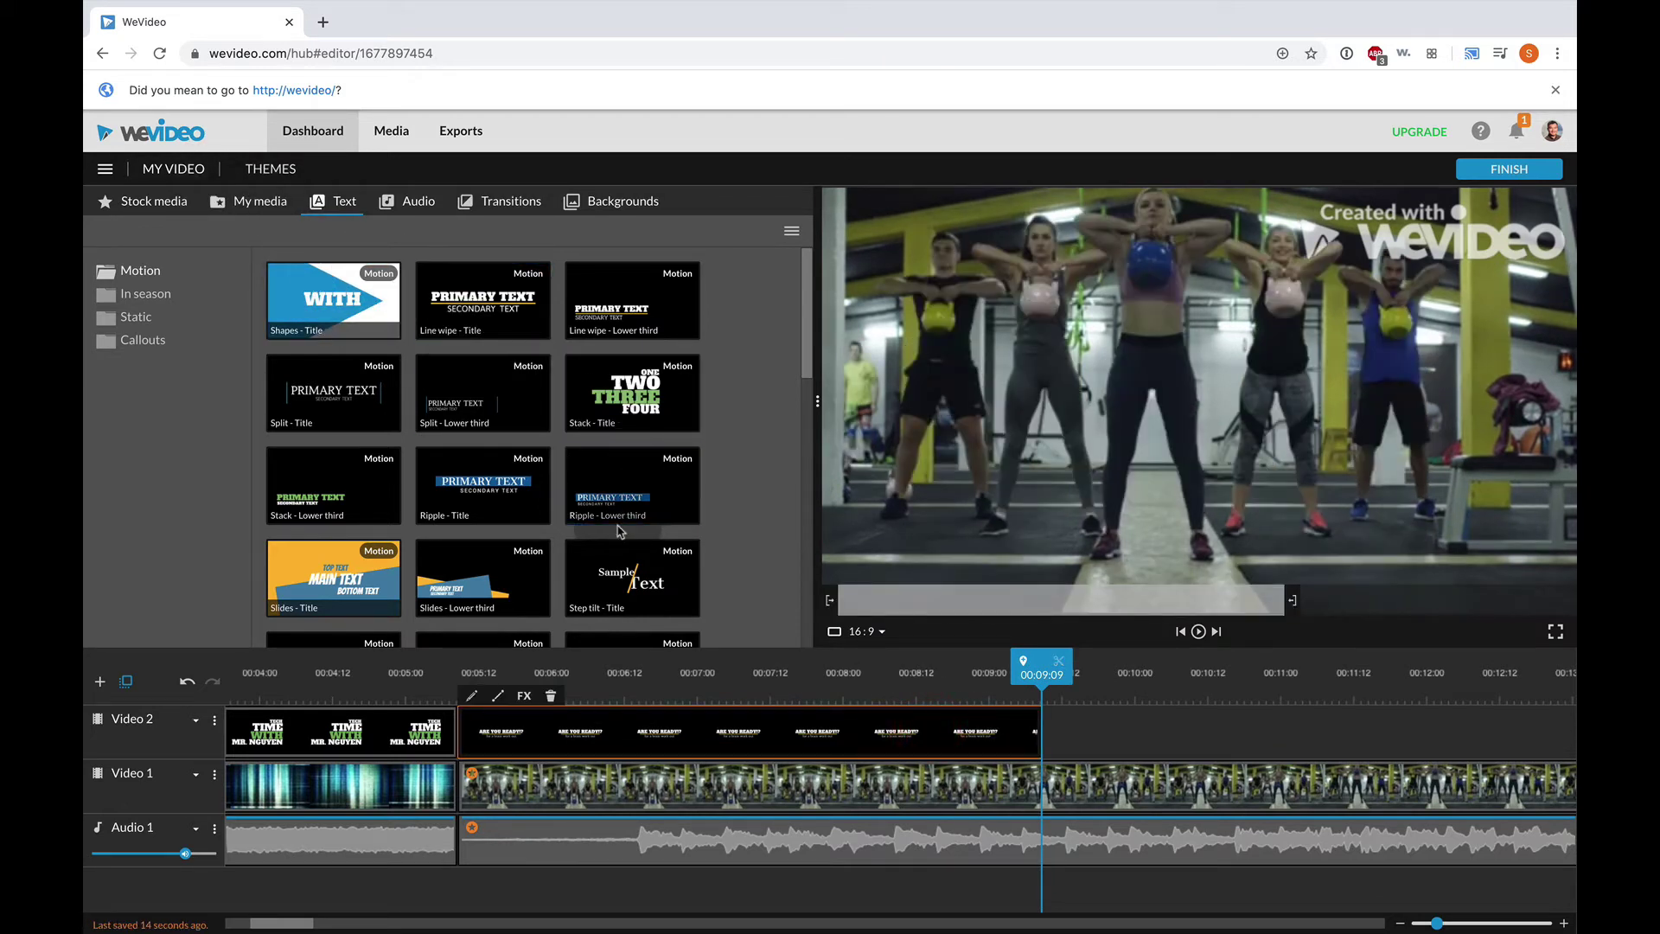
- Add the blue Ripple motion title on Video 2 directly after the Line wipe title, starting at 00:09:09
{"action": "left_click_drag", "start_coordinate": [606, 568], "coordinate": [1064, 717]}
{"action": "scroll", "coordinate": [1184, 784], "scroll_direction": "right", "scroll_amount": 5}
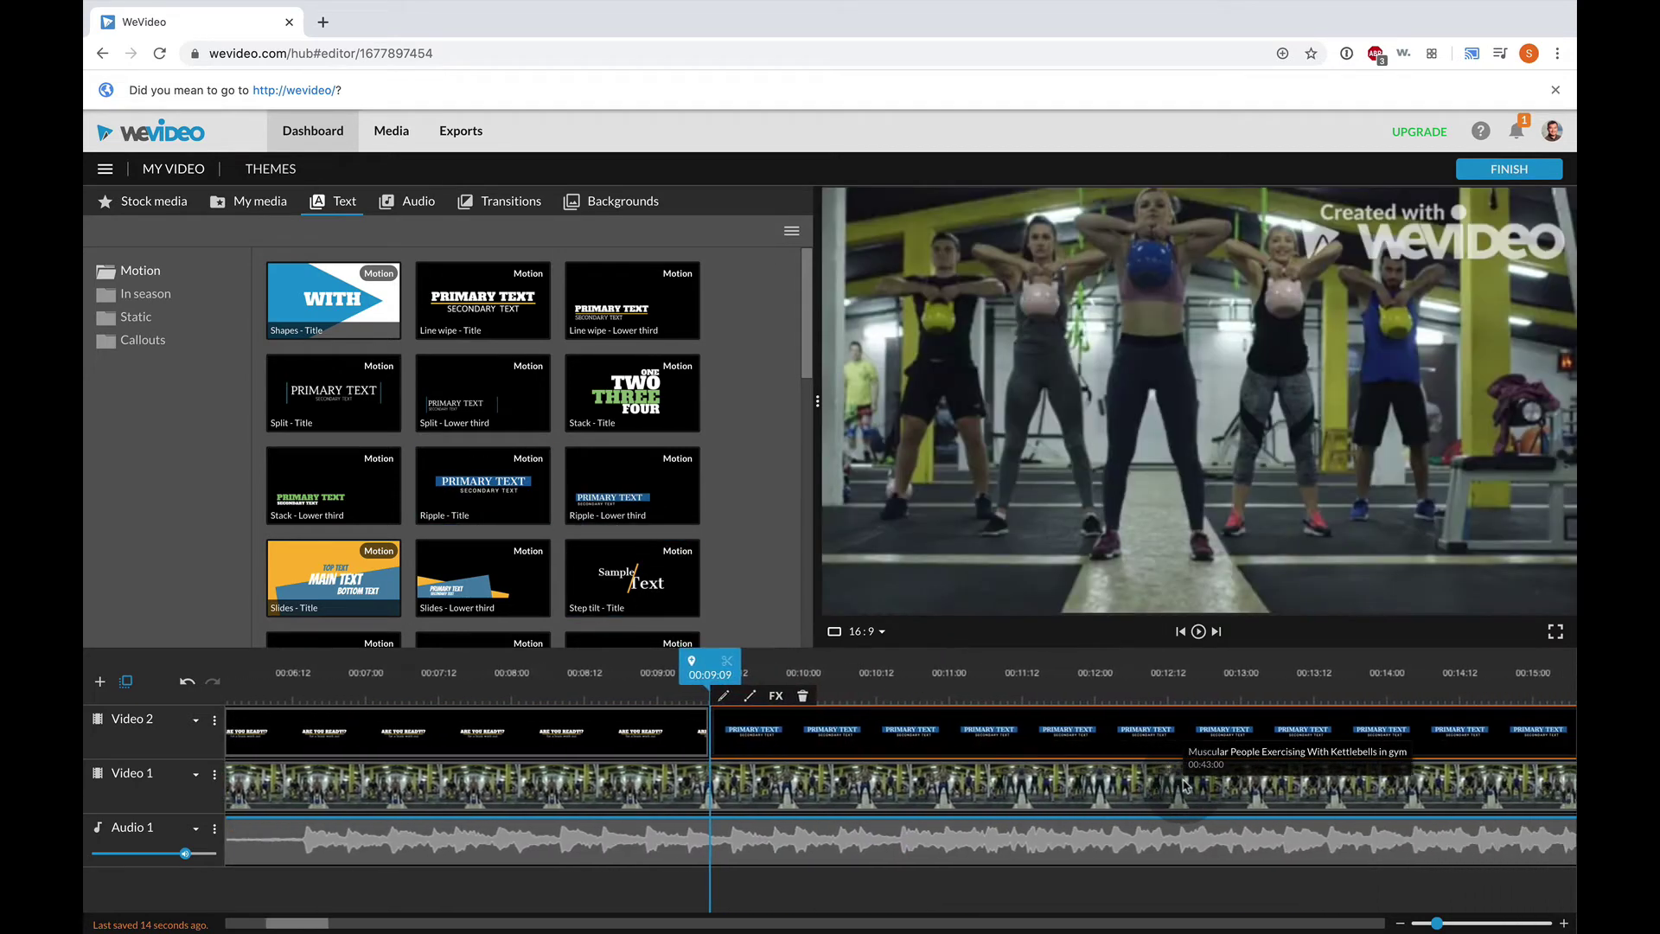
- Play the start of the Ripple title and set its primary text to "Turn on that computer"
{"action": "key", "text": "space"}
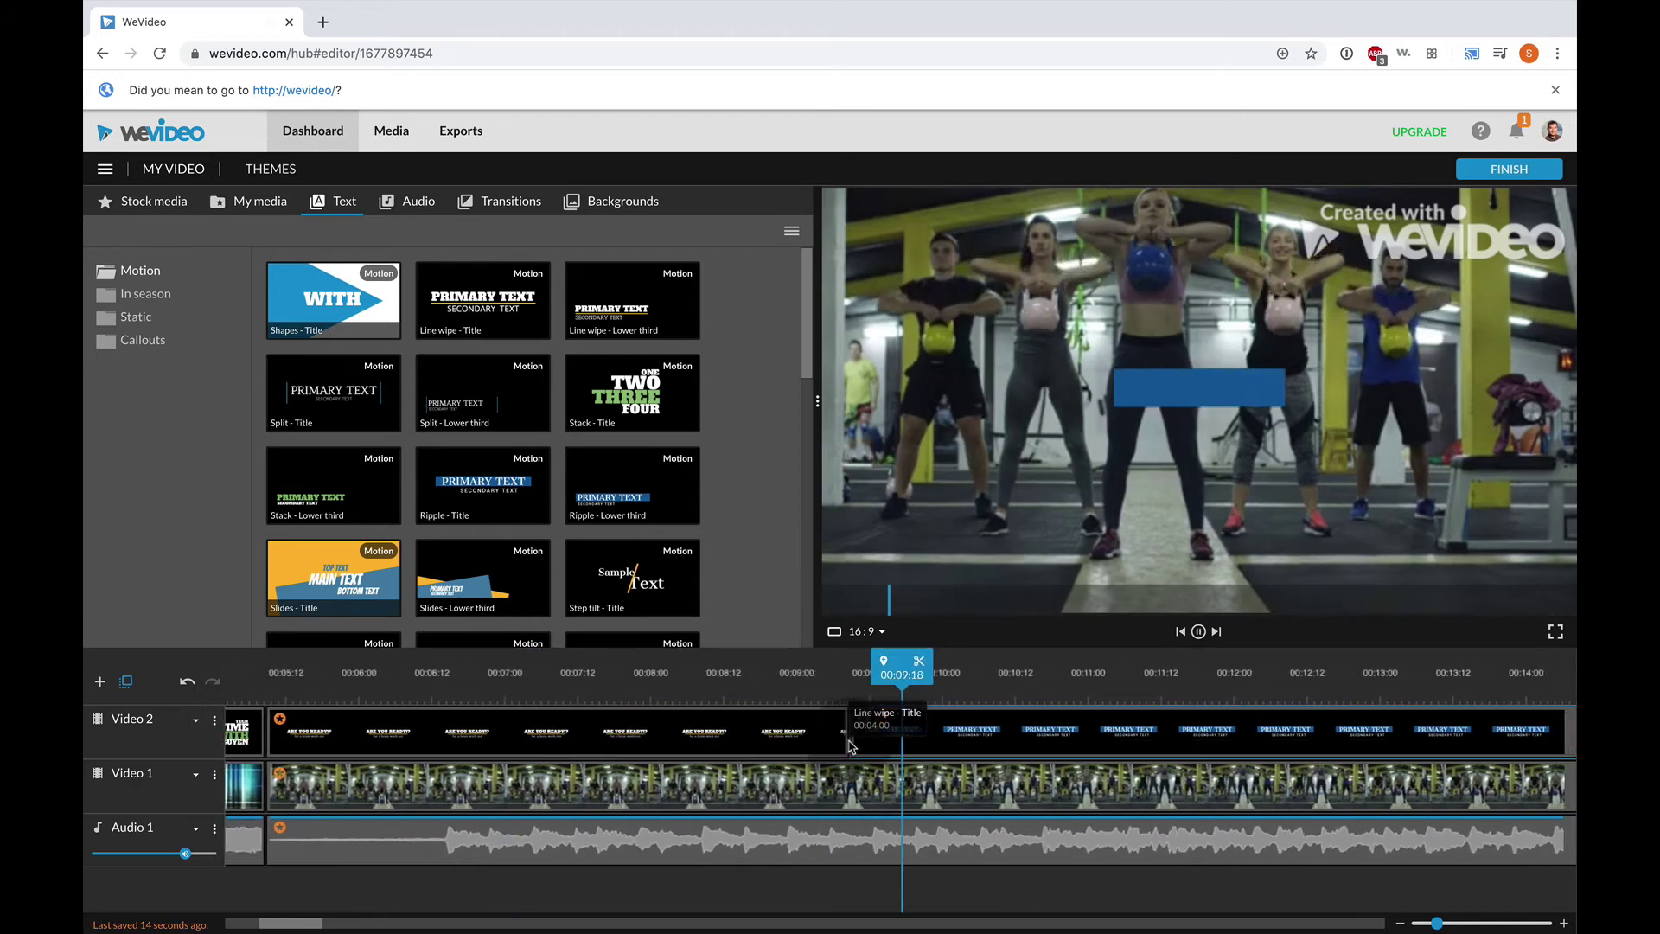
{"action": "double_click", "coordinate": [852, 746]}
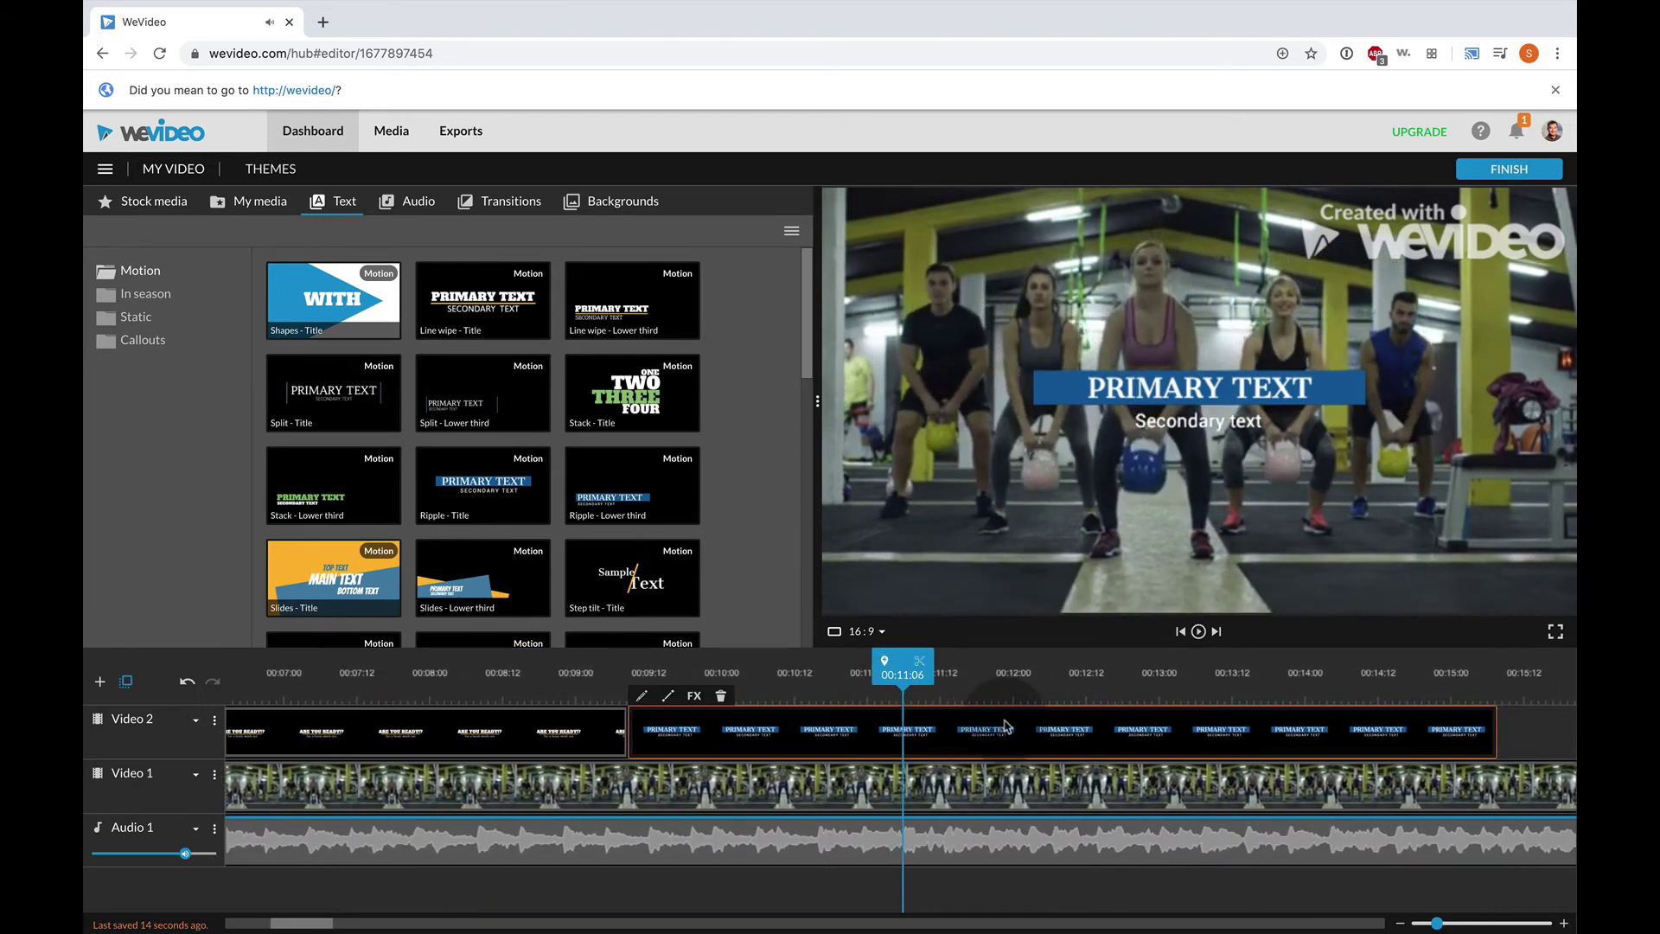
{"action": "left_click", "coordinate": [251, 381]}
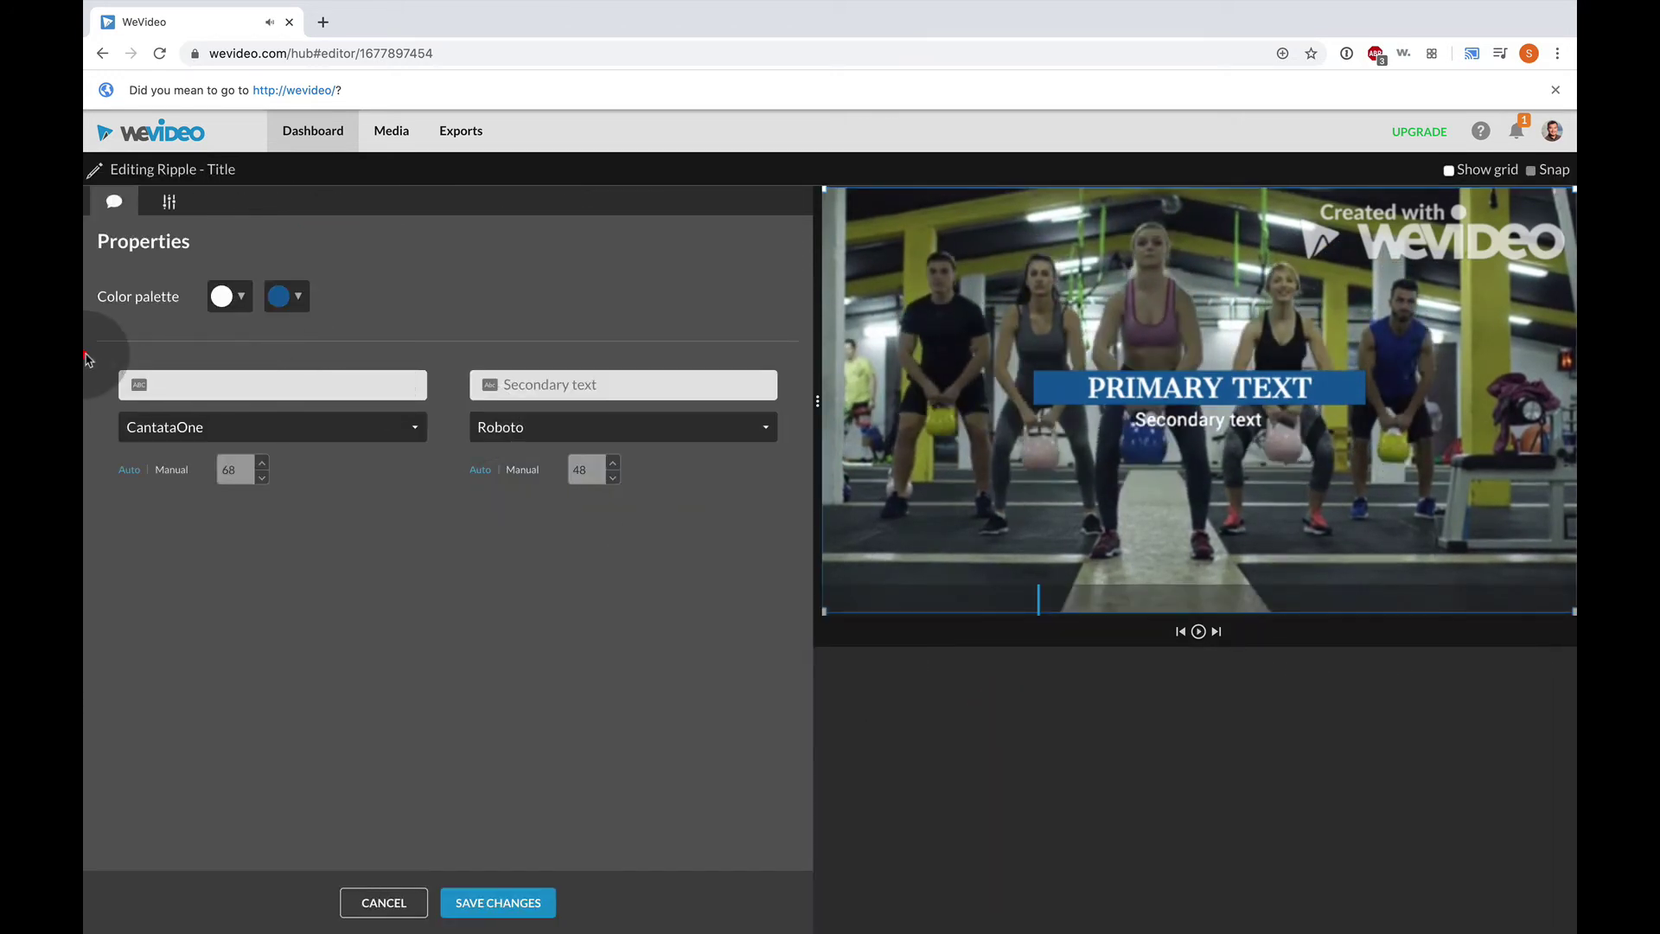
{"action": "type", "text": "Turn on that com"}
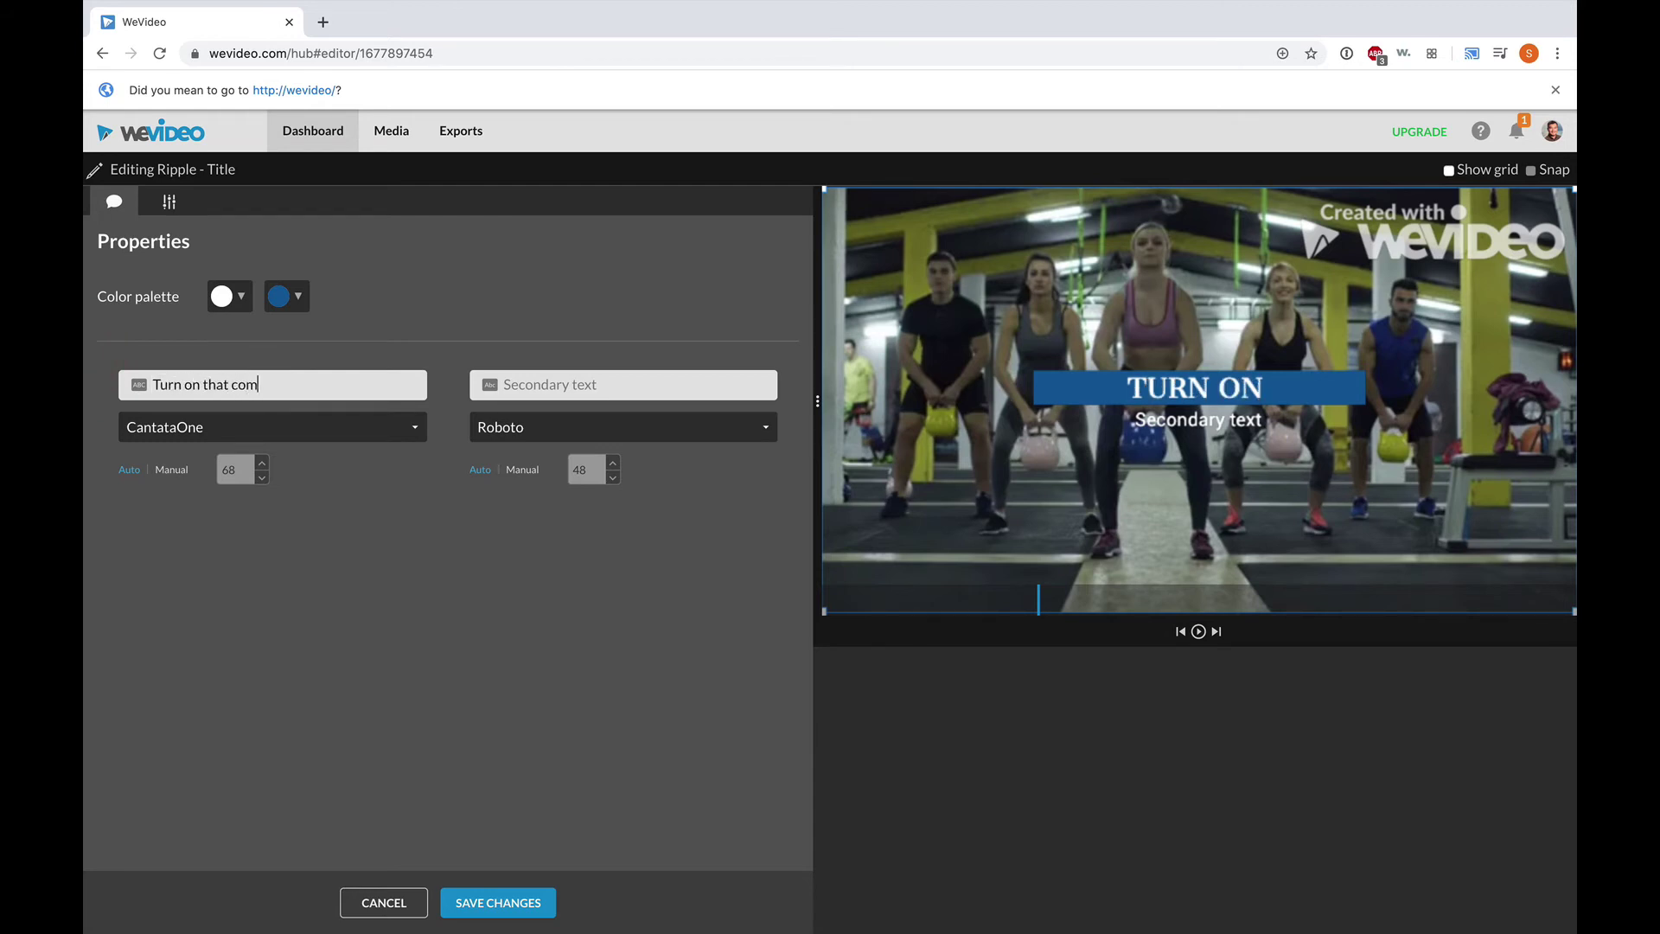
{"action": "type", "text": "puter"}
- Set the Ripple title's secondary text to "Let's start coding!" and save the title changes
{"action": "left_click", "coordinate": [630, 386]}
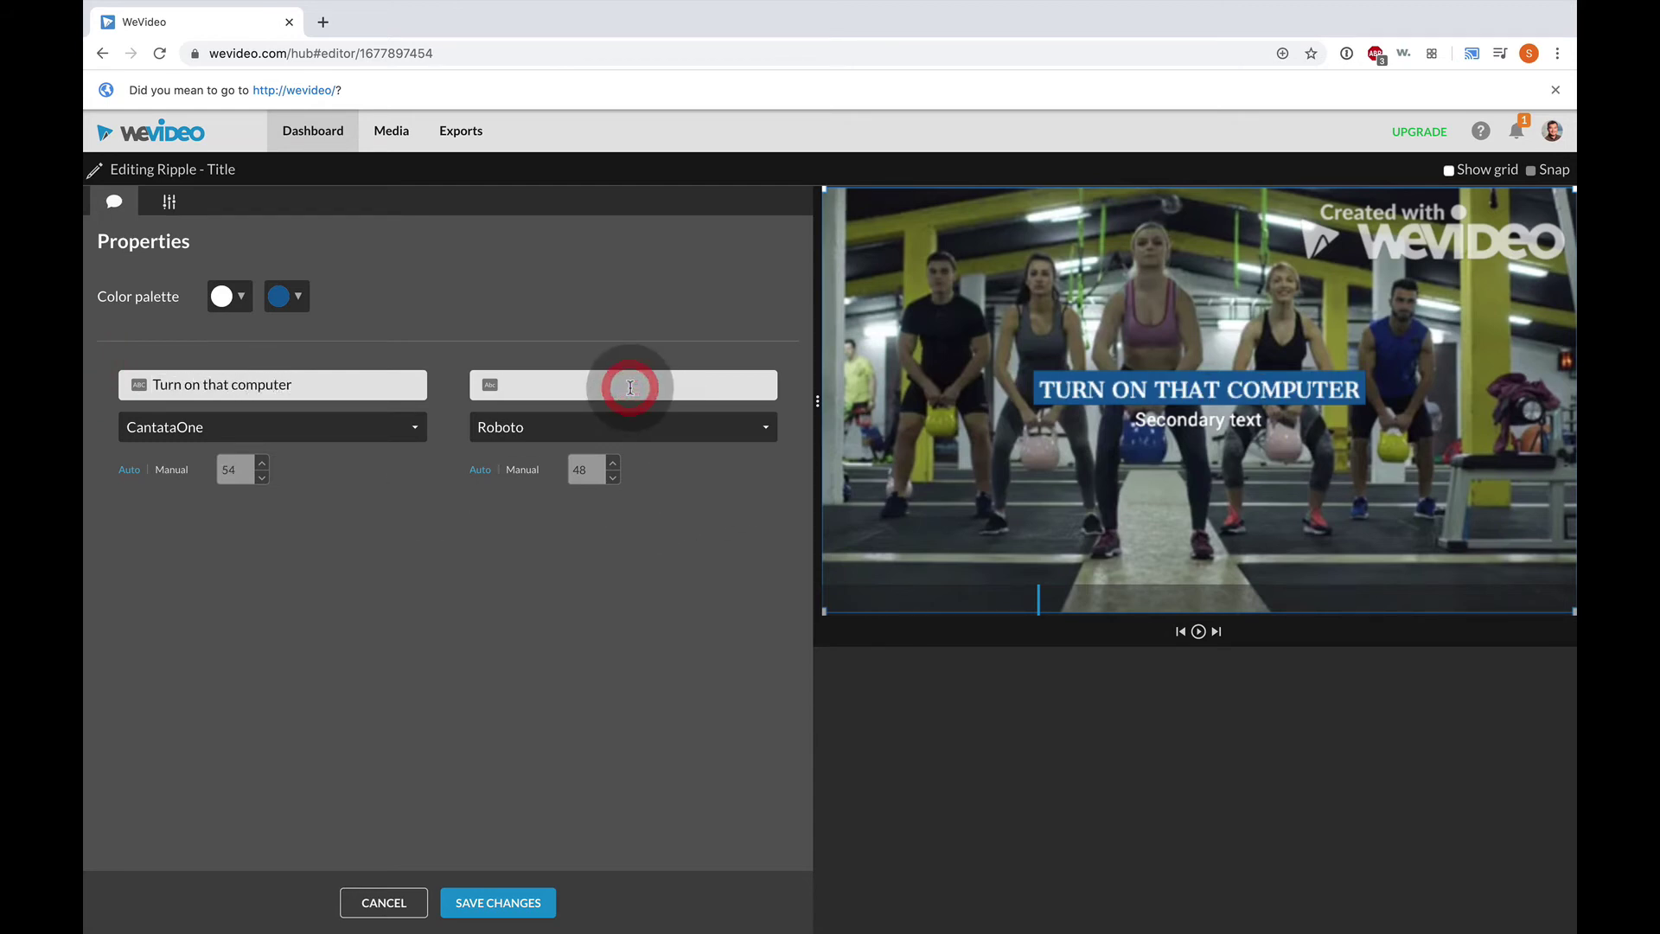
{"action": "type", "text": "Let's start coding!"}
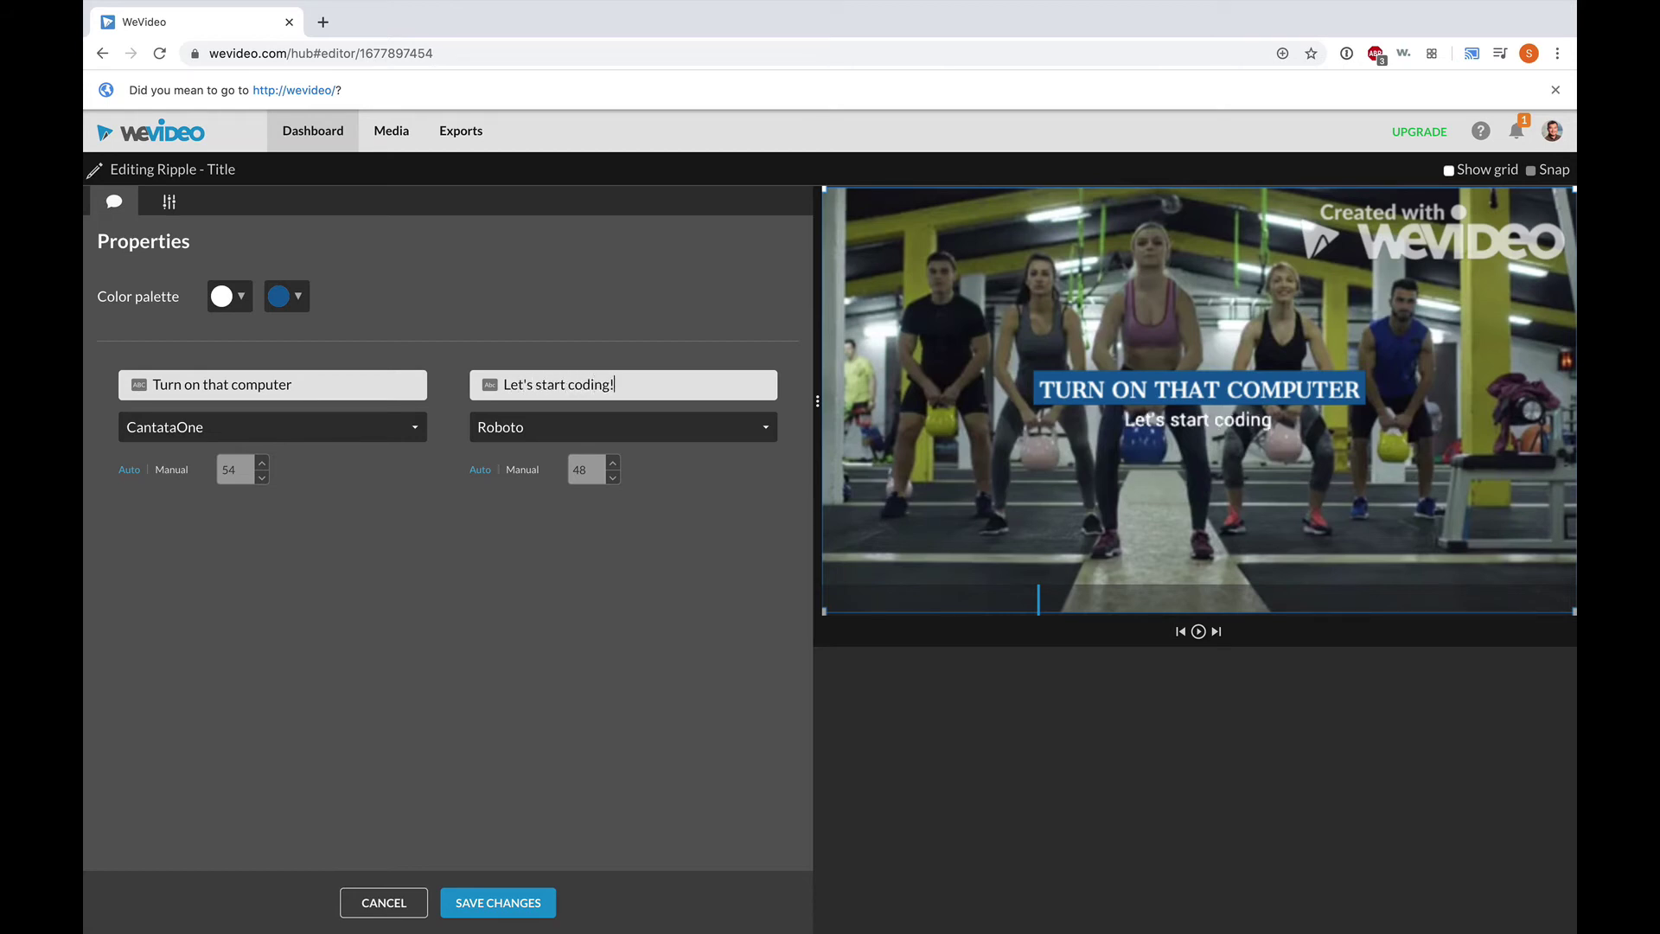
{"action": "left_click", "coordinate": [498, 901]}
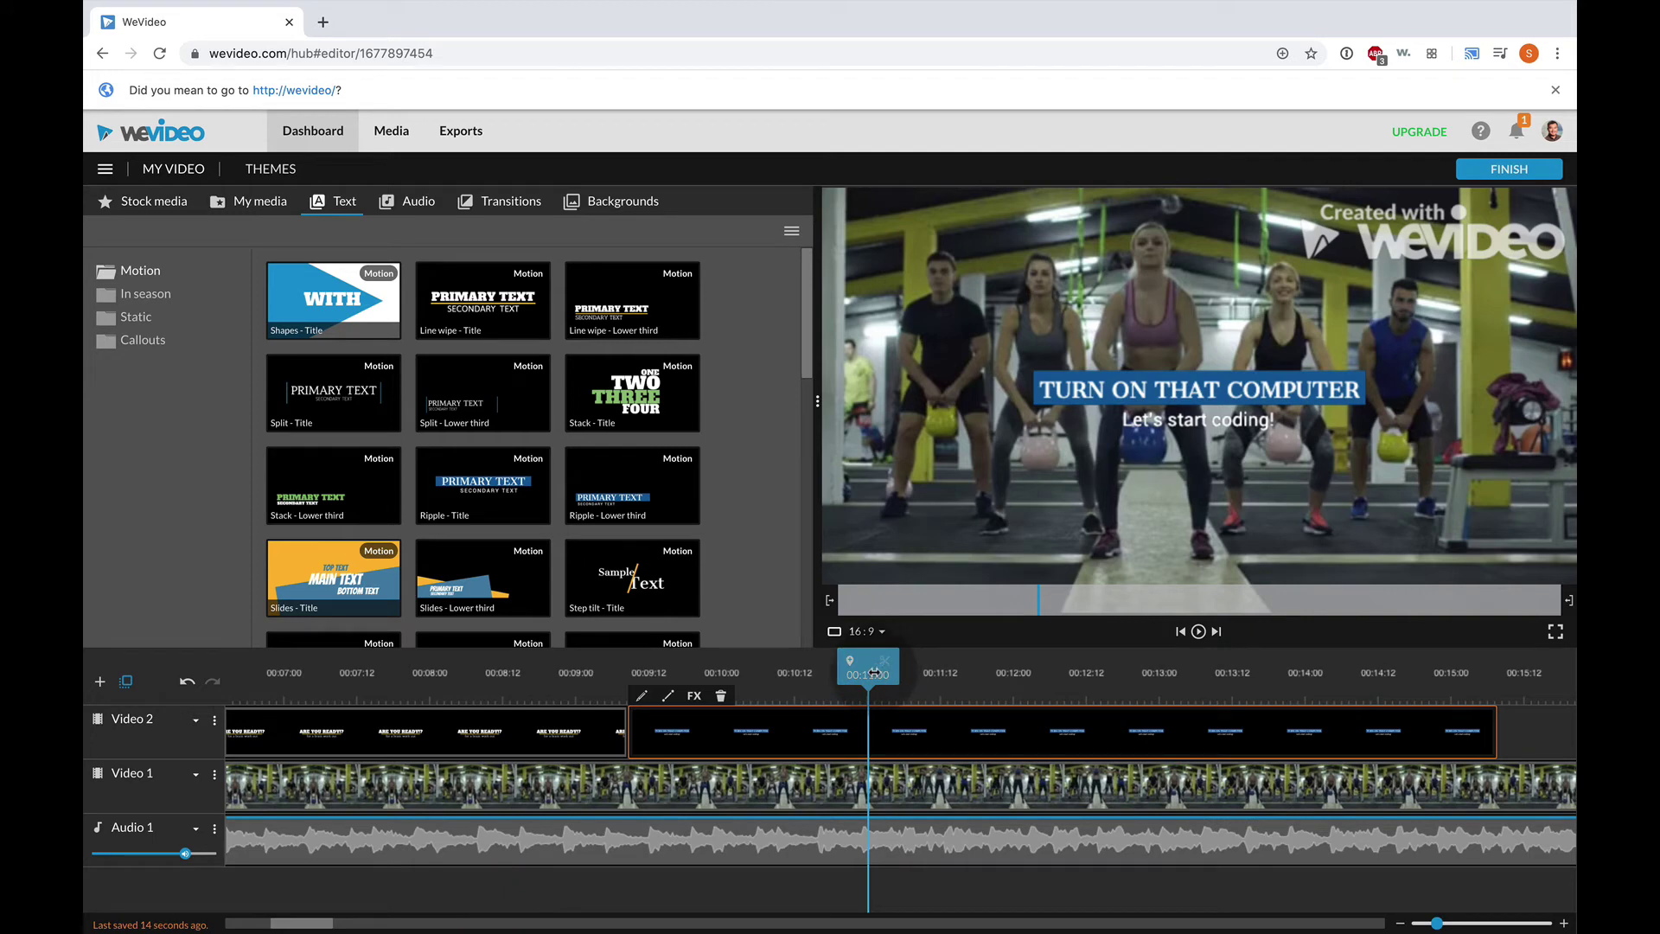
- Trim the end of the kettlebell clip on Video 1 to match the Ripple title's end, at about 00:15:08
{"action": "left_click", "coordinate": [1403, 783]}
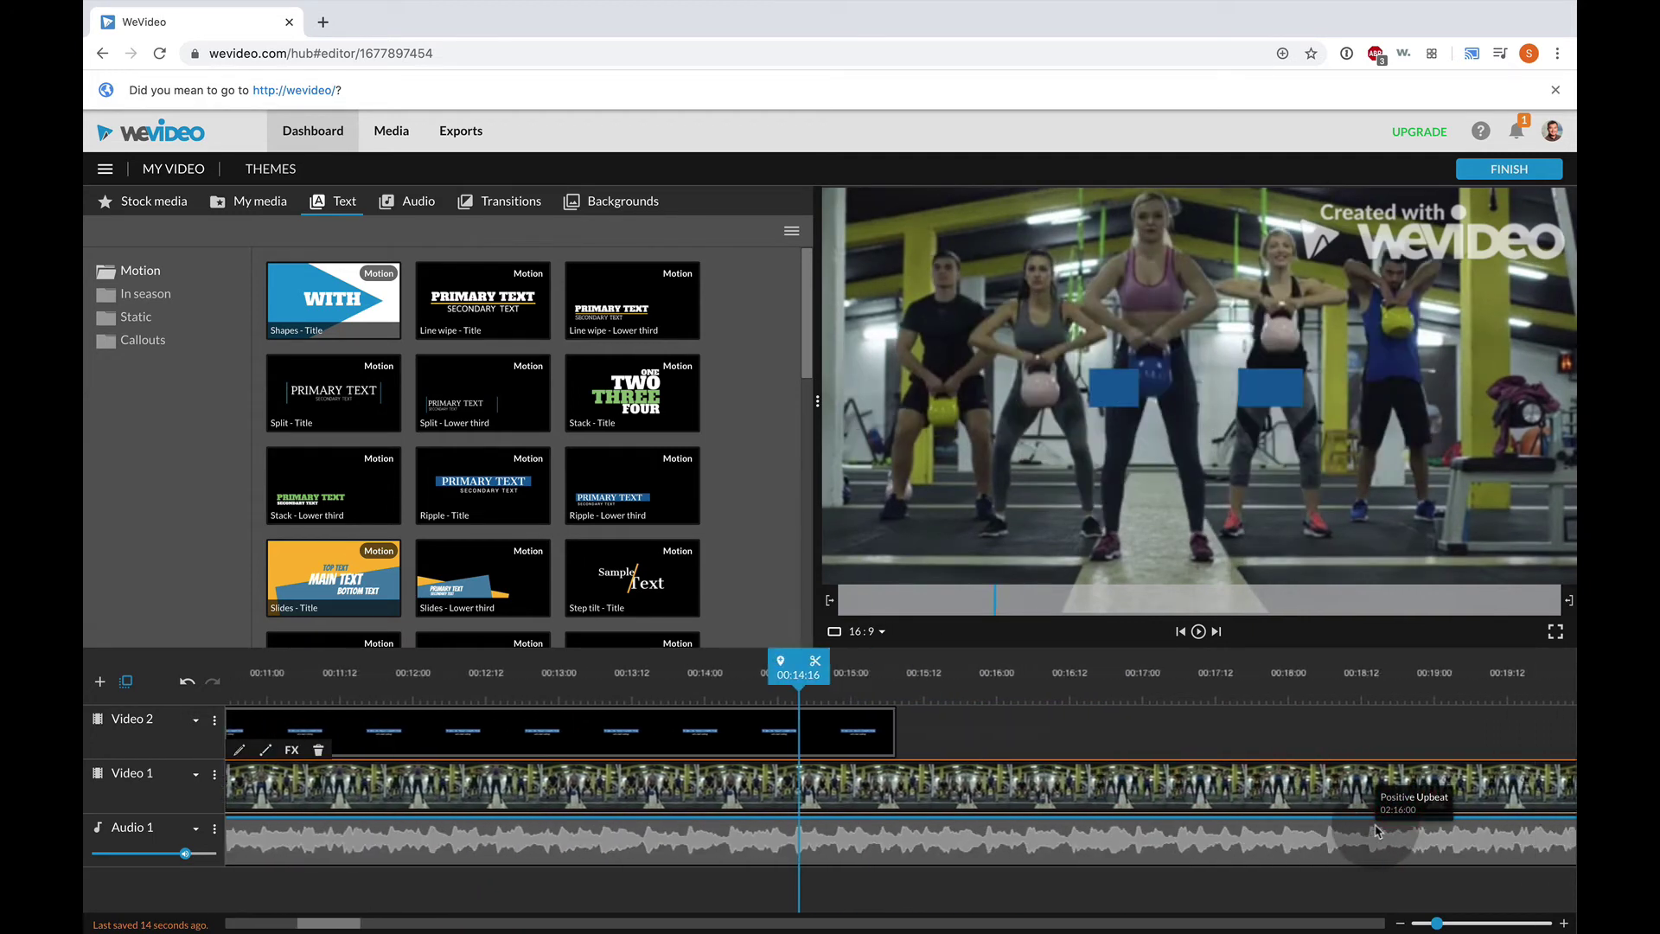
{"action": "left_click_drag", "start_coordinate": [1435, 923], "coordinate": [1409, 923]}
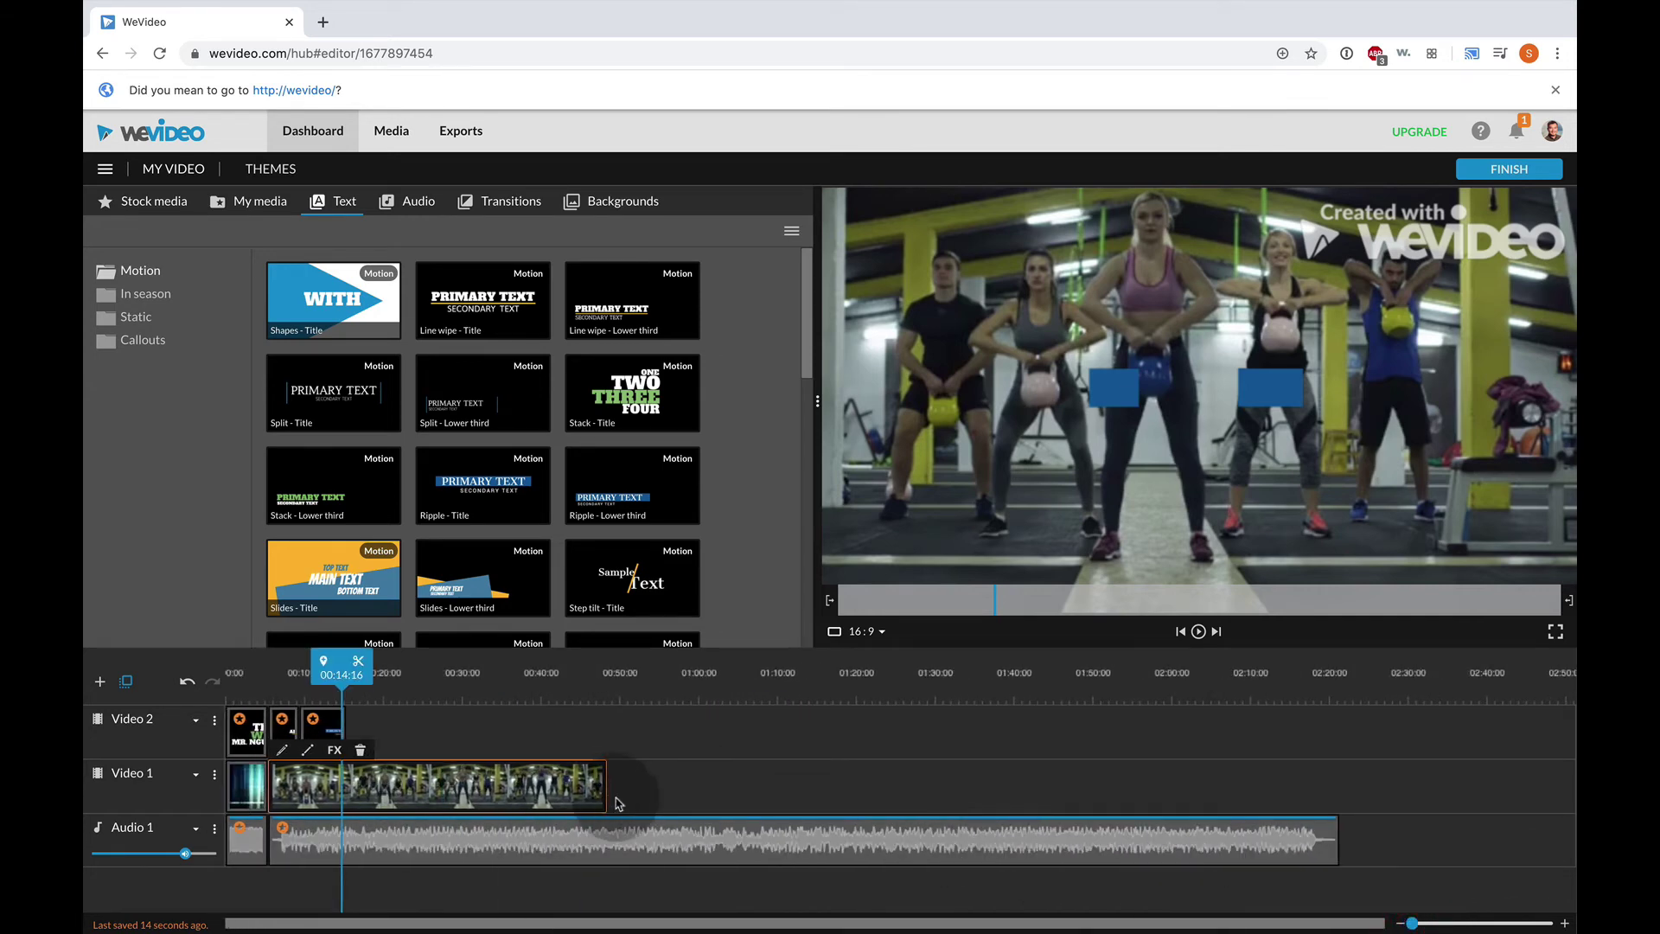
{"action": "left_click_drag", "start_coordinate": [599, 789], "coordinate": [346, 774]}
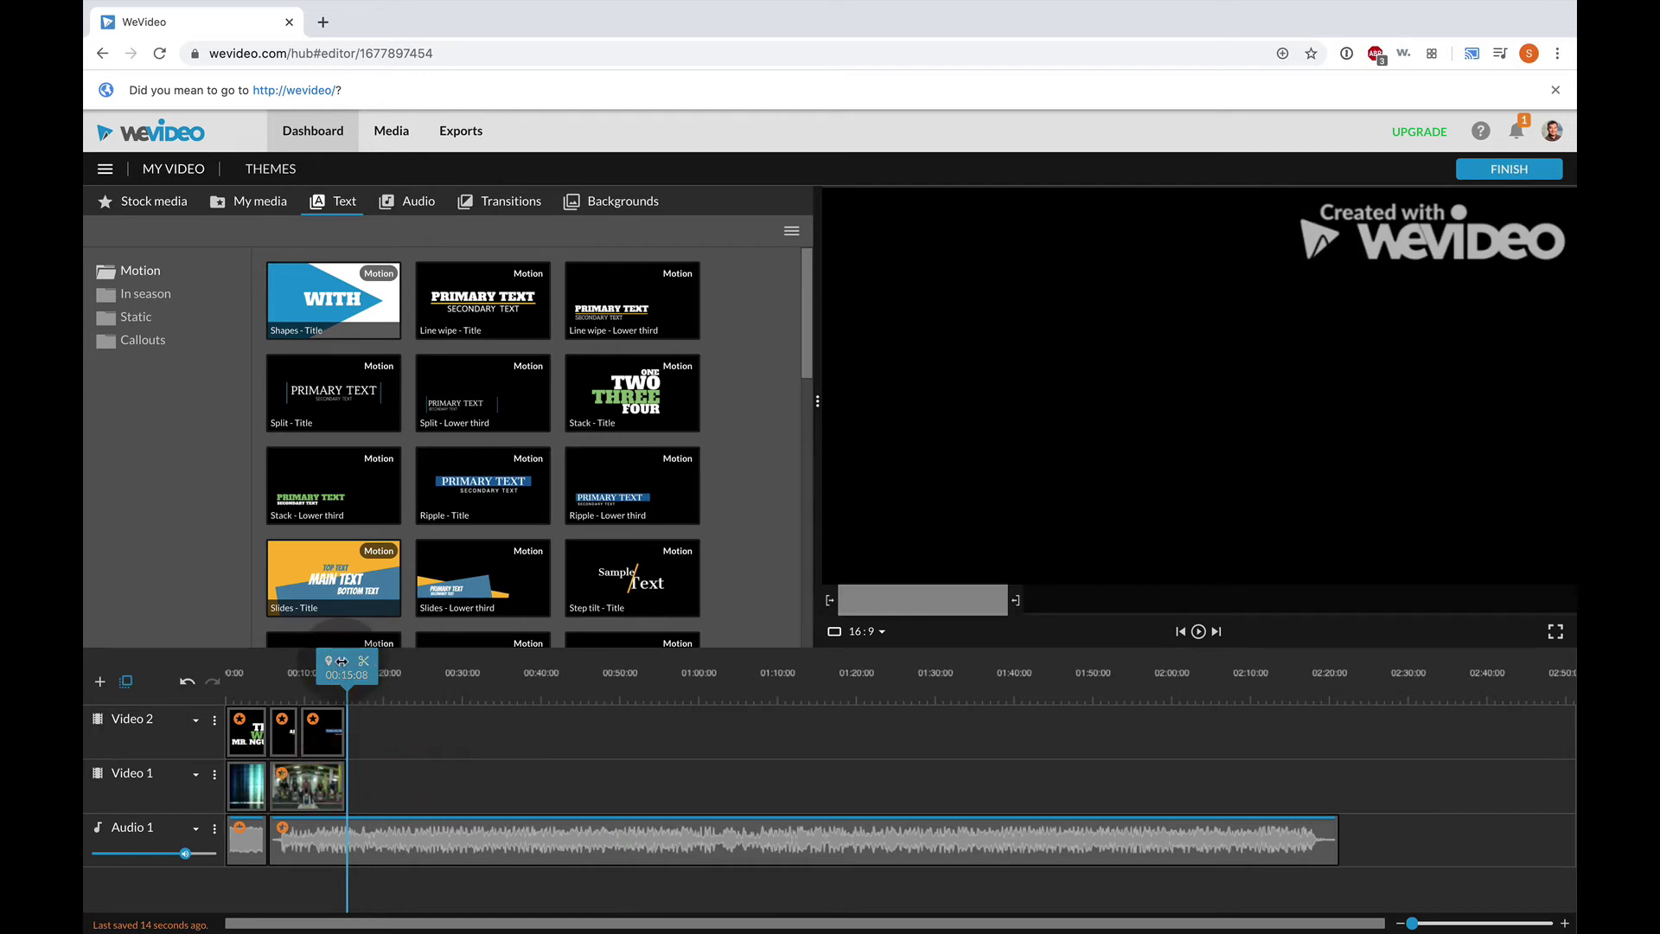
- Play the sequence from near its beginning through the Ripple title to review the titles, clips and music
{"action": "left_click_drag", "start_coordinate": [346, 664], "coordinate": [251, 663]}
{"action": "key", "text": "space"}
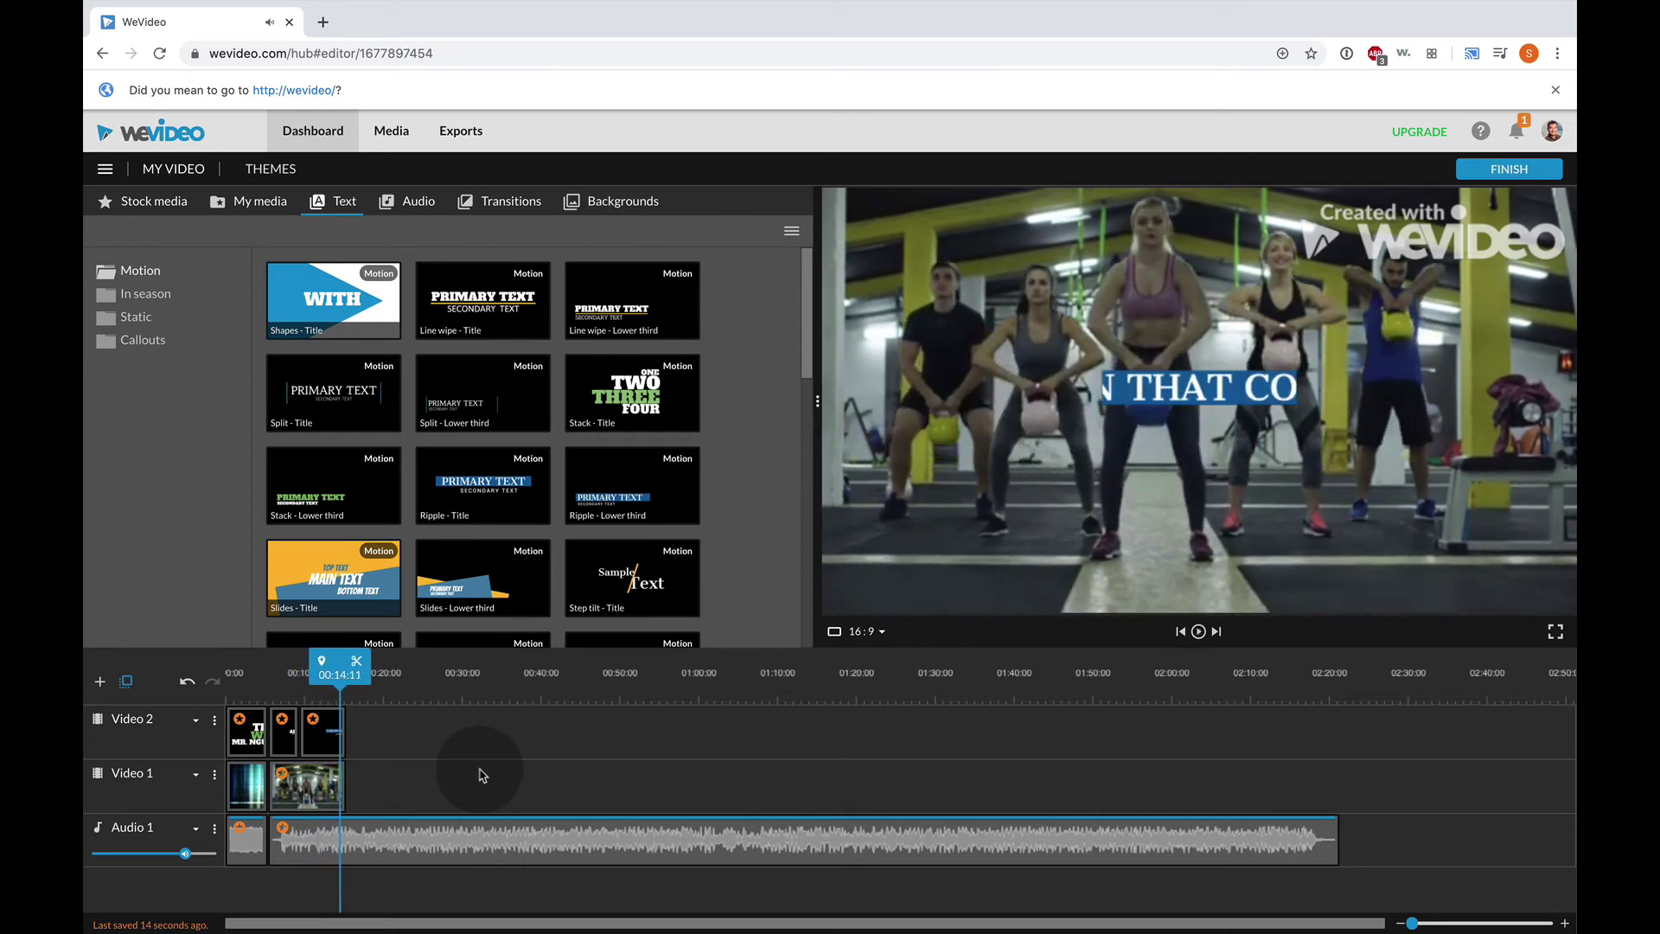
{"action": "key", "text": "space"}
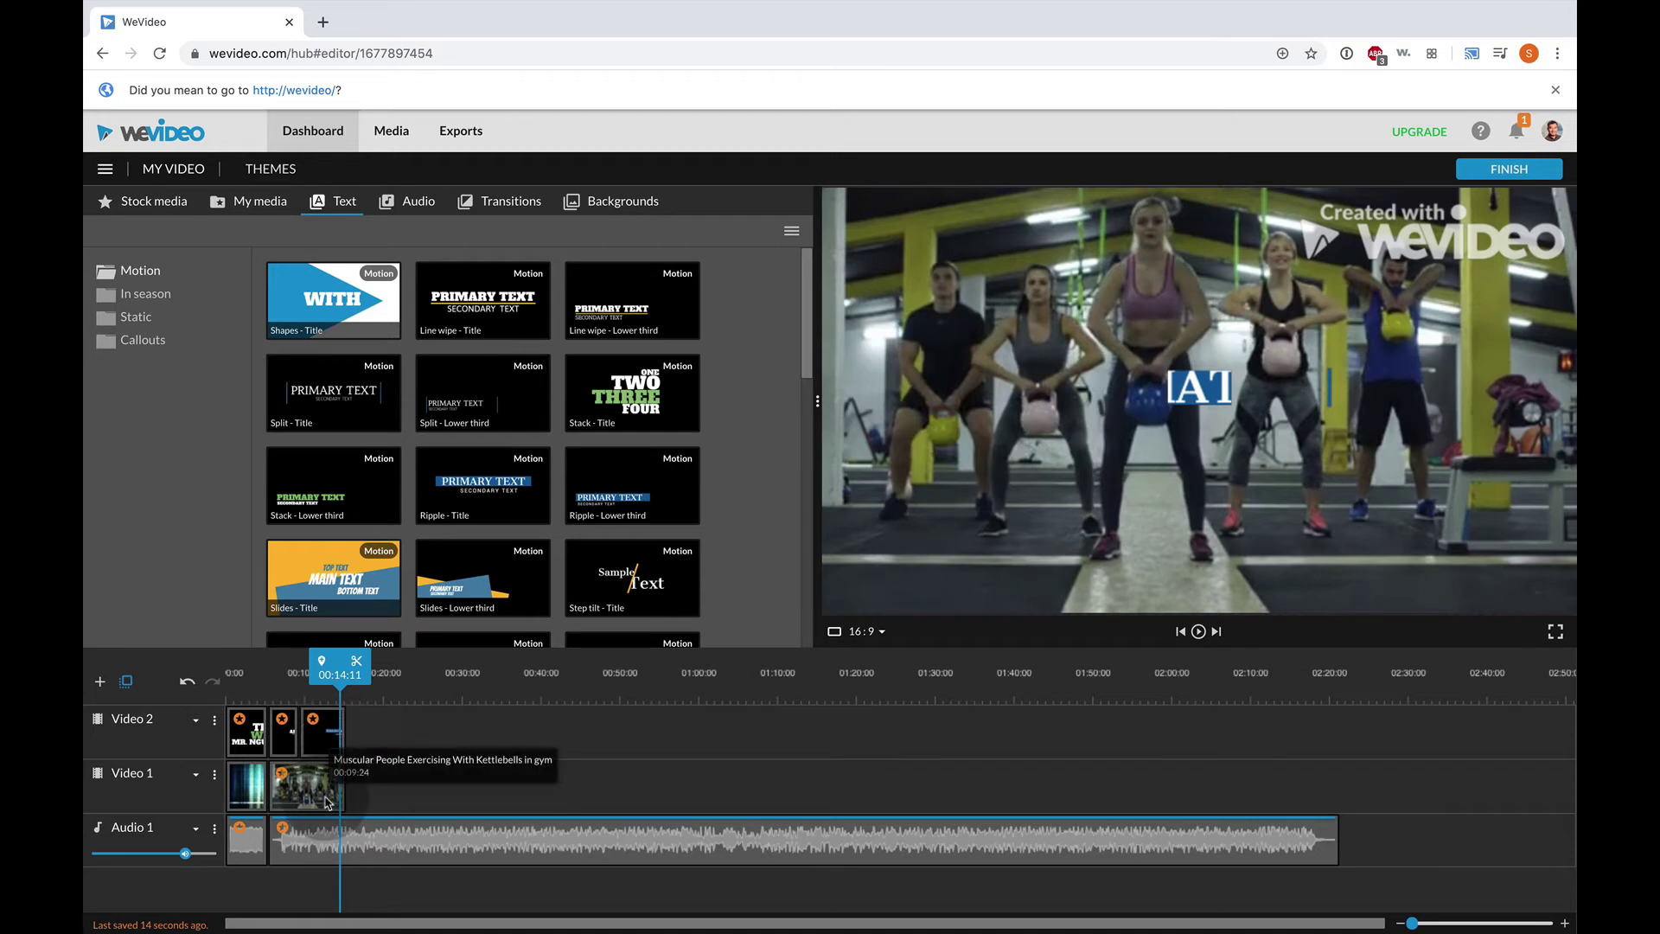
- Add the Split motion title on Video 1 directly after the kettlebell clip, at 00:15:08, and preview its animation
{"action": "left_click_drag", "start_coordinate": [460, 407], "coordinate": [367, 795]}
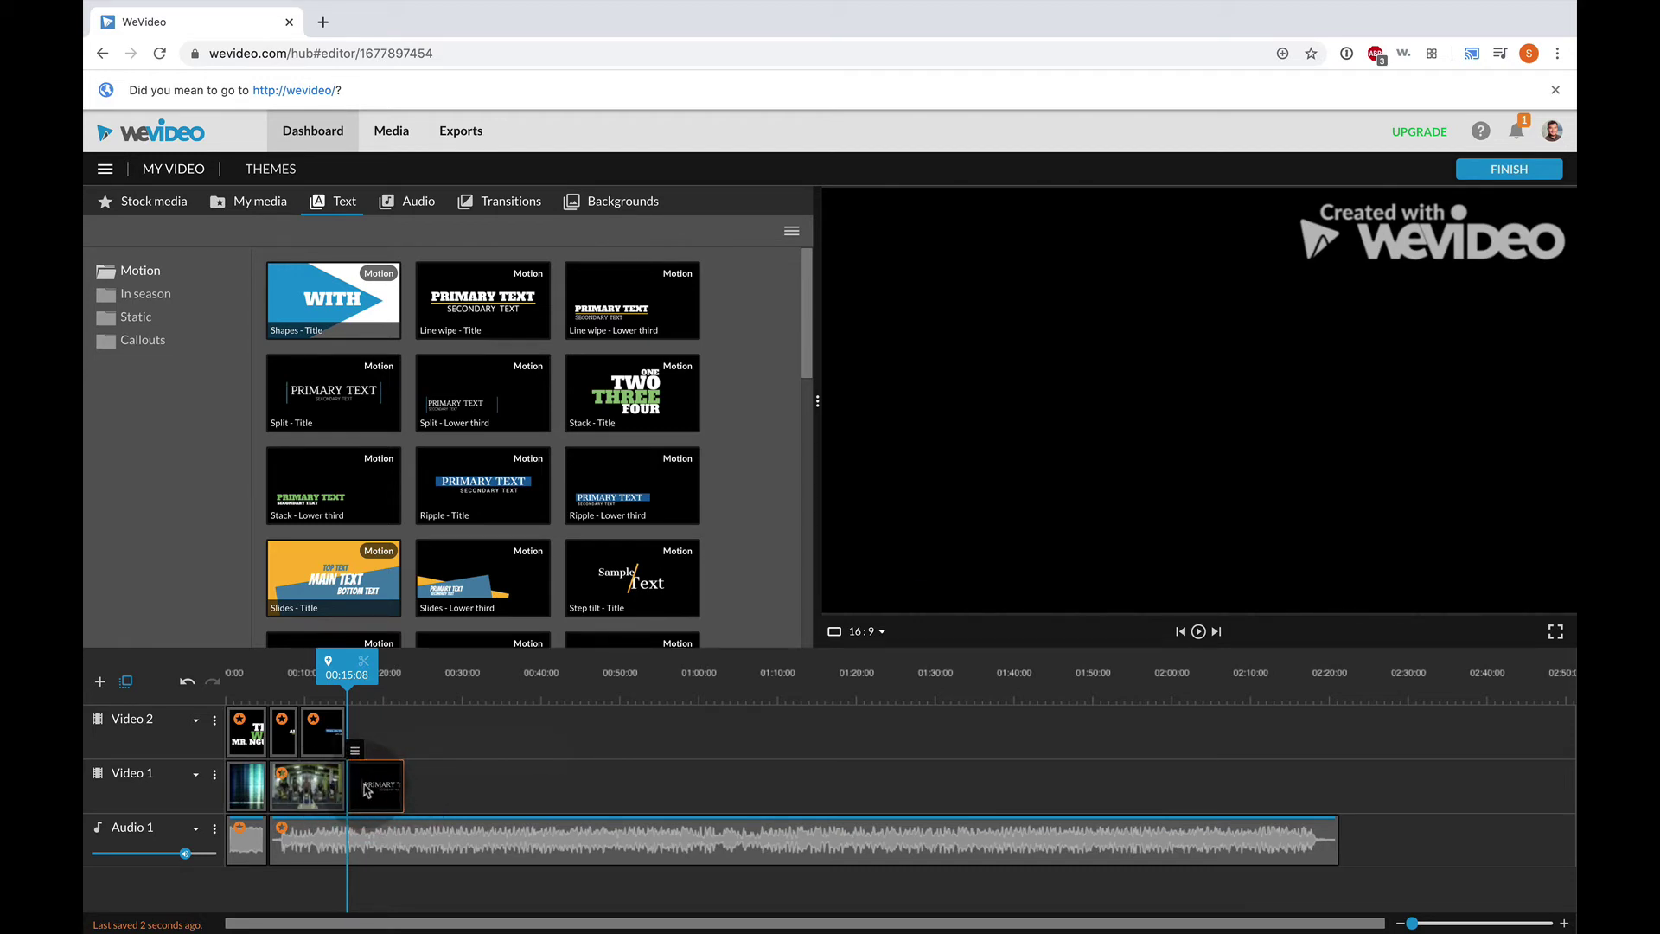
{"action": "key", "text": "space"}
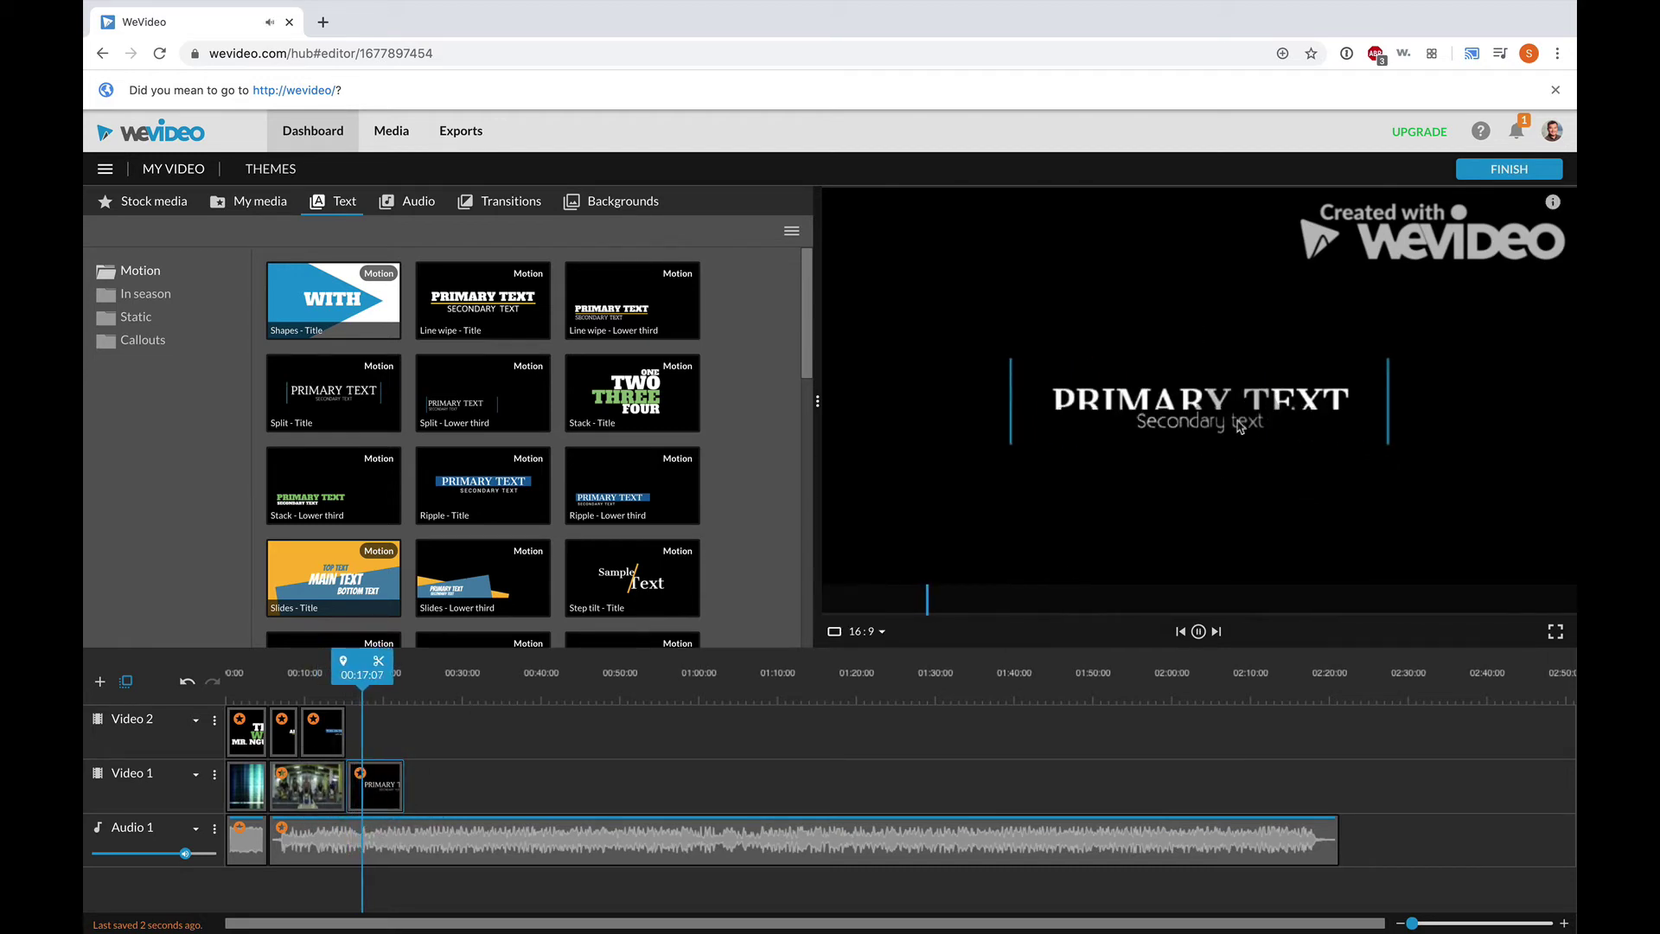
{"action": "key", "text": "space"}
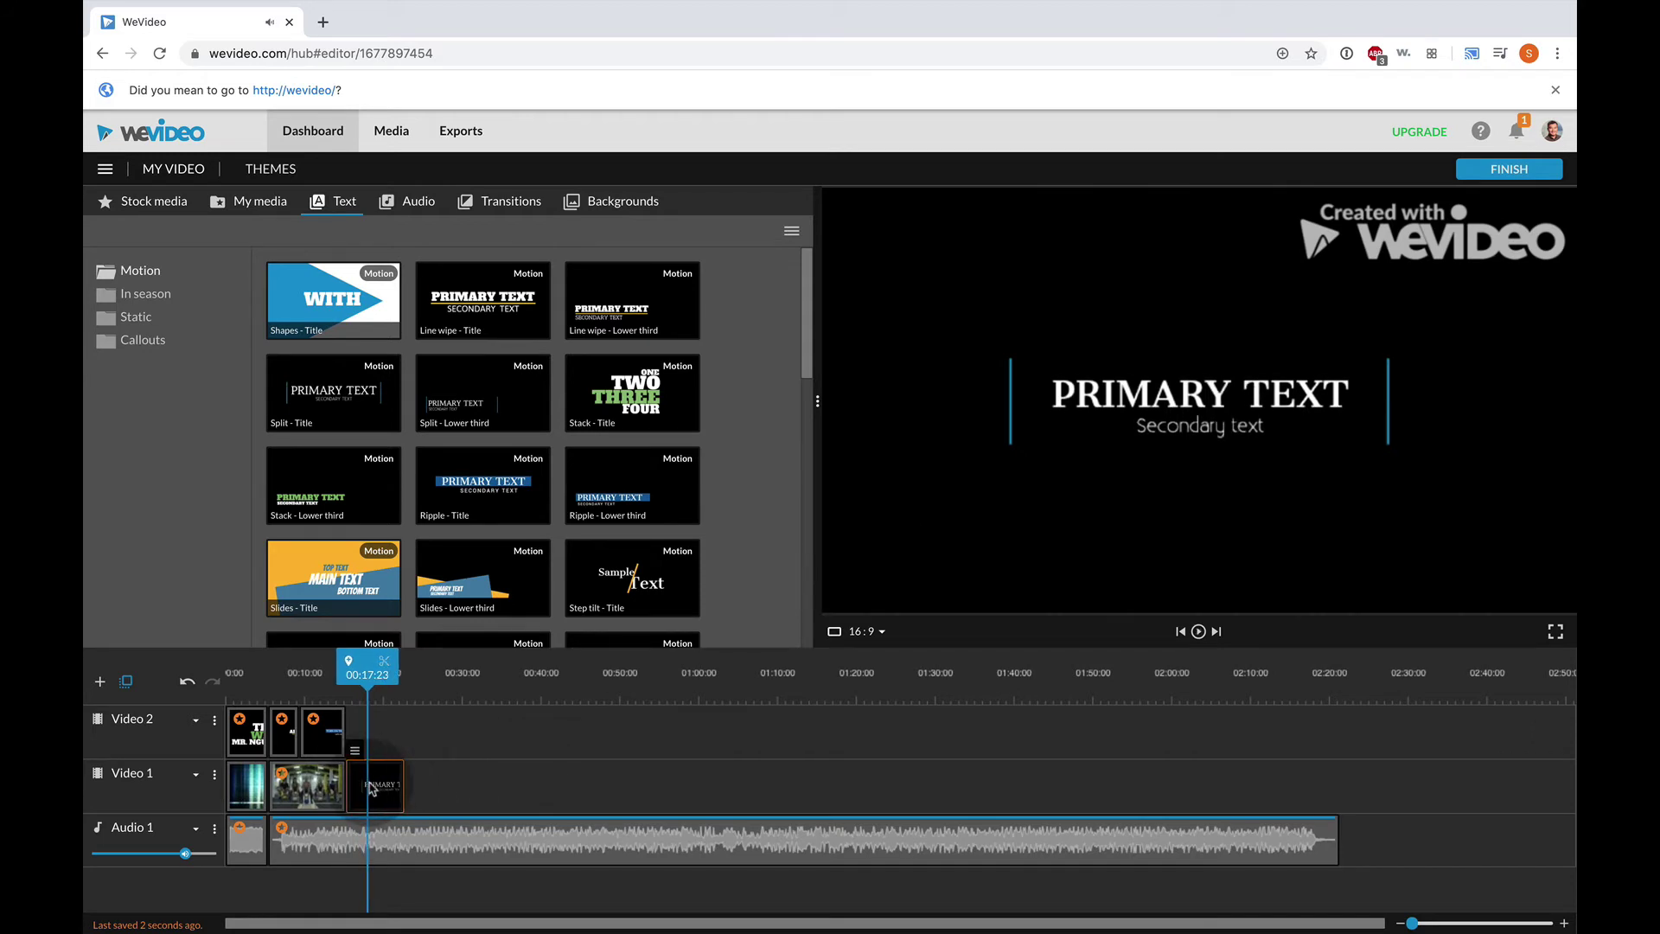
- Set the Split title's primary text to "It's time" and secondary text to "To code!", then save it and play the closing part of the sequence
{"action": "double_click", "coordinate": [370, 785]}
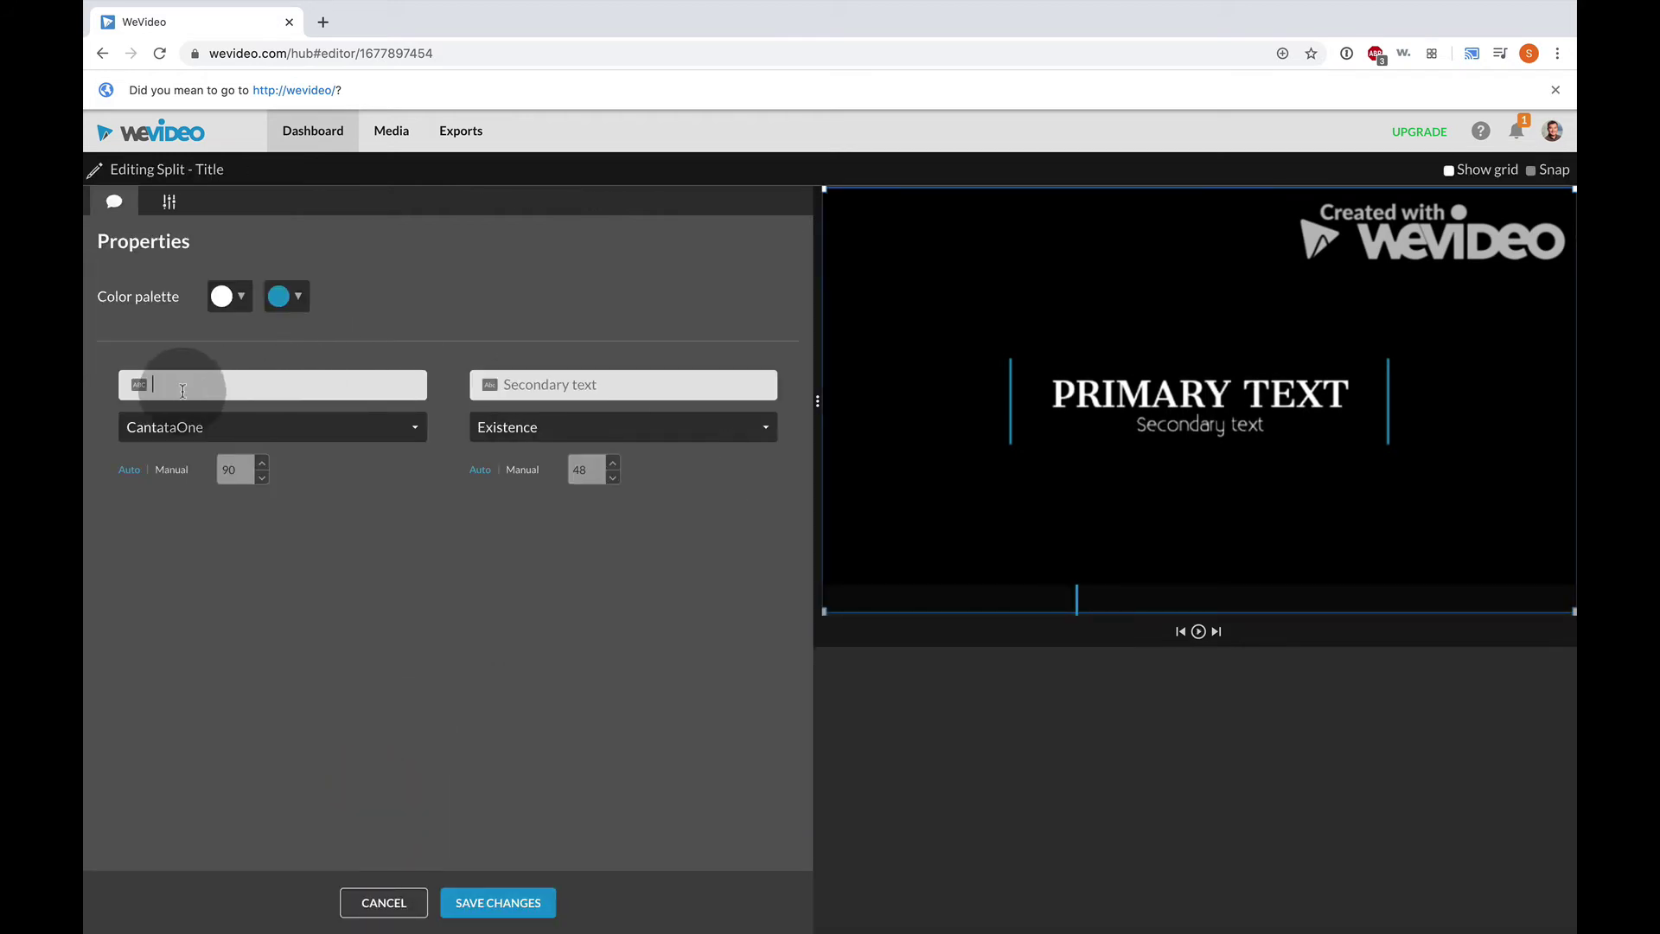
{"action": "left_click", "coordinate": [139, 390]}
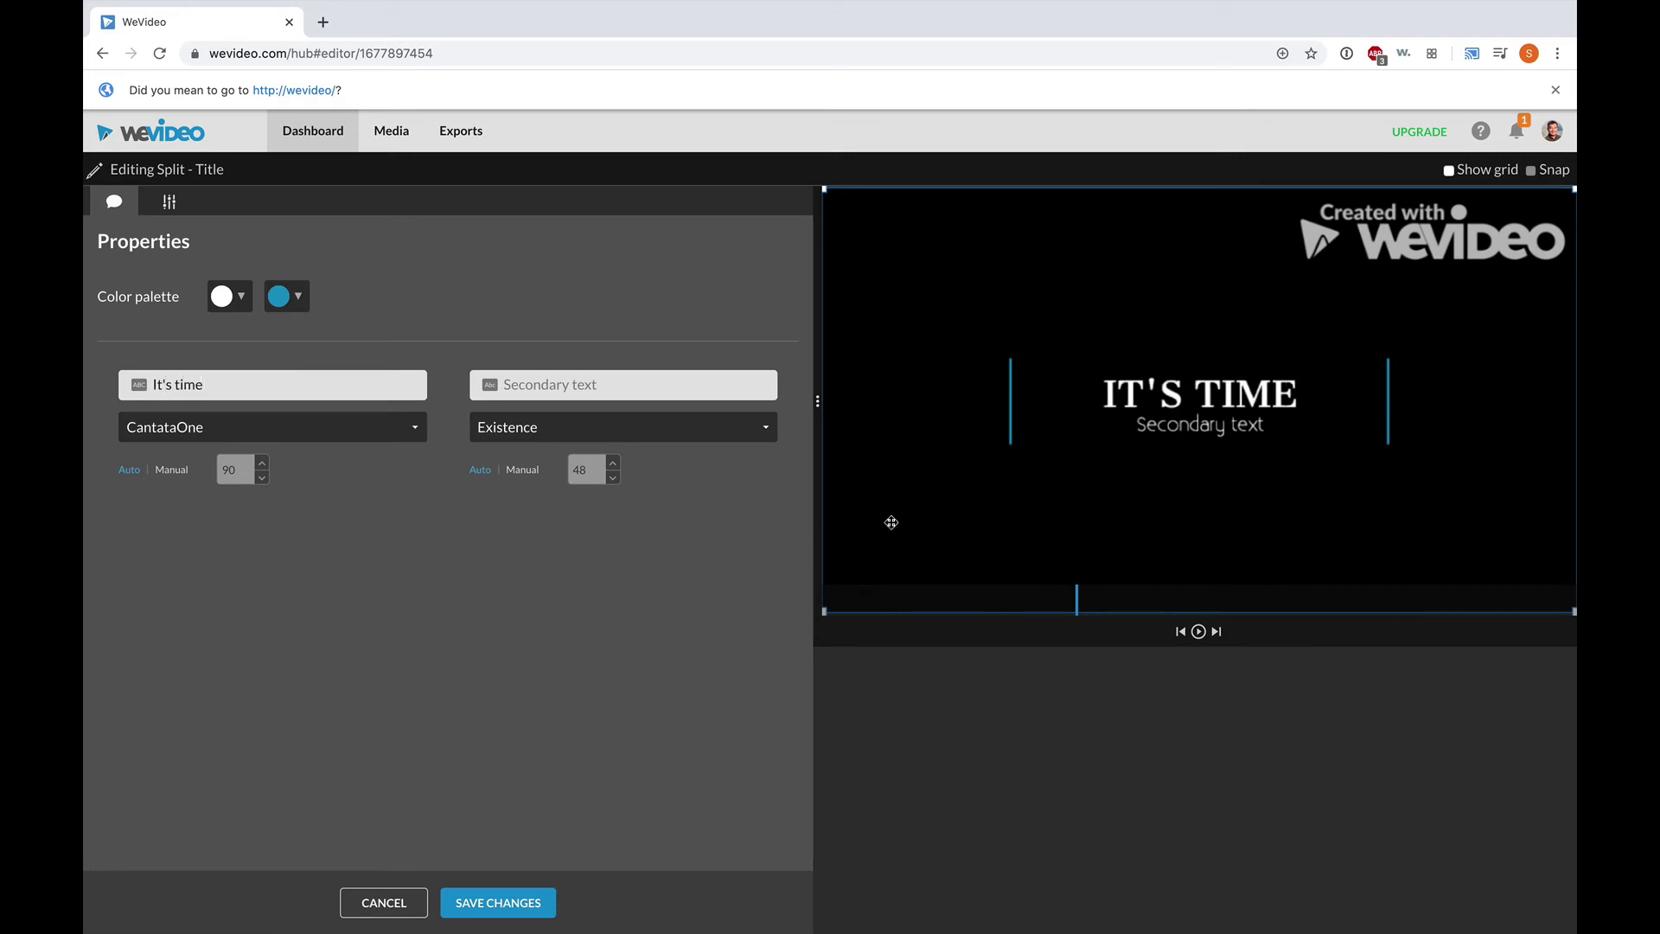
{"action": "left_click", "coordinate": [656, 380]}
{"action": "type", "text": "To c"}
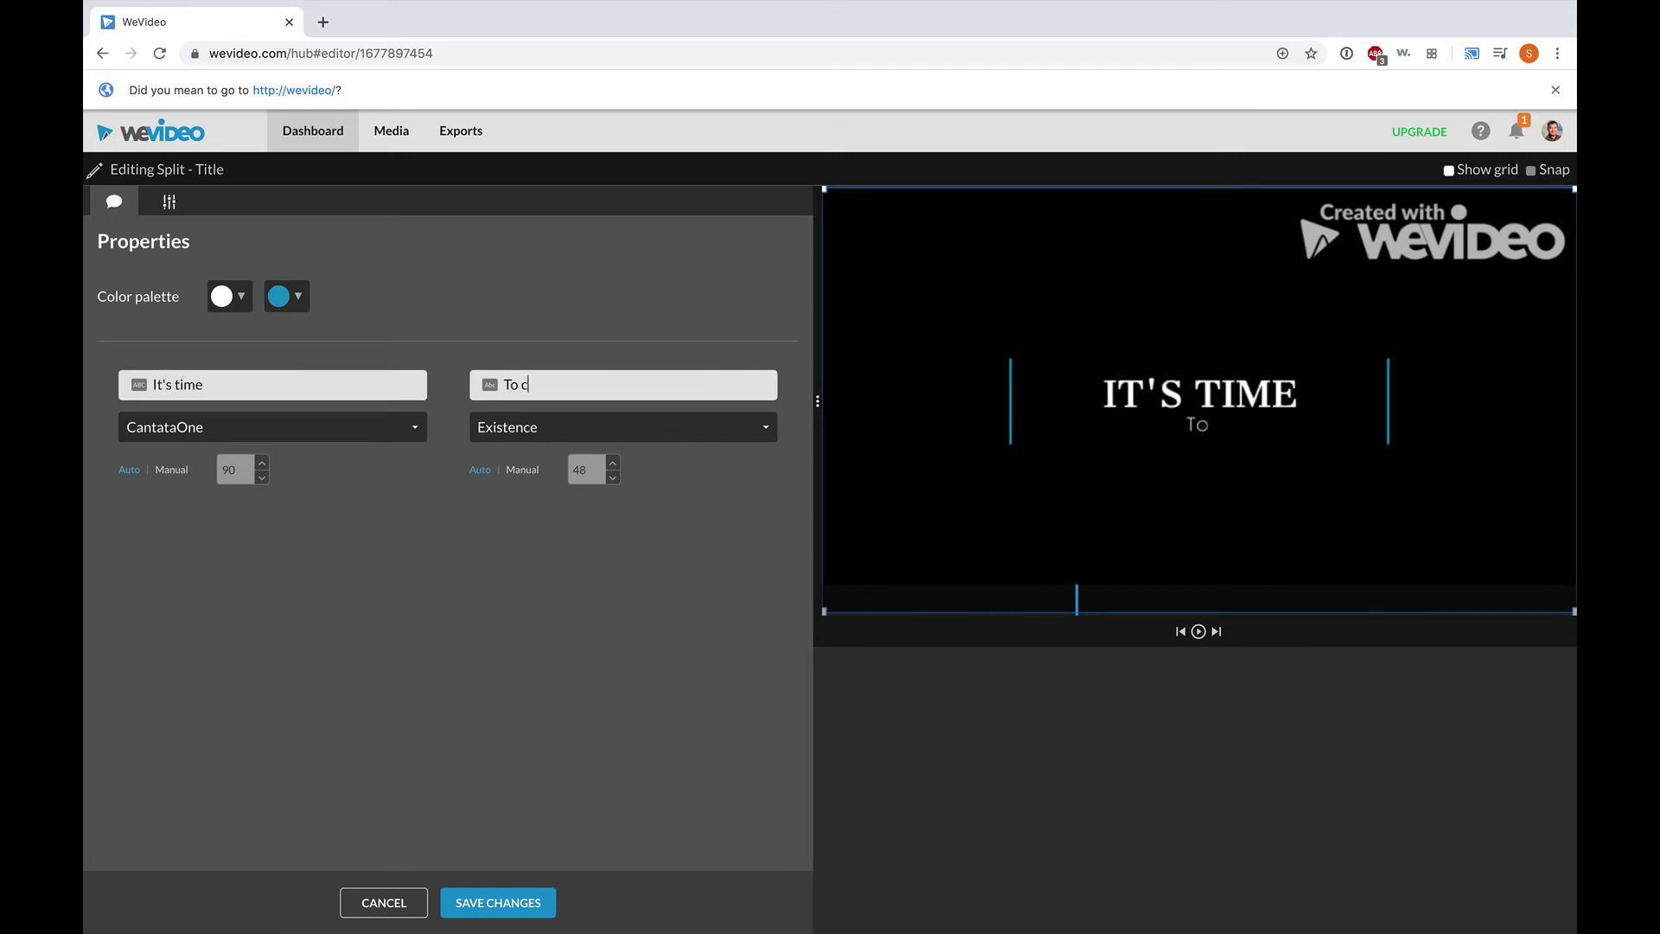
{"action": "type", "text": "ode!"}
{"action": "left_click", "coordinate": [498, 902]}
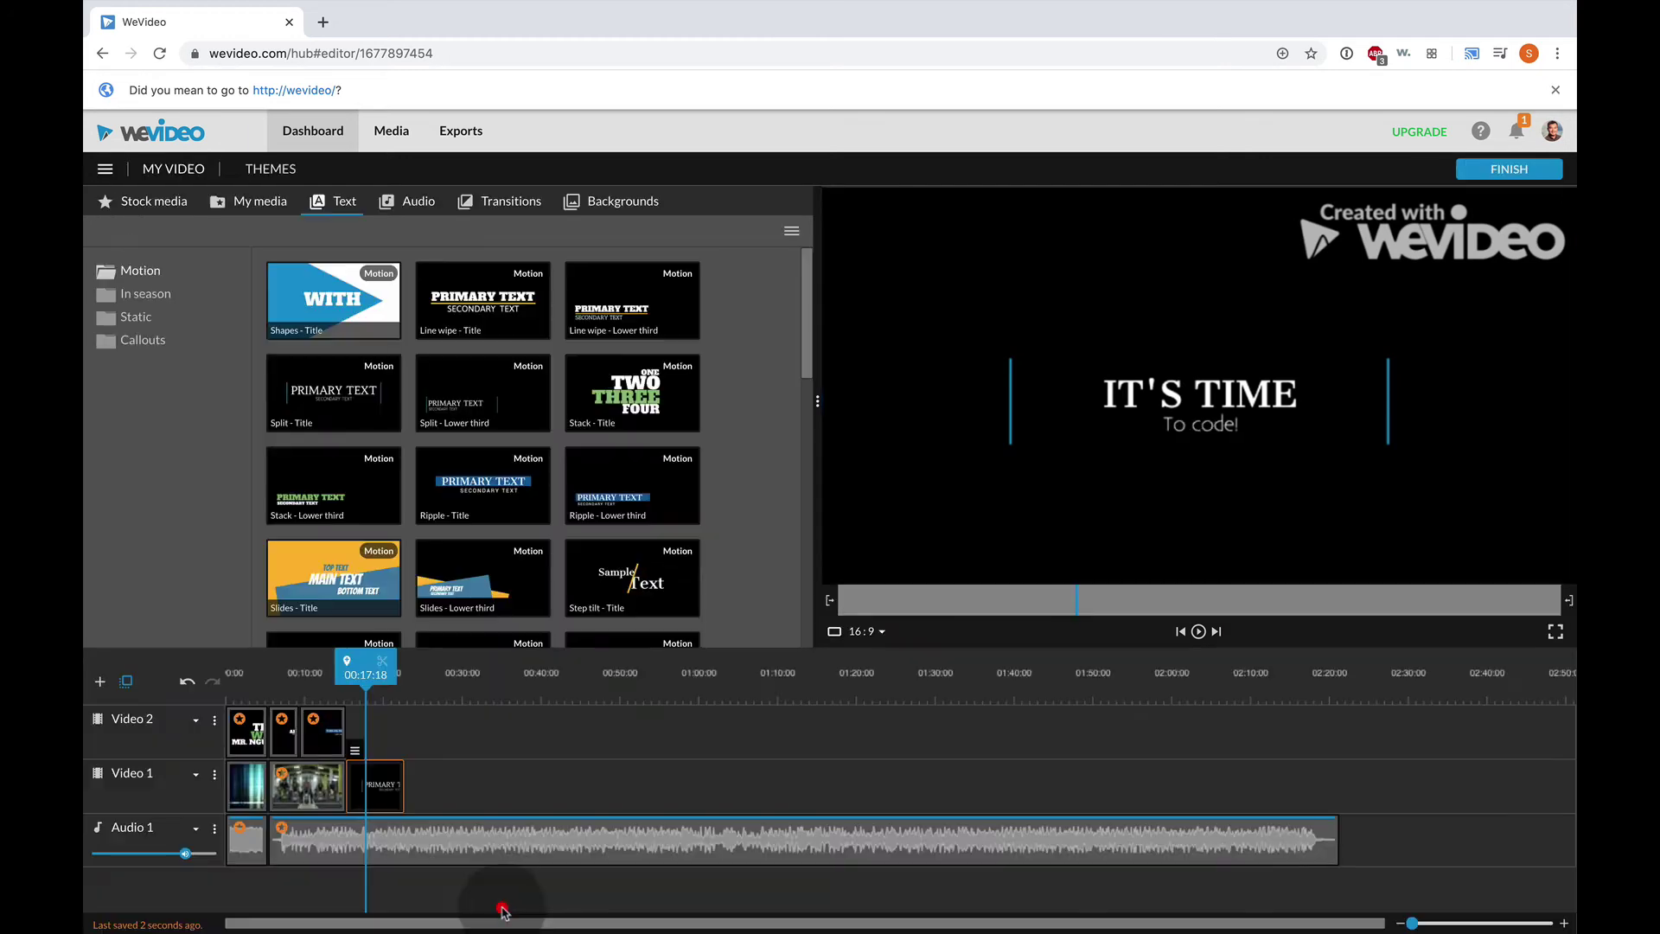
{"action": "left_click_drag", "start_coordinate": [365, 667], "coordinate": [301, 665]}
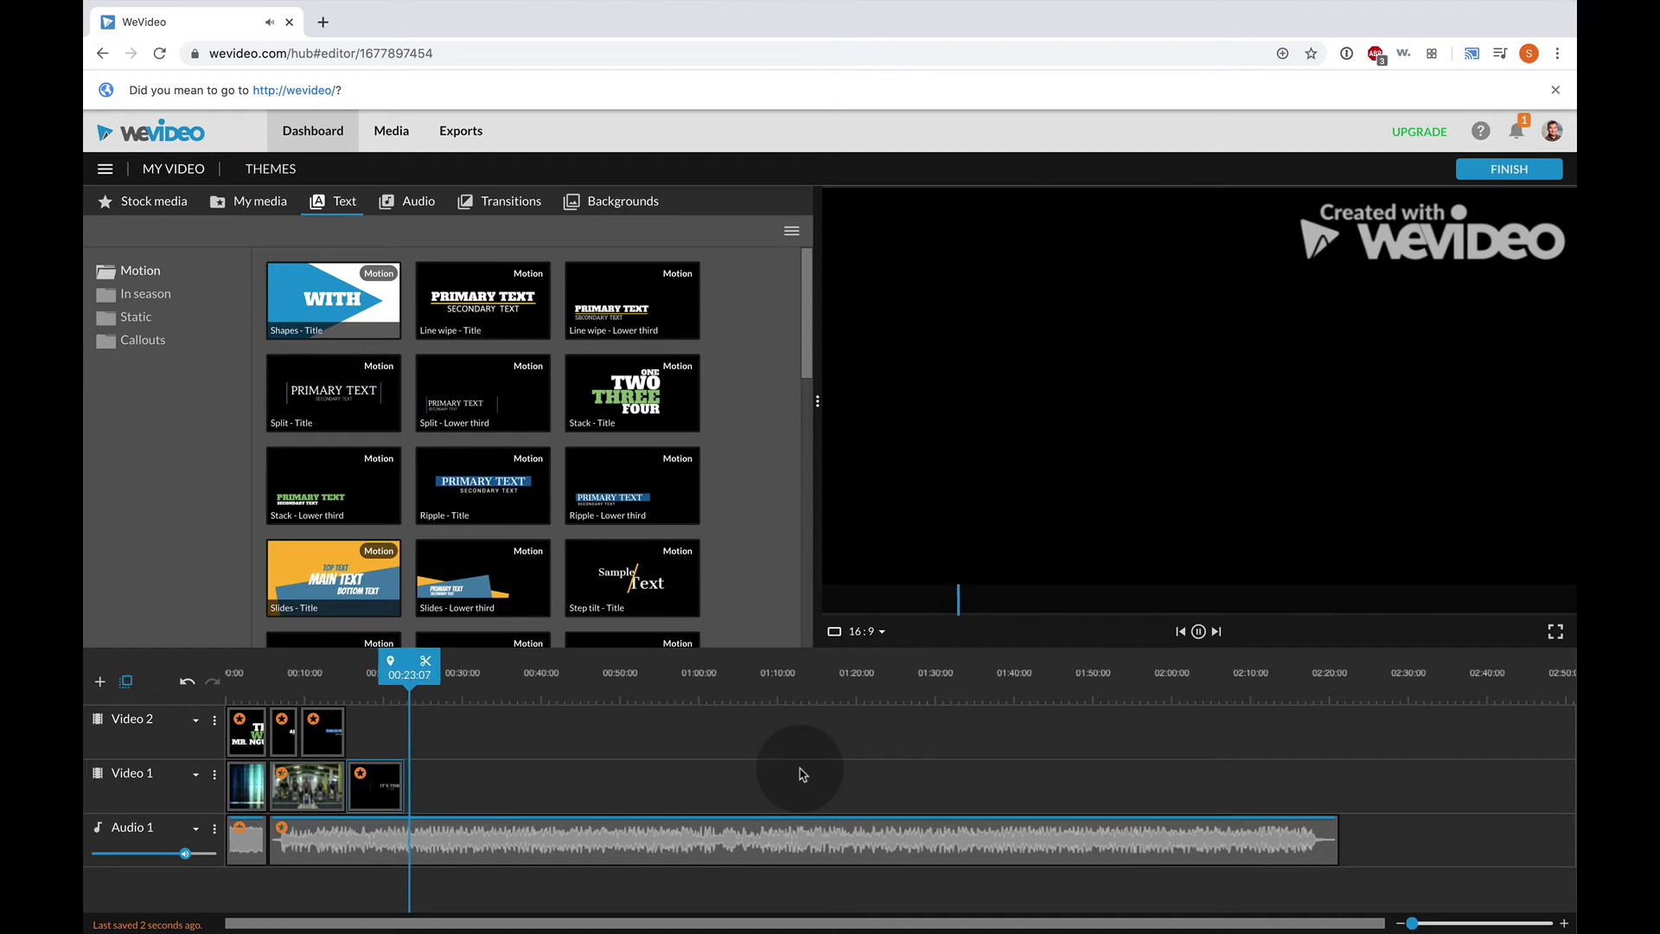
{"action": "key", "text": "space"}
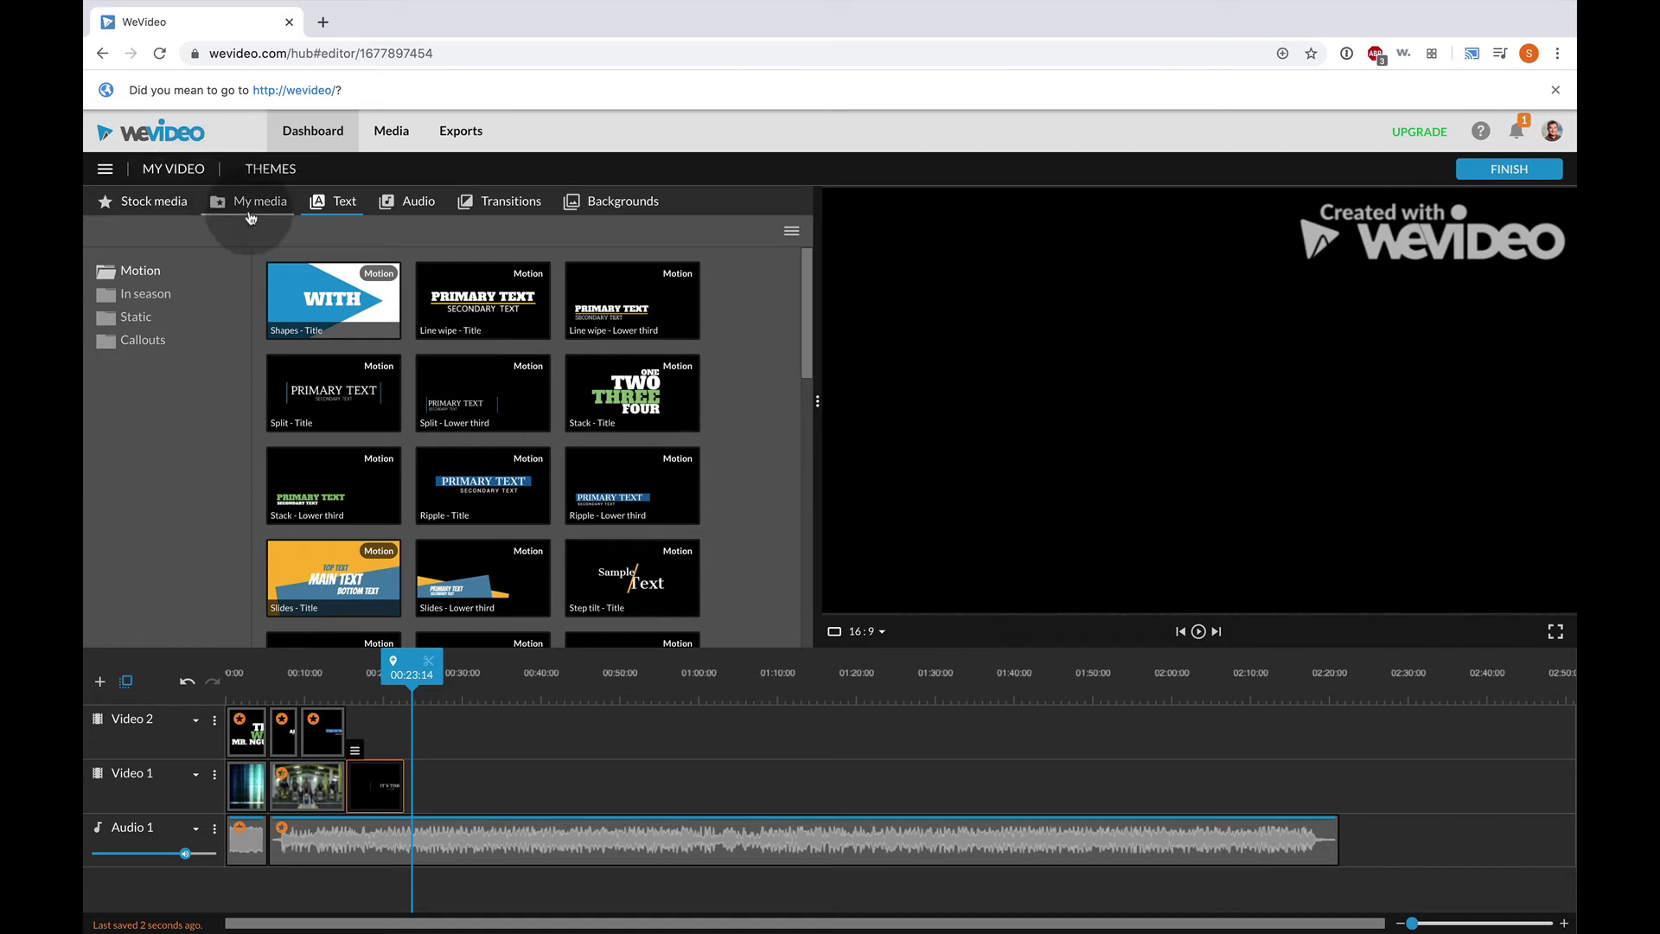
- Rename the video as "Example video"
{"action": "left_click", "coordinate": [181, 169]}
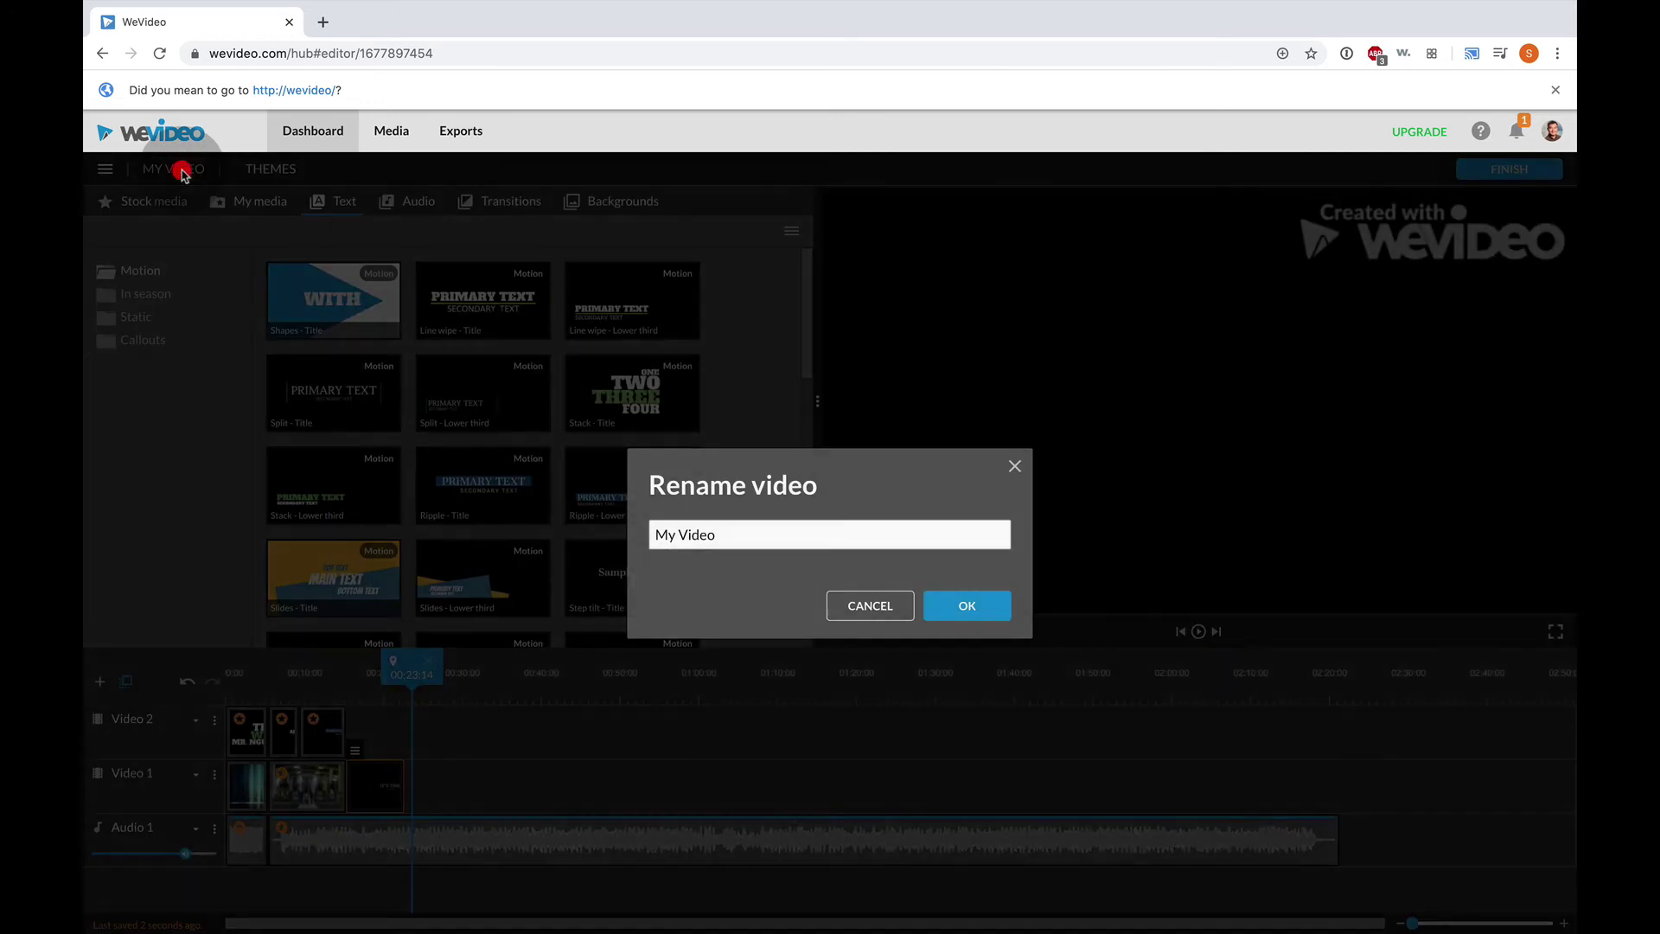
{"action": "left_click_drag", "start_coordinate": [754, 534], "coordinate": [614, 519]}
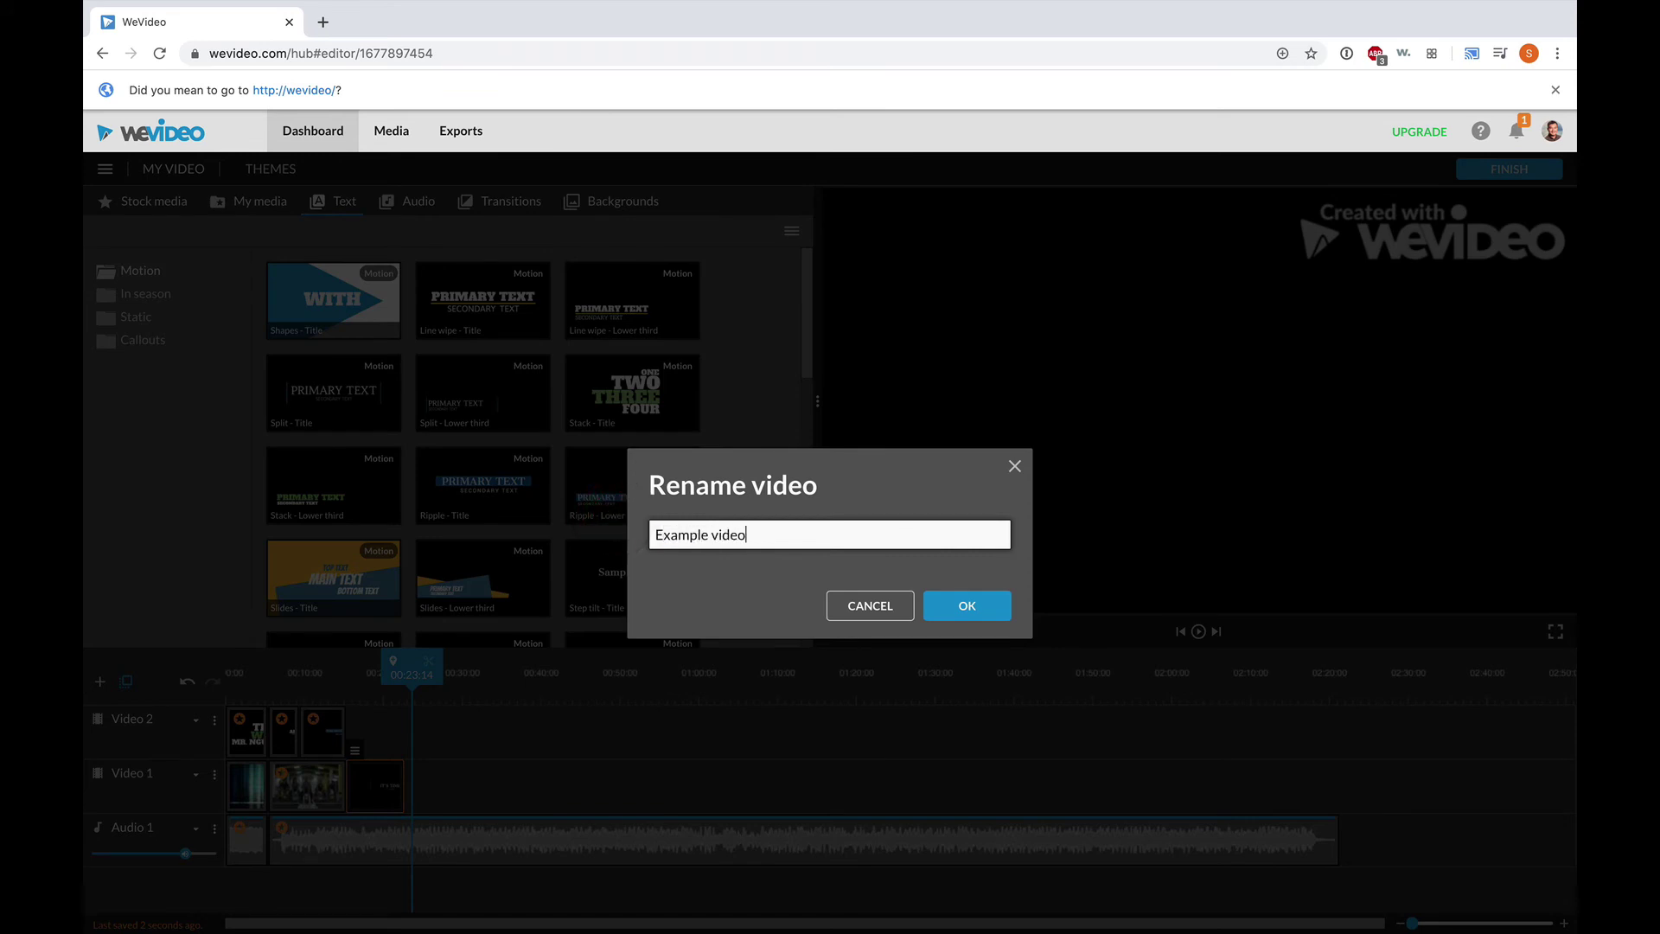
{"action": "left_click", "coordinate": [977, 605]}
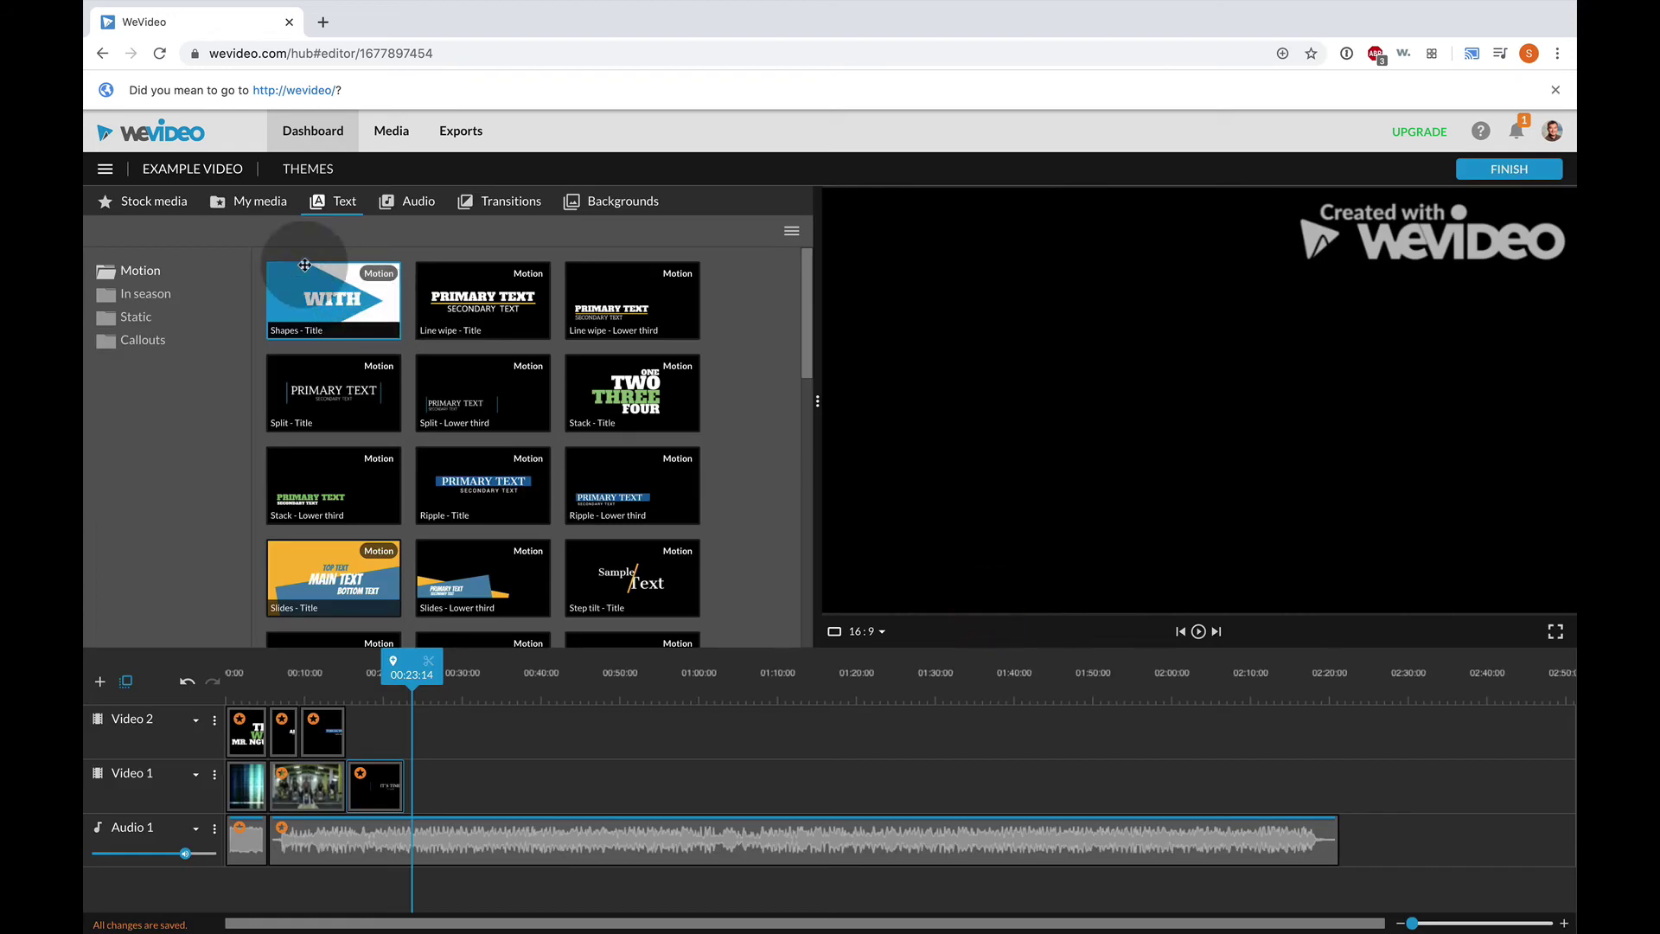
- Open the Little Red Riding Hood Trailer from the dashboard for editing and play it through to review its timeline
{"action": "left_click", "coordinate": [318, 134]}
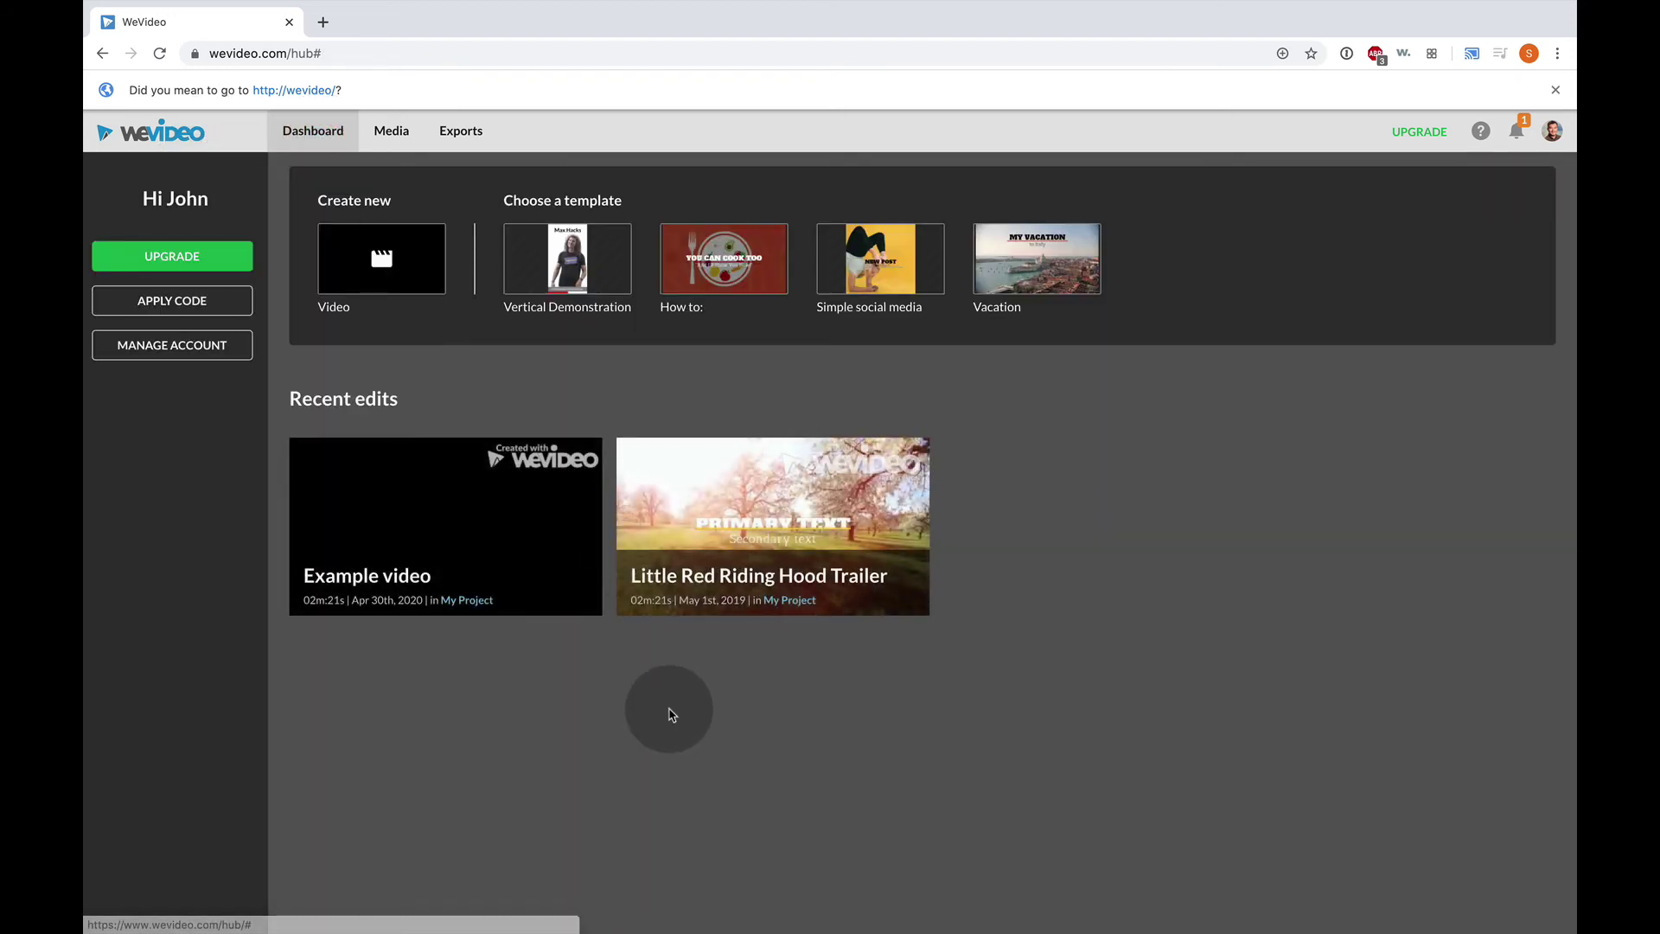
{"action": "left_click", "coordinate": [669, 709]}
{"action": "mouse_move", "coordinate": [761, 553]}
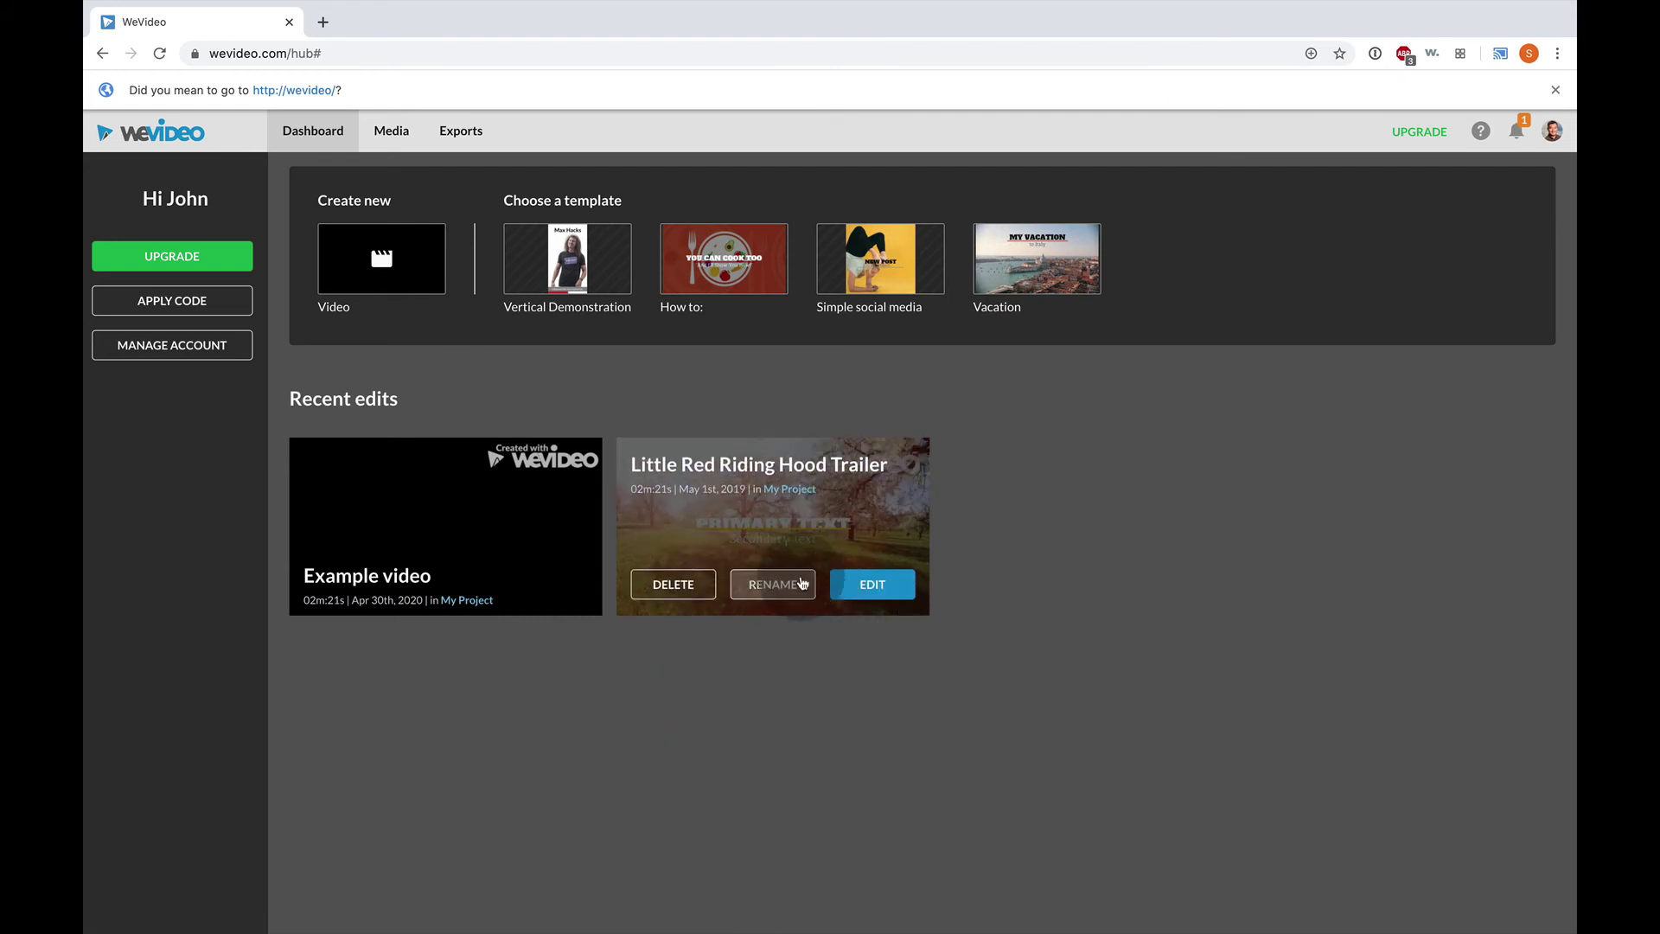
{"action": "left_click", "coordinate": [874, 586]}
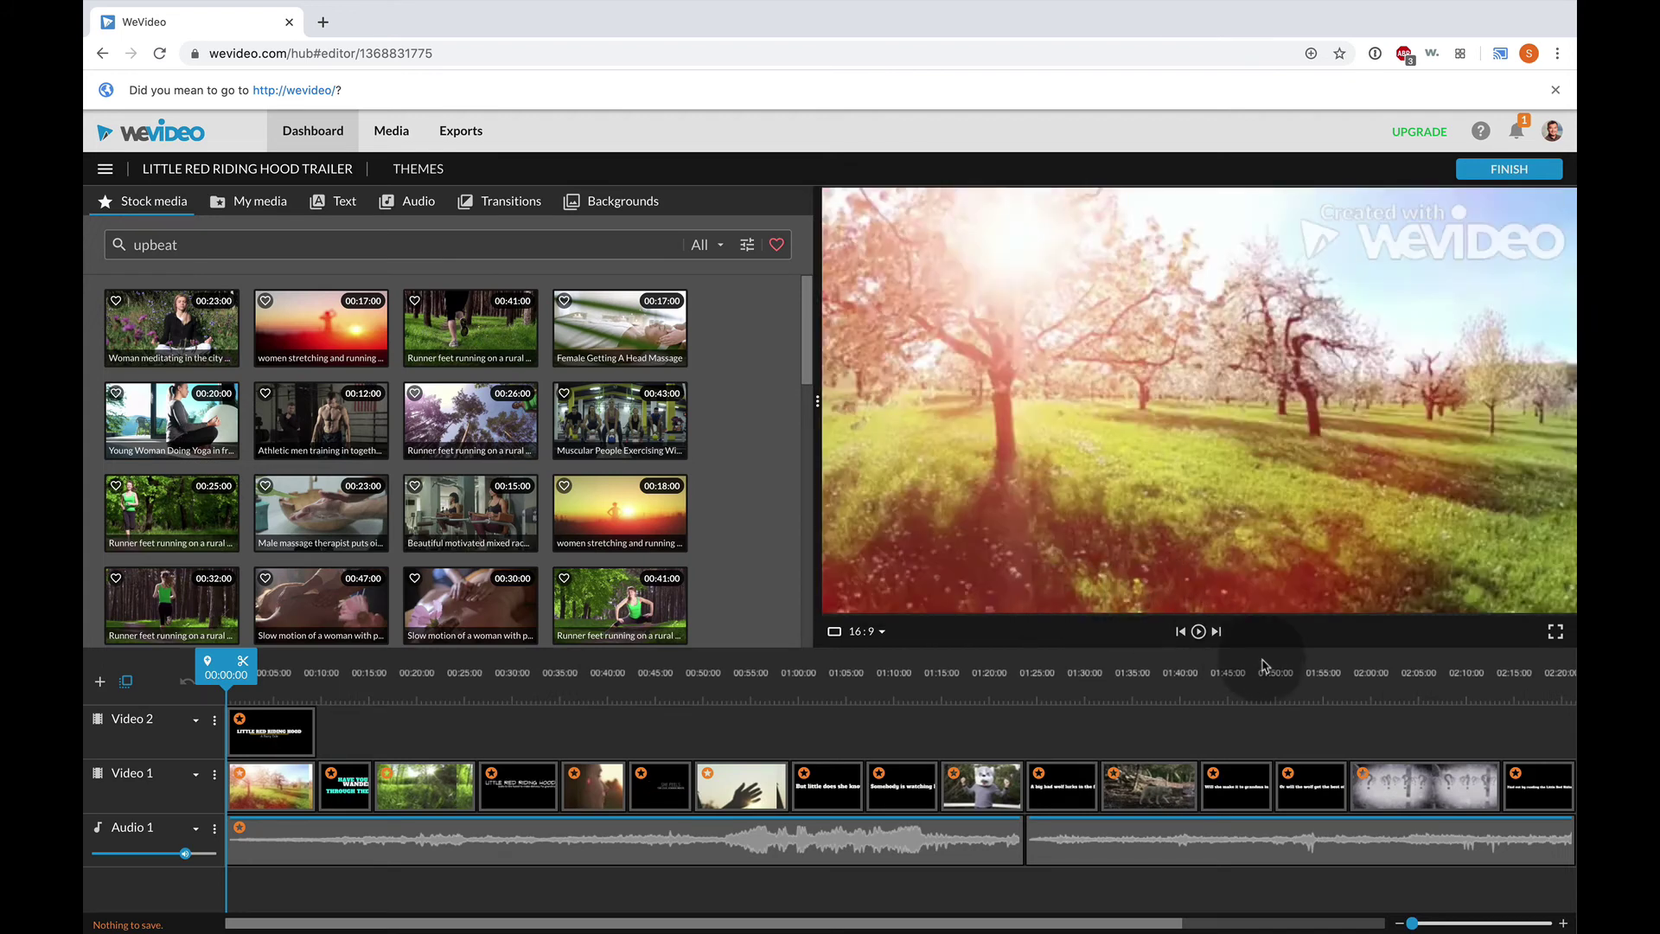
{"action": "left_click", "coordinate": [1198, 633]}
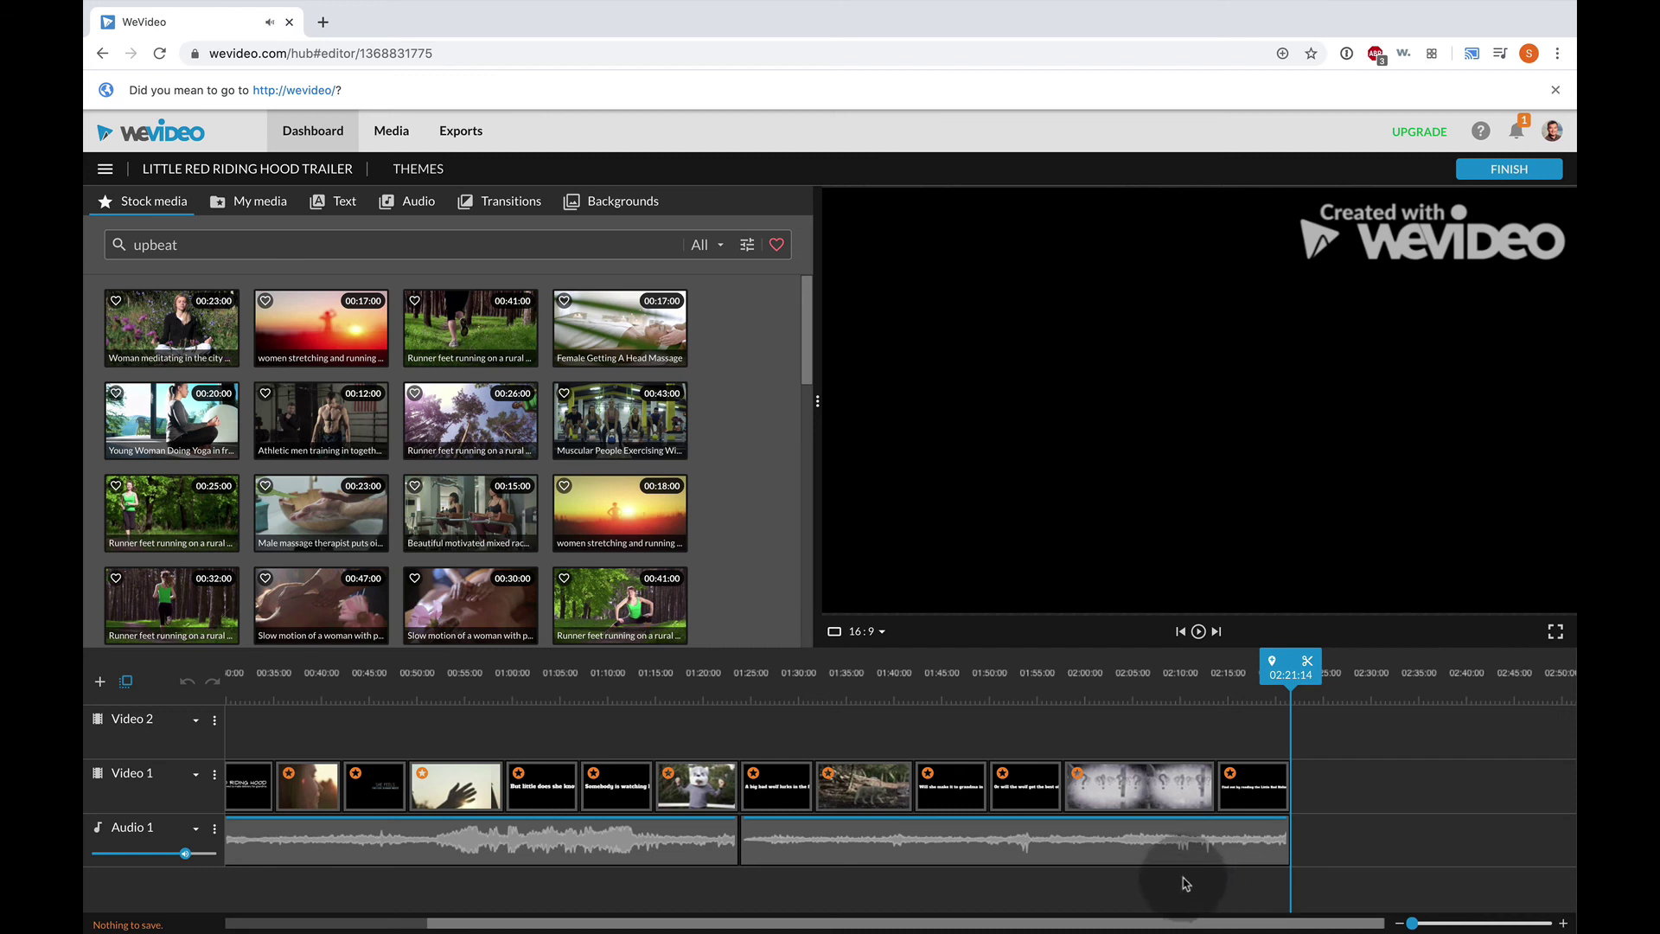
{"action": "scroll", "coordinate": [1181, 876], "scroll_direction": "left", "scroll_amount": 5}
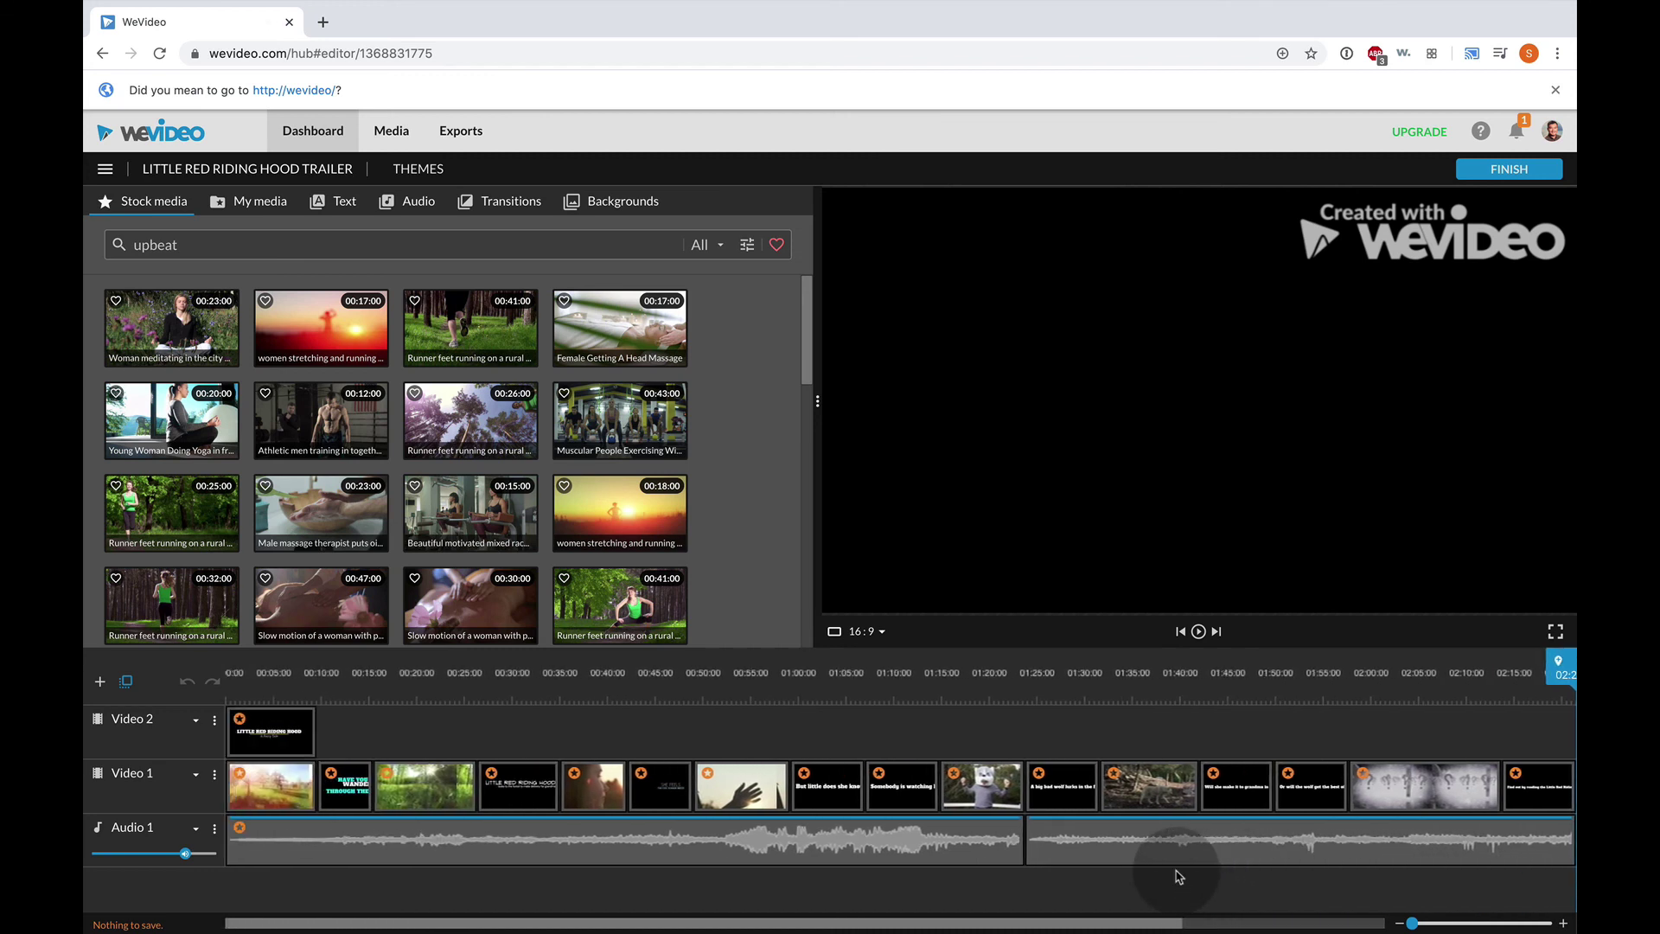